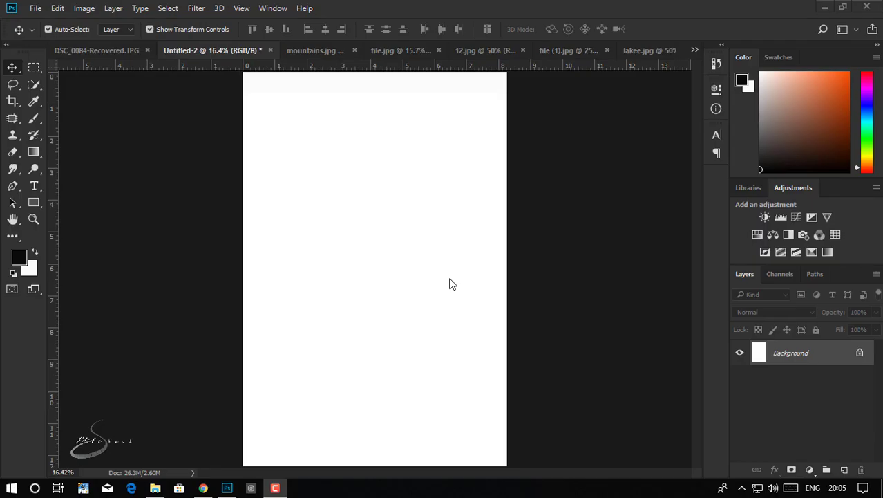
# Step: Check the DSC_0084 man cut-out by toggling its Background layer, then bring up lakee.jpg
pyautogui.click(129, 55)
pyautogui.click(740, 405)
pyautogui.click(739, 406)
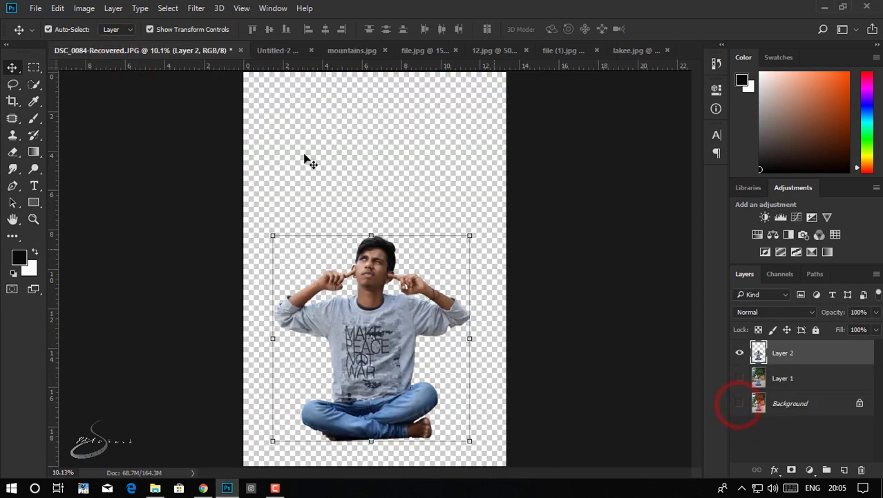
pyautogui.click(291, 55)
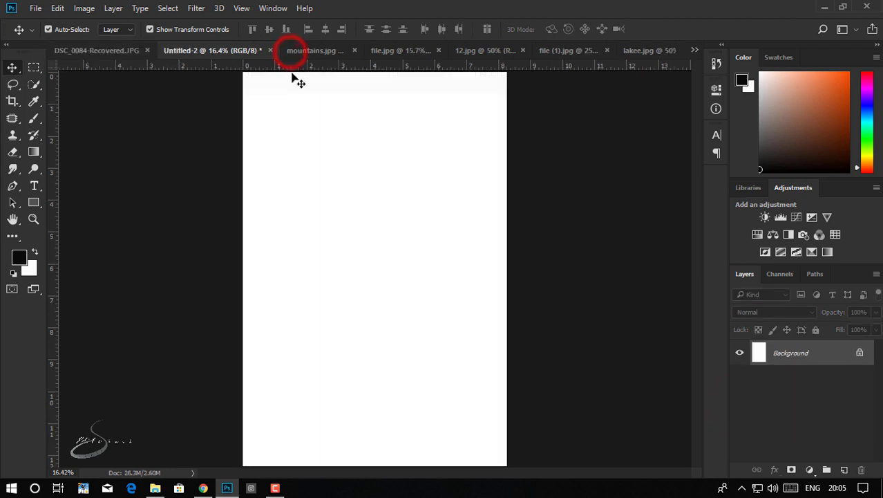
pyautogui.click(653, 53)
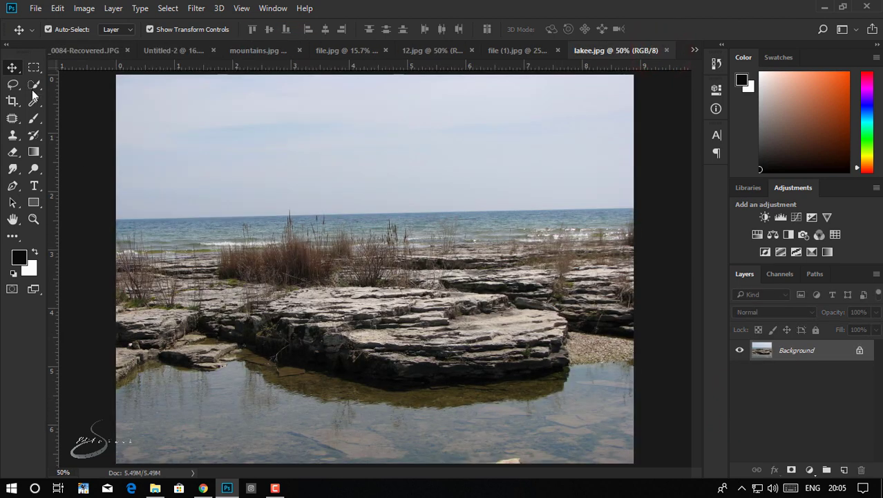
# Step: Quick-select the shore rocks and grass, and subtract the water strips below the horizon
pyautogui.click(33, 86)
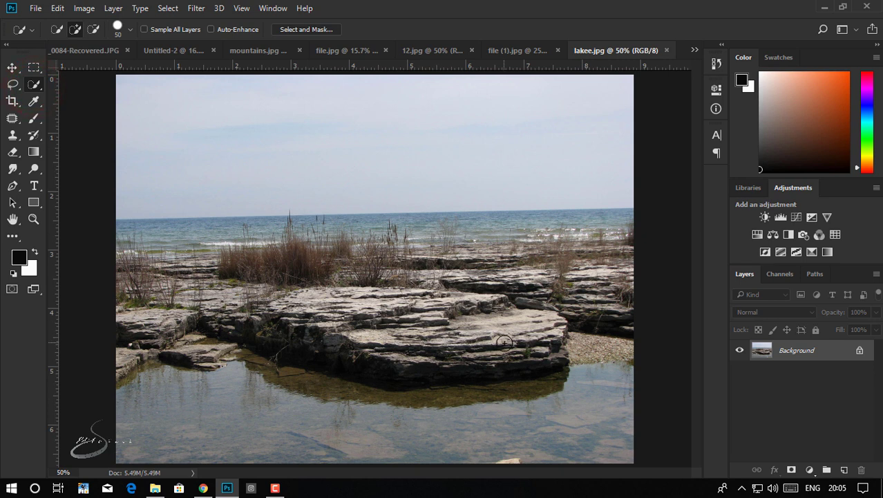
pyautogui.moveTo(505, 343)
pyautogui.mouseDown()
pyautogui.moveTo(146, 275)
pyautogui.moveTo(337, 257)
pyautogui.moveTo(610, 253)
pyautogui.moveTo(589, 387)
pyautogui.moveTo(357, 270)
pyautogui.mouseUp()
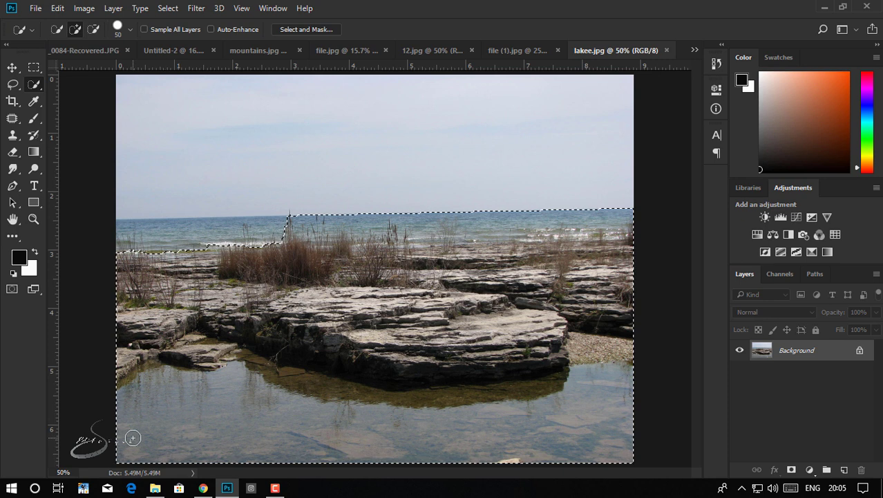
pyautogui.moveTo(301, 213); pyautogui.dragTo(575, 205)
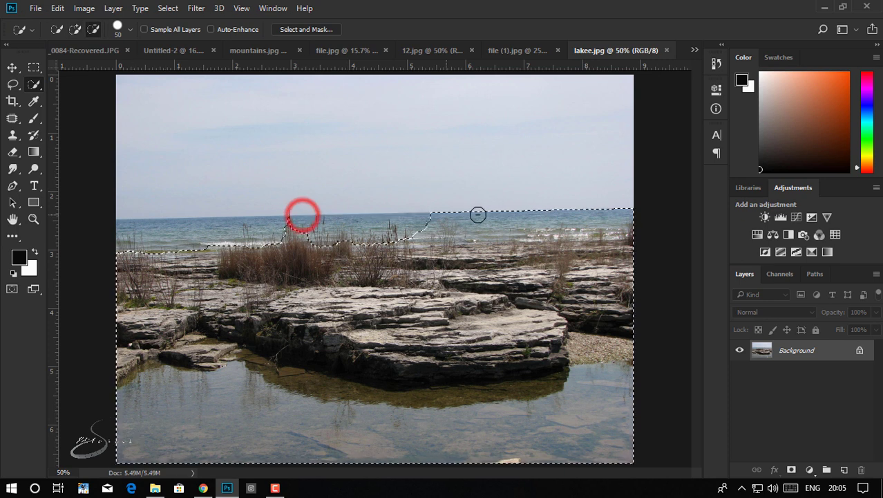
pyautogui.moveTo(624, 240); pyautogui.dragTo(604, 244)
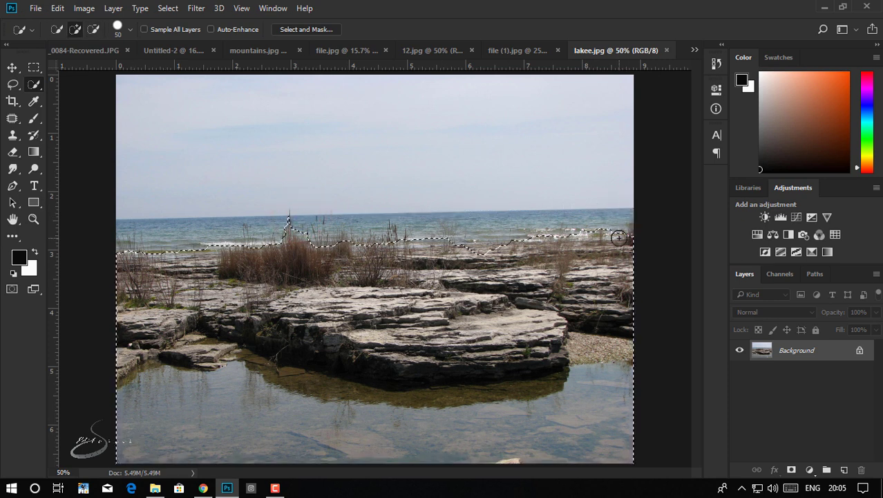
pyautogui.moveTo(497, 250); pyautogui.dragTo(496, 247)
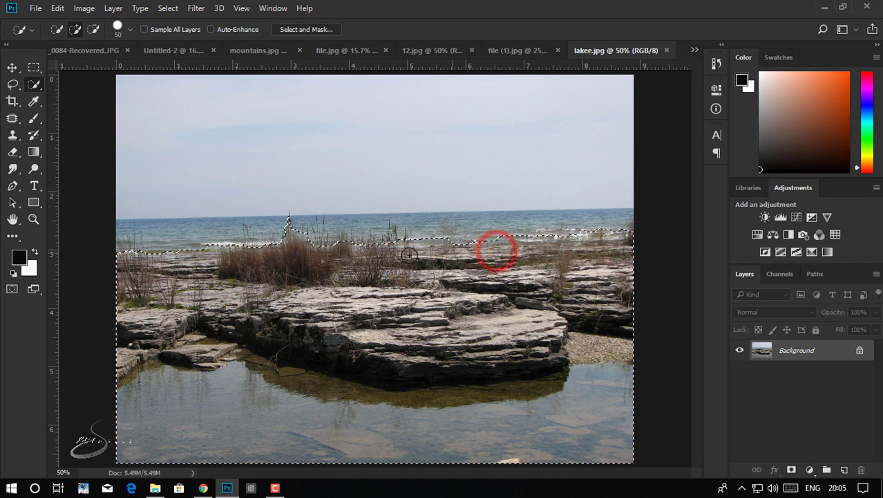
pyautogui.click(211, 243)
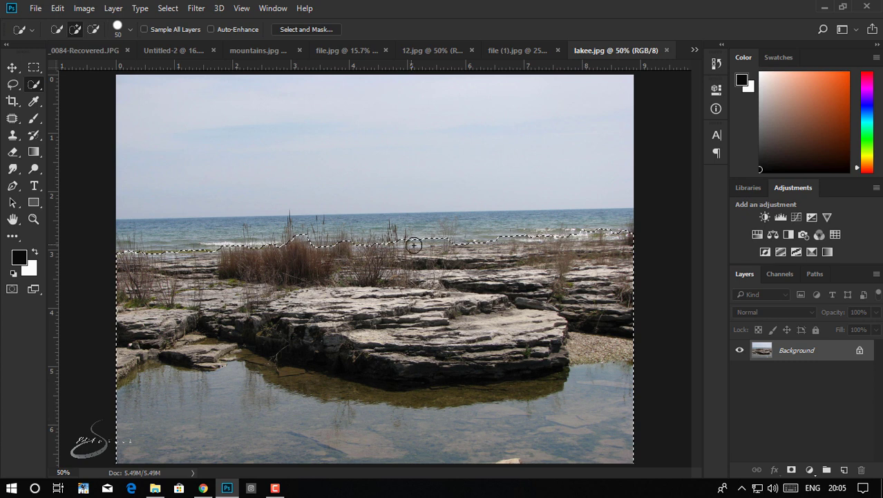
pyautogui.click(317, 33)
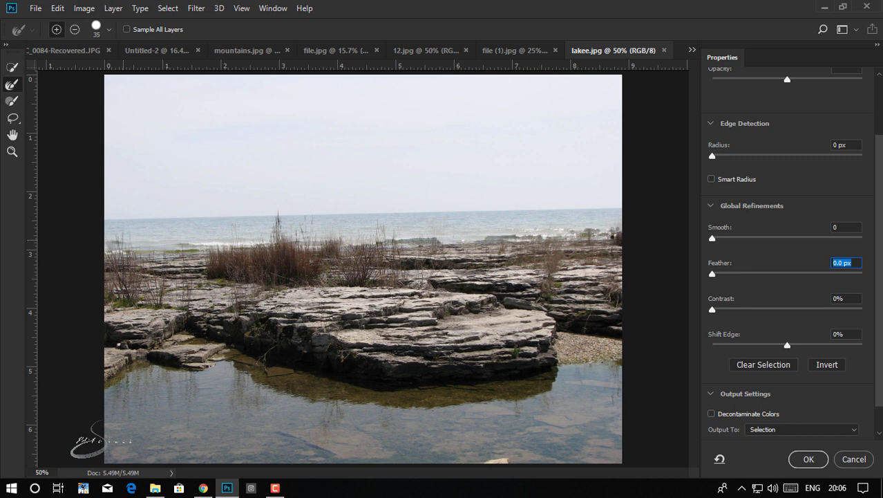
# Step: Brush the horizon edge with the Refine Edge Brush and apply the refined selection
pyautogui.moveTo(574, 232); pyautogui.dragTo(491, 231)
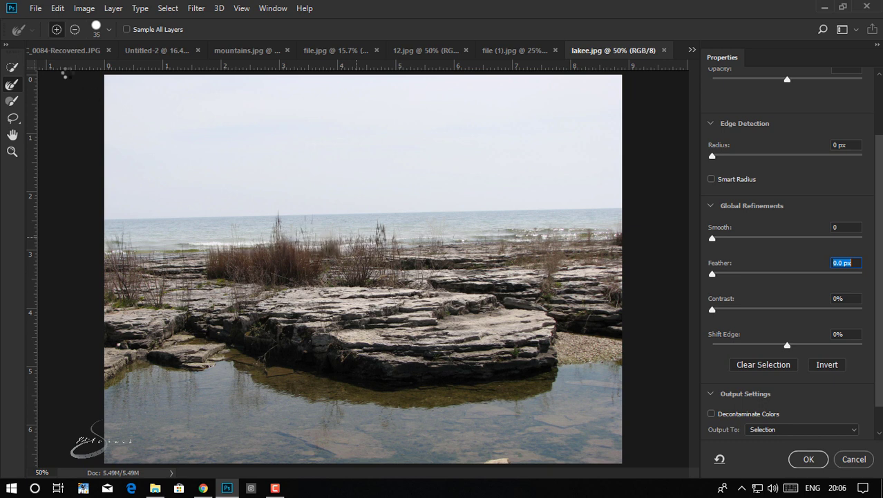
pyautogui.click(807, 460)
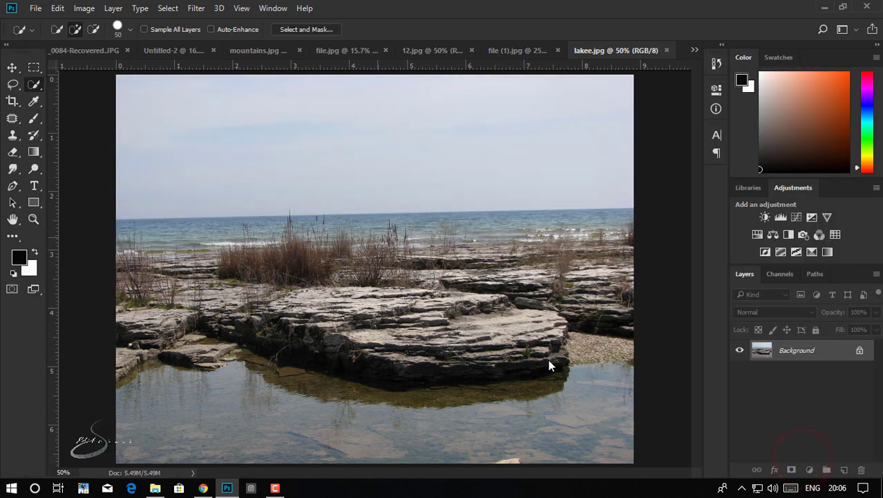
# Step: Drag the selected shoreline onto the Untitled-2 canvas as Layer 1
pyautogui.click(12, 67)
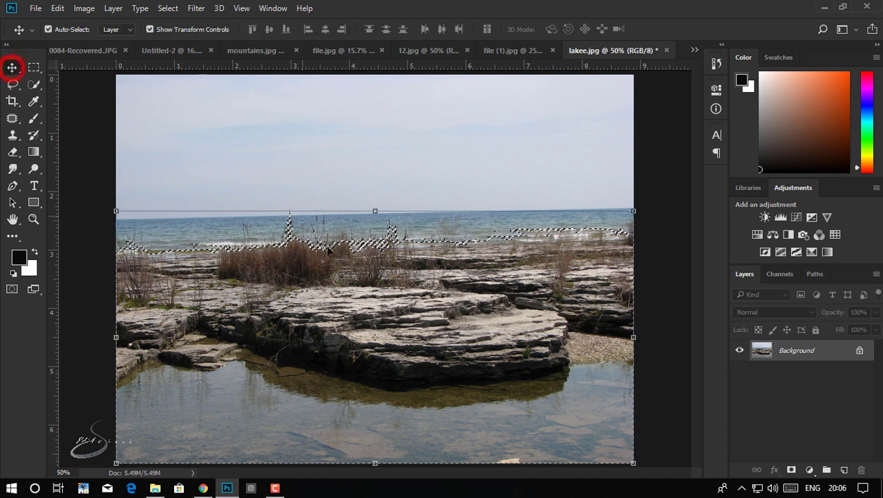
pyautogui.moveTo(404, 307)
pyautogui.mouseDown()
pyautogui.moveTo(286, 83)
pyautogui.moveTo(224, 62)
pyautogui.moveTo(334, 228)
pyautogui.mouseUp()
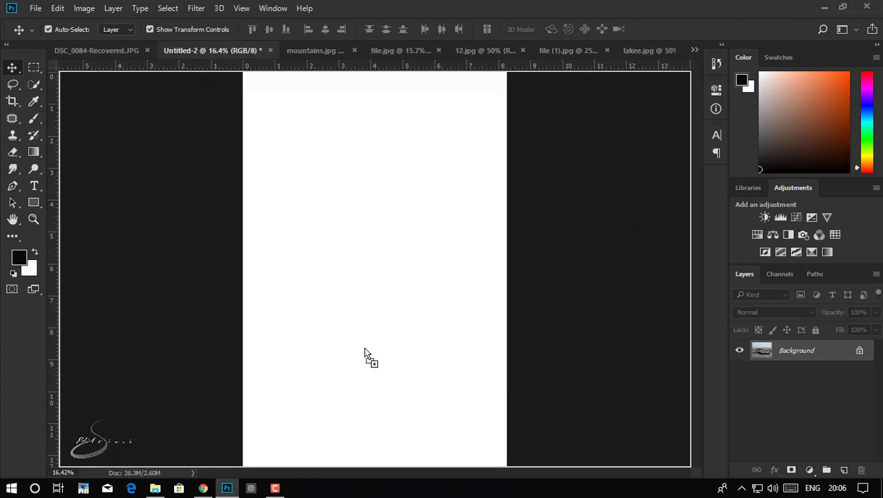
pyautogui.moveTo(367, 352); pyautogui.dragTo(398, 350)
# Step: Scale the shore layer to about 103.5% and position it along the canvas bottom
pyautogui.moveTo(443, 311); pyautogui.dragTo(517, 278)
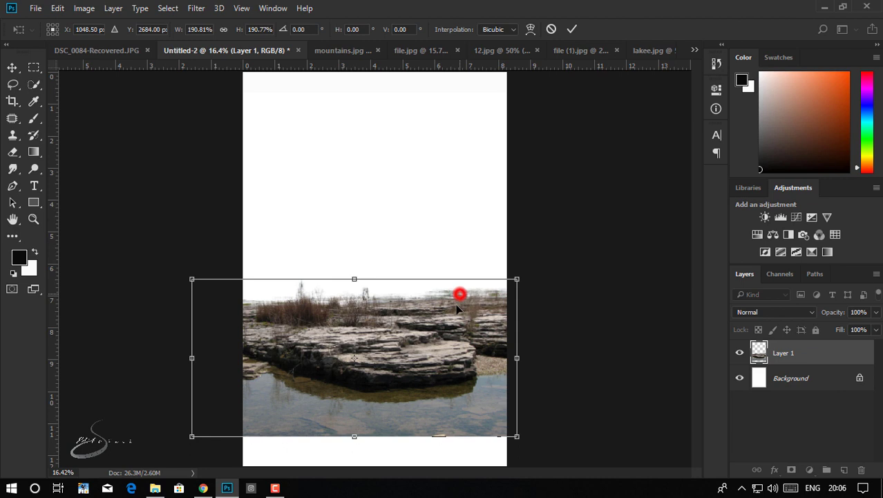
pyautogui.moveTo(457, 309); pyautogui.dragTo(450, 341)
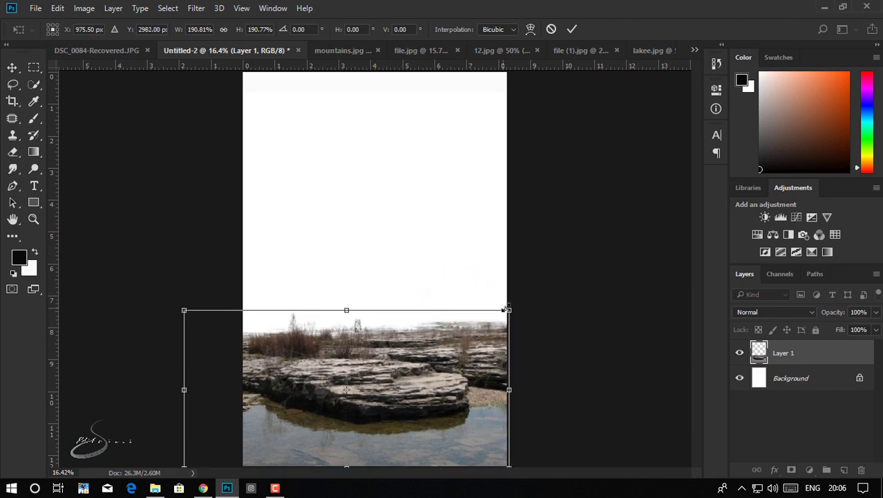
pyautogui.moveTo(512, 306)
pyautogui.mouseDown()
pyautogui.moveTo(539, 296)
pyautogui.moveTo(461, 335)
pyautogui.mouseUp()
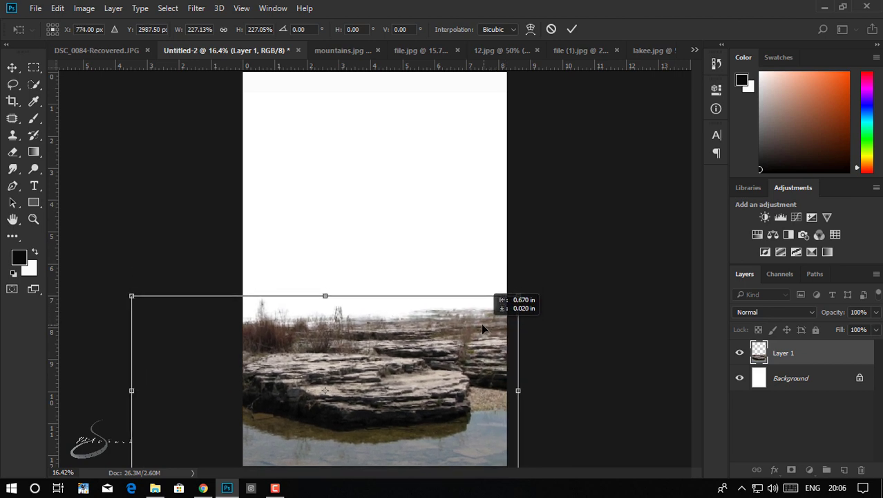
pyautogui.doubleClick(459, 329)
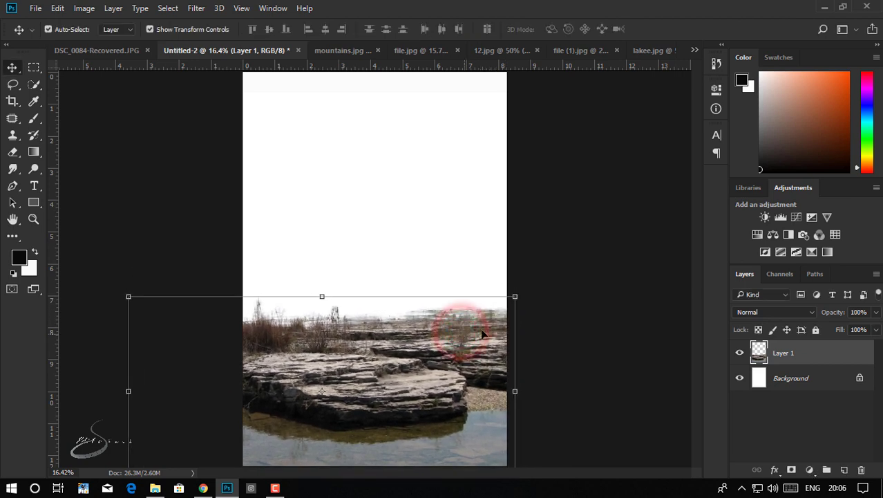
pyautogui.moveTo(518, 297); pyautogui.dragTo(519, 291)
pyautogui.moveTo(484, 319); pyautogui.dragTo(466, 321)
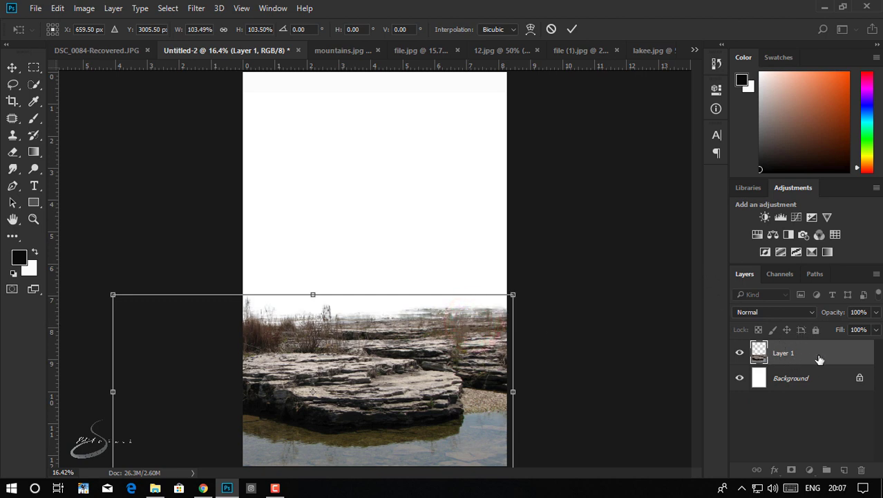
# Step: Commit the shore transform and convert Layer 1 to a smart object
pyautogui.doubleClick(470, 337)
pyautogui.click(478, 339)
pyautogui.moveTo(476, 339); pyautogui.dragTo(483, 342)
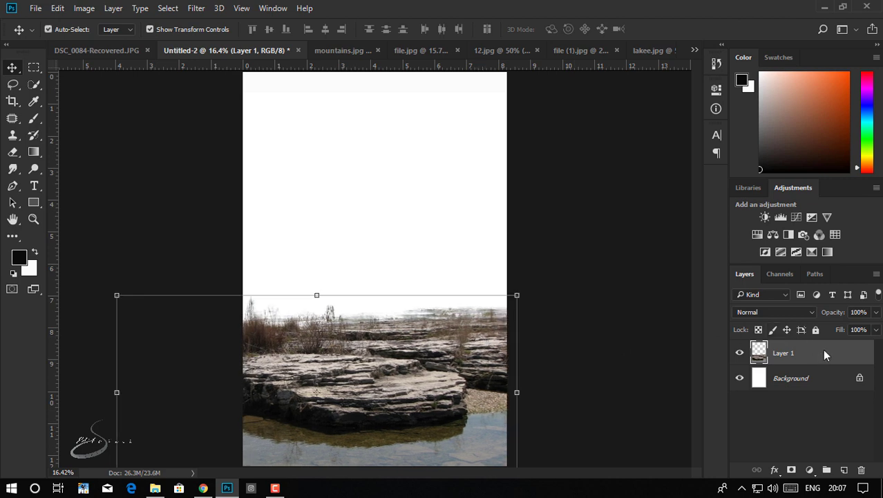
pyautogui.rightClick(824, 354)
pyautogui.click(613, 232)
# Step: Distort Layer 1 into perspective, widening it toward the bottom, and commit
pyautogui.moveTo(404, 347); pyautogui.dragTo(405, 352)
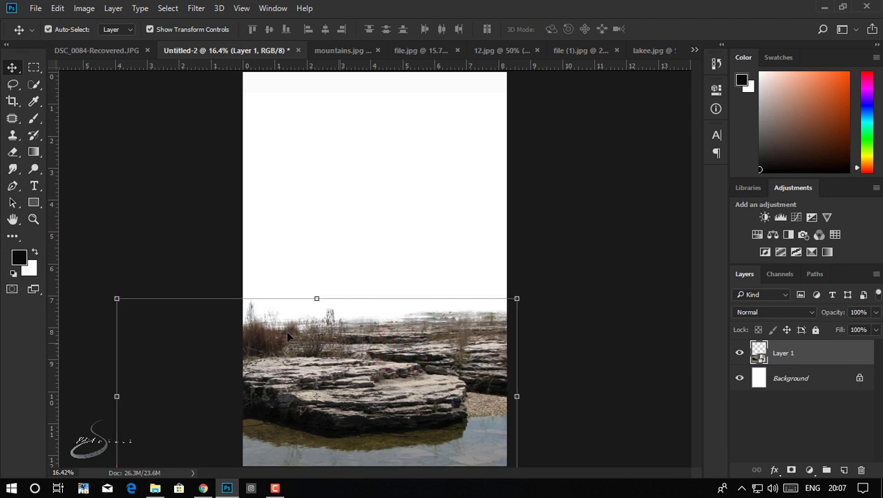
pyautogui.moveTo(118, 300); pyautogui.dragTo(162, 303)
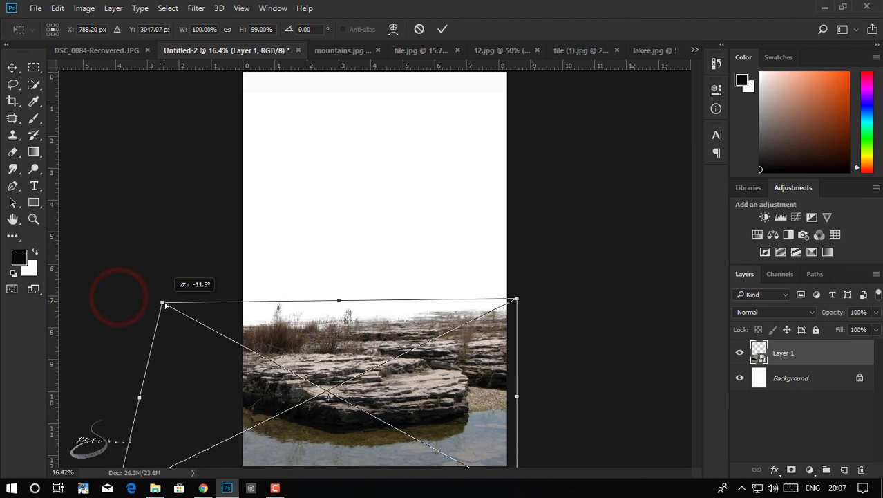
pyautogui.moveTo(514, 301); pyautogui.dragTo(510, 324)
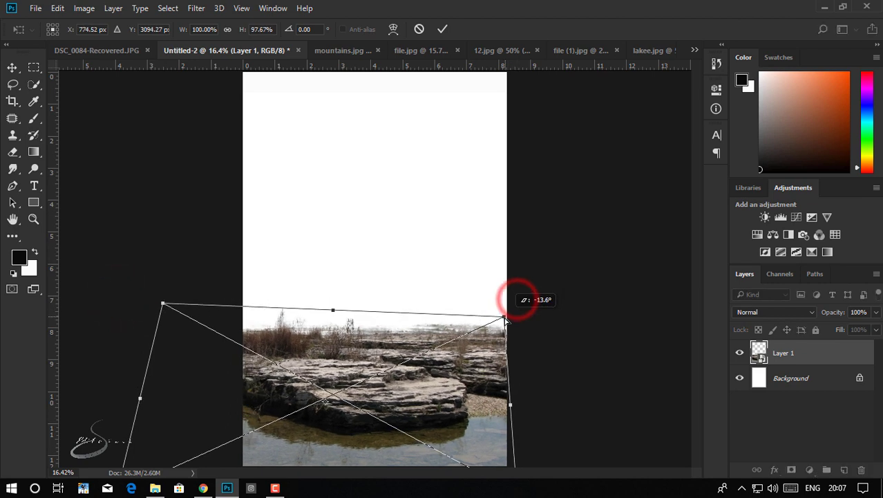
pyautogui.scroll(-2, 510, 324)
pyautogui.scroll(-2, 483, 315)
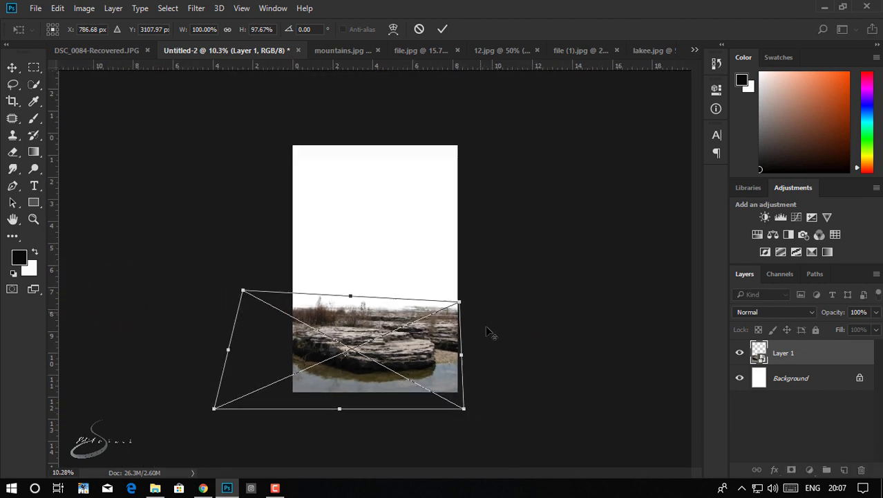
pyautogui.moveTo(463, 409); pyautogui.dragTo(483, 419)
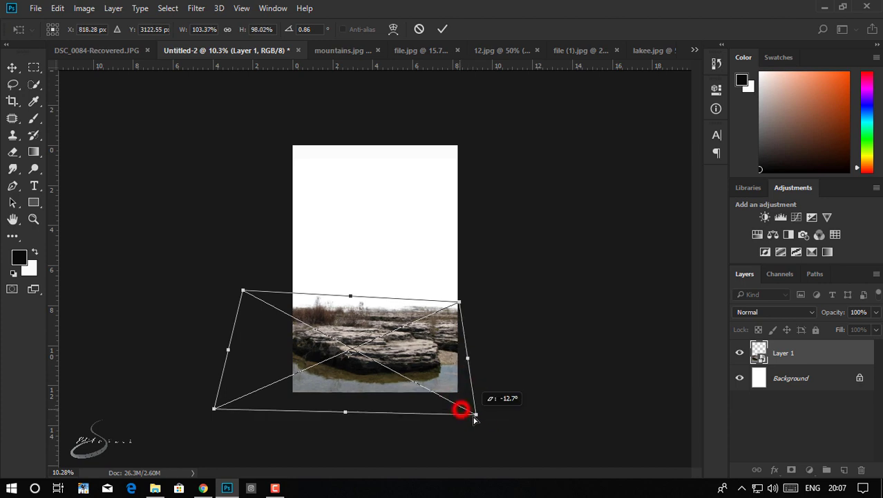
pyautogui.moveTo(218, 410); pyautogui.dragTo(185, 413)
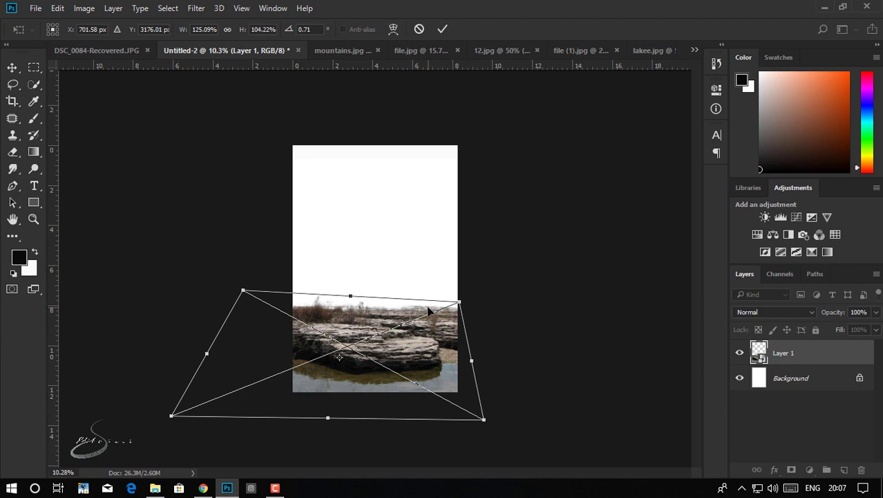
pyautogui.moveTo(461, 303); pyautogui.dragTo(462, 304)
pyautogui.moveTo(243, 291); pyautogui.dragTo(245, 296)
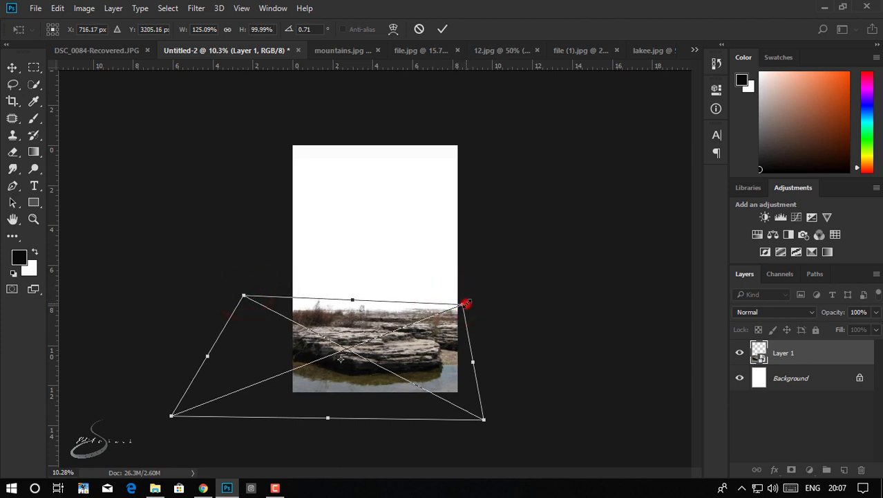
pyautogui.moveTo(467, 303); pyautogui.dragTo(474, 299)
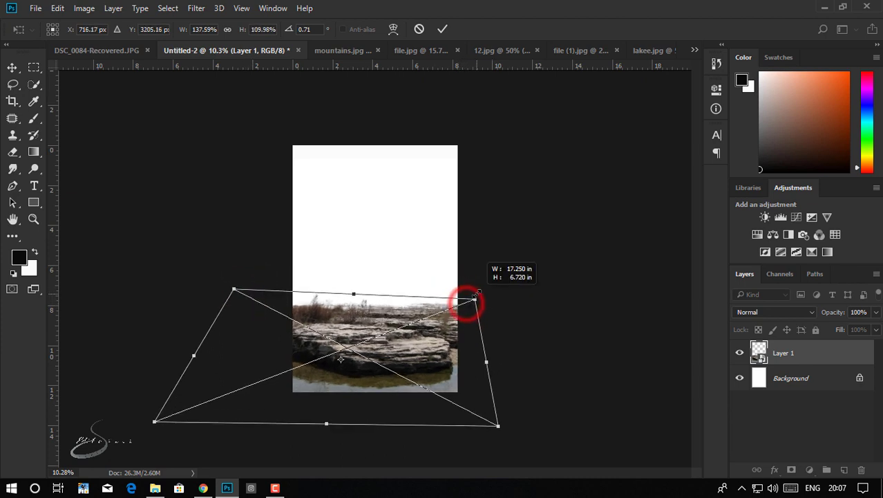
pyautogui.doubleClick(420, 335)
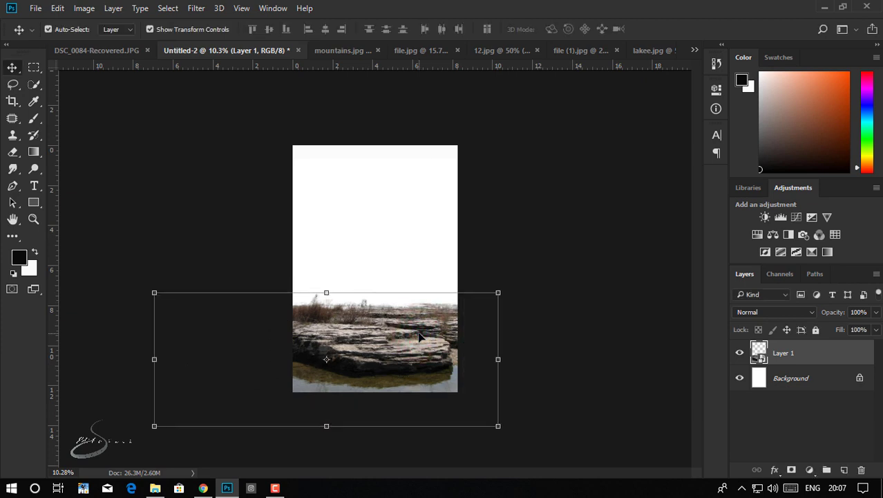
pyautogui.keyDown('ctrl'); pyautogui.click(562, 260); pyautogui.keyUp('ctrl')
pyautogui.hotkey('ctrl', '0')
# Step: Drag the selected mountains from mountains.jpg into Untitled-2 as Layer 2
pyautogui.click(395, 355)
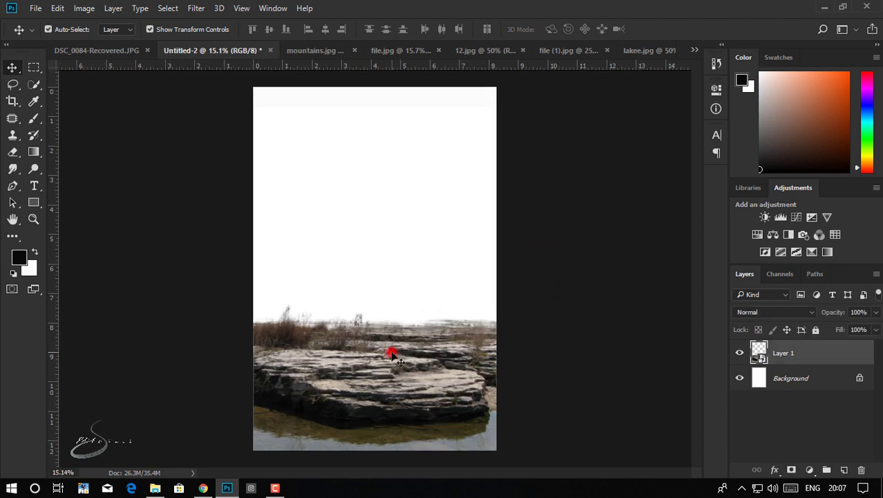
pyautogui.scroll(1, 400, 356)
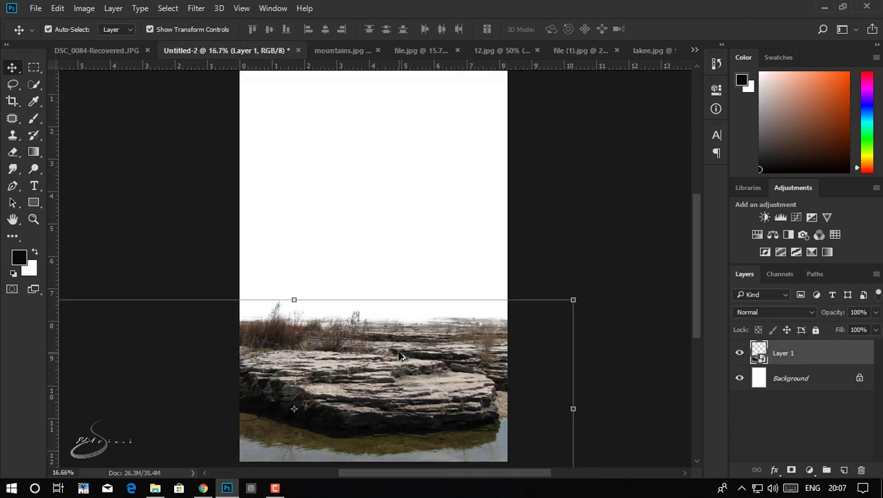
pyautogui.click(437, 346)
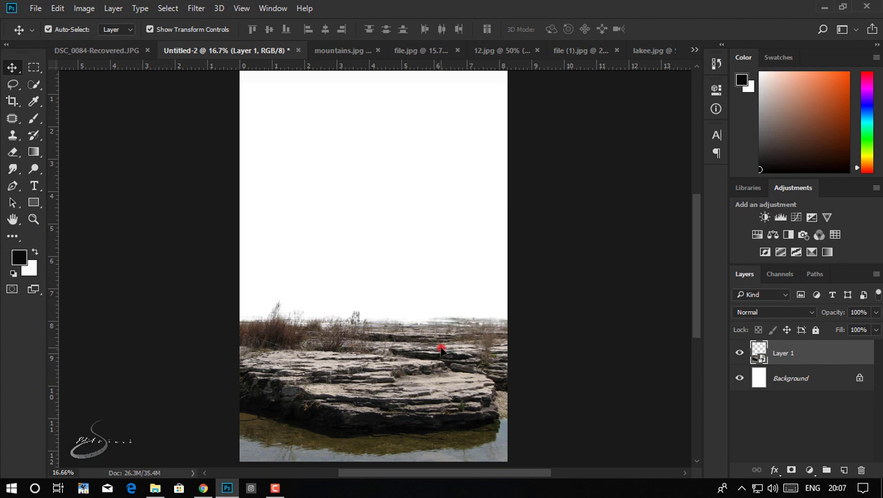
pyautogui.click(562, 209)
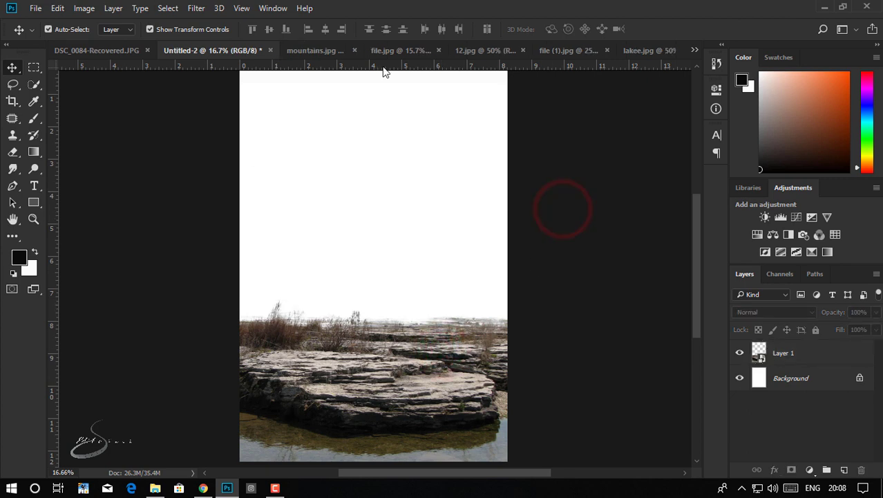
pyautogui.click(333, 51)
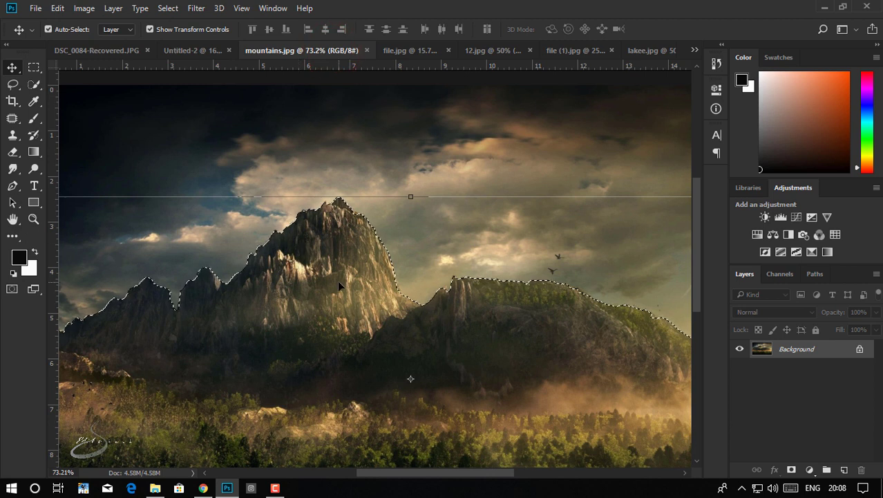
pyautogui.moveTo(338, 279)
pyautogui.mouseDown()
pyautogui.moveTo(265, 132)
pyautogui.moveTo(347, 240)
pyautogui.moveTo(367, 242)
pyautogui.mouseUp()
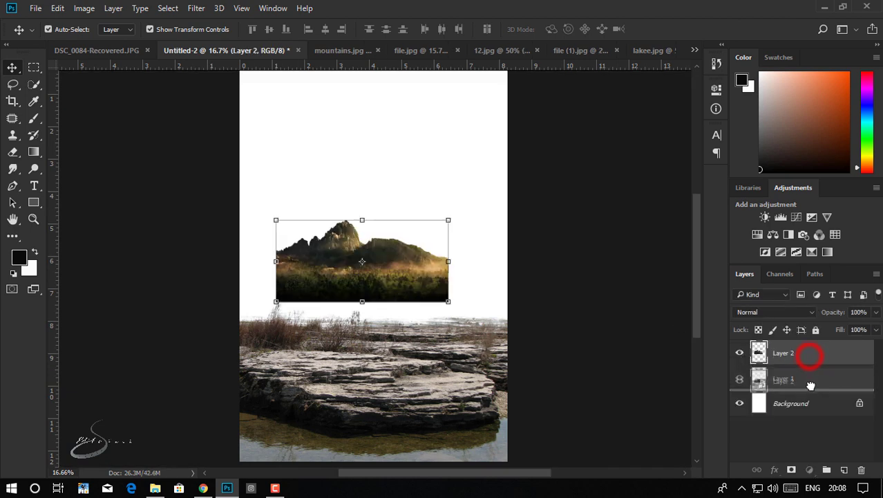
# Step: Move Layer 2 below the rocks and enlarge the mountains to span the canvas width
pyautogui.moveTo(810, 359); pyautogui.dragTo(761, 387)
pyautogui.moveTo(399, 256); pyautogui.dragTo(351, 282)
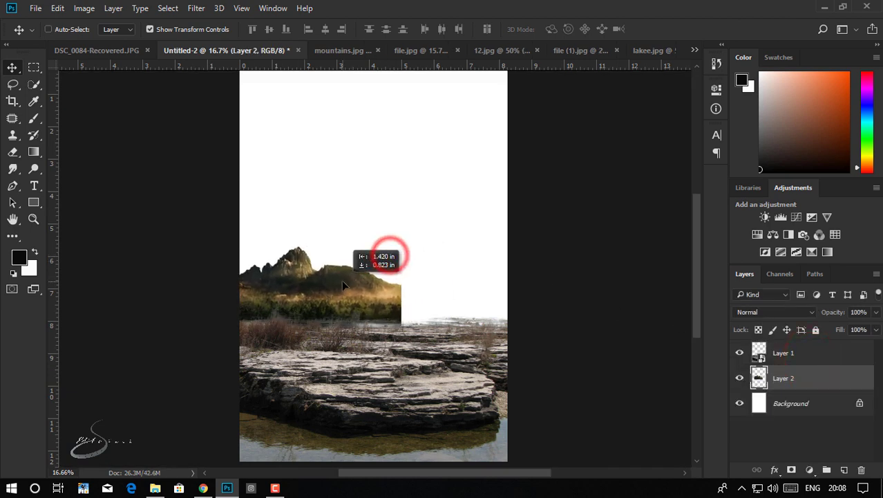
pyautogui.moveTo(406, 244); pyautogui.dragTo(524, 196)
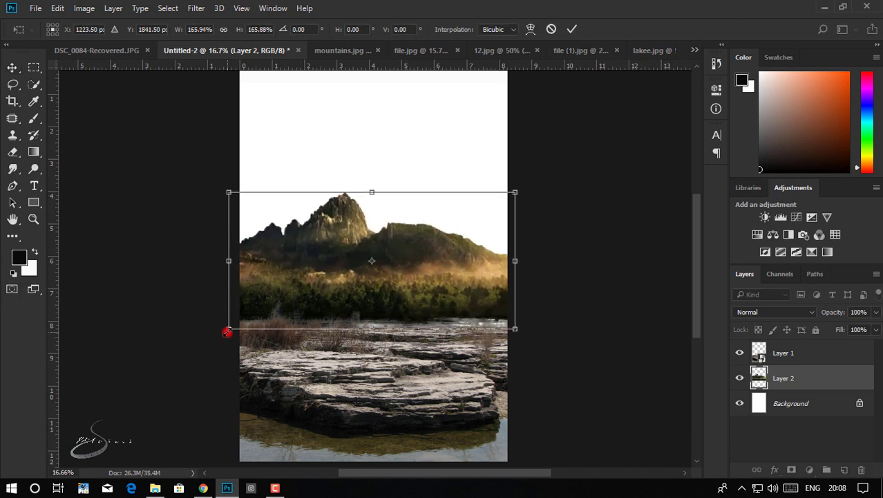
pyautogui.moveTo(228, 332); pyautogui.dragTo(191, 347)
pyautogui.moveTo(377, 314)
pyautogui.mouseDown()
pyautogui.moveTo(386, 296)
pyautogui.moveTo(385, 340)
pyautogui.moveTo(387, 333)
pyautogui.mouseUp()
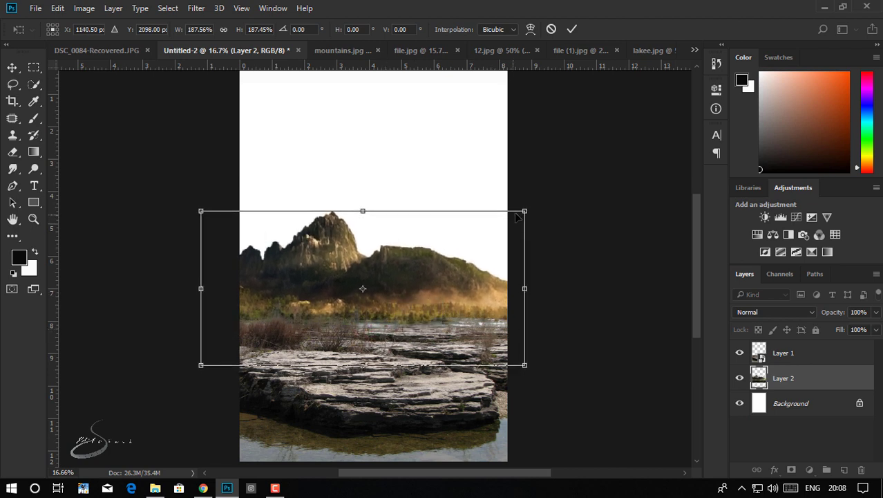
pyautogui.moveTo(527, 208); pyautogui.dragTo(533, 202)
pyautogui.moveTo(442, 255); pyautogui.dragTo(444, 254)
pyautogui.doubleClick(441, 255)
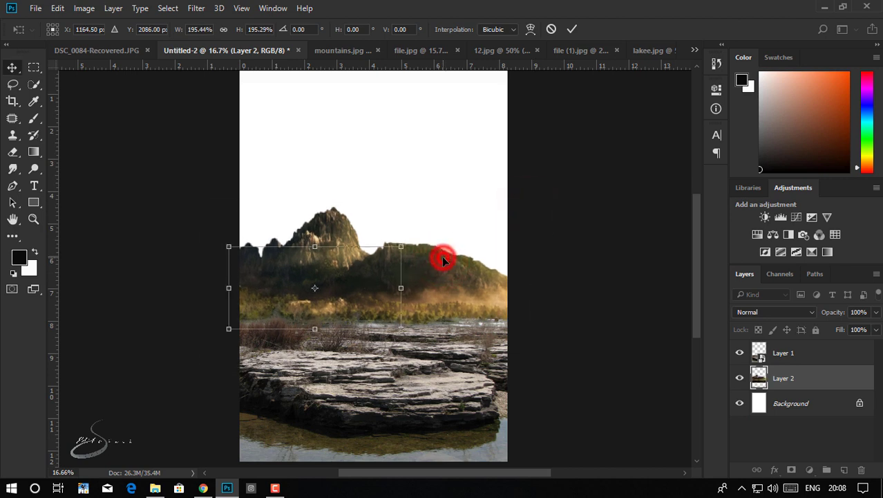
# Step: Skew the mountains' corners into perspective, stretching them down toward the rocks, and commit
pyautogui.moveTo(533, 206); pyautogui.dragTo(513, 229)
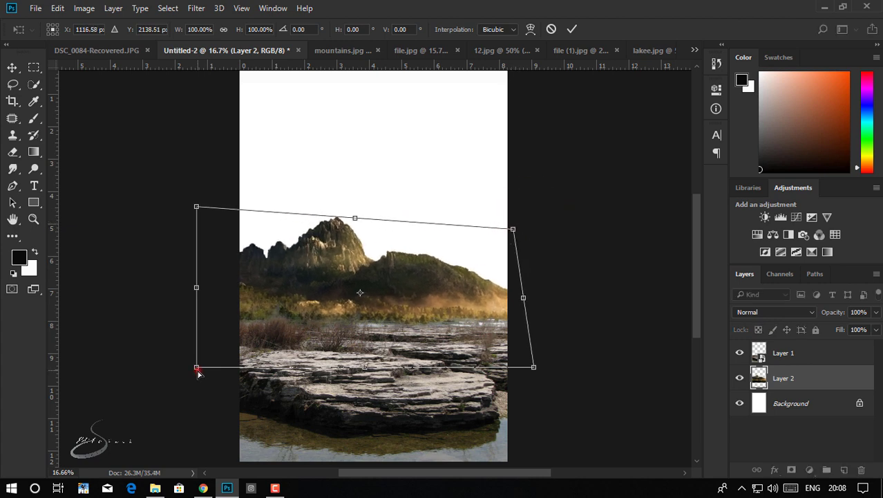
pyautogui.moveTo(197, 369); pyautogui.dragTo(162, 384)
pyautogui.moveTo(197, 207); pyautogui.dragTo(175, 209)
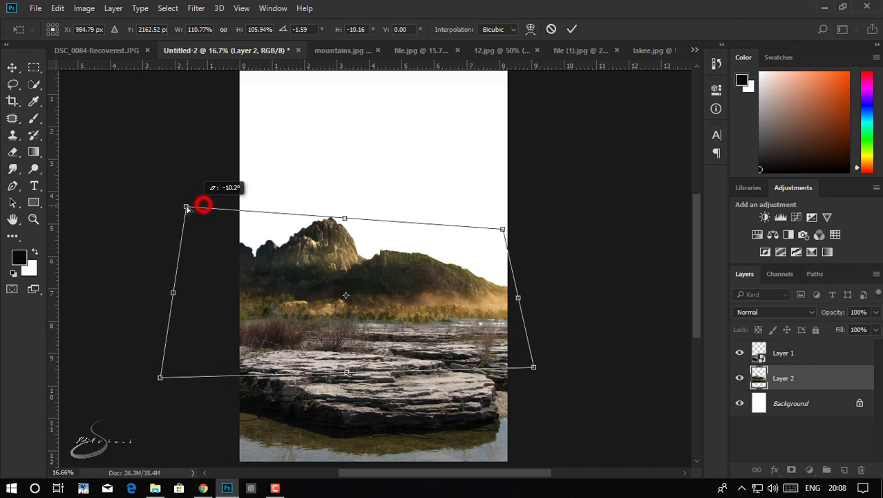
pyautogui.moveTo(492, 235); pyautogui.dragTo(498, 226)
pyautogui.moveTo(534, 367); pyautogui.dragTo(550, 371)
pyautogui.moveTo(354, 375); pyautogui.dragTo(355, 391)
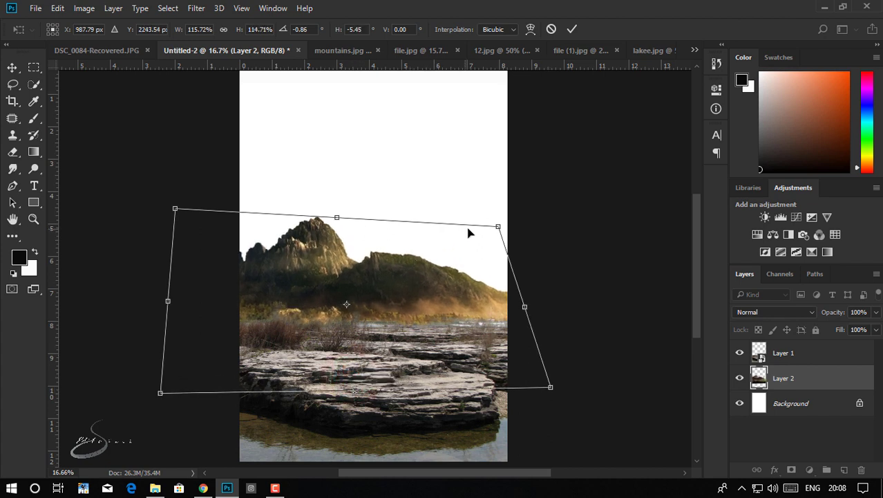
pyautogui.moveTo(498, 226); pyautogui.dragTo(493, 221)
pyautogui.click(418, 260)
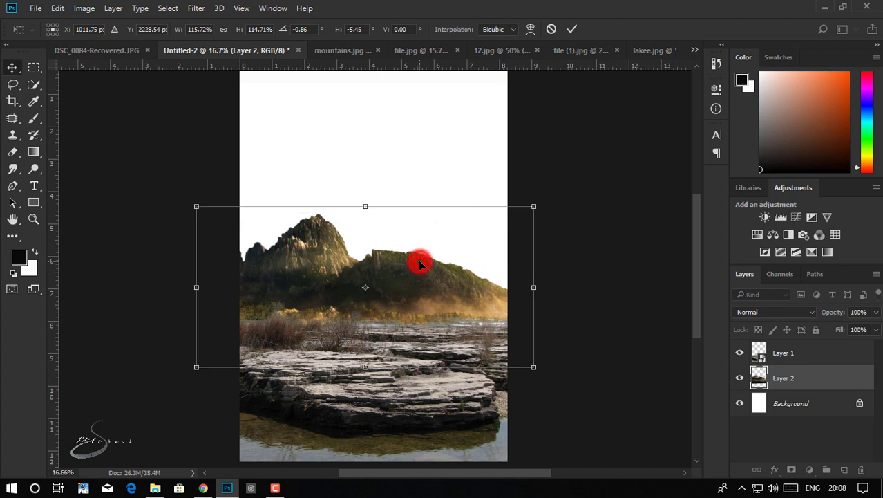
pyautogui.click(554, 173)
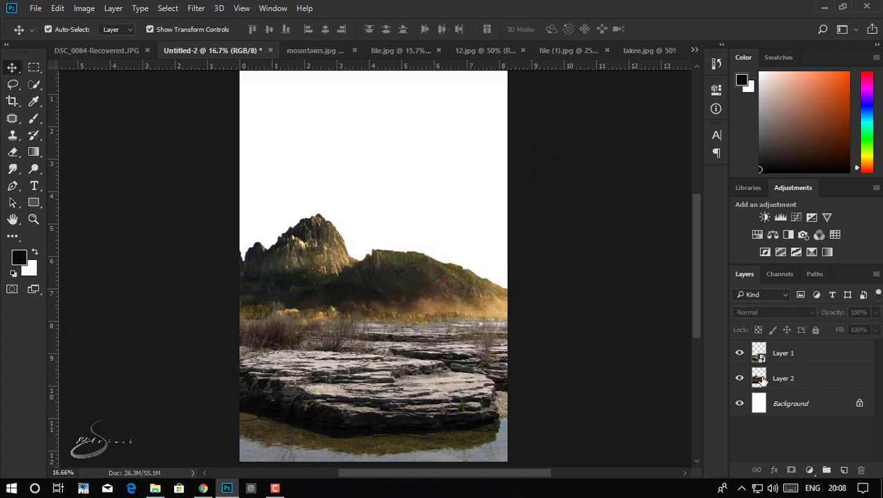
pyautogui.click(815, 380)
# Step: Add a Vibrance layer clipped to the rocks with Saturation -47 and lowered vibrance
pyautogui.click(781, 354)
pyautogui.click(740, 353)
pyautogui.click(739, 353)
pyautogui.click(810, 470)
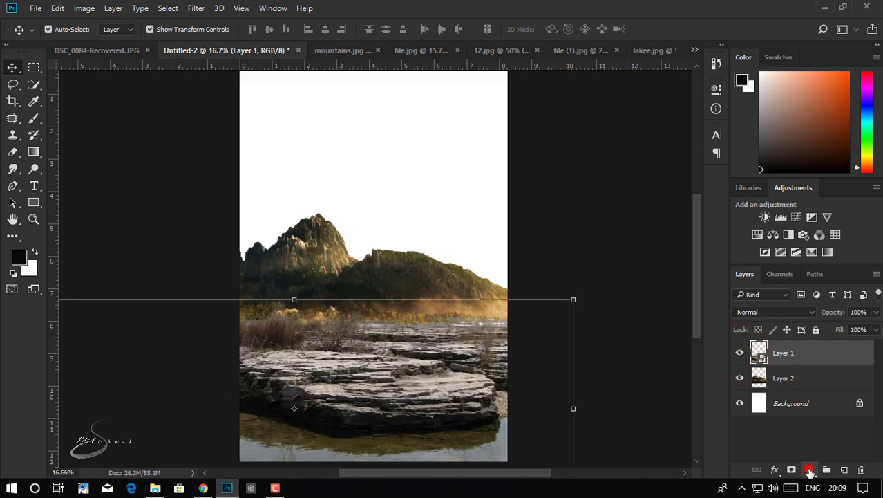
pyautogui.click(800, 297)
pyautogui.click(604, 304)
pyautogui.moveTo(607, 166); pyautogui.dragTo(609, 166)
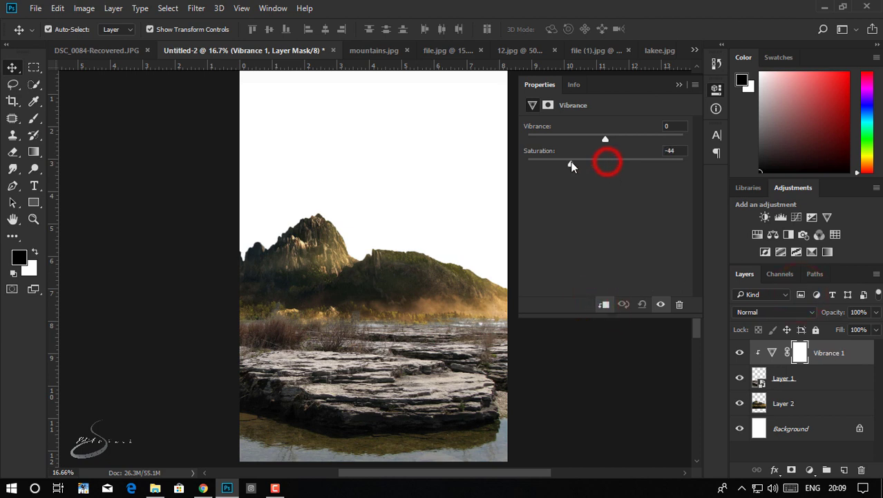
pyautogui.moveTo(527, 164); pyautogui.dragTo(569, 183)
pyautogui.moveTo(607, 140); pyautogui.dragTo(545, 138)
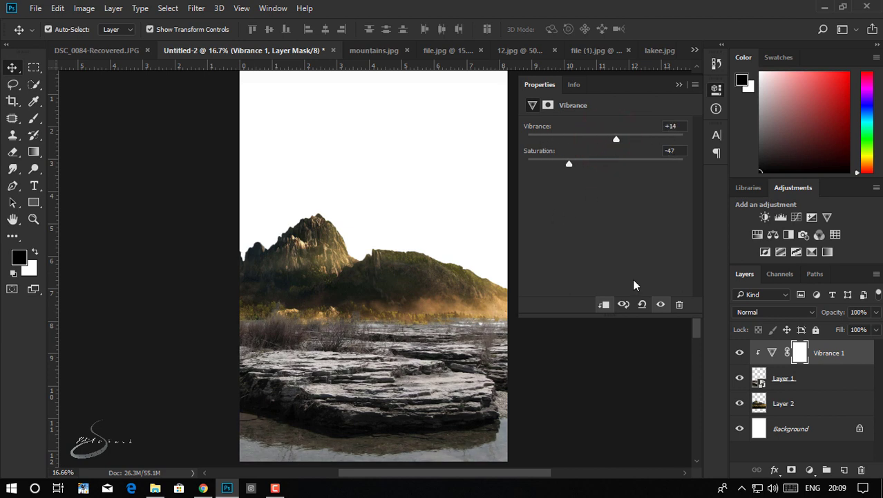
# Step: Add a Vibrance layer clipped to the mountains with Vibrance +68 and Saturation -32
pyautogui.click(823, 396)
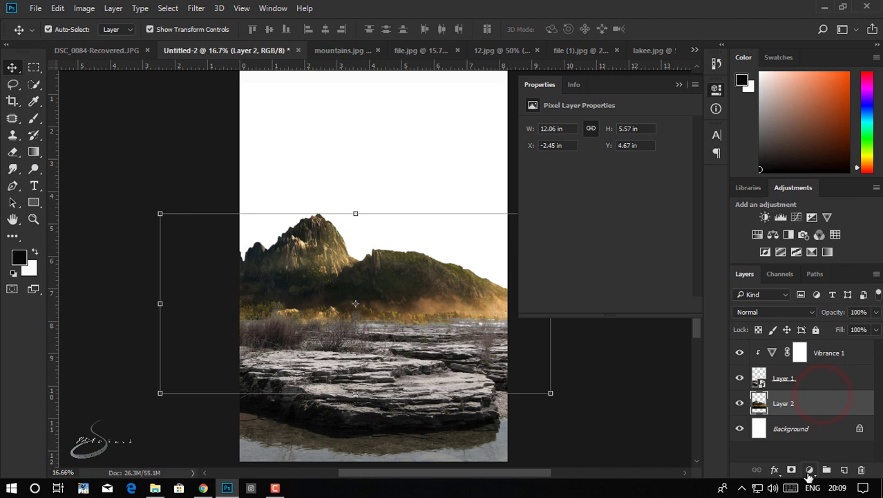
pyautogui.click(810, 469)
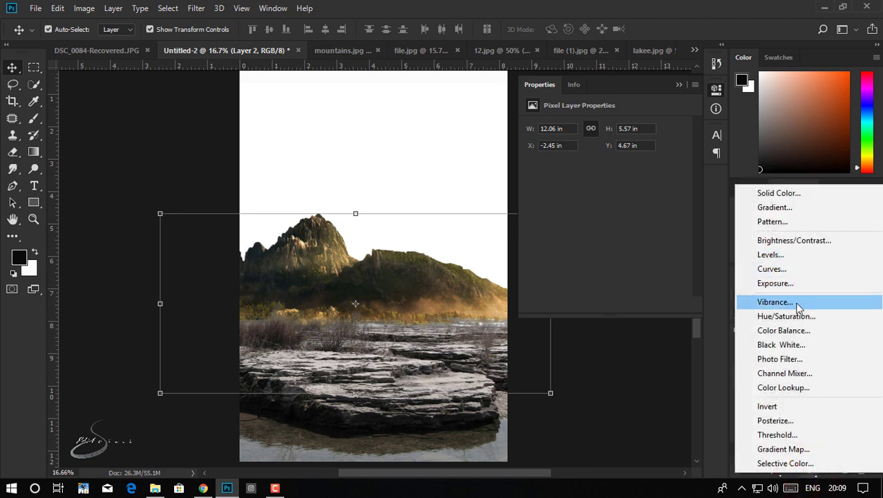
pyautogui.click(794, 301)
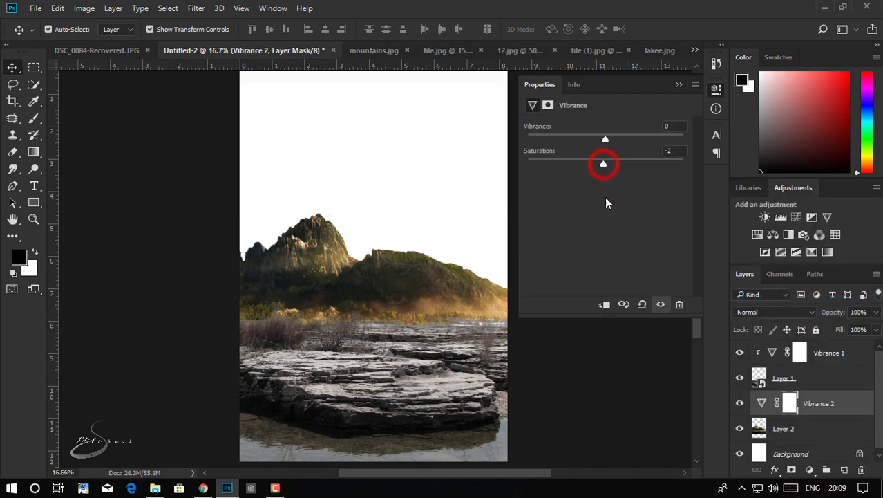
pyautogui.click(604, 304)
pyautogui.moveTo(604, 163); pyautogui.dragTo(581, 166)
pyautogui.moveTo(646, 139)
pyautogui.mouseDown()
pyautogui.moveTo(671, 142)
pyautogui.moveTo(656, 141)
pyautogui.mouseUp()
pyautogui.moveTo(580, 164)
pyautogui.mouseDown()
pyautogui.moveTo(608, 162)
pyautogui.moveTo(594, 164)
pyautogui.mouseUp()
pyautogui.click(660, 308)
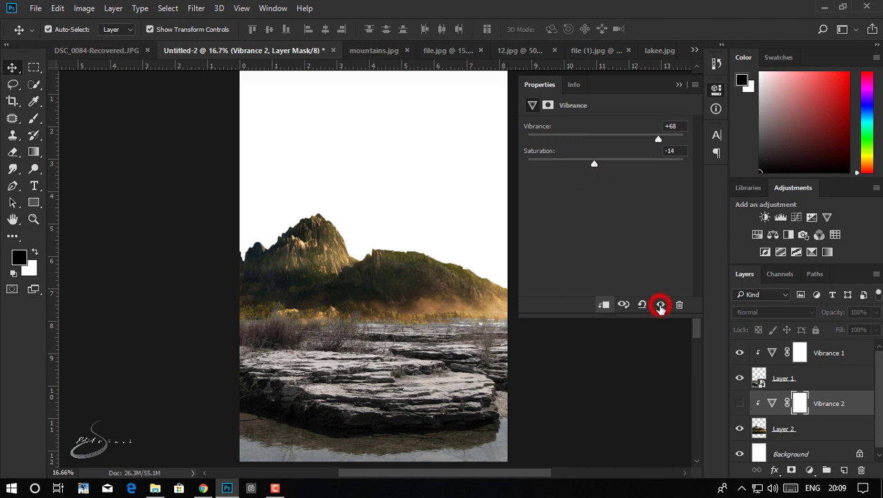
pyautogui.moveTo(592, 164); pyautogui.dragTo(577, 168)
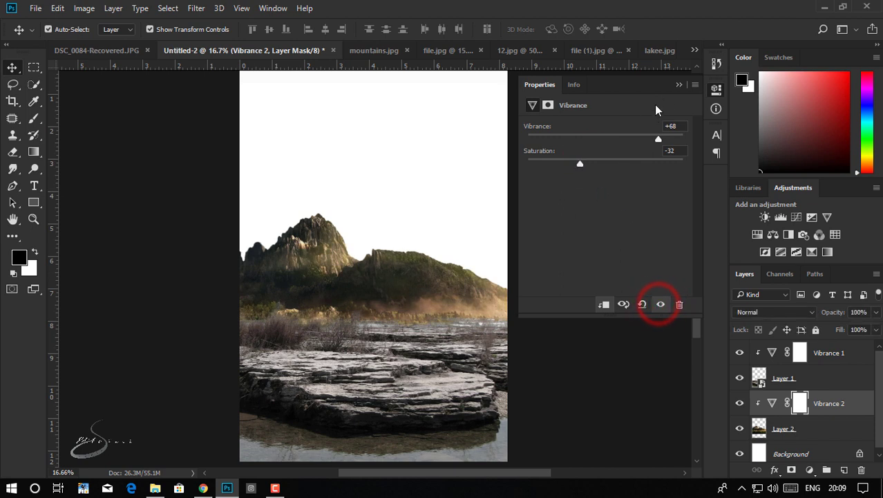
pyautogui.click(680, 84)
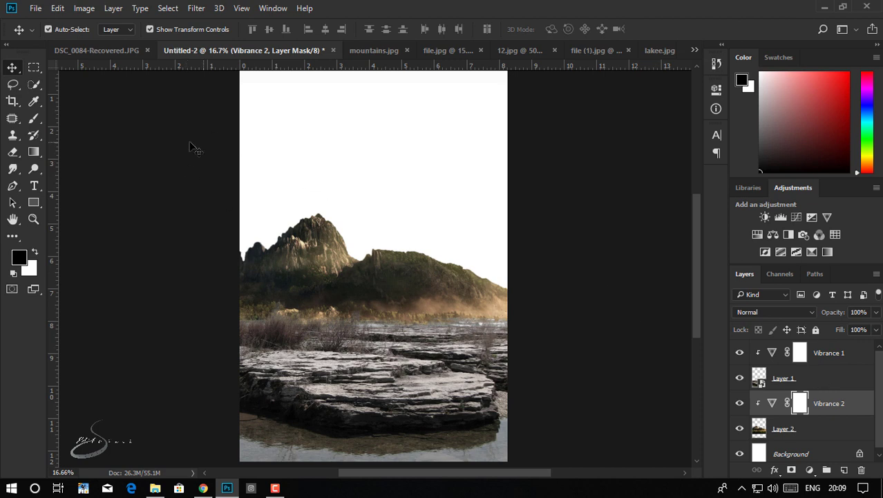
# Step: Drag the seated man from DSC_0084 into the composite and convert him to a smart object
pyautogui.click(128, 51)
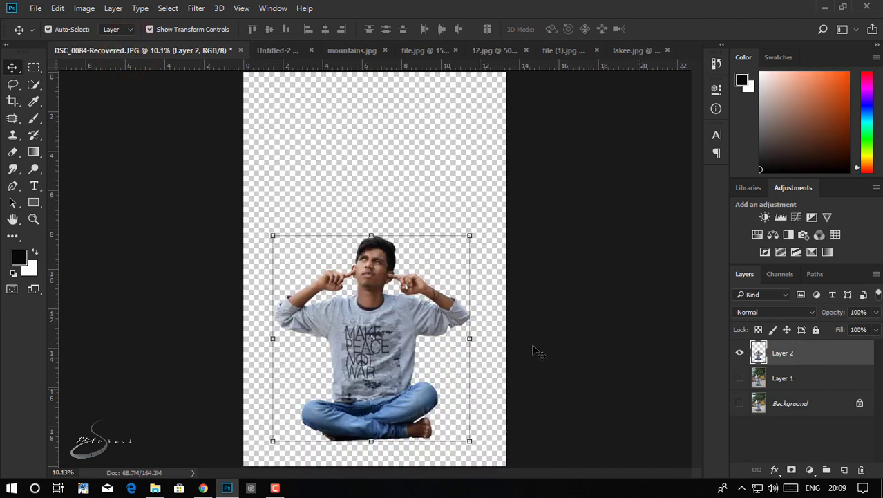
pyautogui.moveTo(366, 273); pyautogui.dragTo(371, 281)
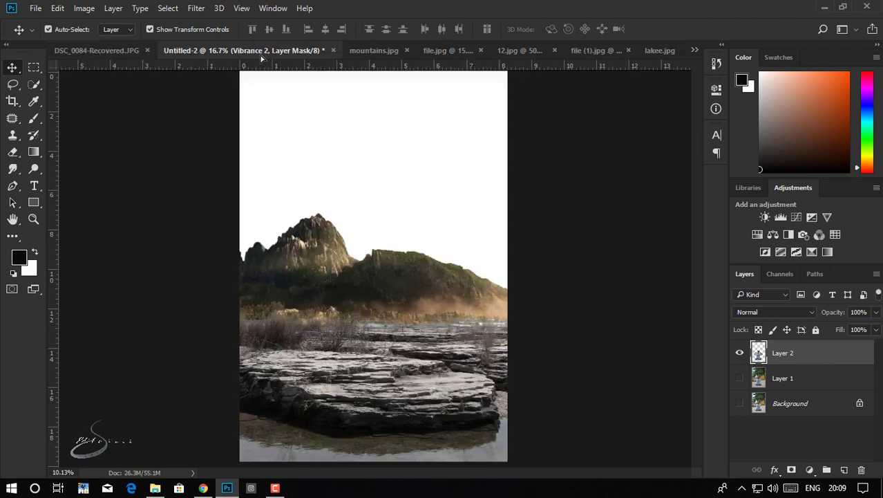
pyautogui.moveTo(373, 290); pyautogui.dragTo(373, 291)
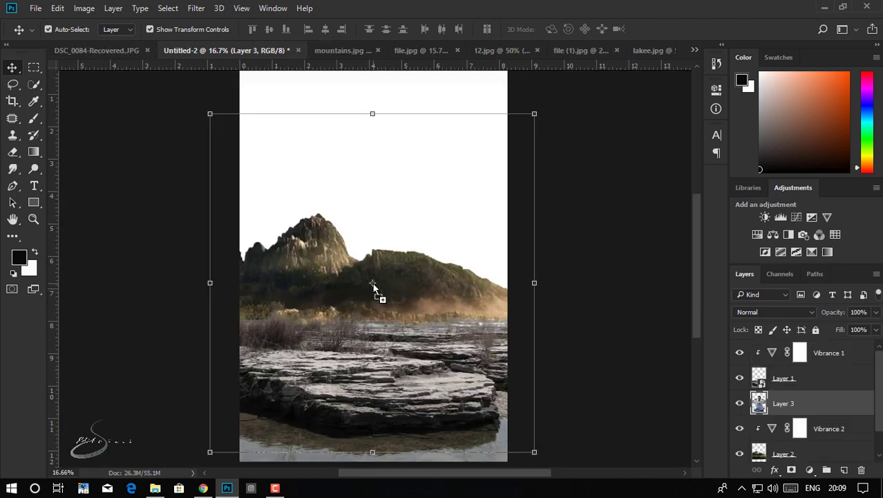
pyautogui.rightClick(798, 414)
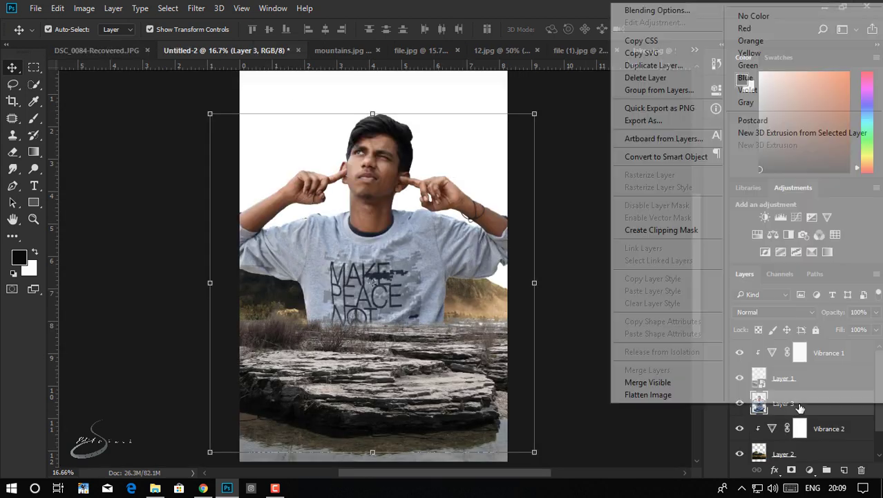
pyautogui.click(662, 157)
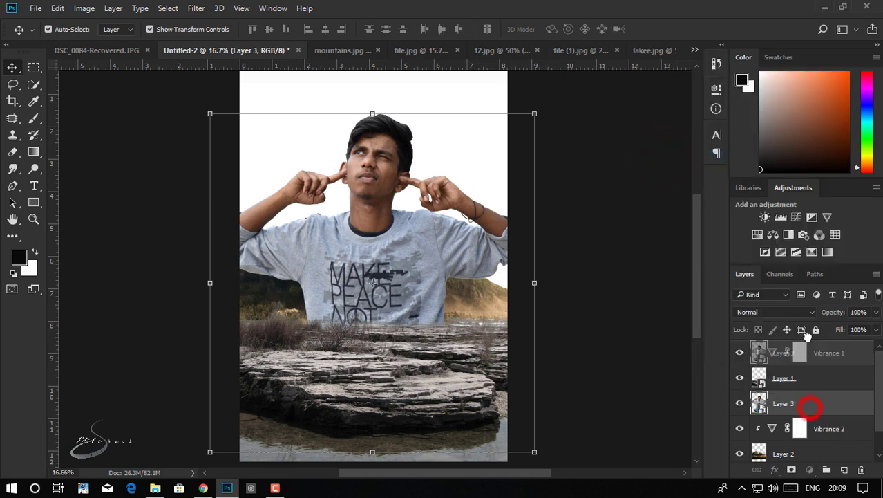
# Step: Move the man's layer to the top and shrink him down onto the central rock
pyautogui.moveTo(827, 343); pyautogui.dragTo(781, 361)
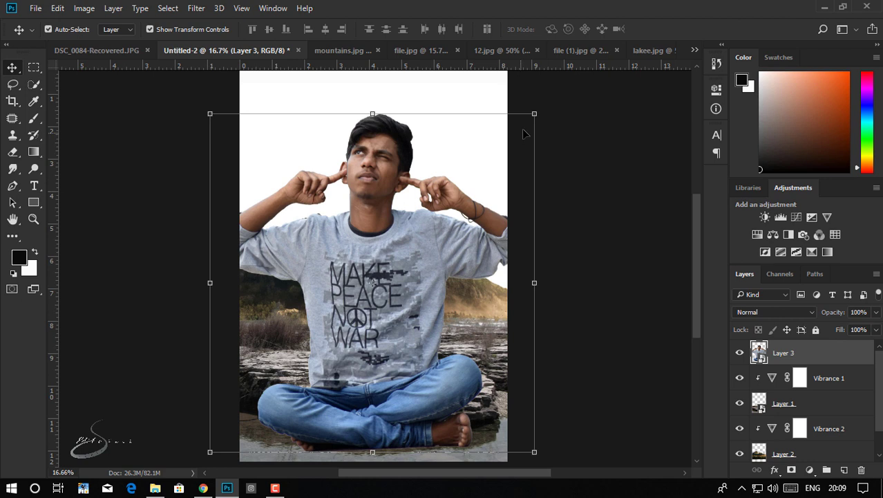
pyautogui.moveTo(535, 114); pyautogui.dragTo(489, 219)
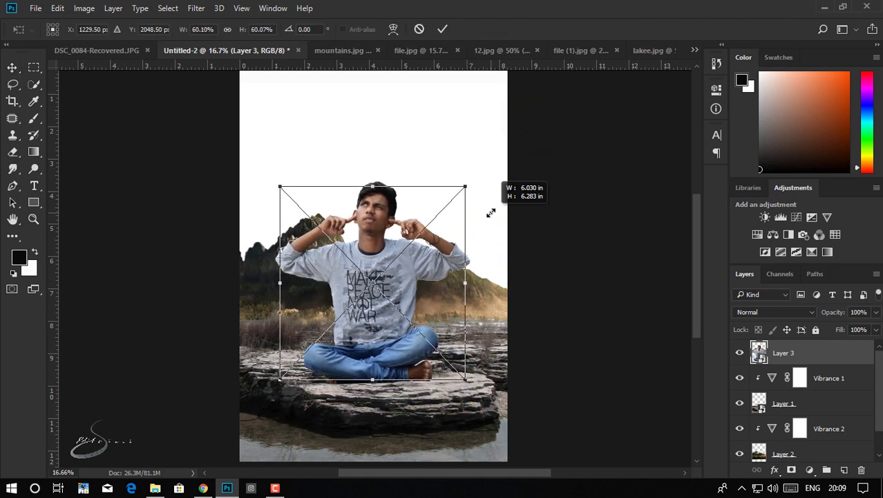
pyautogui.moveTo(391, 237); pyautogui.dragTo(389, 253)
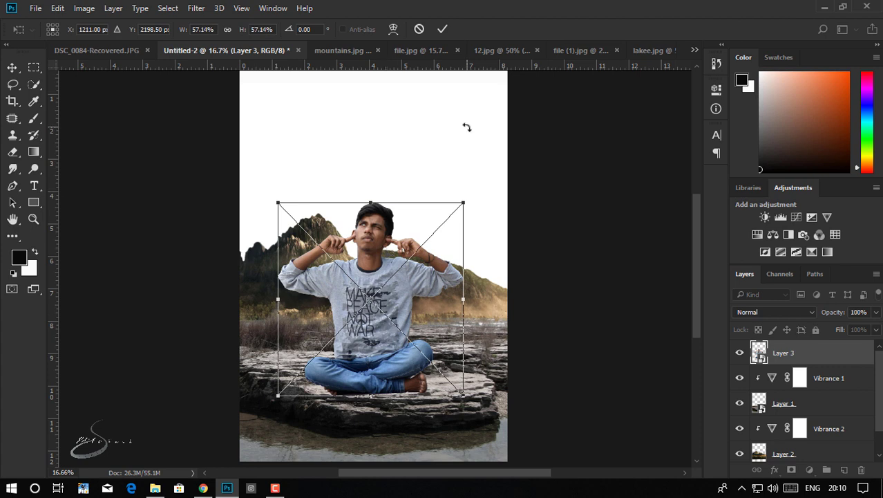
pyautogui.scroll(-1, 467, 127)
pyautogui.scroll(-1, 444, 247)
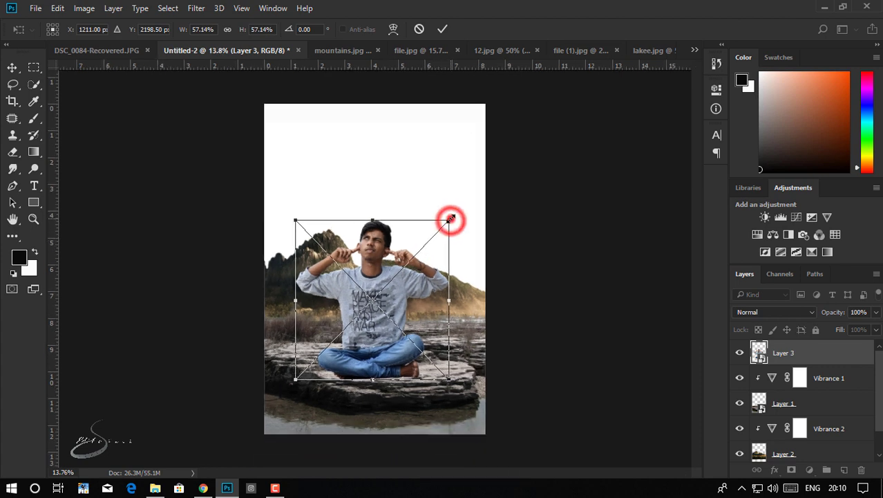
pyautogui.moveTo(450, 221); pyautogui.dragTo(405, 265)
pyautogui.moveTo(386, 299); pyautogui.dragTo(398, 301)
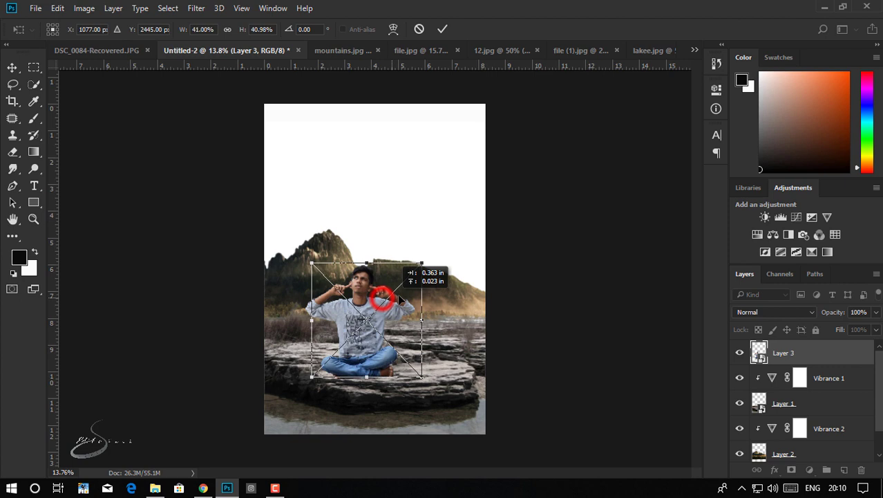
pyautogui.doubleClick(397, 298)
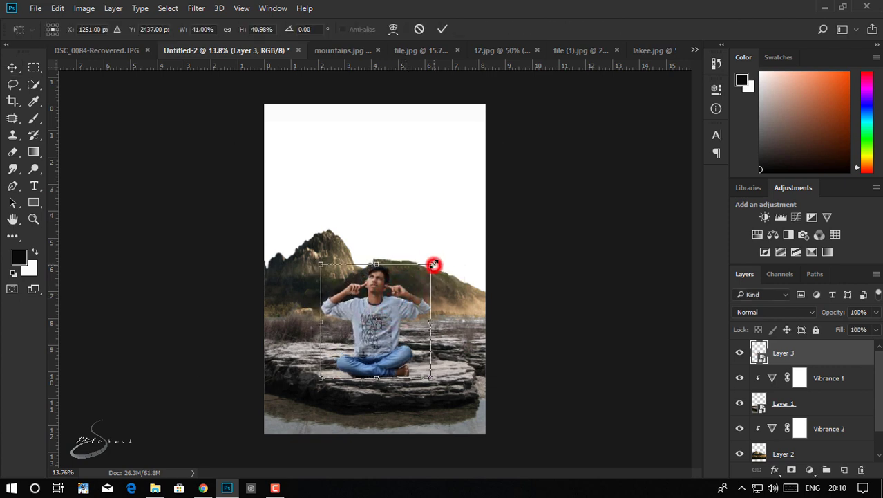
pyautogui.moveTo(433, 265); pyautogui.dragTo(430, 264)
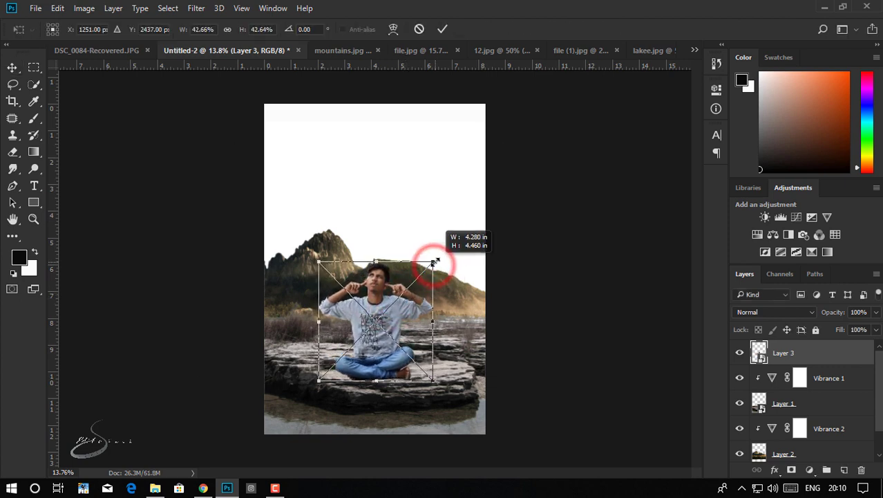
pyautogui.doubleClick(404, 284)
# Step: Fine-tune the man's scale to about 40% and nudge him right on the rock
pyautogui.scroll(1, 406, 284)
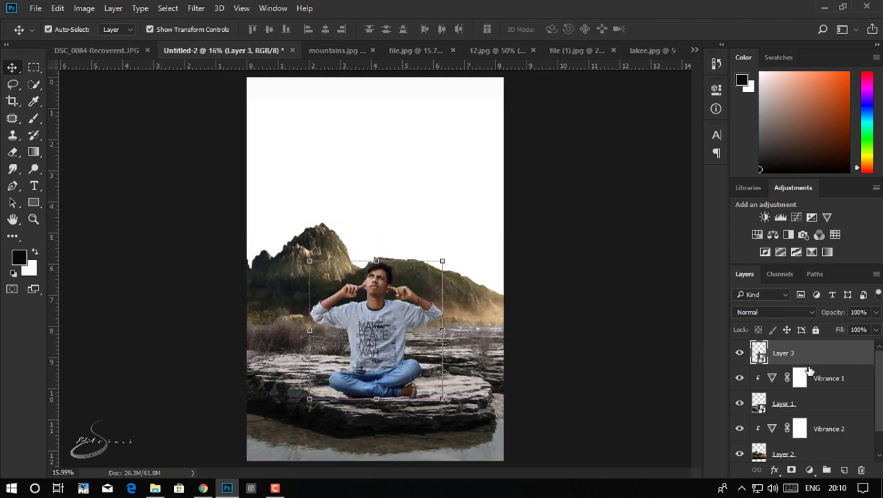
pyautogui.scroll(-1, 810, 371)
pyautogui.click(821, 448)
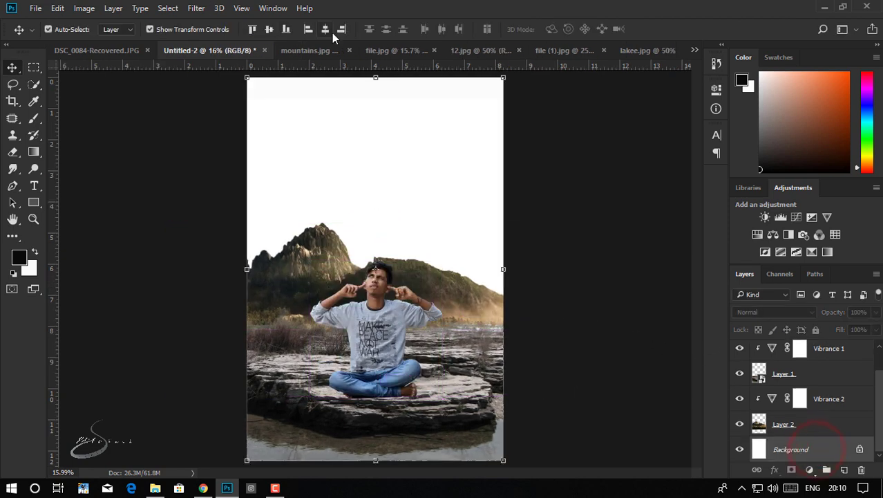
pyautogui.click(566, 195)
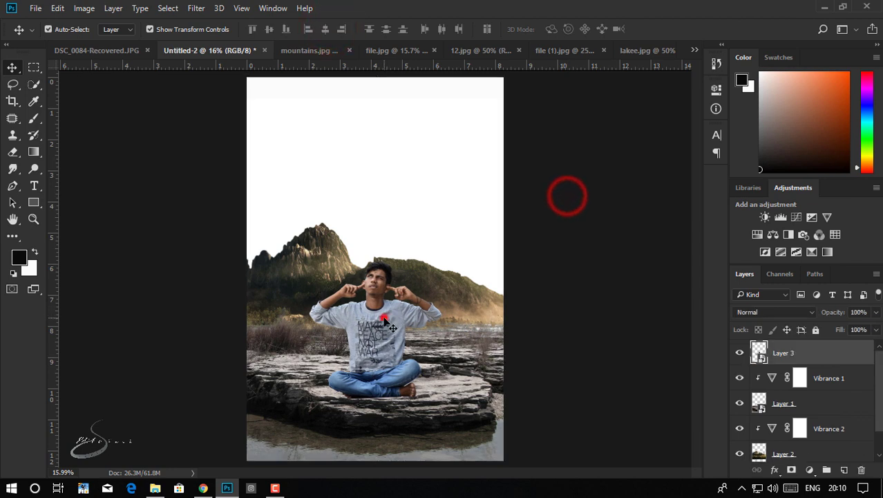
pyautogui.click(384, 315)
pyautogui.moveTo(442, 260); pyautogui.dragTo(440, 263)
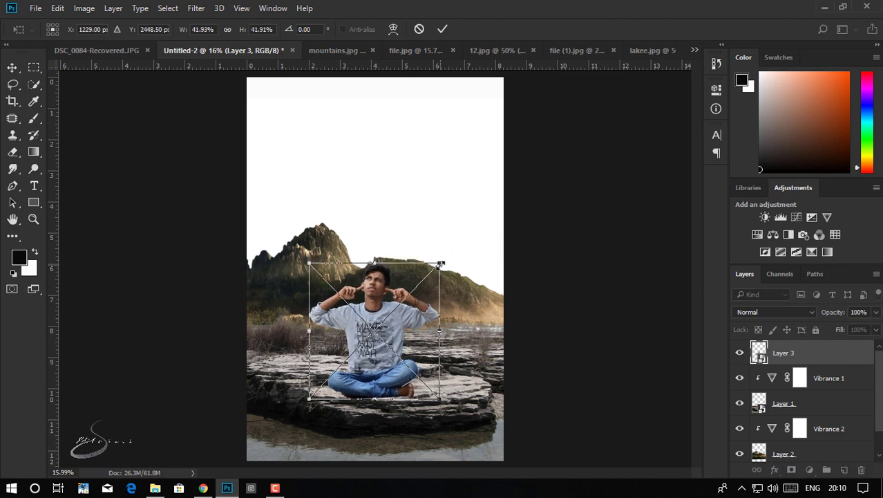
pyautogui.moveTo(308, 262); pyautogui.dragTo(307, 262)
pyautogui.moveTo(438, 260); pyautogui.dragTo(432, 268)
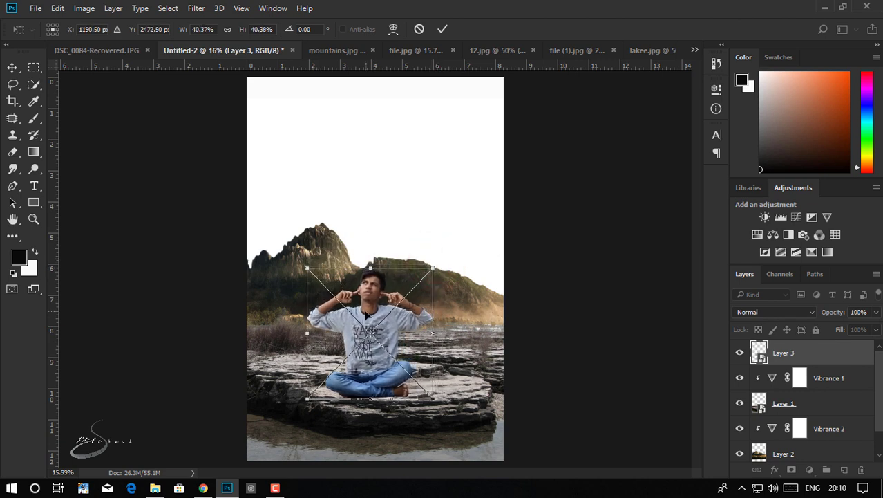
pyautogui.moveTo(360, 321); pyautogui.dragTo(366, 321)
pyautogui.doubleClick(365, 318)
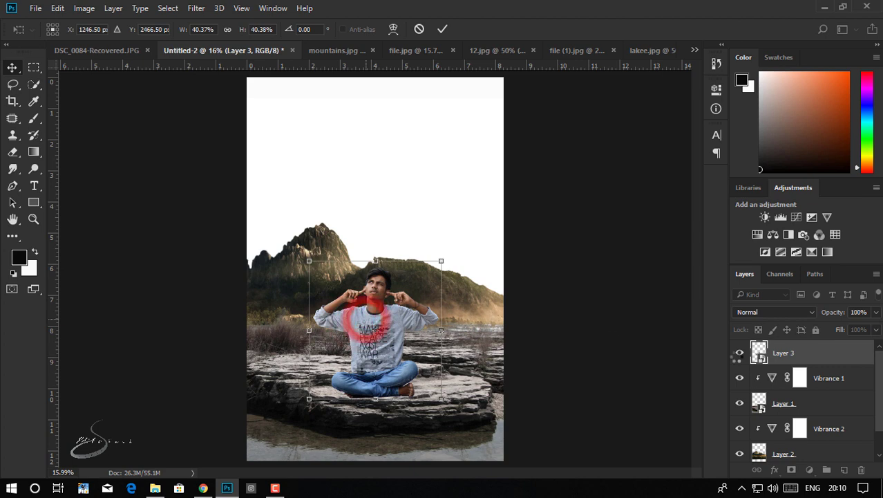
pyautogui.scroll(-1, 830, 434)
pyautogui.click(829, 445)
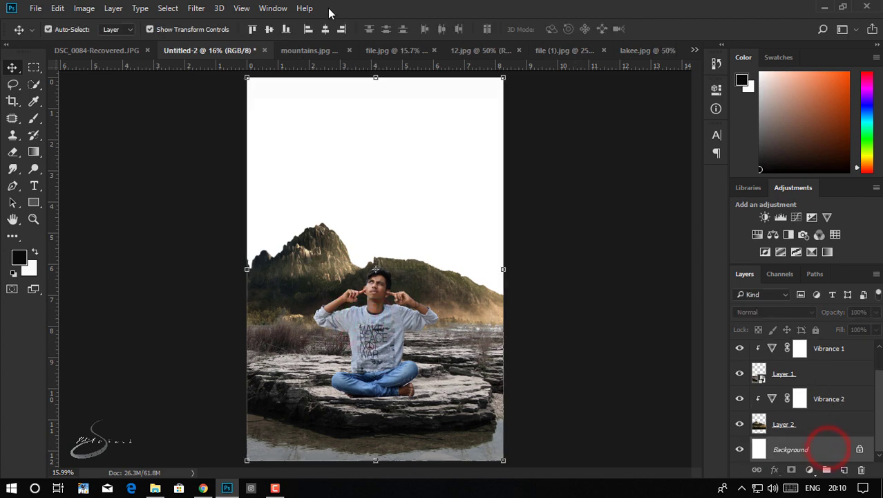
# Step: Close the spare file (1).jpg tiger photo
pyautogui.click(601, 200)
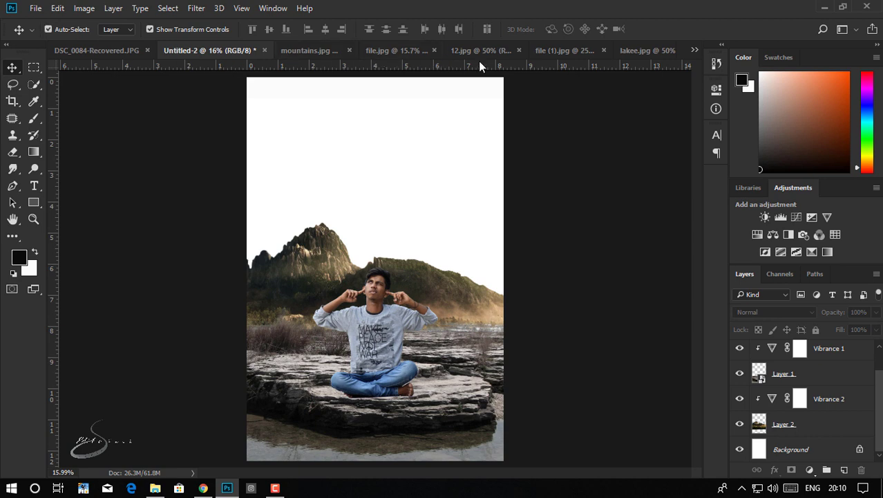
pyautogui.click(566, 56)
pyautogui.click(601, 49)
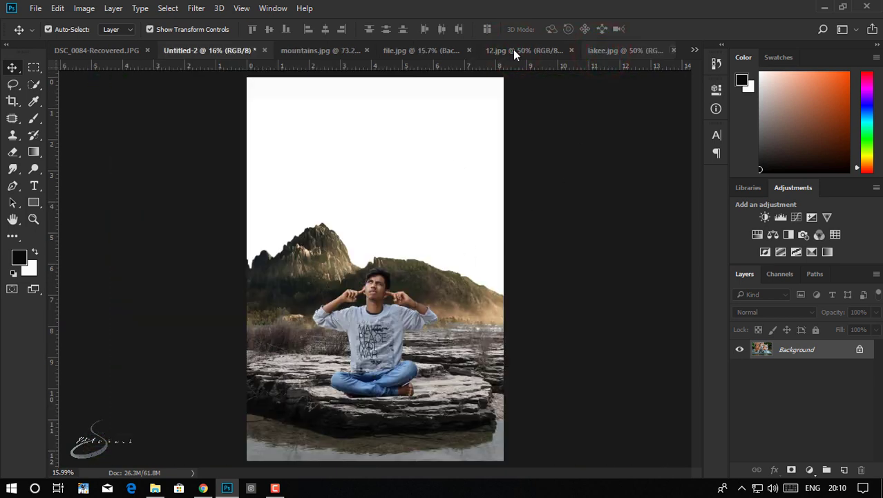
# Step: Drag the tiger cut-out from file.jpg into Untitled-2 as a 'Background copy' layer
pyautogui.click(512, 50)
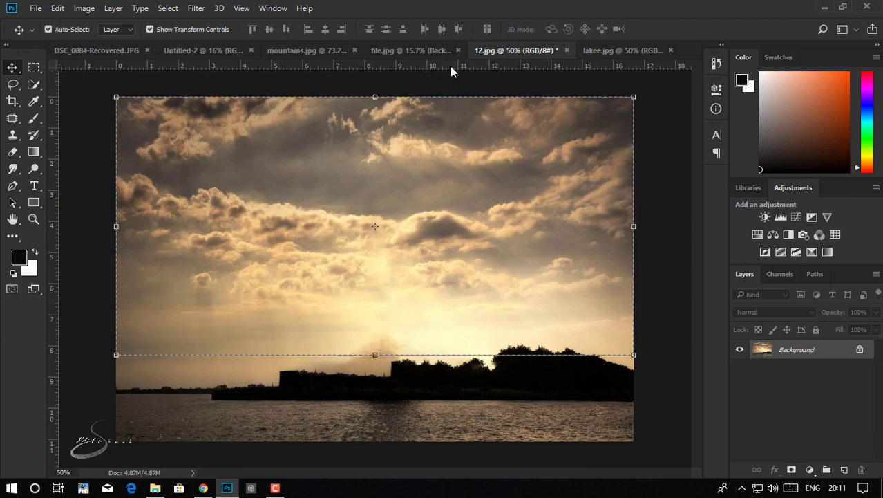
pyautogui.click(433, 52)
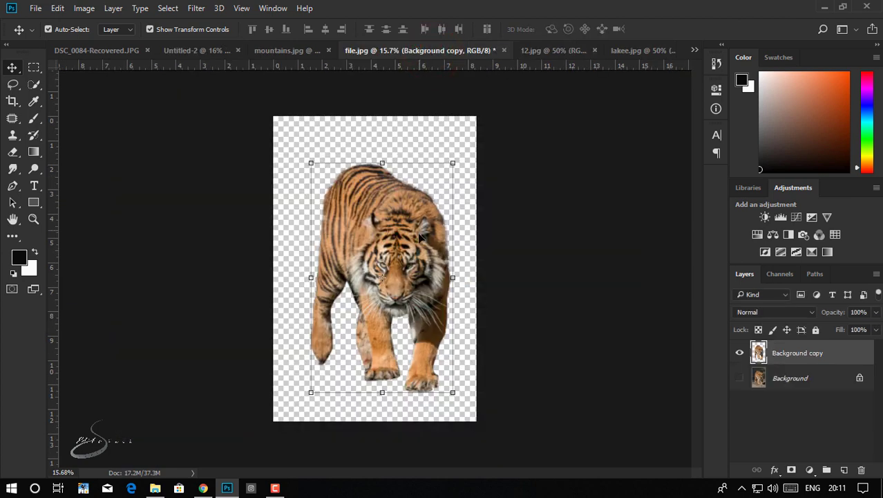
pyautogui.moveTo(413, 238); pyautogui.dragTo(419, 257)
pyautogui.moveTo(385, 216)
pyautogui.mouseDown()
pyautogui.moveTo(347, 175)
pyautogui.moveTo(419, 259)
pyautogui.moveTo(441, 261)
pyautogui.mouseUp()
# Step: Convert the tiger layer to a smart object and move it below the man's Layer 3
pyautogui.rightClick(800, 368)
pyautogui.click(597, 231)
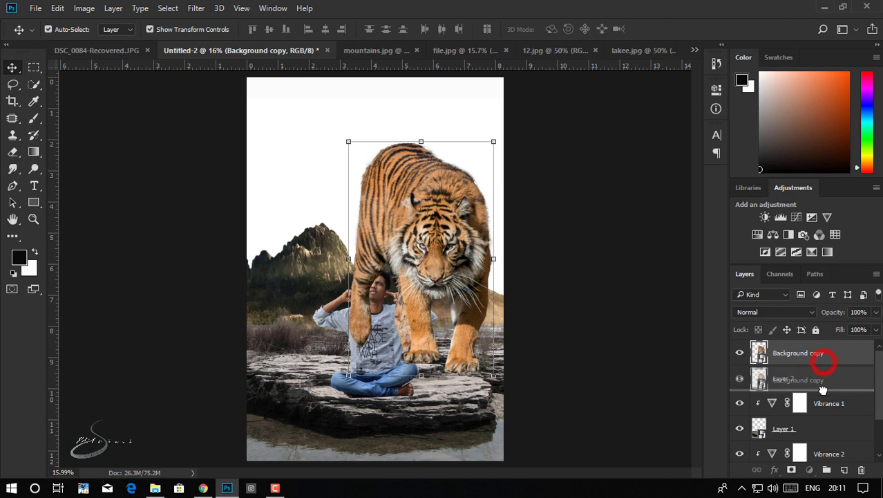
pyautogui.moveTo(795, 358); pyautogui.dragTo(822, 384)
# Step: Scale the tiger to about 85.8% and position it looming behind the seated man
pyautogui.moveTo(497, 144); pyautogui.dragTo(481, 171)
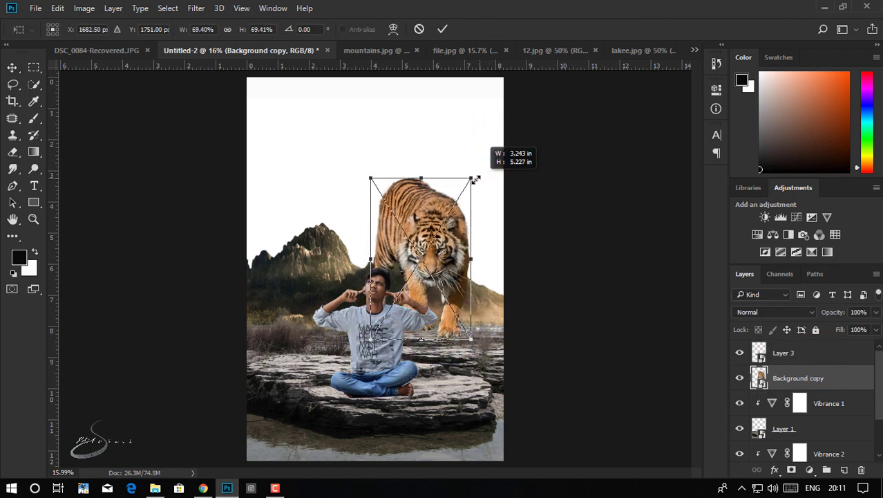
pyautogui.moveTo(482, 170); pyautogui.dragTo(470, 178)
pyautogui.moveTo(437, 213); pyautogui.dragTo(447, 218)
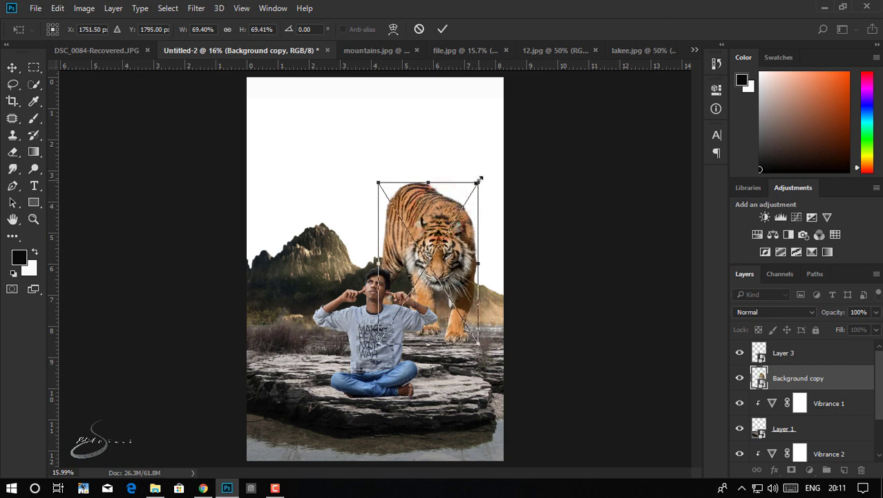
pyautogui.moveTo(479, 178)
pyautogui.mouseDown()
pyautogui.moveTo(460, 192)
pyautogui.moveTo(443, 232)
pyautogui.mouseUp()
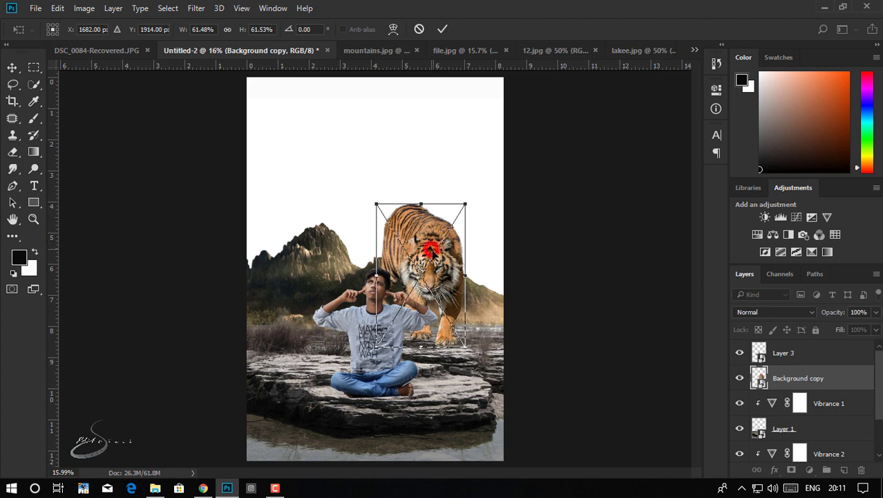
pyautogui.moveTo(432, 252); pyautogui.dragTo(437, 255)
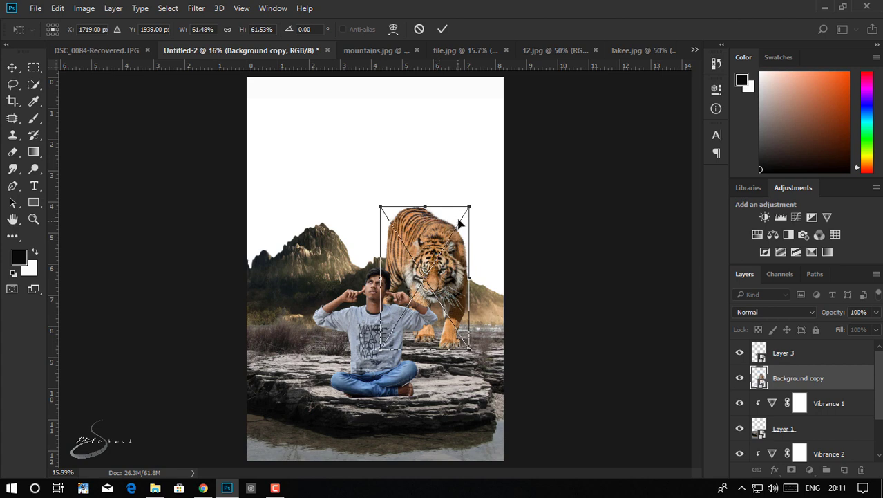
pyautogui.moveTo(469, 205); pyautogui.dragTo(474, 190)
pyautogui.moveTo(444, 220)
pyautogui.mouseDown()
pyautogui.moveTo(444, 204)
pyautogui.moveTo(443, 220)
pyautogui.mouseUp()
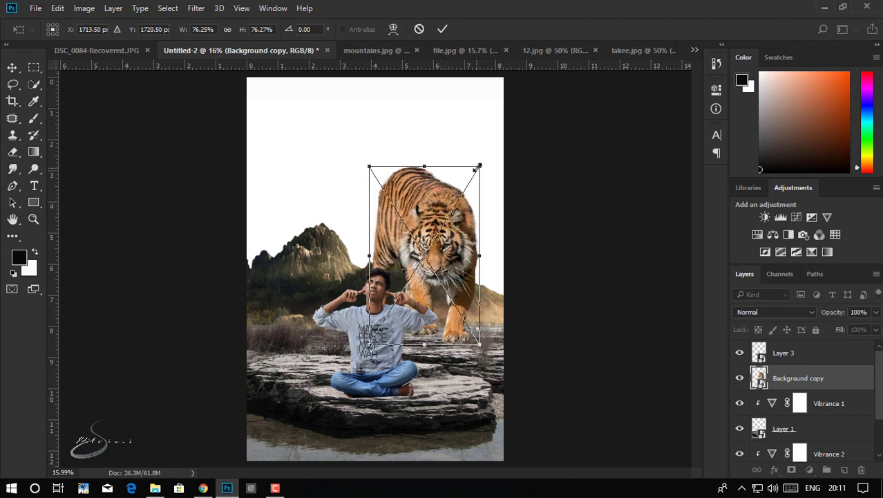
pyautogui.moveTo(477, 168); pyautogui.dragTo(476, 172)
pyautogui.moveTo(369, 166)
pyautogui.mouseDown()
pyautogui.moveTo(315, 114)
pyautogui.moveTo(356, 137)
pyautogui.moveTo(353, 145)
pyautogui.mouseUp()
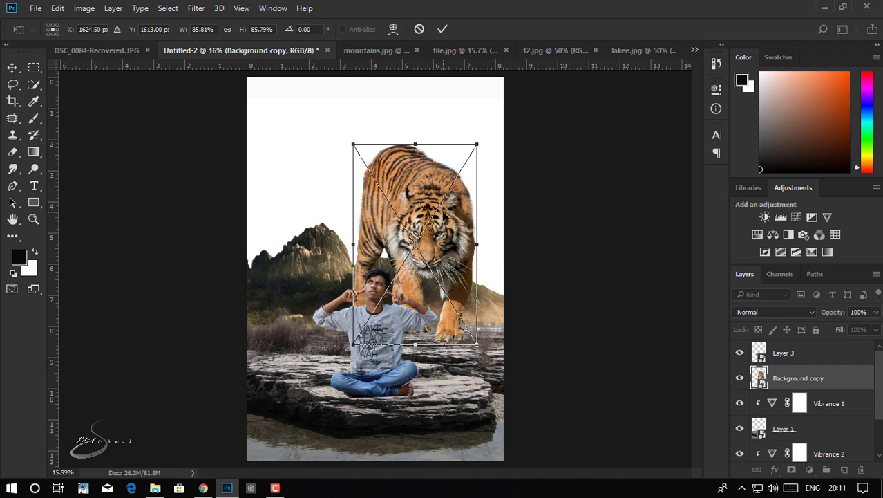
pyautogui.doubleClick(443, 217)
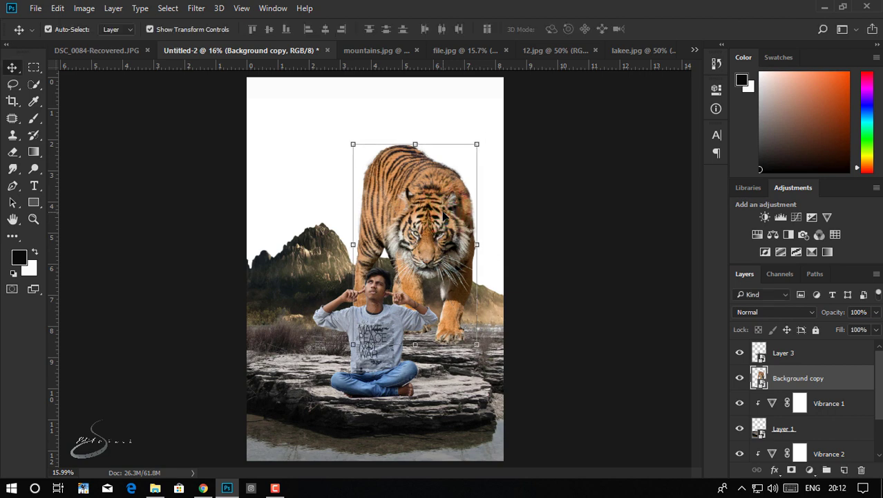
# Step: Enlarge mountain Layer 2 to about 136% and commit the transform
pyautogui.click(318, 259)
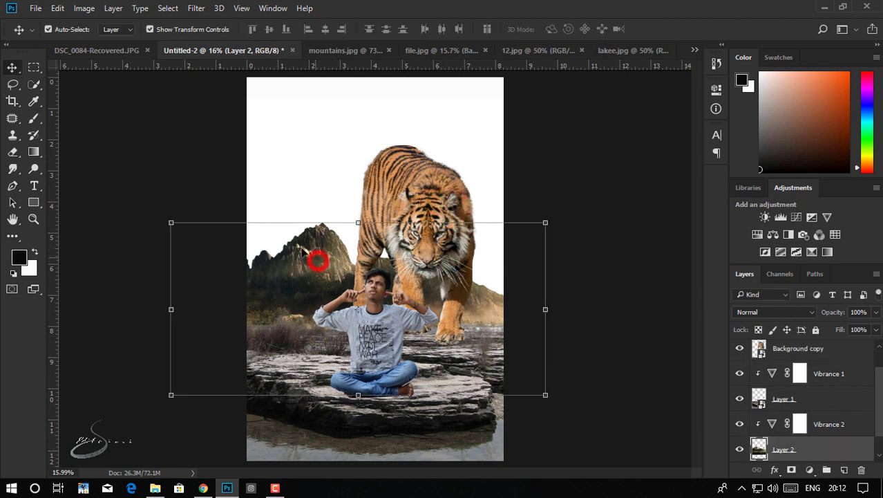
pyautogui.moveTo(170, 221); pyautogui.dragTo(89, 117)
pyautogui.moveTo(321, 219); pyautogui.dragTo(360, 220)
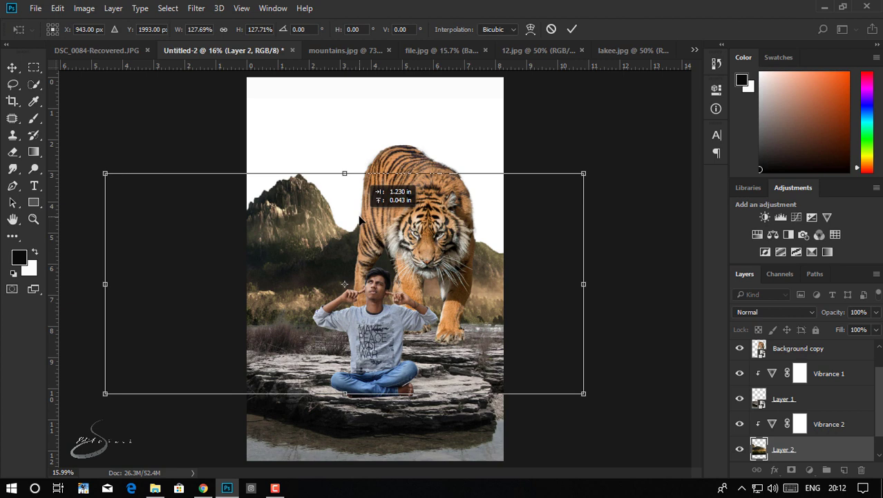
pyautogui.moveTo(584, 174); pyautogui.dragTo(615, 158)
pyautogui.moveTo(509, 227)
pyautogui.mouseDown()
pyautogui.moveTo(485, 220)
pyautogui.moveTo(478, 245)
pyautogui.mouseUp()
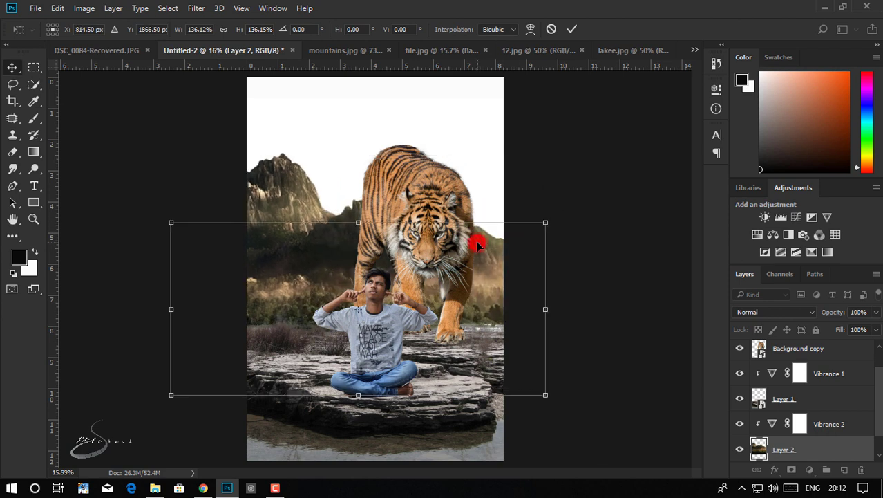
pyautogui.doubleClick(476, 241)
# Step: Shift the mountain backdrop slightly right and enable Auto-Select to pick the tiger layer
pyautogui.moveTo(291, 237)
pyautogui.mouseDown()
pyautogui.moveTo(340, 240)
pyautogui.moveTo(313, 243)
pyautogui.mouseUp()
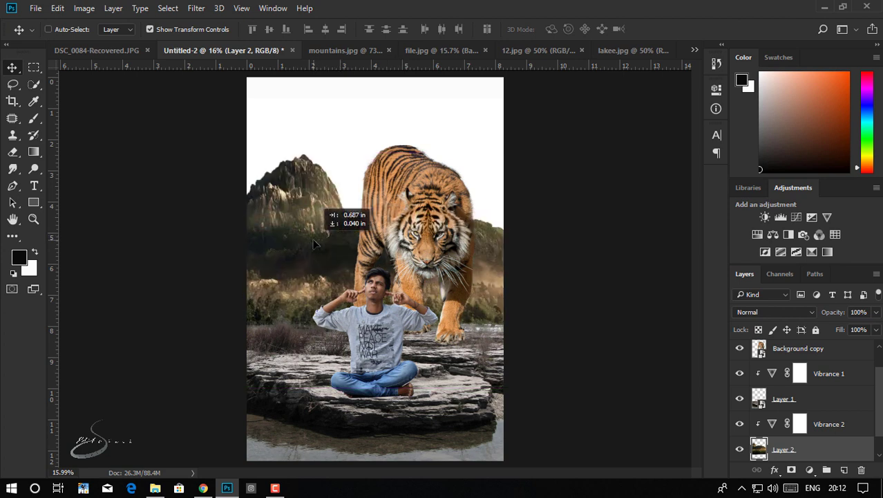
pyautogui.keyDown('ctrl'); pyautogui.click(314, 239); pyautogui.keyUp('ctrl')
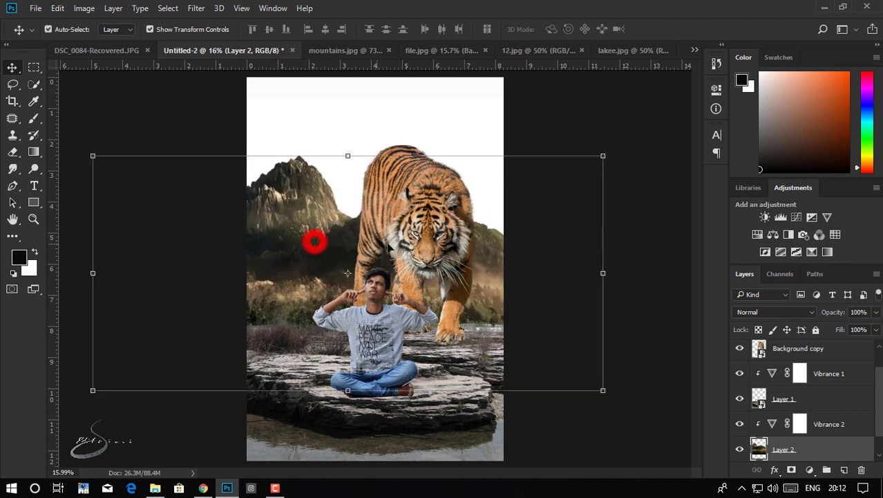
pyautogui.keyDown('ctrl'); pyautogui.click(437, 241); pyautogui.keyUp('ctrl')
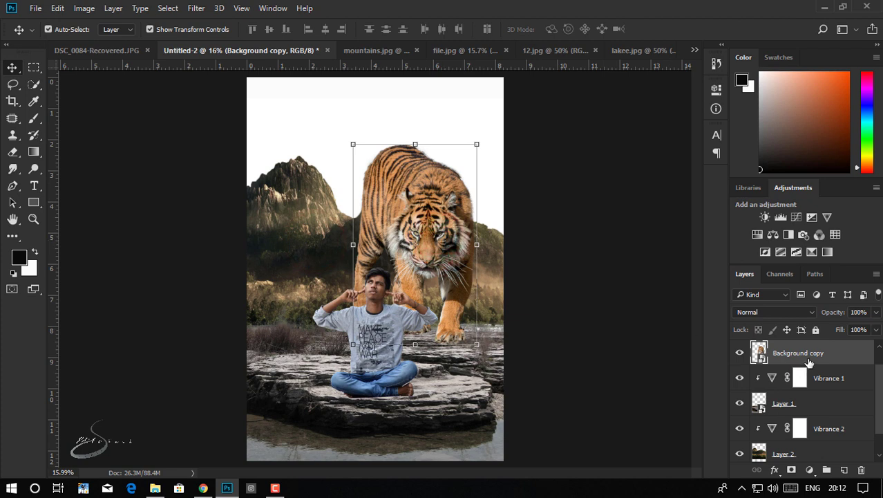
# Step: Move the tiger layer (Background copy) beneath the man's Layer 1
pyautogui.scroll(-1, 815, 389)
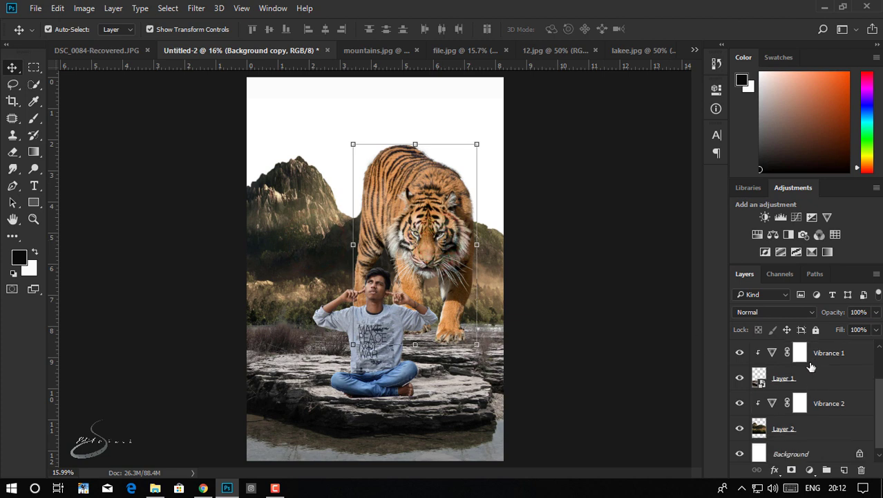
pyautogui.scroll(1, 816, 377)
pyautogui.moveTo(808, 352)
pyautogui.mouseDown()
pyautogui.moveTo(812, 438)
pyautogui.moveTo(818, 418)
pyautogui.mouseUp()
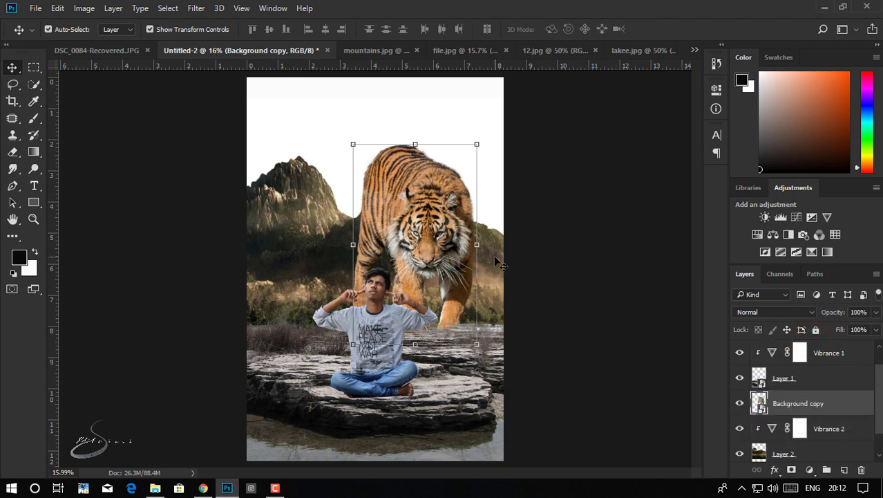
# Step: Shrink the tiger to about 62% and place it behind the man's right shoulder
pyautogui.moveTo(428, 239)
pyautogui.mouseDown()
pyautogui.moveTo(435, 269)
pyautogui.moveTo(428, 253)
pyautogui.moveTo(434, 256)
pyautogui.mouseUp()
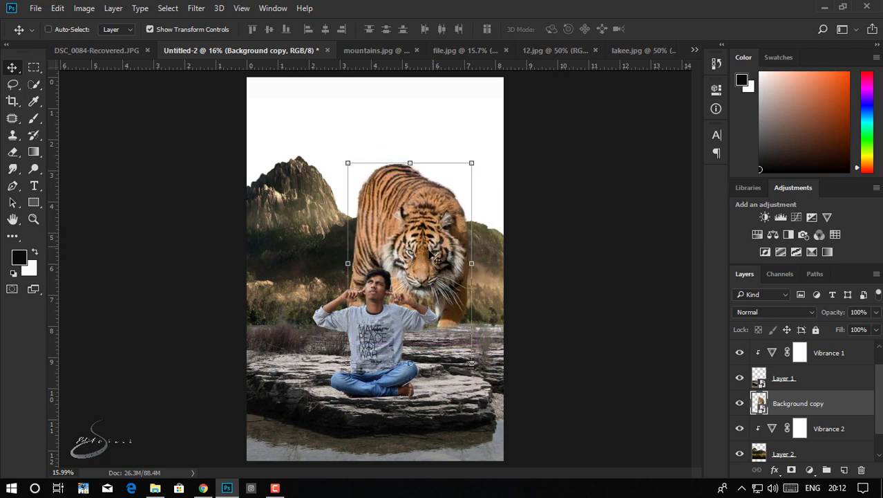
pyautogui.moveTo(472, 162); pyautogui.dragTo(480, 151)
pyautogui.moveTo(435, 214); pyautogui.dragTo(449, 199)
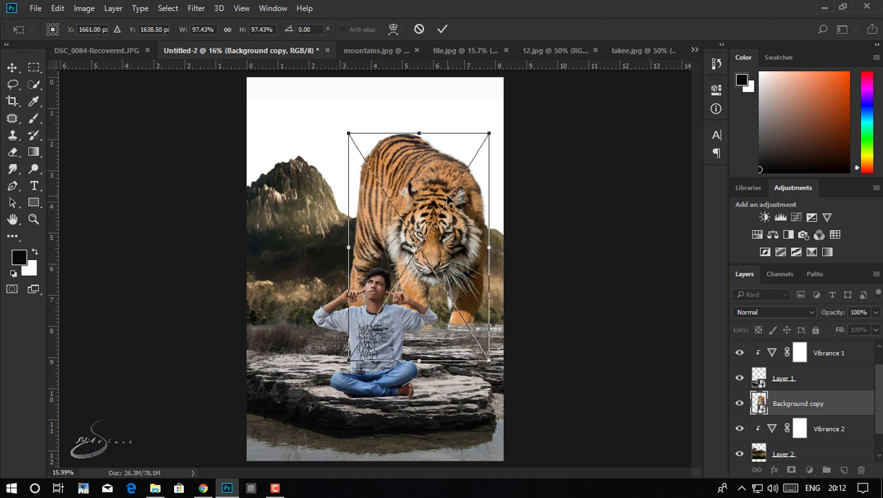
pyautogui.moveTo(490, 133); pyautogui.dragTo(477, 159)
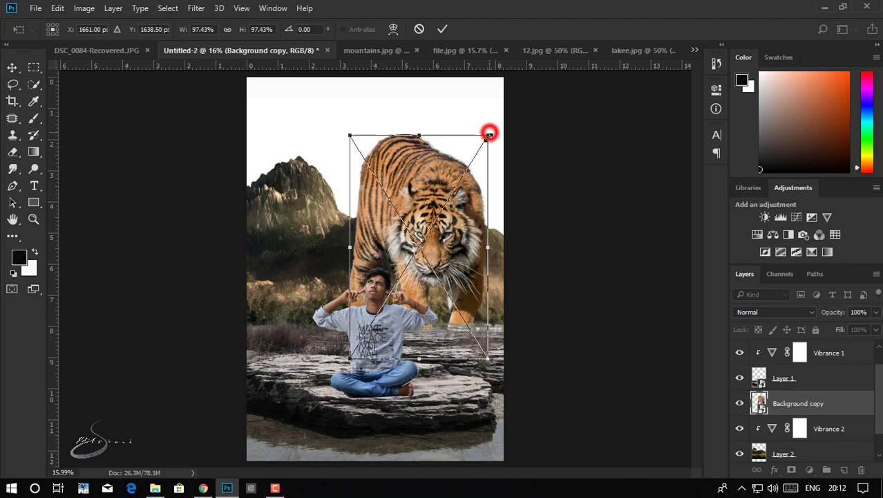
pyautogui.moveTo(429, 226); pyautogui.dragTo(440, 217)
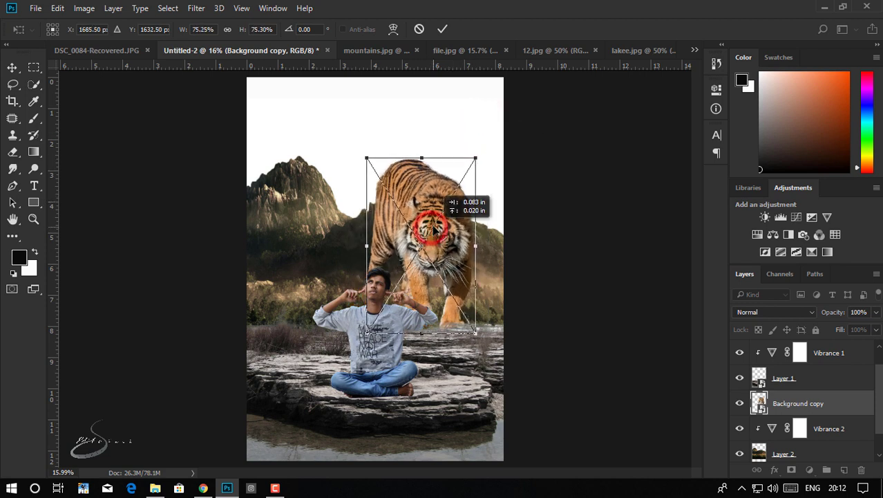
pyautogui.moveTo(365, 159); pyautogui.dragTo(373, 200)
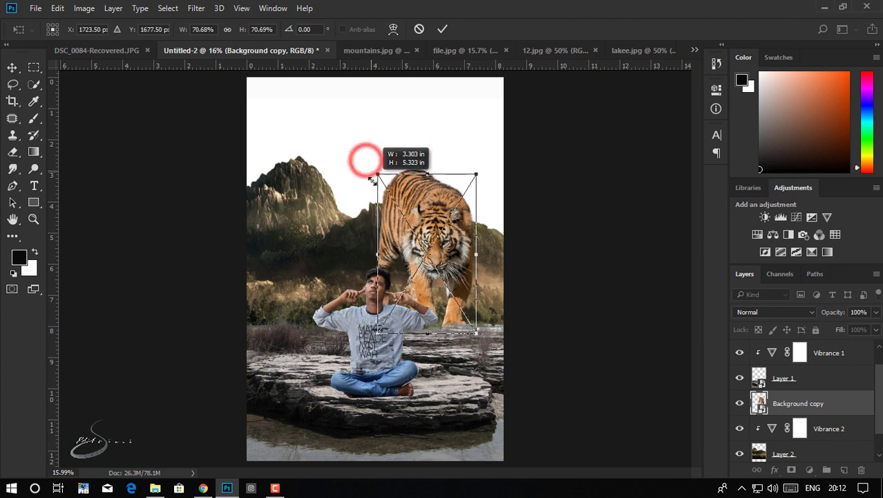
pyautogui.moveTo(443, 221); pyautogui.dragTo(439, 235)
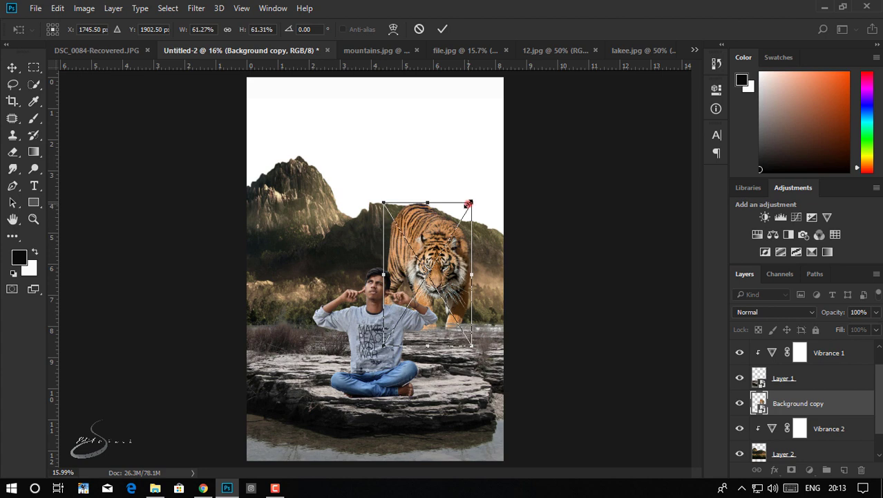
pyautogui.moveTo(469, 204); pyautogui.dragTo(473, 199)
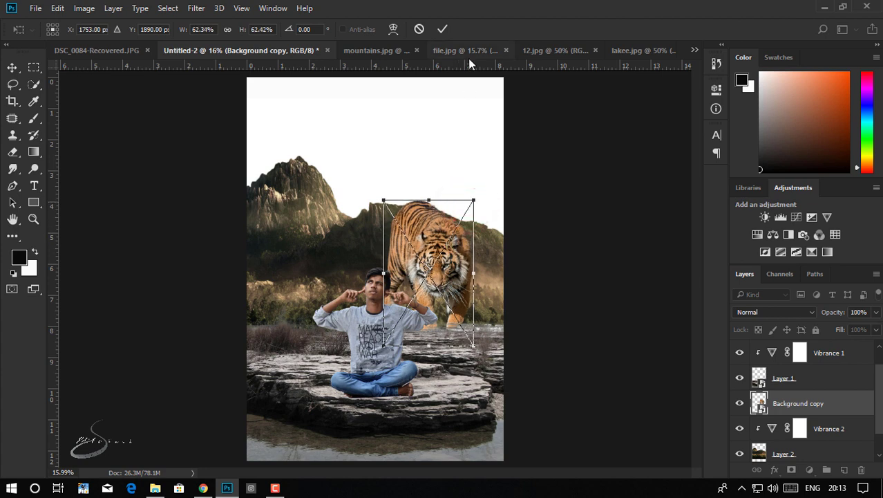
pyautogui.click(442, 28)
pyautogui.moveTo(438, 257); pyautogui.dragTo(428, 266)
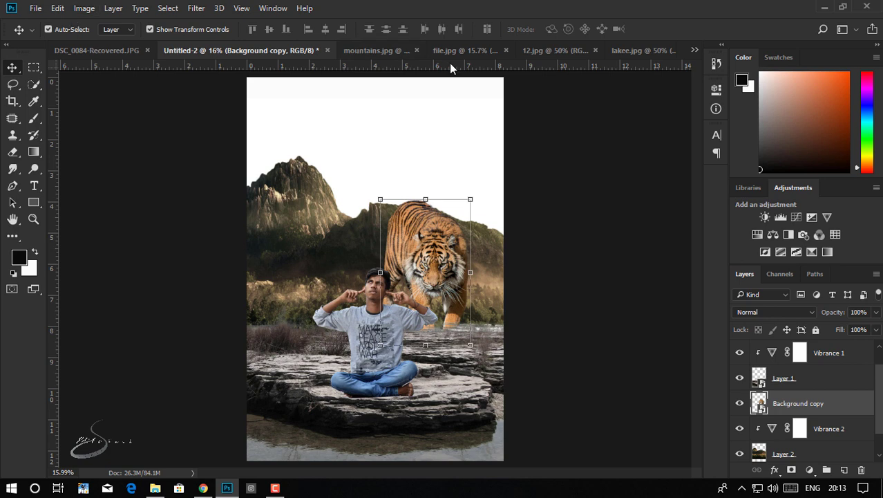
# Step: Bring the sunset sky selection from 12.jpg into the composite as Layer 4, below Layer 2
pyautogui.click(535, 50)
pyautogui.moveTo(468, 167)
pyautogui.mouseDown()
pyautogui.moveTo(215, 54)
pyautogui.moveTo(372, 161)
pyautogui.mouseUp()
pyautogui.moveTo(803, 435)
pyautogui.mouseDown()
pyautogui.moveTo(802, 470)
pyautogui.moveTo(802, 436)
pyautogui.mouseUp()
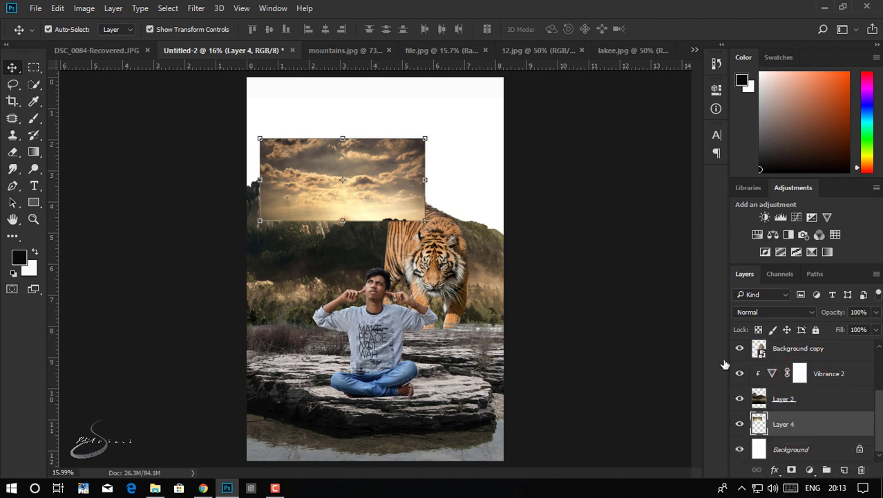
# Step: Roughly double the sky's size and stretch it to fill the canvas top behind the mountains
pyautogui.moveTo(425, 135); pyautogui.dragTo(522, 90)
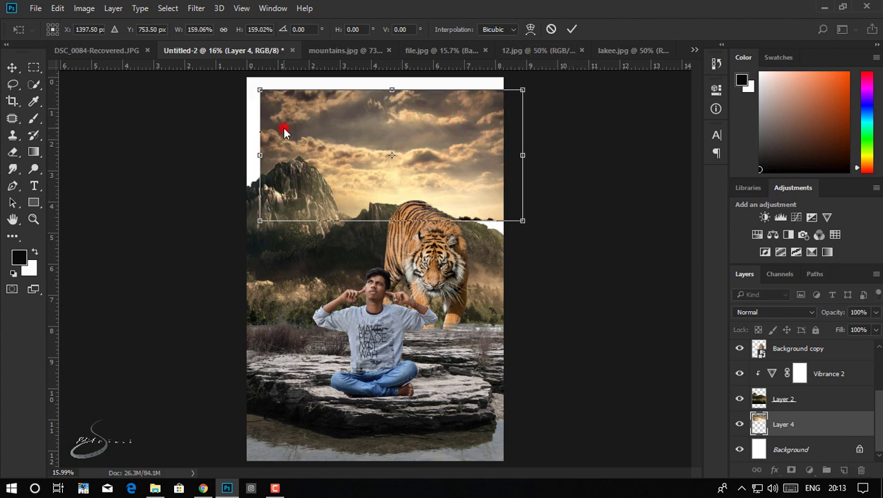
pyautogui.moveTo(324, 126); pyautogui.dragTo(309, 112)
pyautogui.click(509, 205)
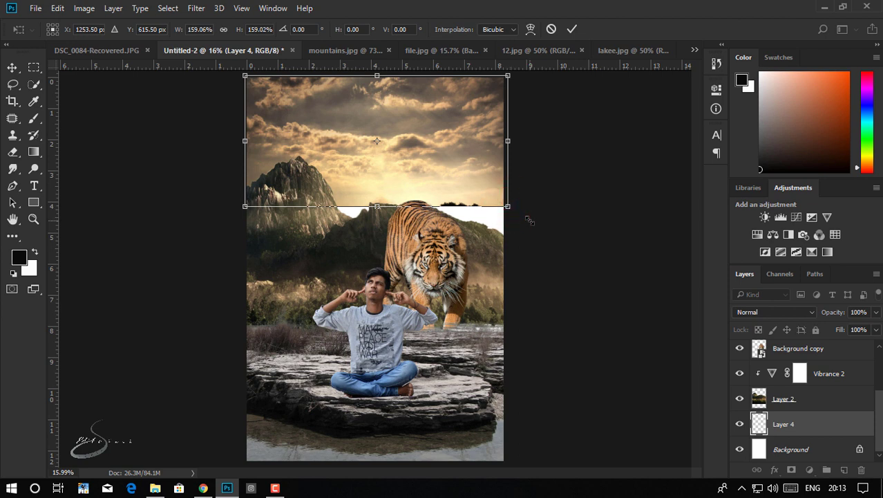
pyautogui.moveTo(508, 205); pyautogui.dragTo(530, 217)
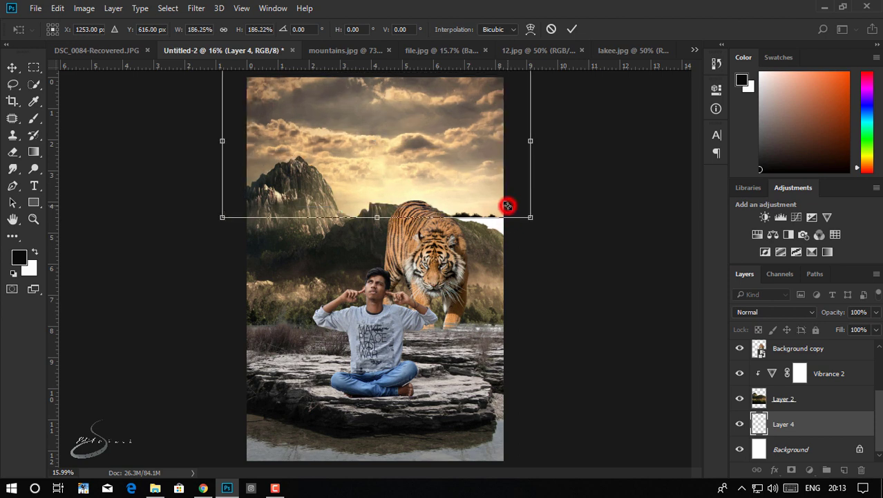
pyautogui.moveTo(417, 142)
pyautogui.mouseDown()
pyautogui.moveTo(420, 159)
pyautogui.moveTo(425, 154)
pyautogui.mouseUp()
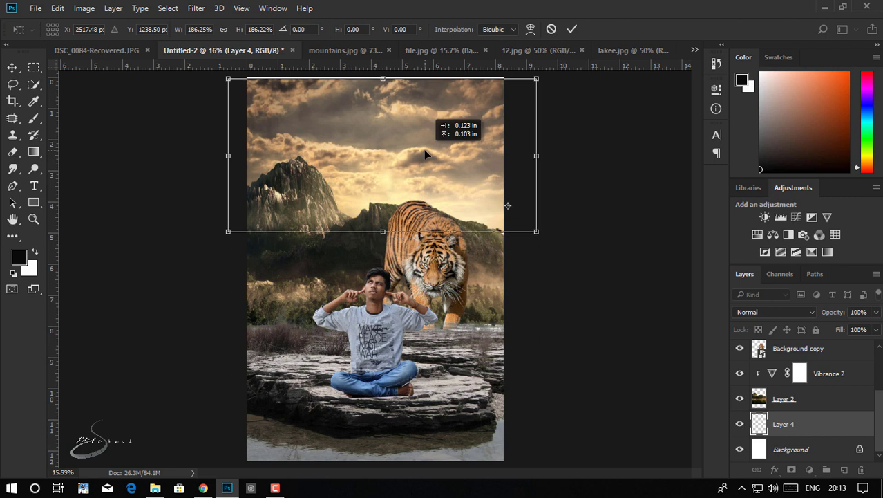
pyautogui.moveTo(383, 79); pyautogui.dragTo(383, 77)
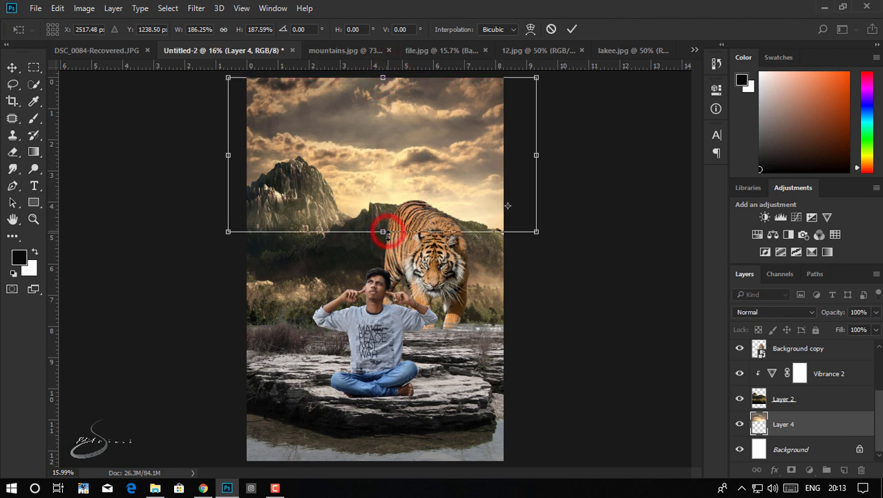
pyautogui.moveTo(387, 230); pyautogui.dragTo(386, 238)
pyautogui.click(573, 29)
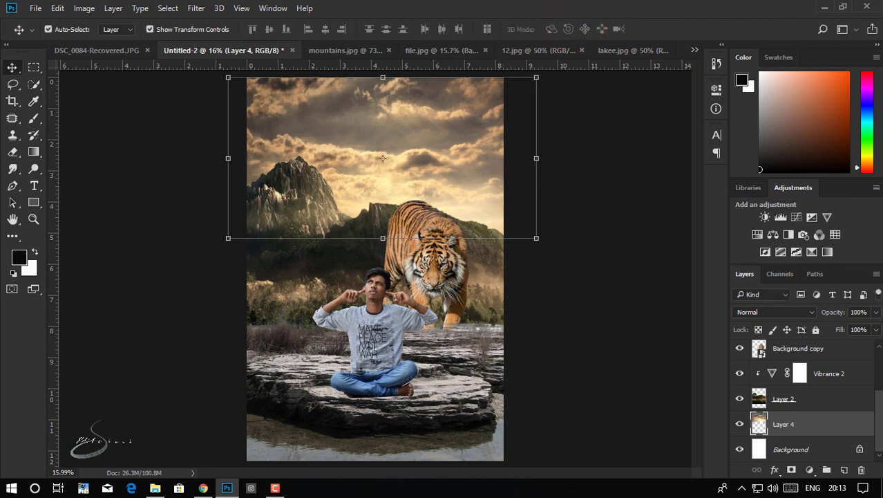
pyautogui.click(811, 471)
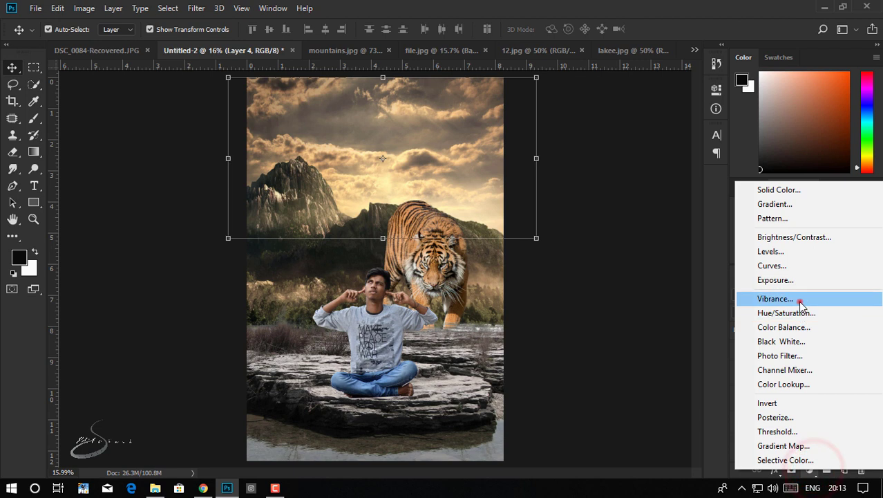
# Step: Add a Vibrance adjustment clipped to the sky with Vibrance +44 and Saturation -22
pyautogui.click(799, 299)
pyautogui.click(604, 304)
pyautogui.moveTo(605, 163)
pyautogui.mouseDown()
pyautogui.moveTo(562, 166)
pyautogui.moveTo(583, 166)
pyautogui.mouseUp()
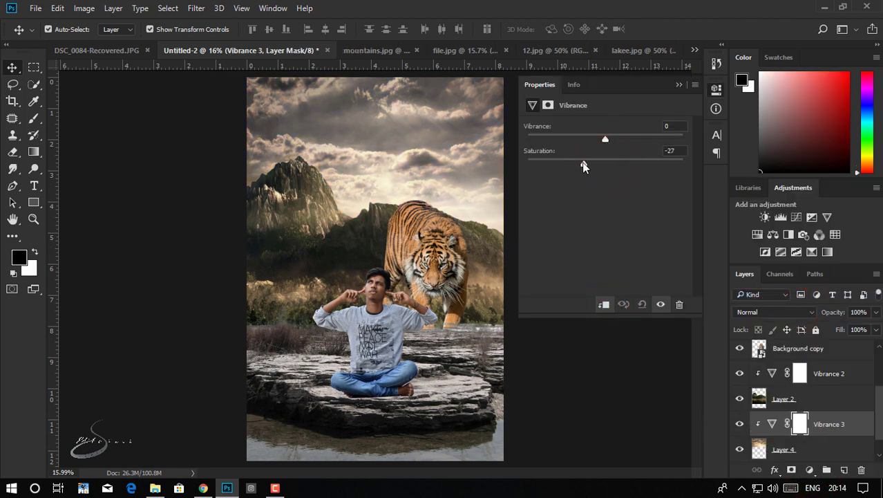
pyautogui.moveTo(606, 138)
pyautogui.mouseDown()
pyautogui.moveTo(624, 139)
pyautogui.moveTo(566, 151)
pyautogui.moveTo(612, 158)
pyautogui.mouseUp()
pyautogui.moveTo(574, 165); pyautogui.dragTo(579, 165)
# Step: Apply a 7.8-pixel Gaussian Blur to the sky layer
pyautogui.click(678, 85)
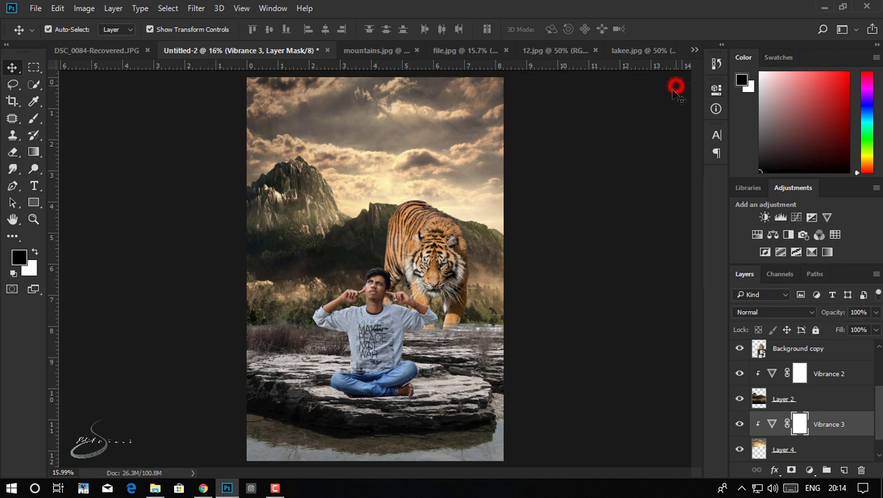
pyautogui.click(443, 157)
pyautogui.click(196, 8)
pyautogui.click(204, 151)
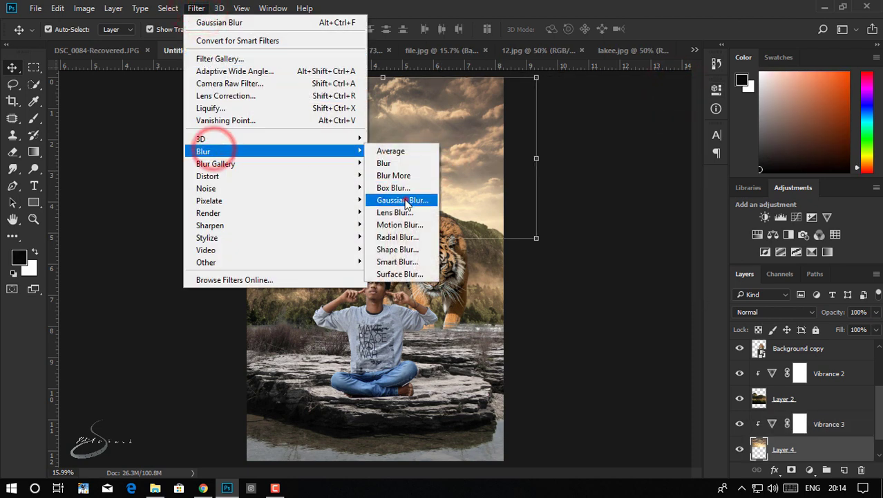
pyautogui.click(405, 201)
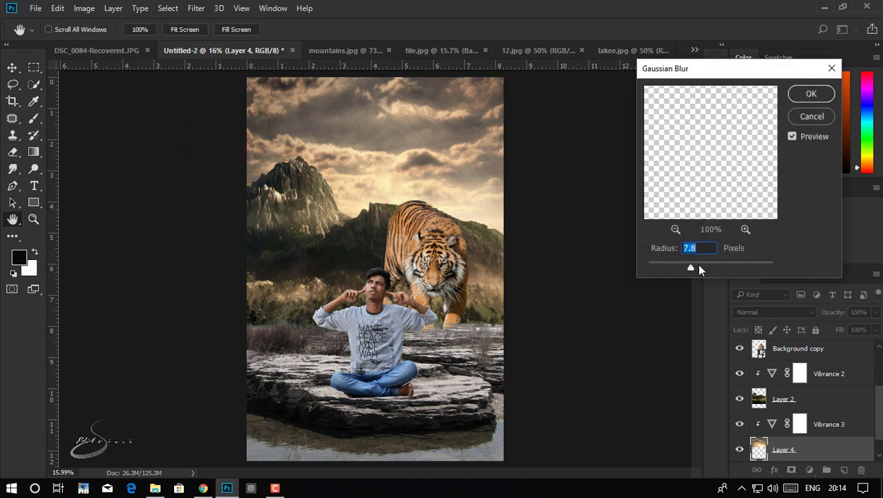
pyautogui.click(802, 96)
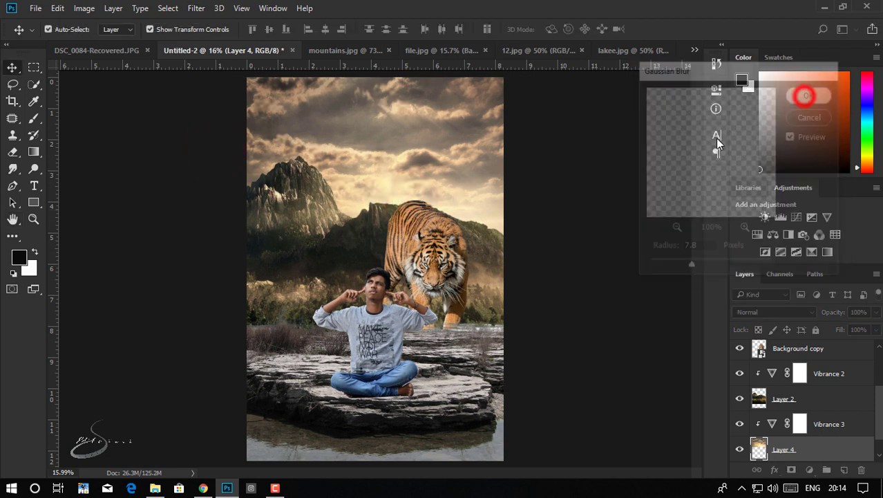
# Step: Apply a 5.4-pixel Gaussian Blur to mountain Layer 2
pyautogui.click(306, 212)
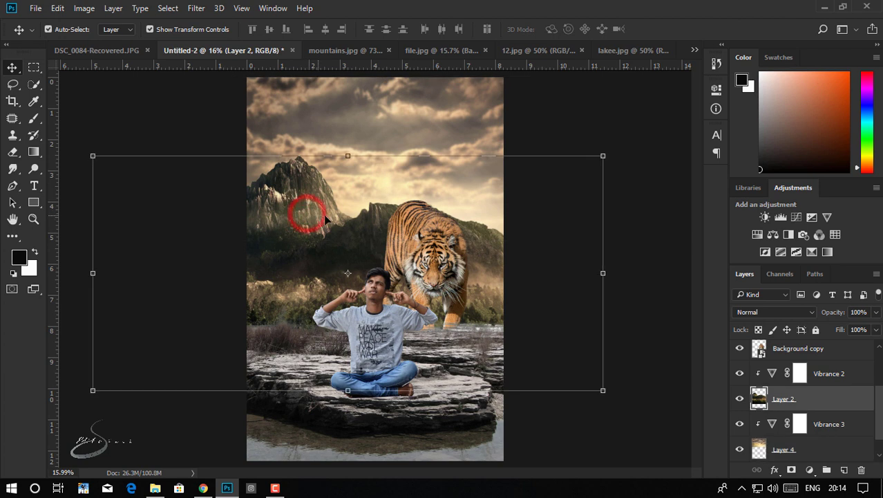
pyautogui.click(194, 8)
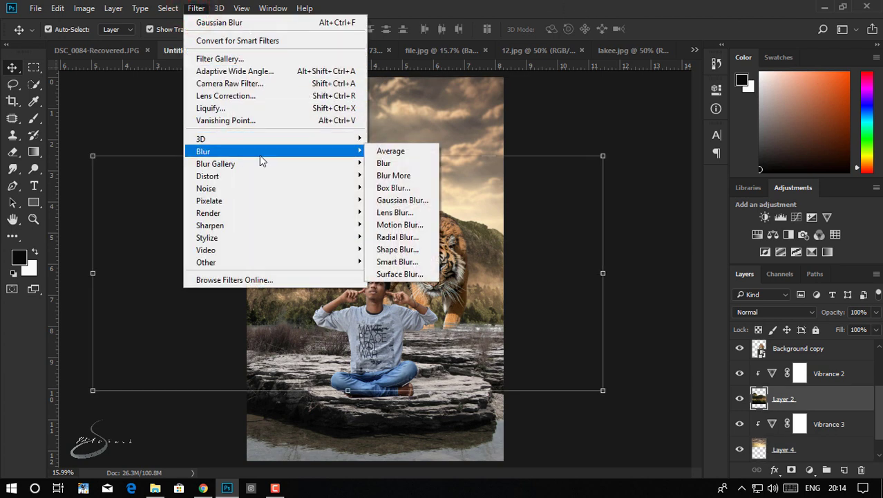
pyautogui.click(399, 200)
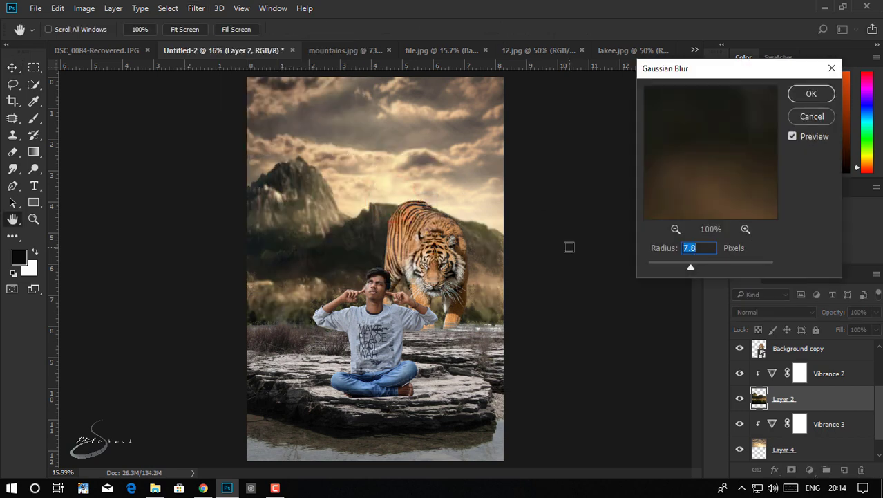
pyautogui.moveTo(684, 268); pyautogui.dragTo(676, 268)
pyautogui.click(805, 97)
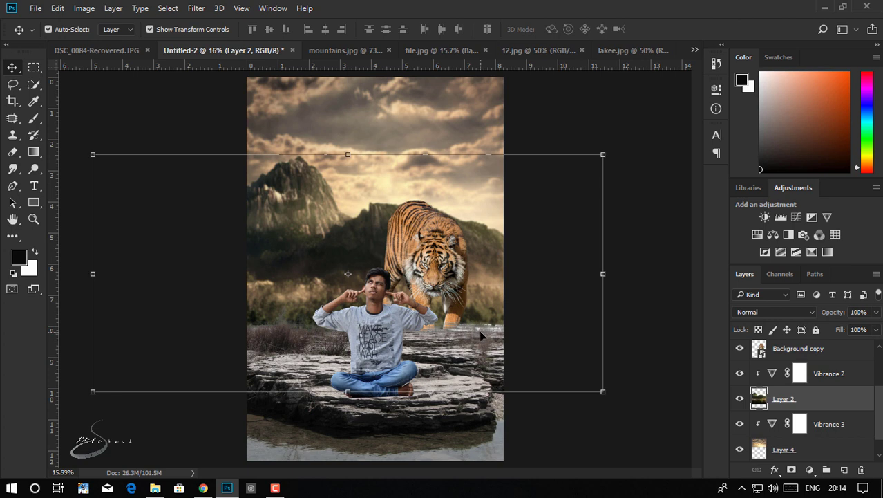
pyautogui.keyDown('ctrl'); pyautogui.click(426, 261); pyautogui.keyUp('ctrl')
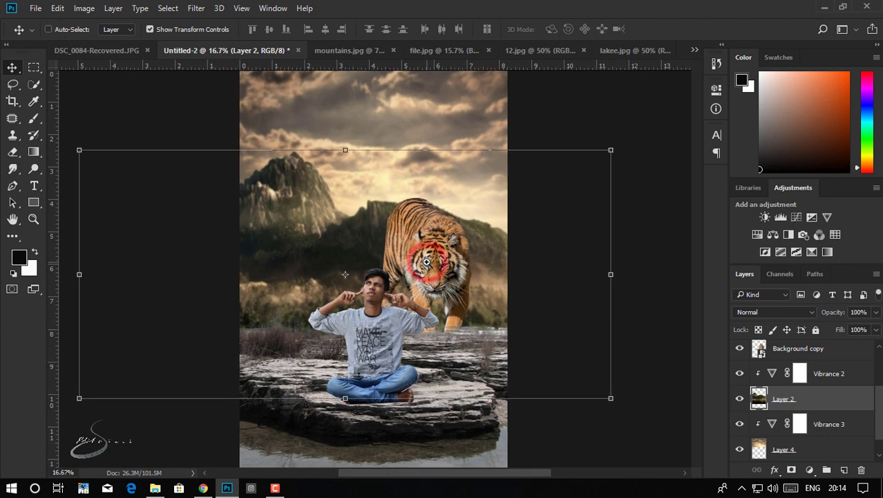
# Step: Add a Levels adjustment clipped to the rock foreground Layer 1
pyautogui.click(635, 261)
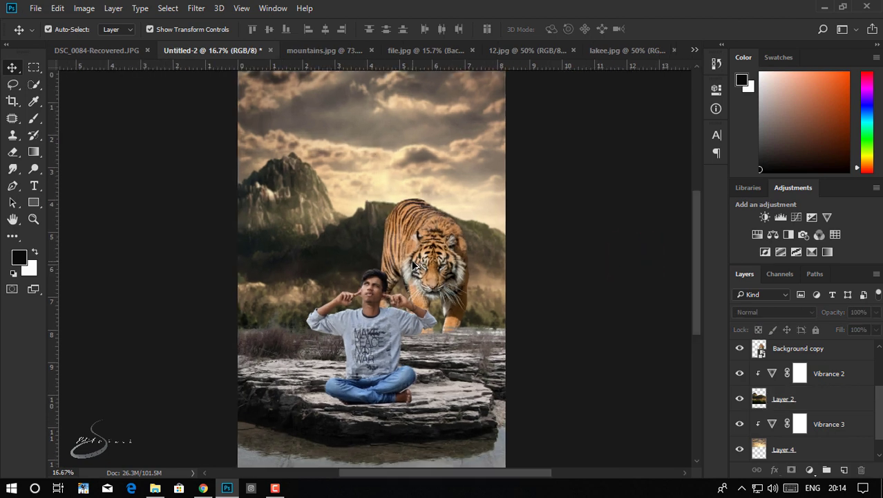
pyautogui.click(373, 330)
pyautogui.click(460, 389)
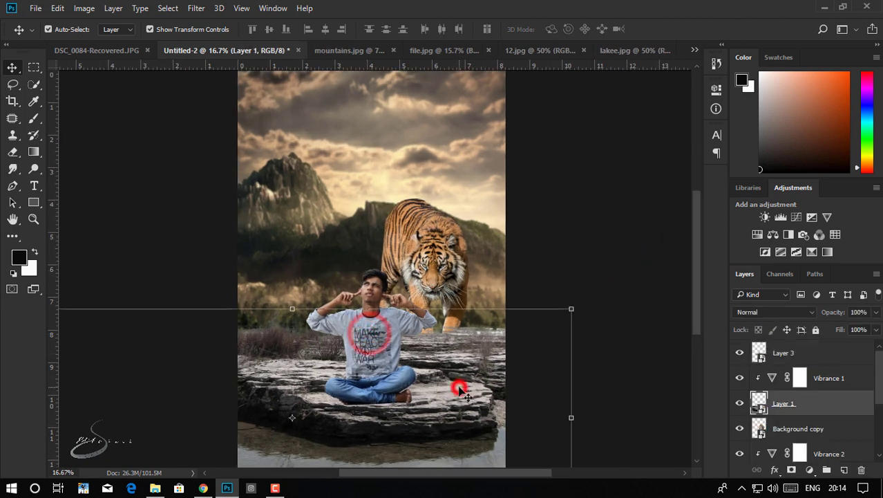
pyautogui.click(809, 470)
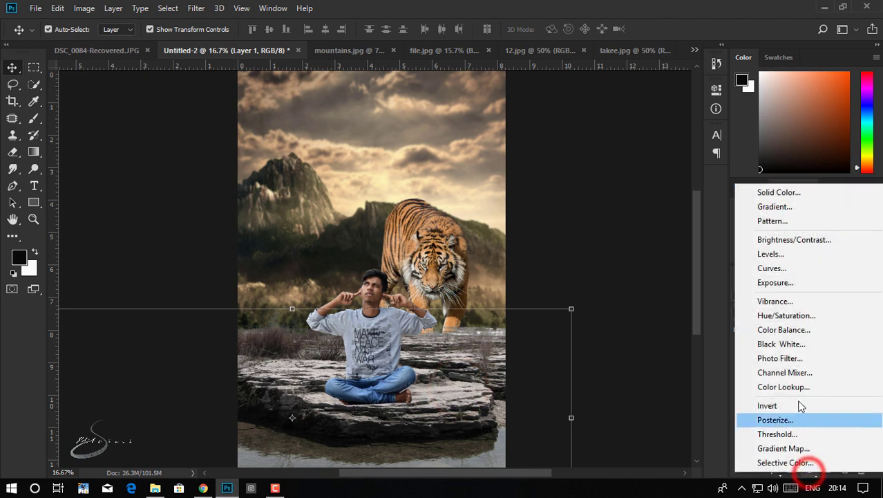
pyautogui.click(778, 255)
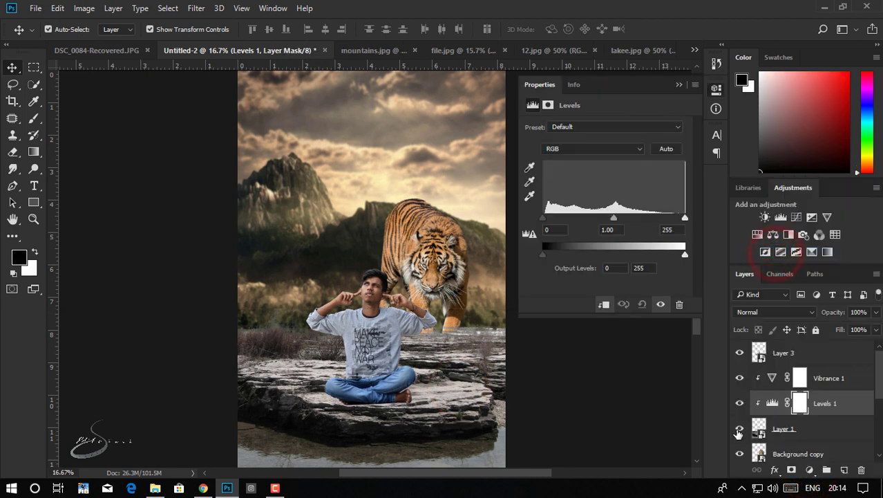
pyautogui.click(738, 430)
pyautogui.click(739, 429)
# Step: Set the Levels to input white 238, midtones 0.92 and output white 175
pyautogui.moveTo(685, 255); pyautogui.dragTo(653, 260)
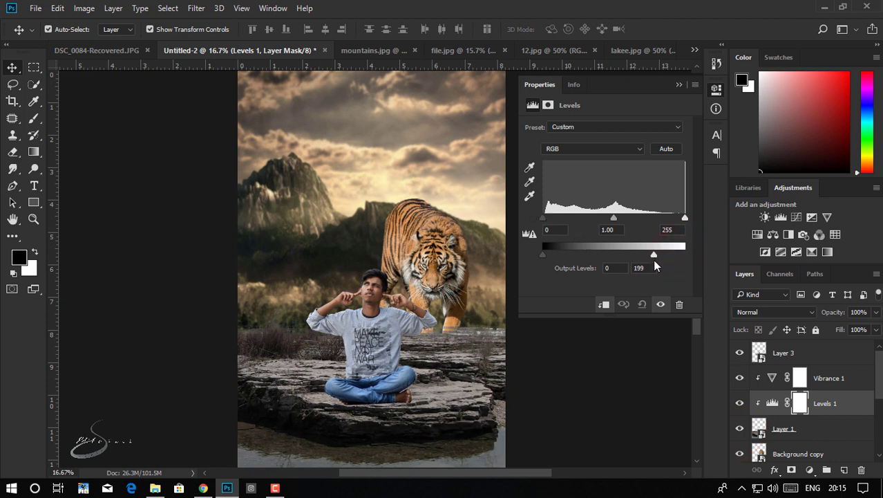
pyautogui.moveTo(686, 218); pyautogui.dragTo(671, 218)
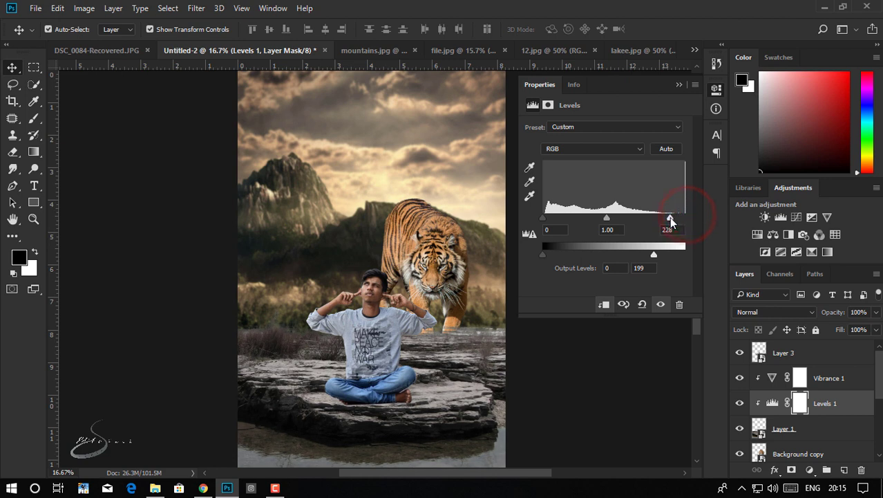
pyautogui.moveTo(609, 218)
pyautogui.mouseDown()
pyautogui.moveTo(622, 219)
pyautogui.moveTo(613, 221)
pyautogui.mouseUp()
pyautogui.moveTo(655, 256); pyautogui.dragTo(636, 259)
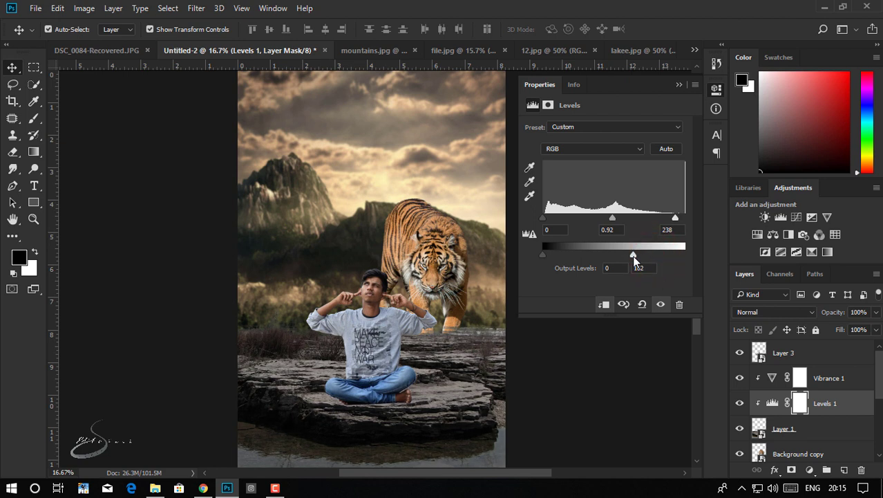
pyautogui.moveTo(635, 255); pyautogui.dragTo(640, 255)
pyautogui.scroll(-1, 384, 218)
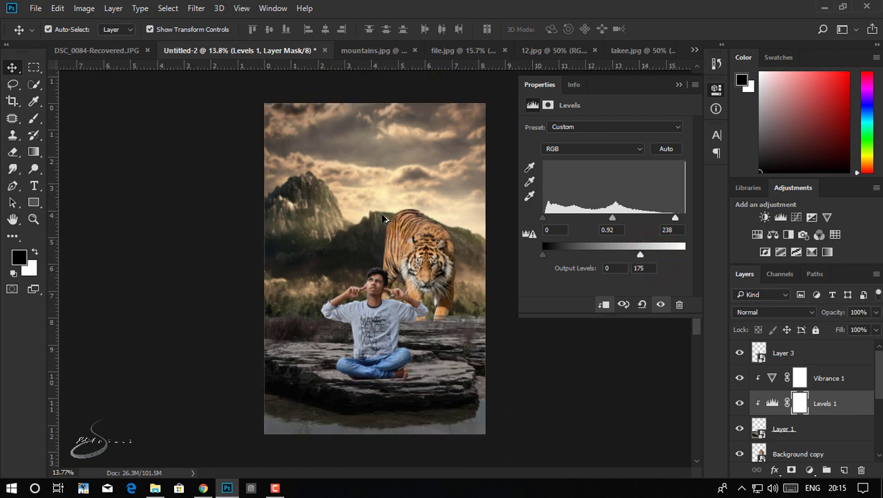
pyautogui.scroll(1, 385, 218)
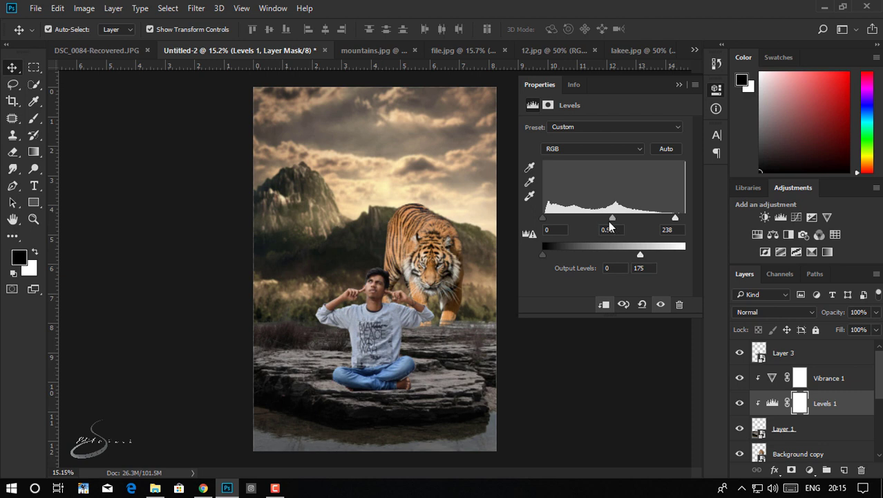
pyautogui.moveTo(613, 221); pyautogui.dragTo(606, 221)
# Step: Distort Layer 1 by spreading its bottom corners outward and pushing the bottom edge lower
pyautogui.click(680, 84)
pyautogui.click(437, 379)
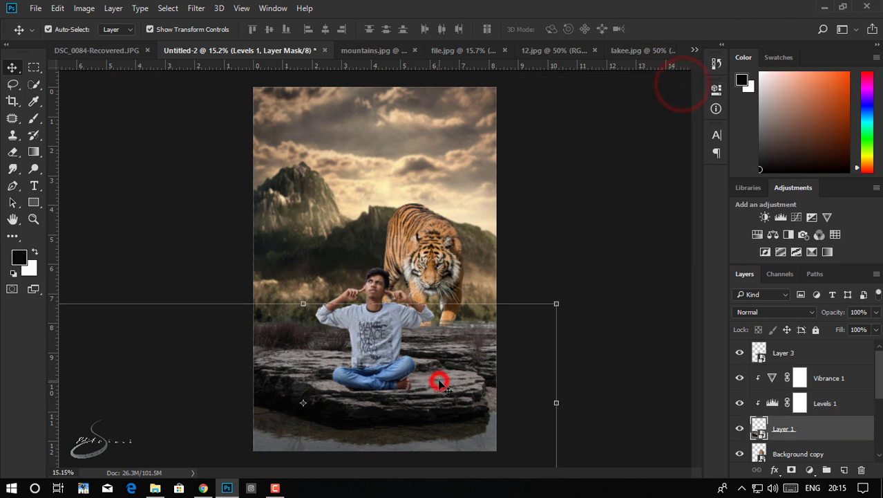
pyautogui.scroll(-4, 489, 281)
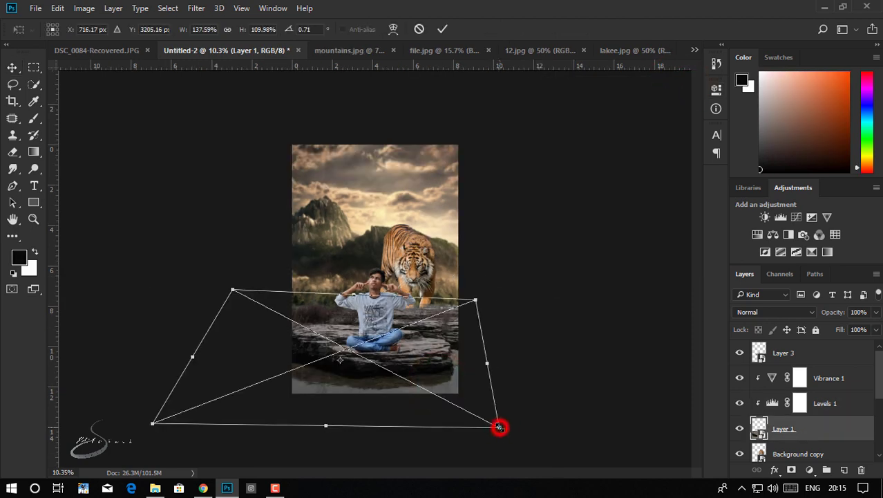
pyautogui.moveTo(502, 426); pyautogui.dragTo(522, 419)
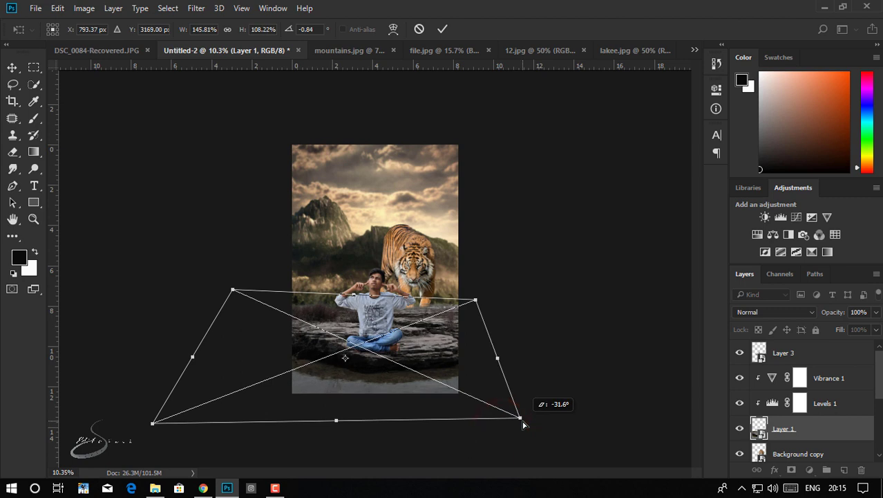
pyautogui.moveTo(143, 421); pyautogui.dragTo(119, 407)
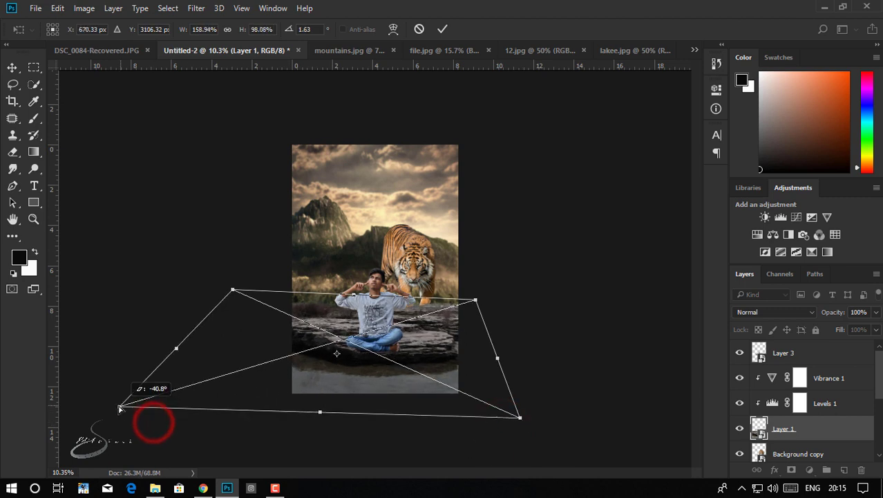
pyautogui.moveTo(319, 412); pyautogui.dragTo(321, 441)
# Step: Pull the top corners inward, refine the bottom, and commit the roughly 184% by 135% distortion
pyautogui.moveTo(233, 289); pyautogui.dragTo(243, 295)
pyautogui.moveTo(478, 301); pyautogui.dragTo(459, 309)
pyautogui.moveTo(248, 294); pyautogui.dragTo(262, 304)
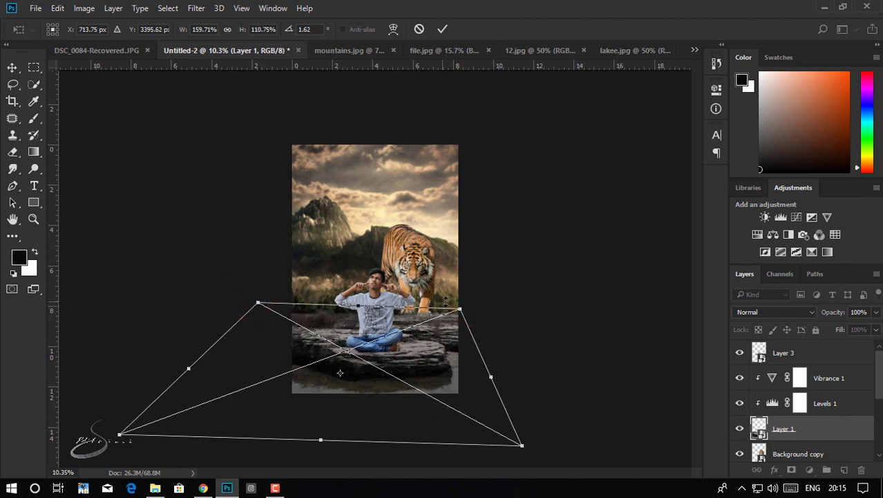
pyautogui.moveTo(461, 309); pyautogui.dragTo(463, 304)
pyautogui.moveTo(521, 445); pyautogui.dragTo(587, 474)
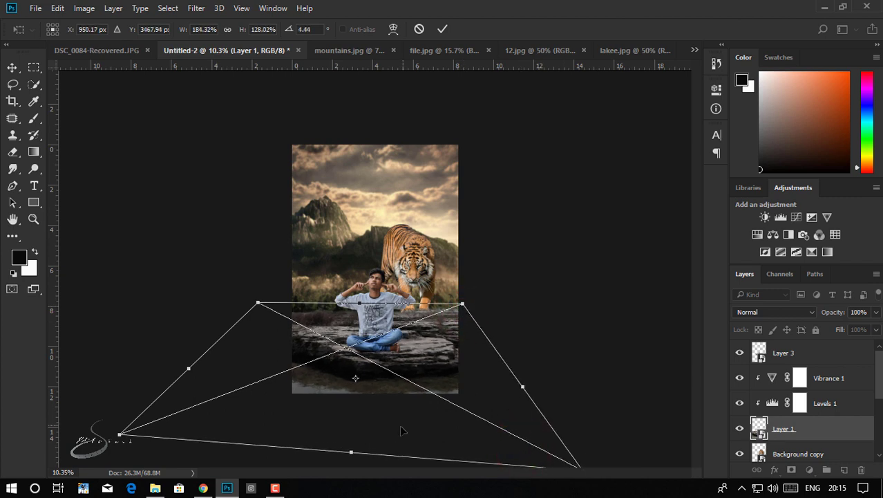
pyautogui.moveTo(350, 456); pyautogui.dragTo(357, 469)
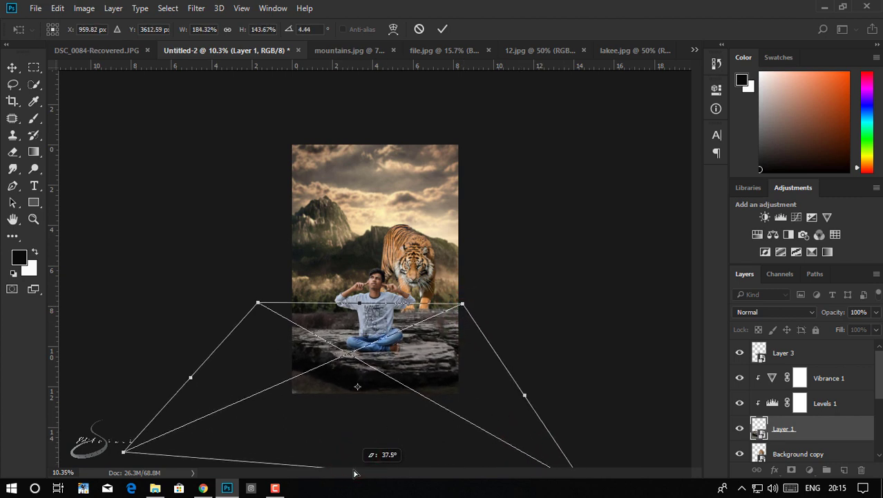
pyautogui.moveTo(356, 470); pyautogui.dragTo(358, 460)
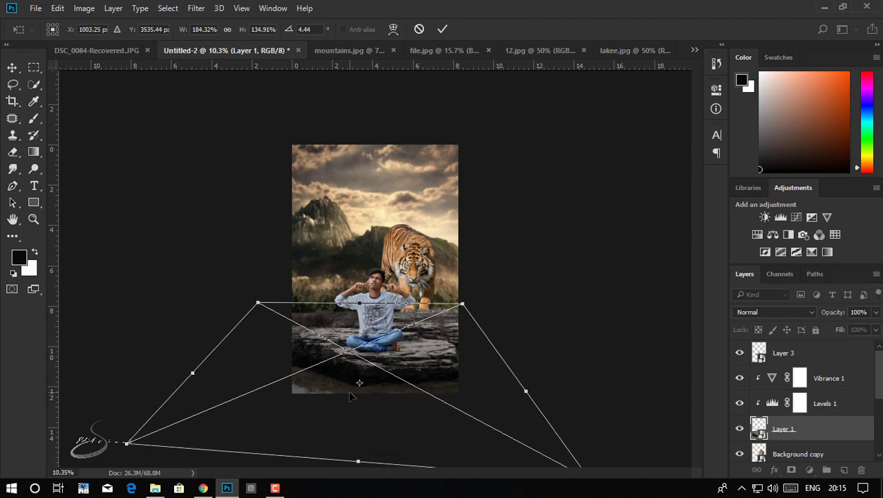
pyautogui.moveTo(397, 360); pyautogui.dragTo(394, 364)
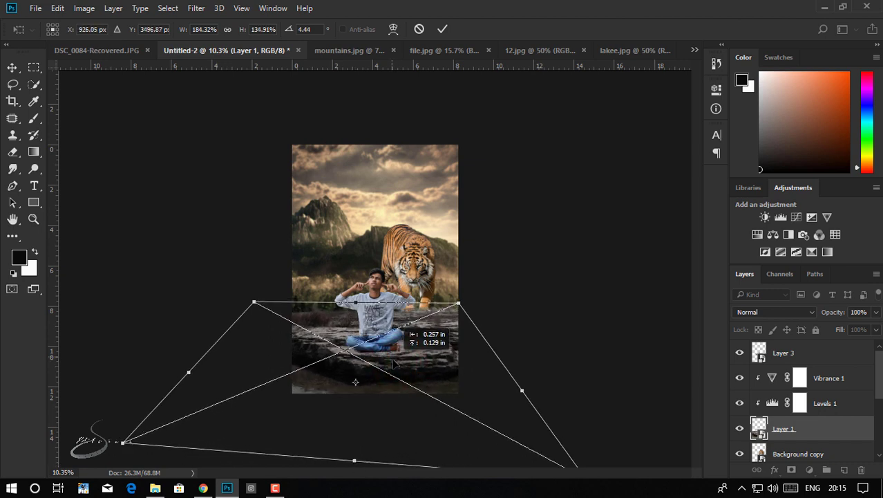
pyautogui.click(442, 29)
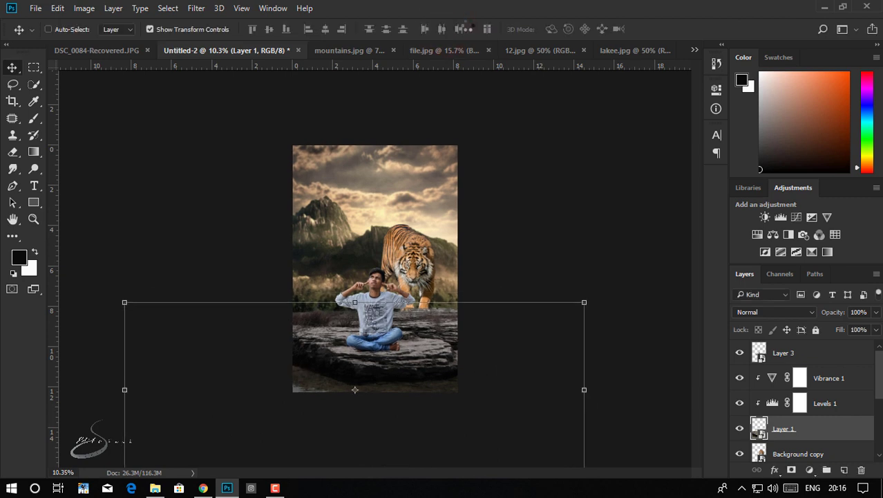
pyautogui.scroll(-1, 356, 381)
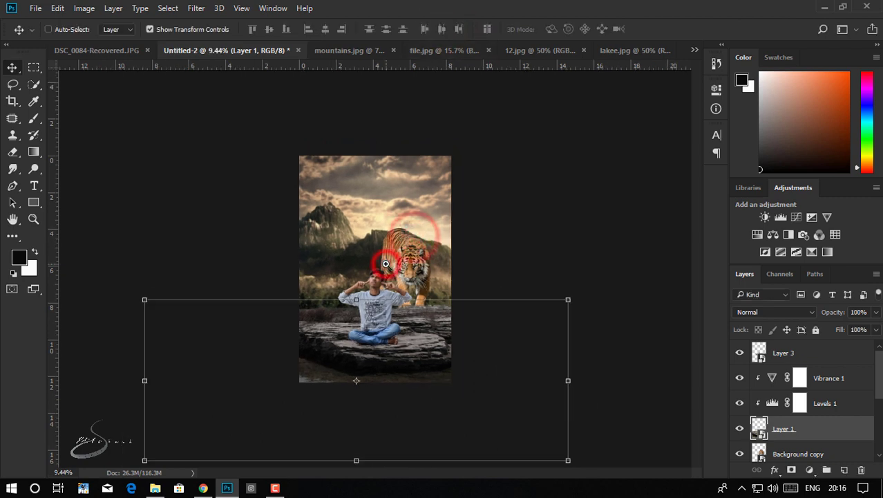
# Step: Select the rock Layer 1 and man Layer 3 together and move them slightly up
pyautogui.click(386, 264)
pyautogui.click(387, 264)
pyautogui.keyDown('ctrl'); pyautogui.click(543, 231); pyautogui.keyUp('ctrl')
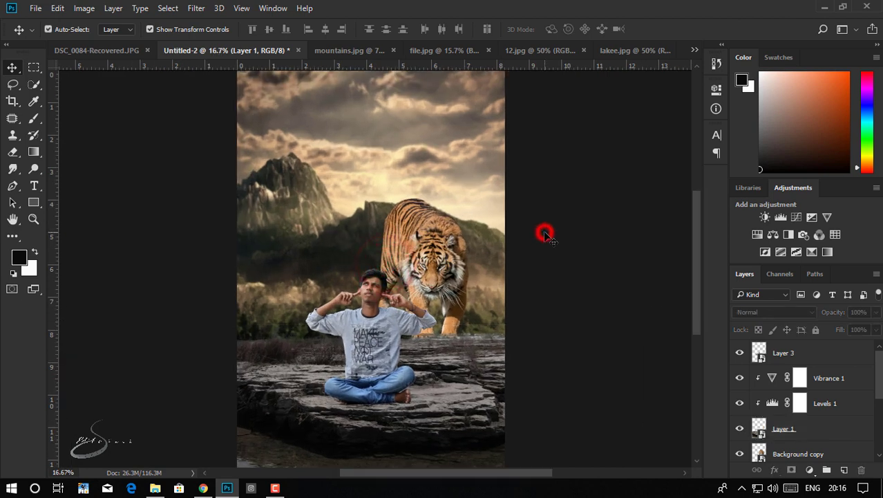
pyautogui.click(446, 358)
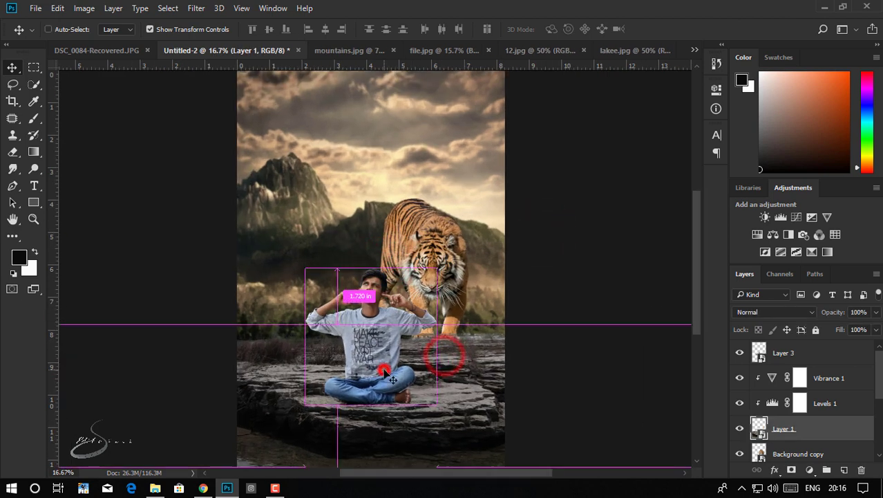
pyautogui.keyDown('ctrl'); pyautogui.click(825, 362); pyautogui.keyUp('ctrl')
pyautogui.moveTo(423, 372); pyautogui.dragTo(424, 359)
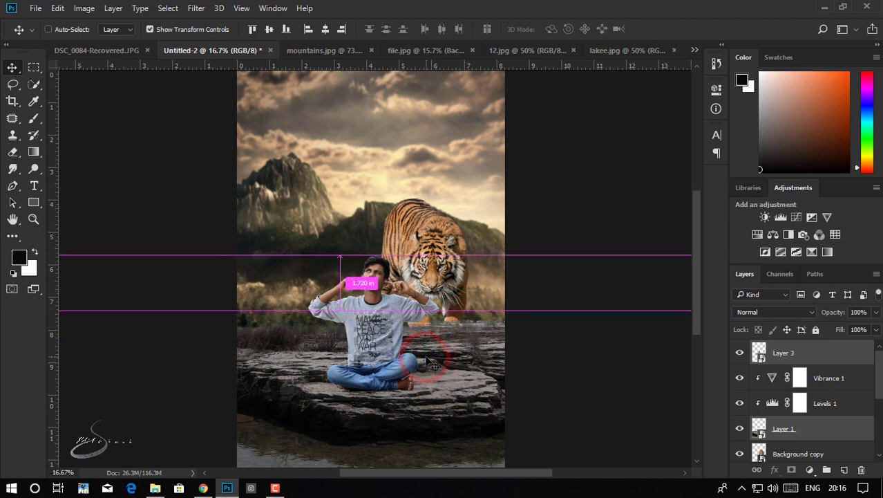
pyautogui.moveTo(427, 361); pyautogui.dragTo(423, 363)
# Step: Add a layer mask to Layer 1 and fade its top edge with a gradient
pyautogui.click(799, 437)
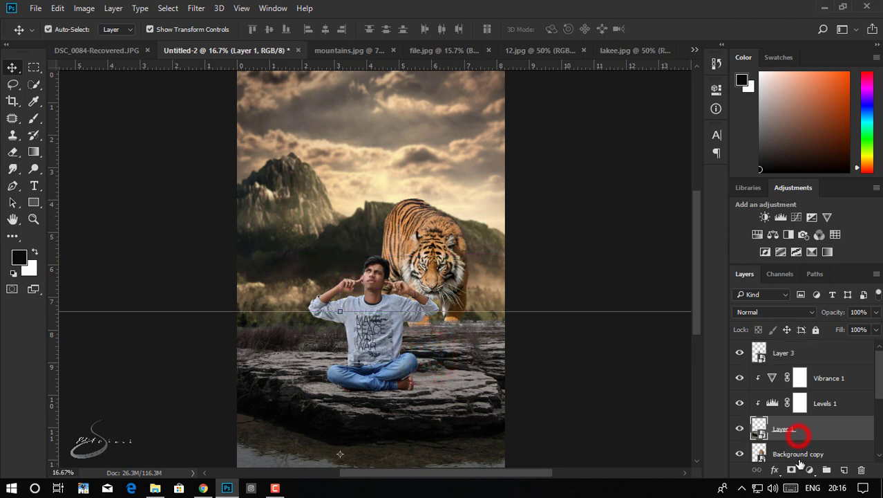
pyautogui.click(792, 470)
pyautogui.click(33, 152)
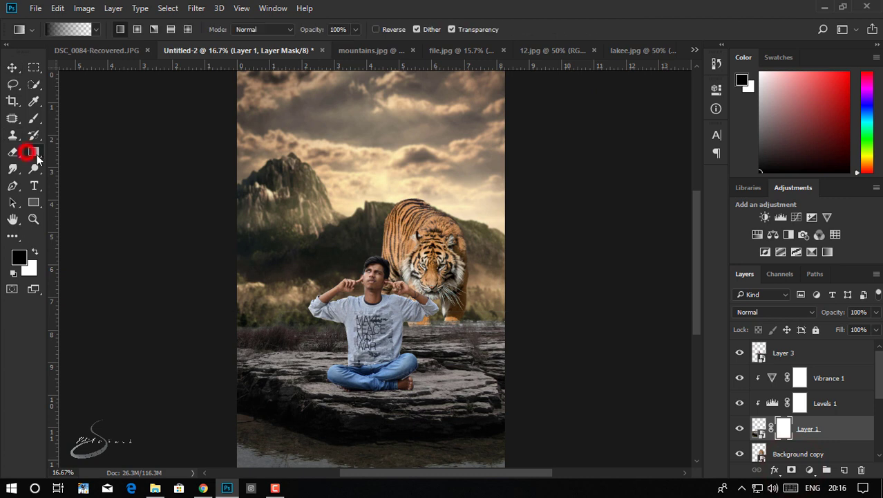
pyautogui.moveTo(412, 289); pyautogui.dragTo(418, 339)
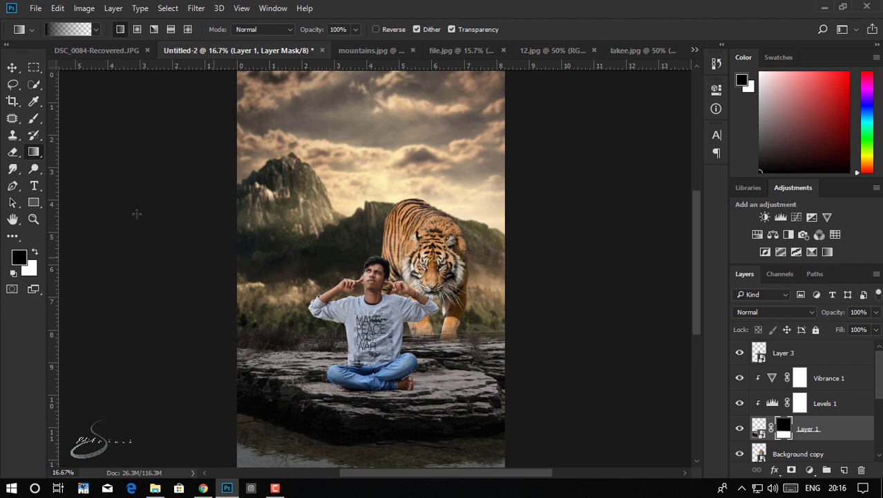
# Step: Paint black on Layer 1's mask with a 600-pixel brush at the canvas right edge
pyautogui.click(33, 118)
pyautogui.press('x')
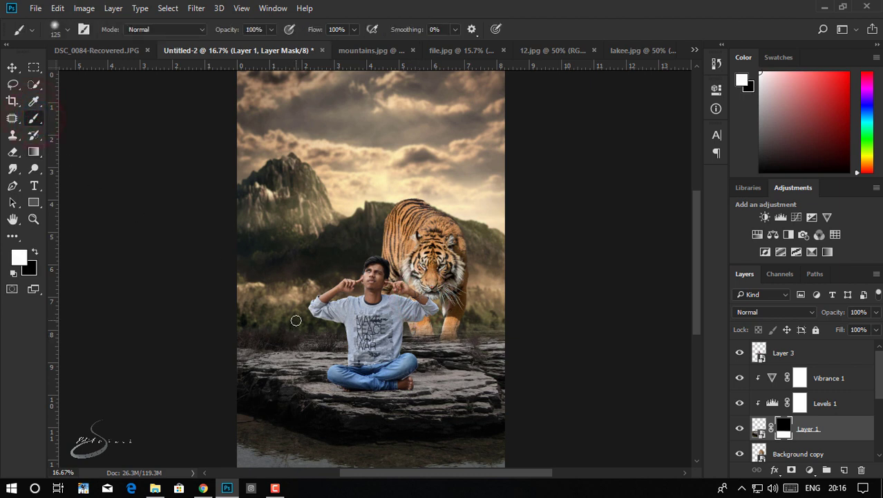
pyautogui.moveTo(291, 327)
pyautogui.mouseDown()
pyautogui.moveTo(264, 357)
pyautogui.moveTo(502, 360)
pyautogui.mouseUp()
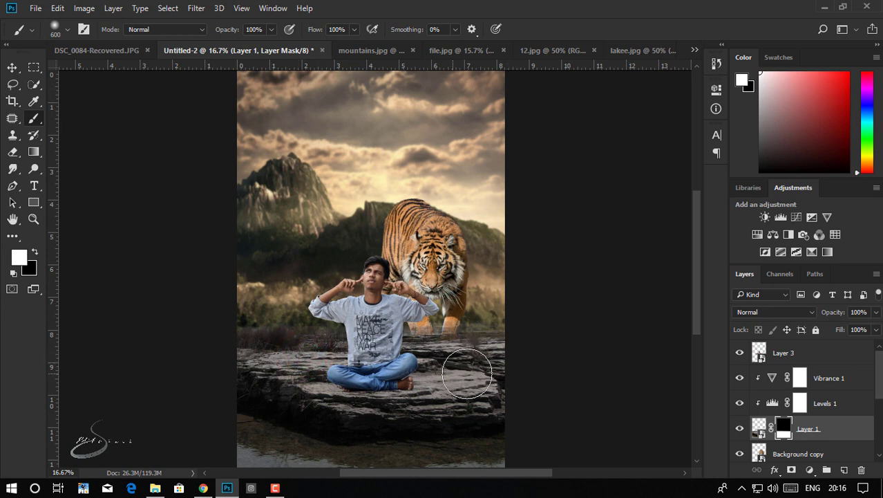
pyautogui.press('x')
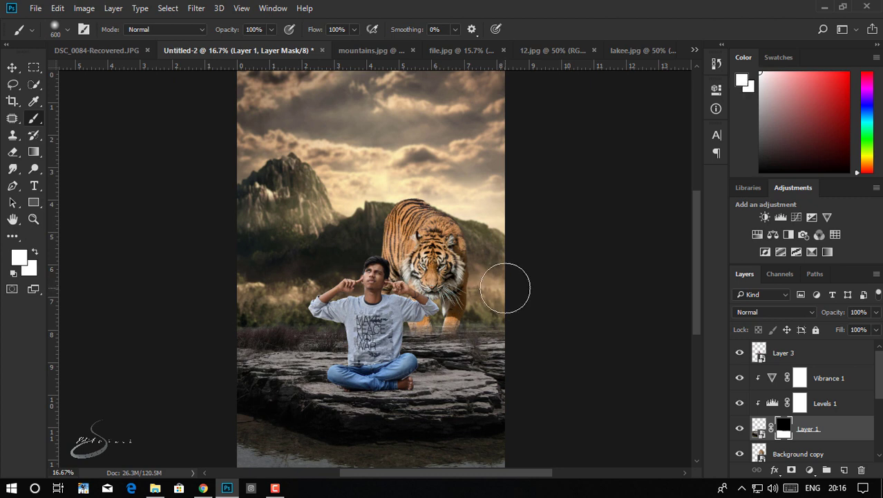
pyautogui.click(506, 288)
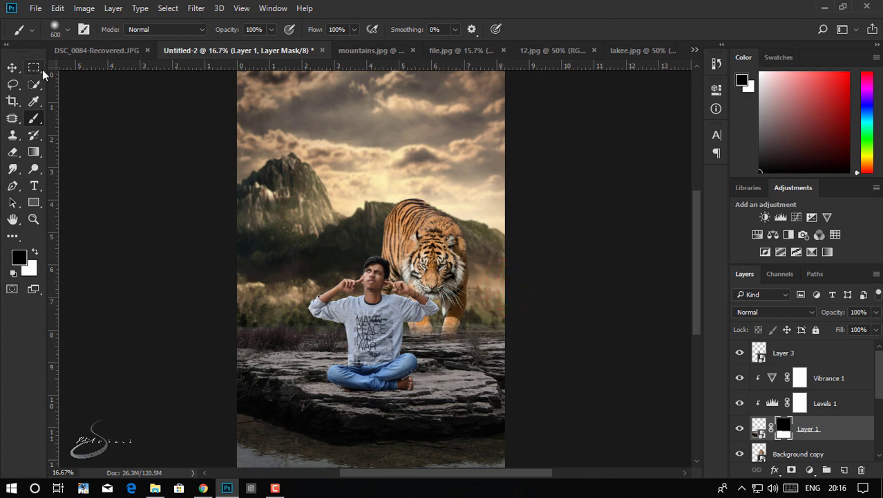
pyautogui.click(12, 67)
pyautogui.click(303, 214)
# Step: Scale the mountain Layer 2 to about 112.6% and lower it, then move the tiger layer just beneath Layer 3
pyautogui.moveTo(303, 214); pyautogui.dragTo(300, 254)
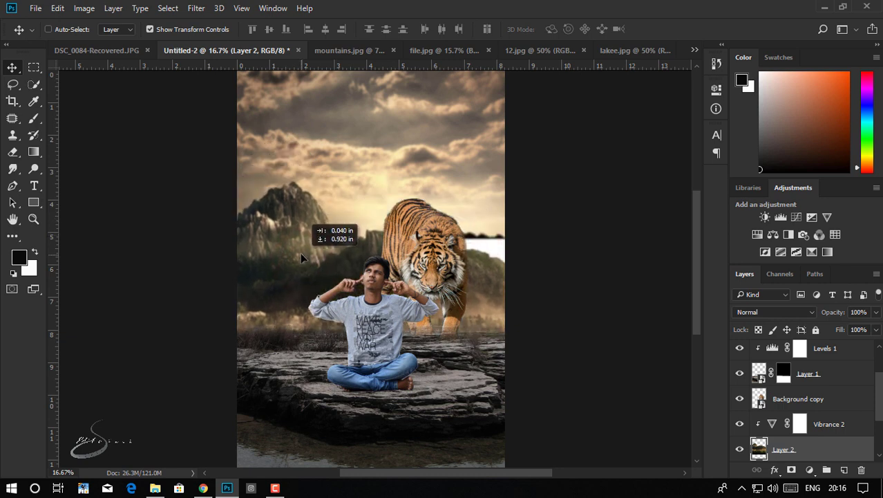
pyautogui.moveTo(300, 258); pyautogui.dragTo(302, 251)
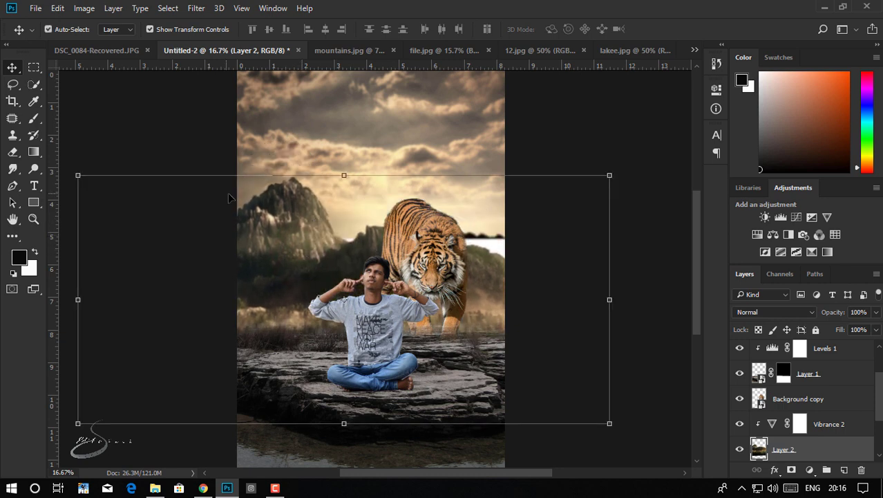
pyautogui.moveTo(611, 175); pyautogui.dragTo(645, 157)
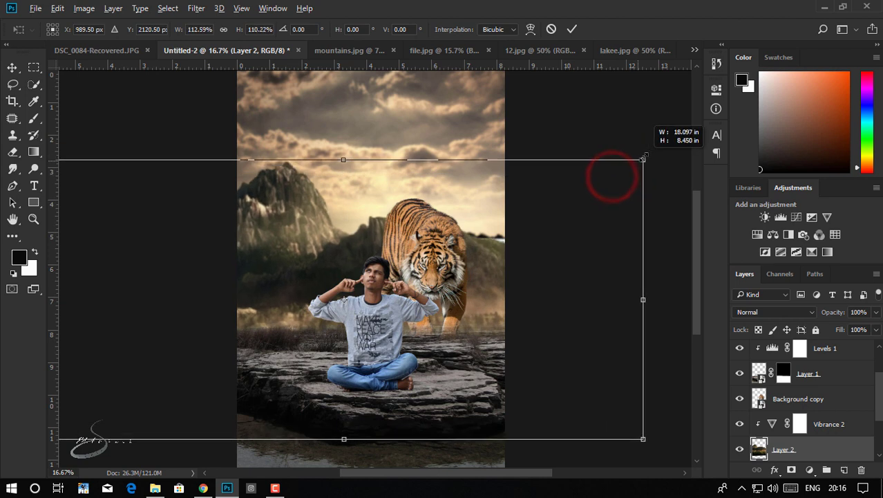
pyautogui.moveTo(522, 221)
pyautogui.mouseDown()
pyautogui.moveTo(532, 216)
pyautogui.moveTo(532, 225)
pyautogui.mouseUp()
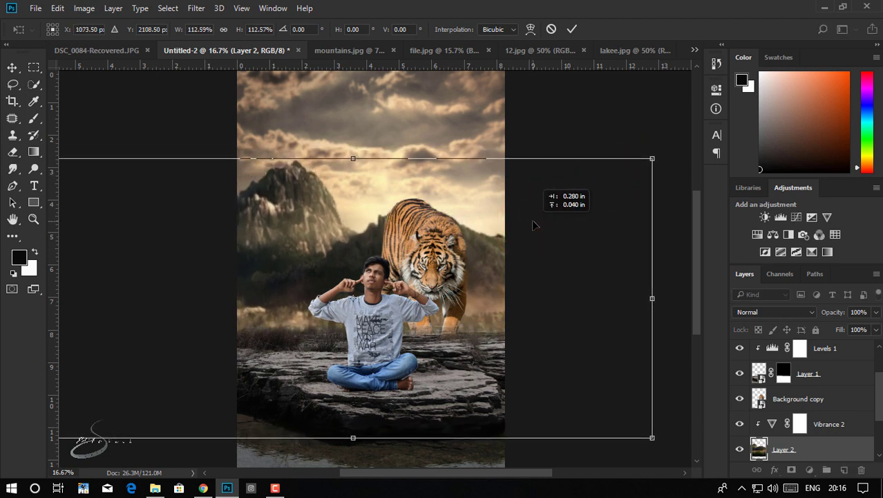
pyautogui.doubleClick(463, 225)
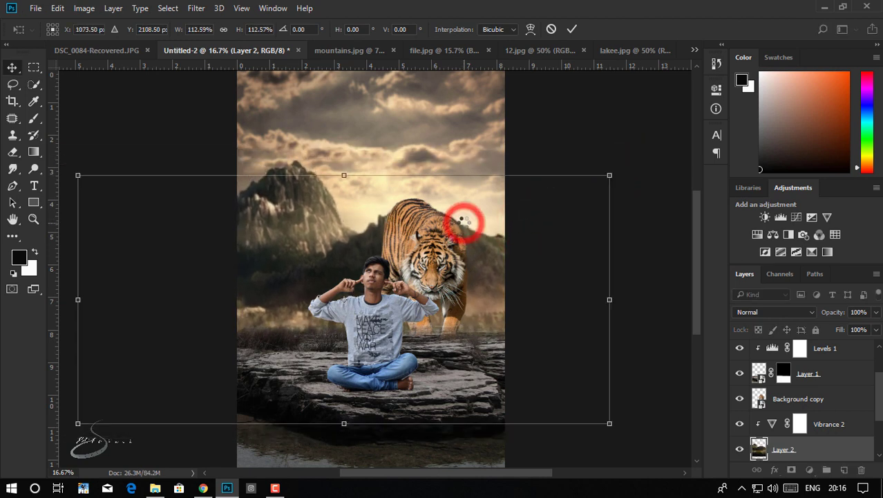
pyautogui.click(609, 111)
pyautogui.moveTo(837, 403)
pyautogui.mouseDown()
pyautogui.moveTo(842, 332)
pyautogui.moveTo(817, 377)
pyautogui.mouseUp()
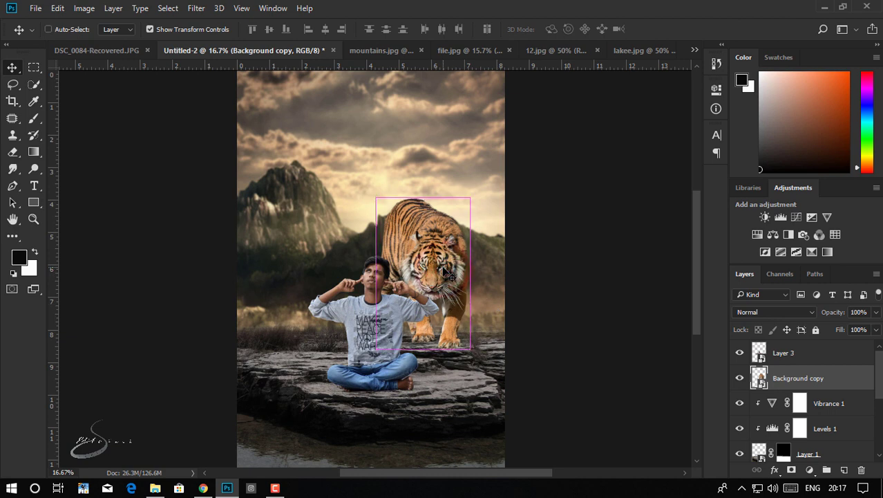
# Step: Add a Vibrance adjustment clipped to the tiger, lowering Saturation and raising Vibrance
pyautogui.hotkey('ctrl', '+')
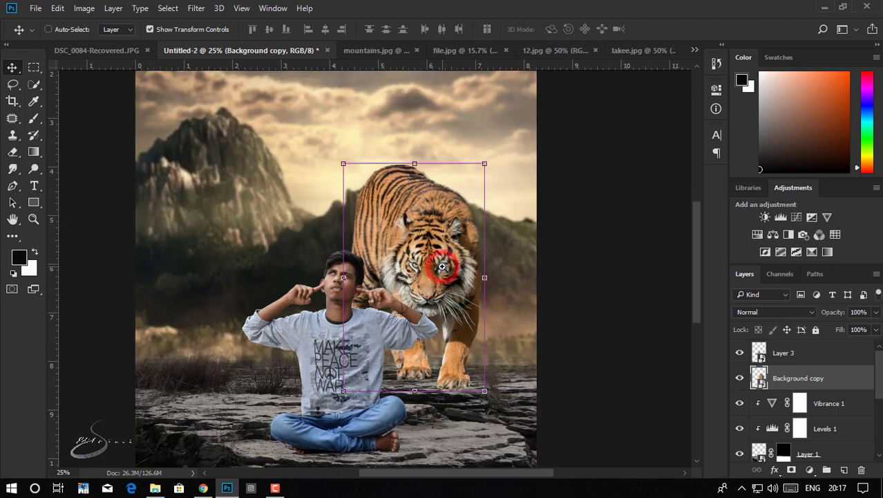
pyautogui.hotkey('ctrl', '-')
pyautogui.keyDown('ctrl'); pyautogui.click(582, 253); pyautogui.keyUp('ctrl')
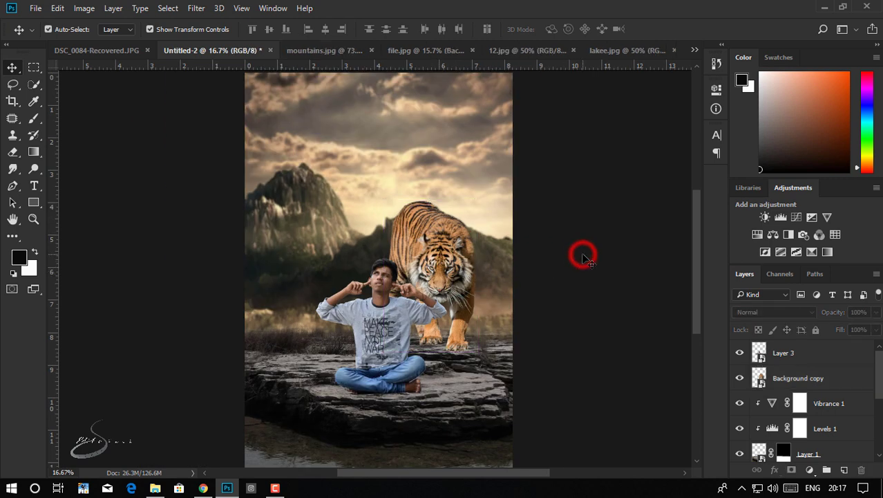
pyautogui.scroll(-1, 583, 259)
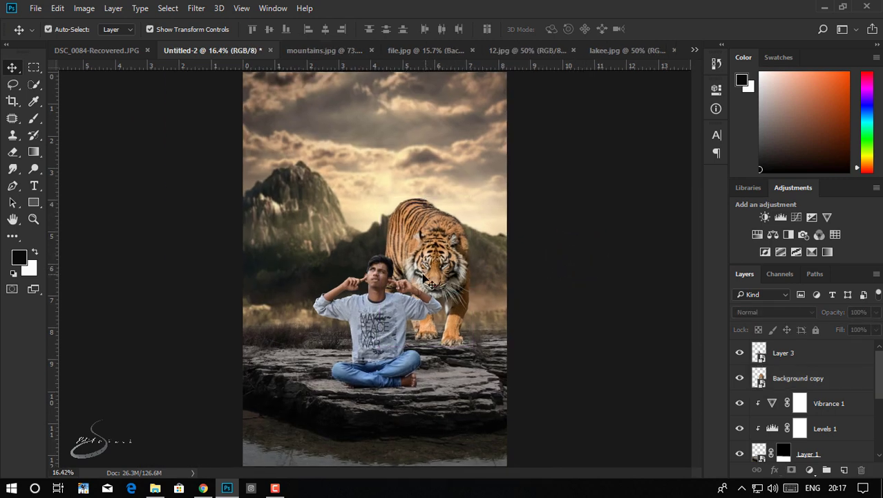
pyautogui.scroll(1, 410, 271)
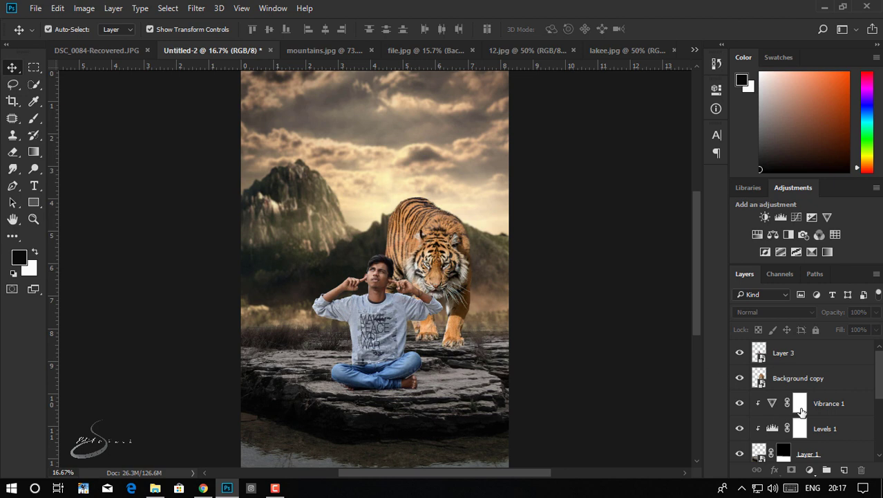
pyautogui.click(834, 380)
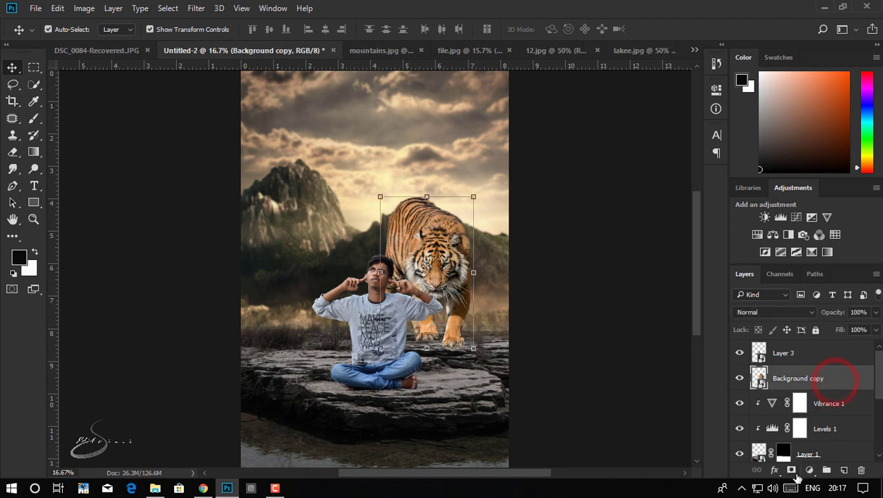
pyautogui.click(810, 470)
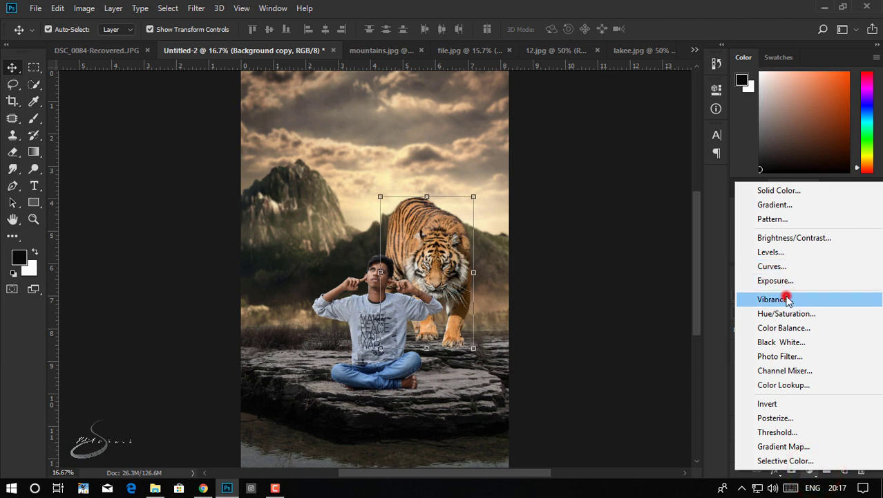
pyautogui.click(778, 298)
pyautogui.click(604, 304)
pyautogui.moveTo(605, 164); pyautogui.dragTo(569, 166)
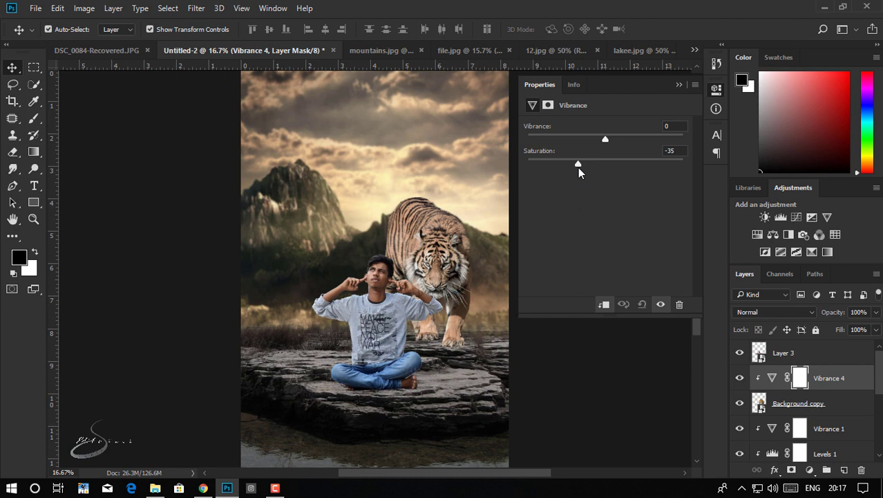
pyautogui.moveTo(605, 139); pyautogui.dragTo(669, 141)
# Step: Add a clipped Levels layer to the tiger with input 0/0.79/240 and output 8–243
pyautogui.click(836, 403)
pyautogui.click(809, 470)
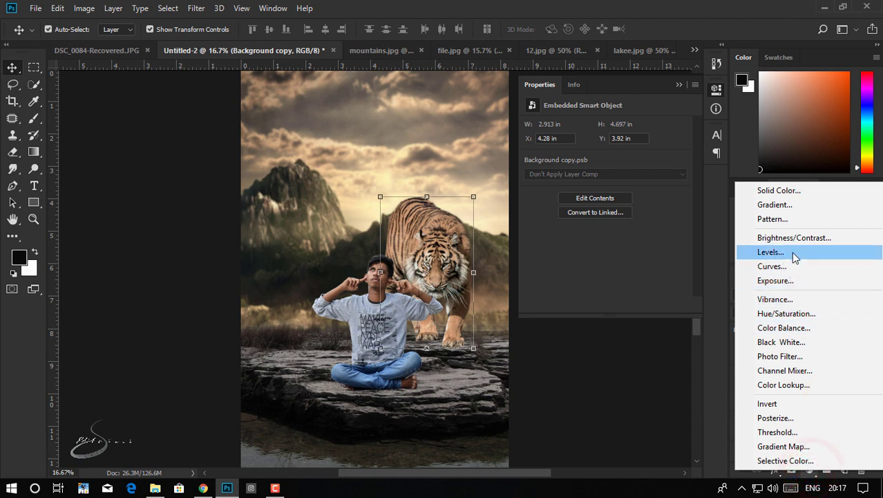
pyautogui.click(794, 257)
pyautogui.moveTo(617, 223); pyautogui.dragTo(625, 222)
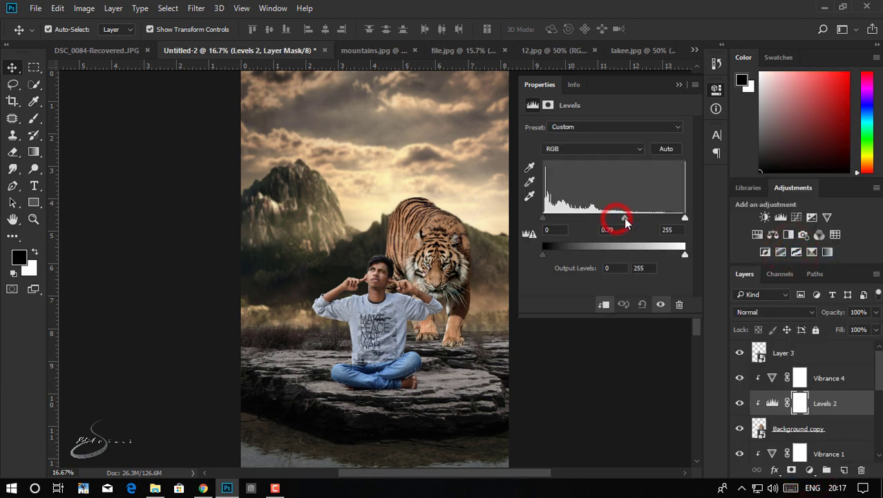
pyautogui.moveTo(687, 220); pyautogui.dragTo(675, 218)
pyautogui.moveTo(684, 254); pyautogui.dragTo(672, 257)
pyautogui.moveTo(545, 256); pyautogui.dragTo(550, 256)
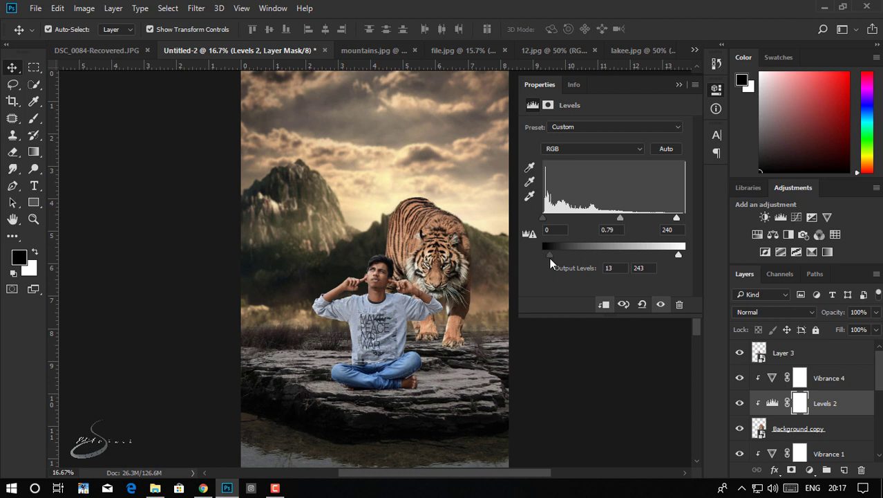
pyautogui.moveTo(551, 255); pyautogui.dragTo(548, 255)
pyautogui.click(543, 219)
pyautogui.click(681, 86)
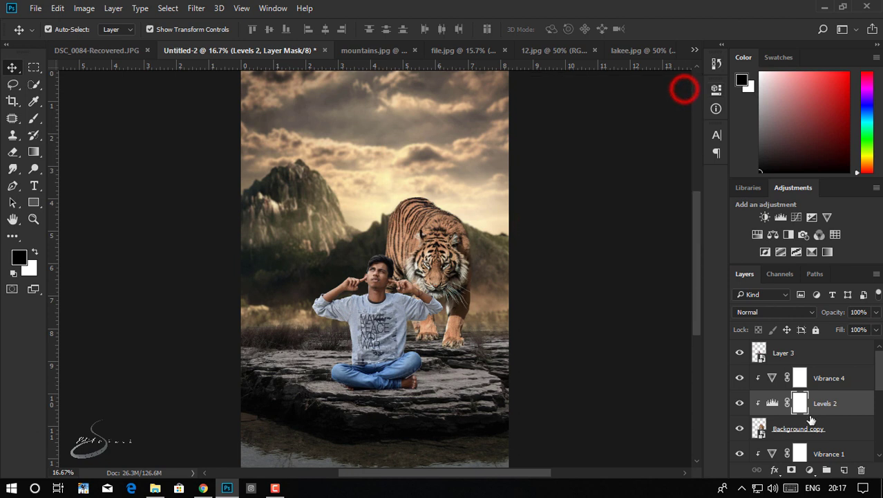
# Step: Add a Vibrance adjustment clipped to the man's Layer 3, slightly lowering his saturation
pyautogui.click(830, 357)
pyautogui.click(739, 353)
pyautogui.click(739, 353)
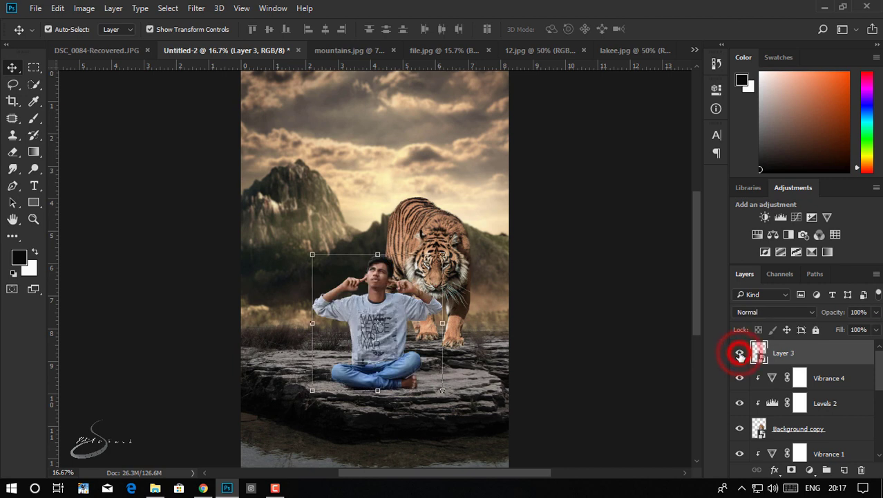
pyautogui.click(810, 469)
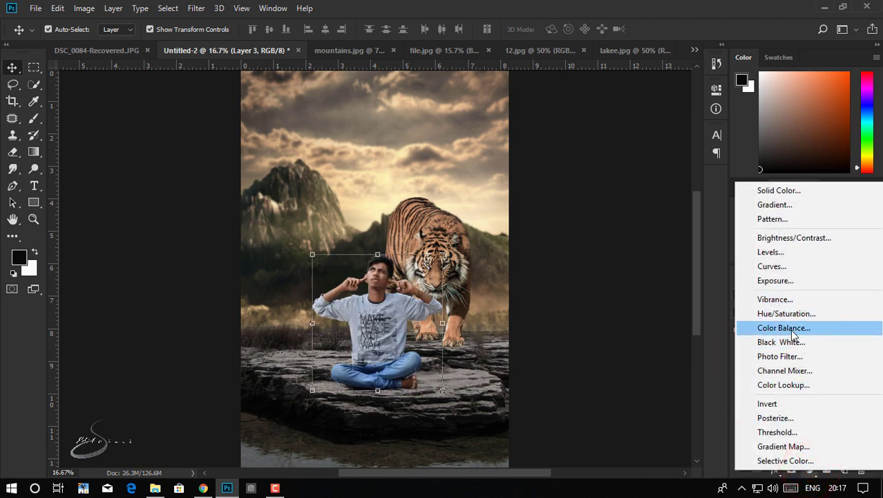
pyautogui.click(778, 298)
pyautogui.click(607, 306)
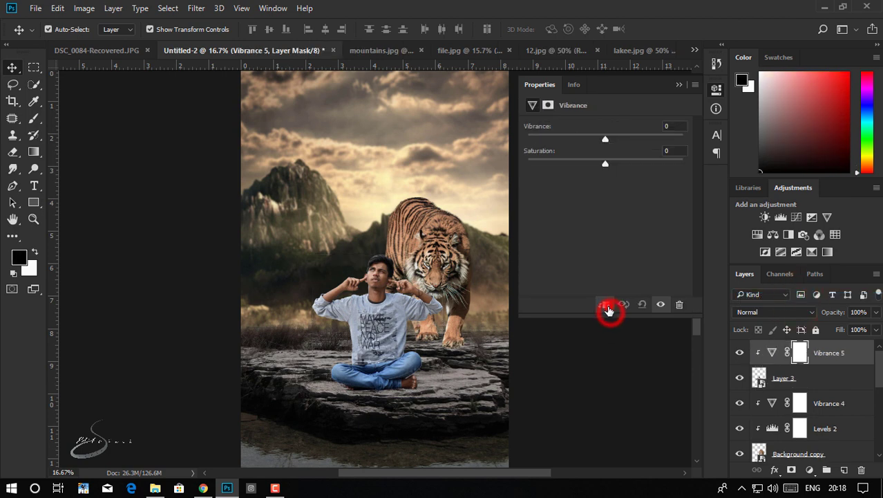
pyautogui.moveTo(604, 164)
pyautogui.mouseDown()
pyautogui.moveTo(592, 171)
pyautogui.moveTo(630, 145)
pyautogui.mouseUp()
# Step: Add a clipped Levels layer to the man with input levels 7 / 1.09 / 219
pyautogui.click(823, 379)
pyautogui.click(809, 470)
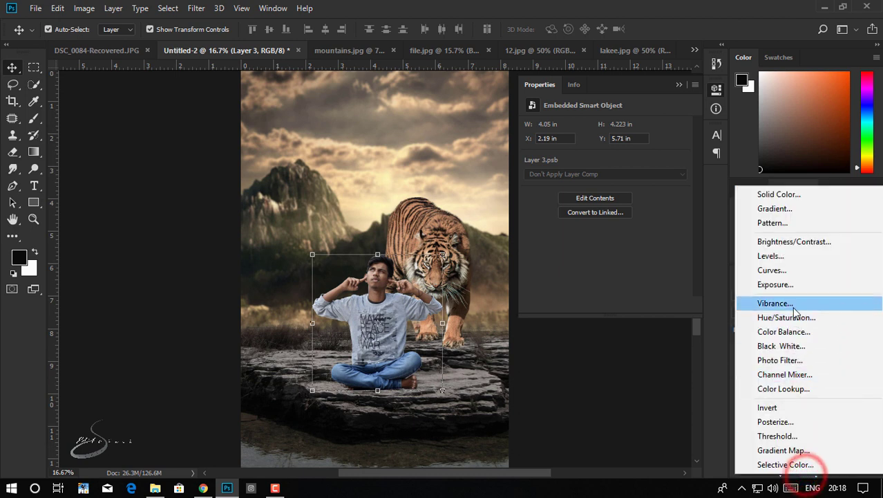
pyautogui.click(788, 257)
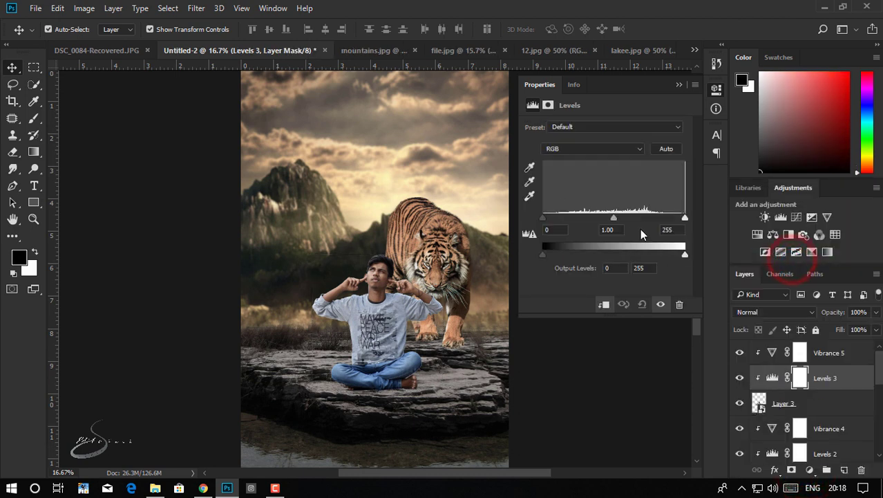
pyautogui.moveTo(611, 219); pyautogui.dragTo(609, 220)
pyautogui.moveTo(683, 220); pyautogui.dragTo(669, 221)
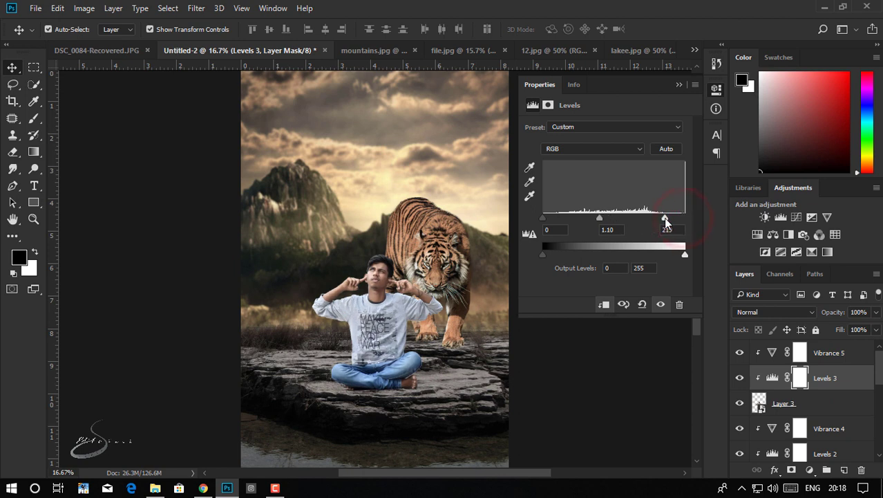
pyautogui.moveTo(687, 259); pyautogui.dragTo(685, 256)
pyautogui.moveTo(542, 218); pyautogui.dragTo(550, 219)
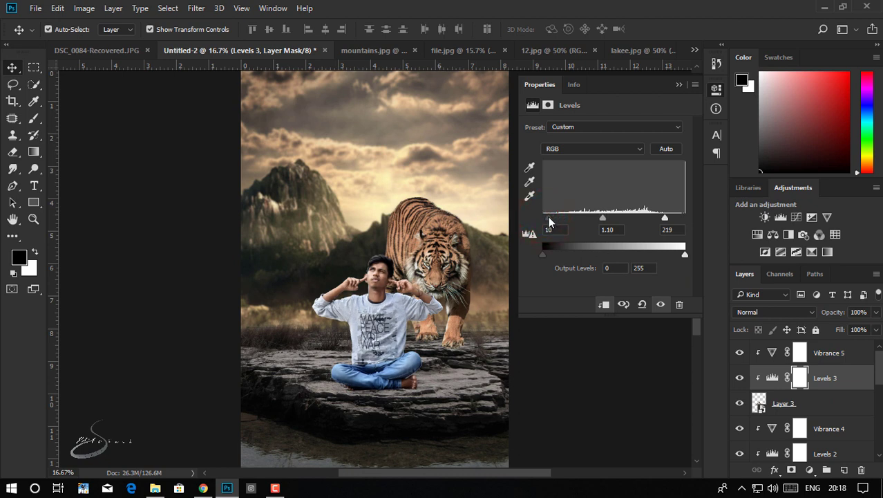
pyautogui.moveTo(603, 220); pyautogui.dragTo(599, 221)
pyautogui.click(660, 304)
pyautogui.click(660, 304)
pyautogui.click(677, 86)
# Step: Add a Gradient Fill layer, reposition and rescale it over the man, and blend it as Soft Light
pyautogui.click(816, 472)
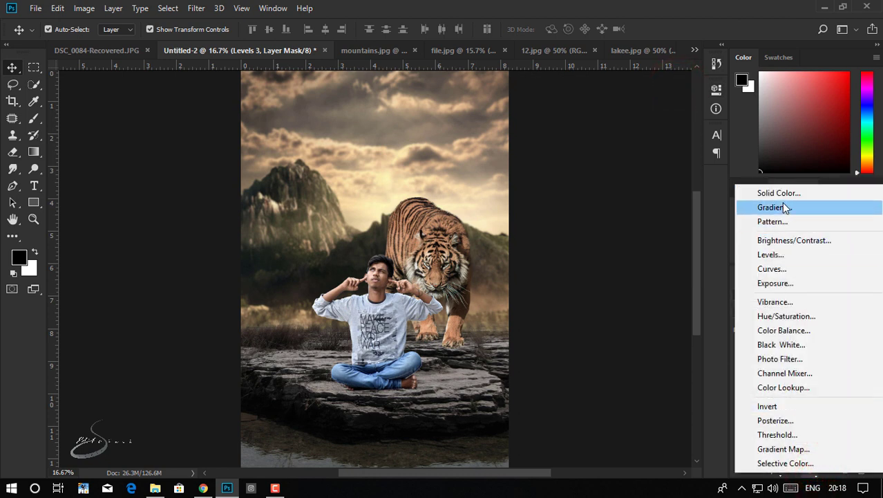
pyautogui.click(774, 208)
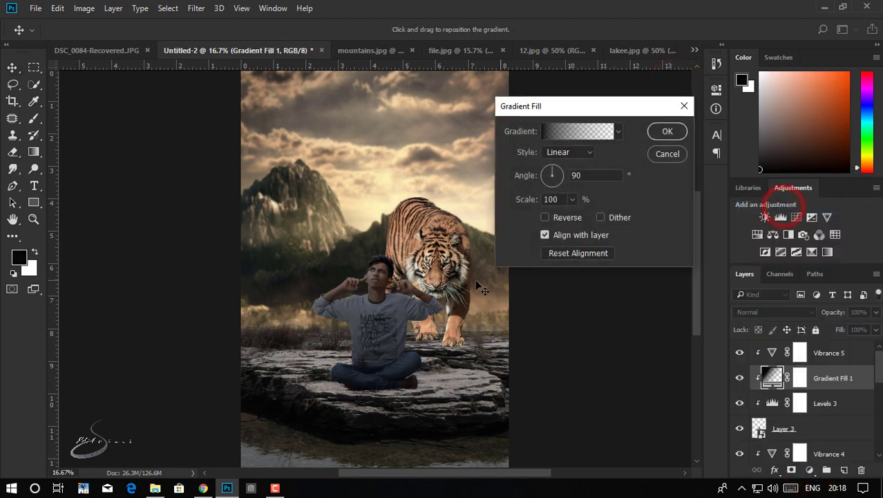
pyautogui.moveTo(434, 168); pyautogui.dragTo(456, 122)
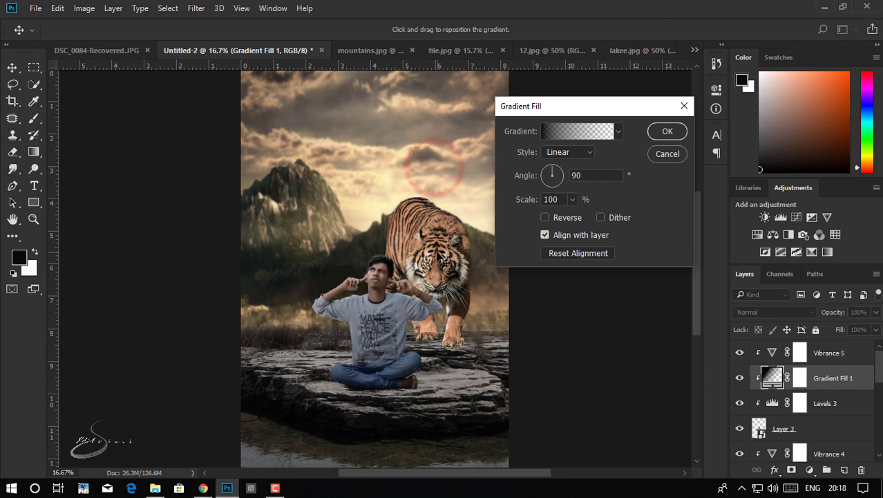
pyautogui.moveTo(526, 200)
pyautogui.mouseDown()
pyautogui.moveTo(547, 217)
pyautogui.moveTo(483, 216)
pyautogui.mouseUp()
pyautogui.moveTo(400, 168); pyautogui.dragTo(399, 298)
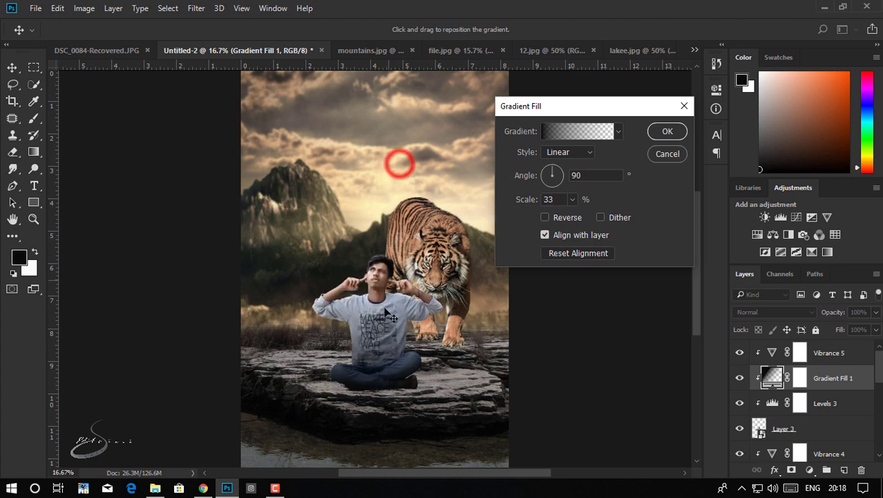
pyautogui.click(667, 132)
pyautogui.click(800, 312)
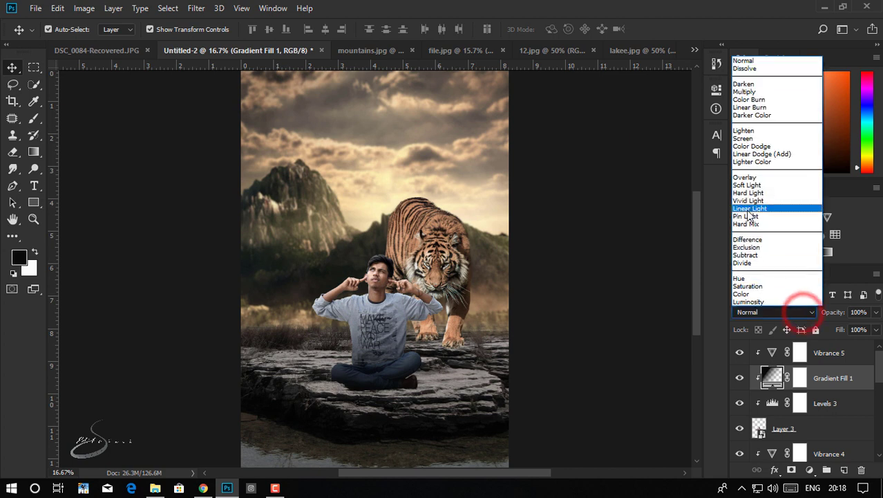
pyautogui.click(747, 185)
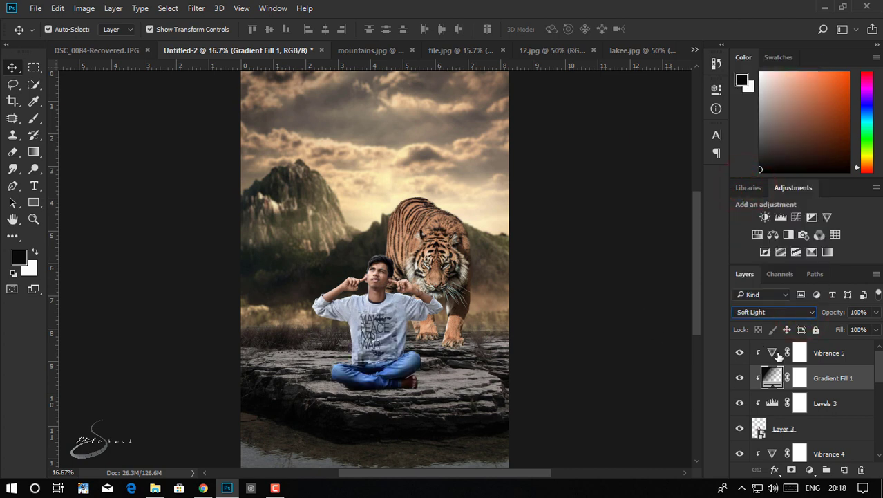
# Step: Paint black on the gradient's mask to hide it from the tiger's body and face
pyautogui.click(798, 378)
pyautogui.click(34, 118)
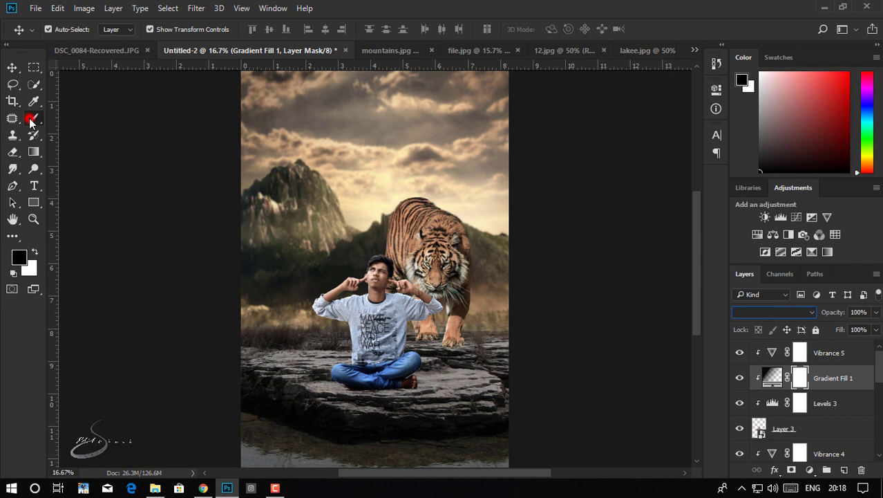
pyautogui.moveTo(435, 294); pyautogui.dragTo(425, 321)
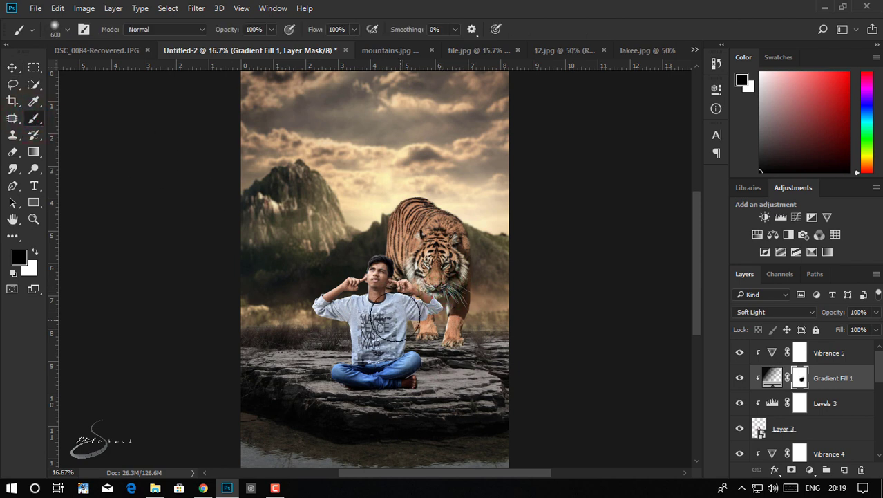
pyautogui.moveTo(315, 333); pyautogui.dragTo(329, 332)
pyautogui.moveTo(418, 256)
pyautogui.mouseDown()
pyautogui.moveTo(446, 293)
pyautogui.moveTo(436, 325)
pyautogui.mouseUp()
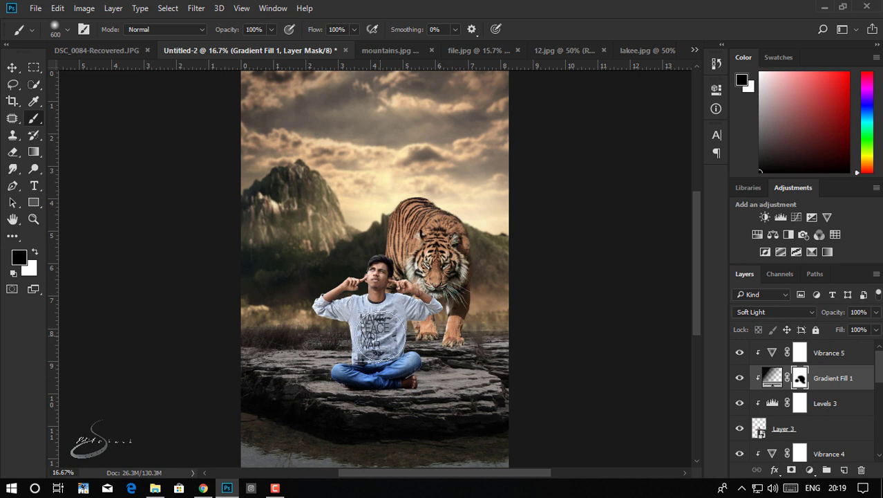
pyautogui.moveTo(324, 323); pyautogui.dragTo(369, 316)
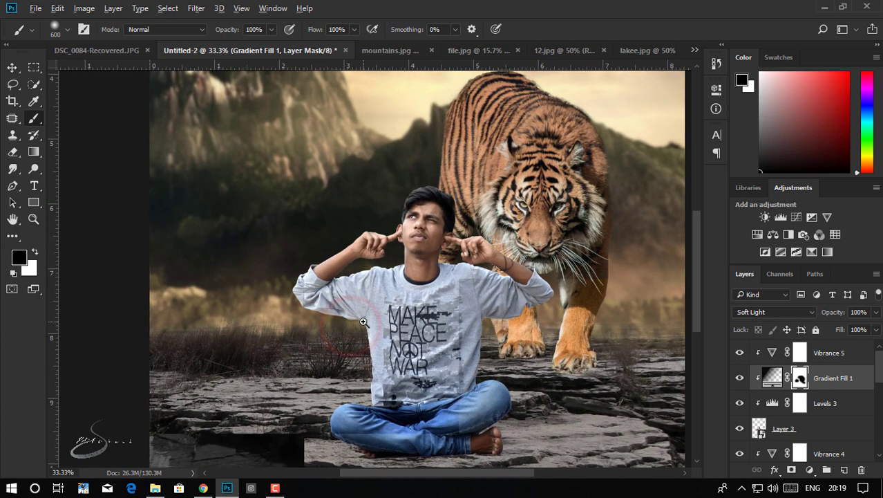
# Step: With a smaller brush, refine the mask around the tiger's paw, flank and the man's head
pyautogui.press('[')
pyautogui.press('[')
pyautogui.press('[')
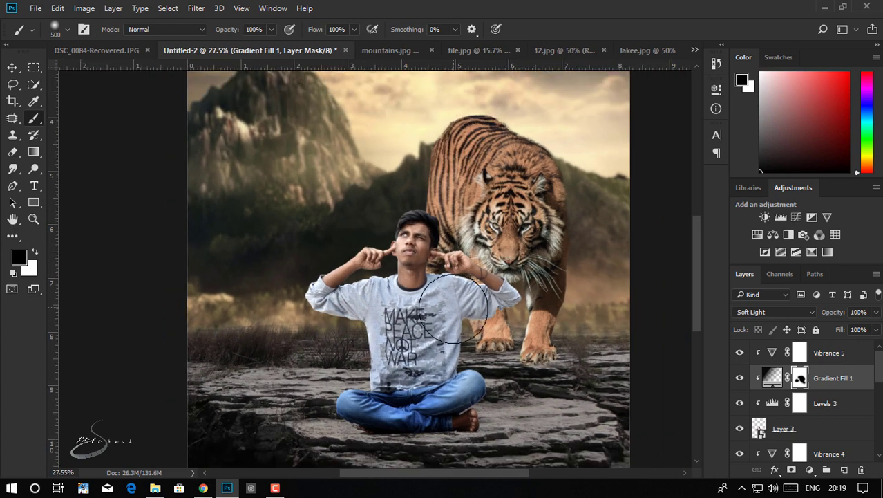
pyautogui.moveTo(473, 338)
pyautogui.mouseDown()
pyautogui.moveTo(493, 338)
pyautogui.moveTo(570, 296)
pyautogui.mouseUp()
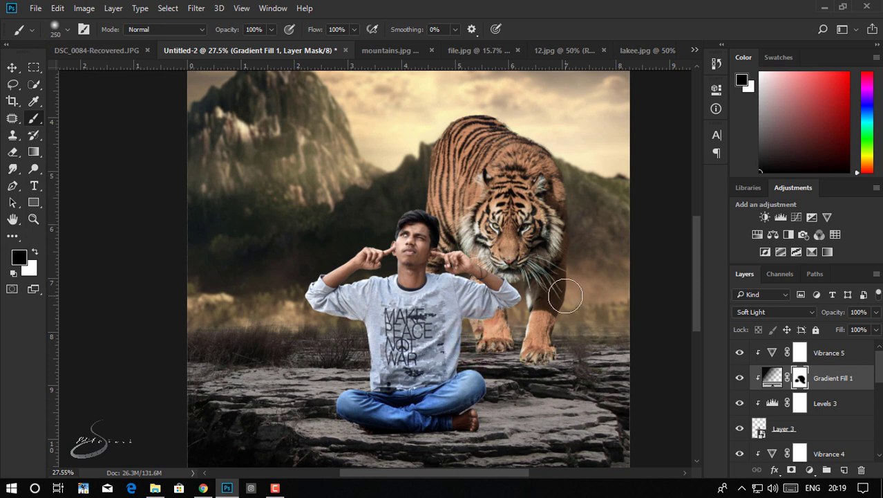
pyautogui.click(416, 190)
pyautogui.click(412, 234)
pyautogui.scroll(-1, 470, 252)
pyautogui.scroll(-1, 469, 252)
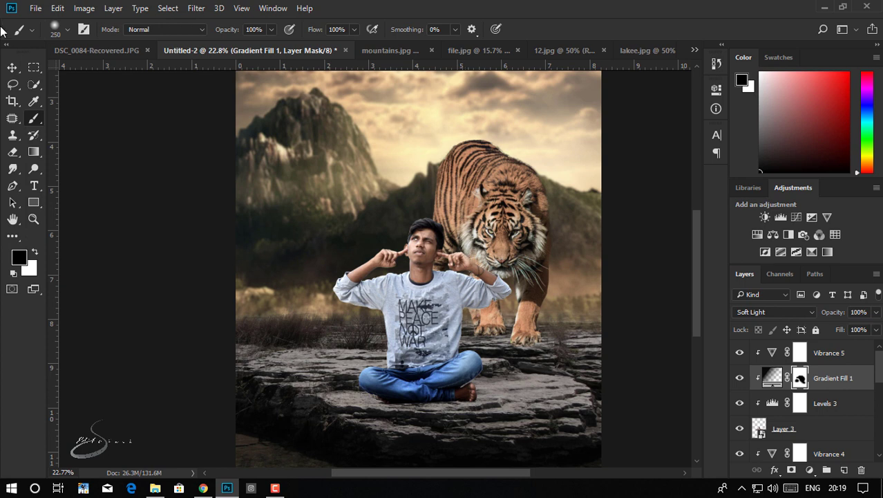
pyautogui.click(12, 67)
pyautogui.hotkey('ctrl', '0')
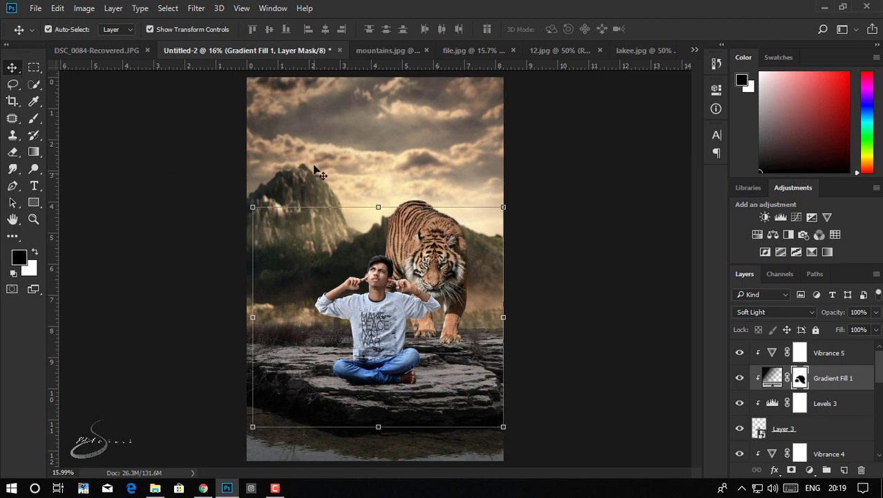
# Step: Add a new empty layer above Vibrance 4 for the man's shadow
pyautogui.click(335, 145)
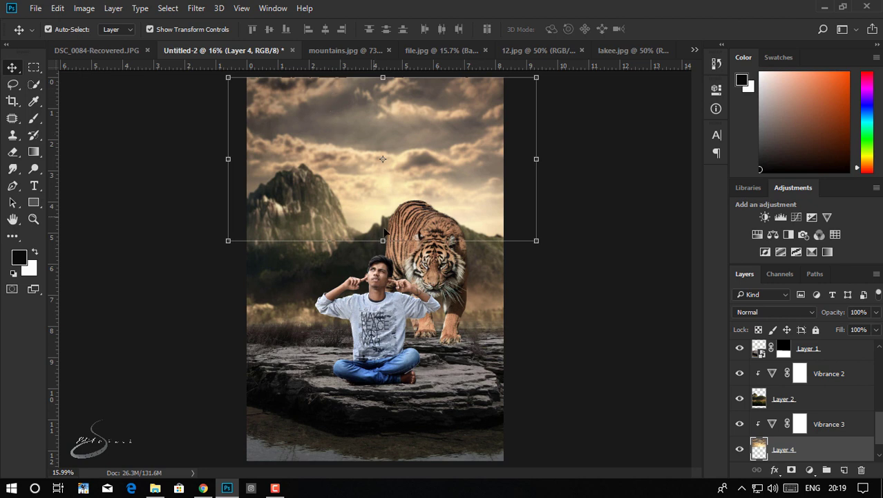
pyautogui.click(405, 352)
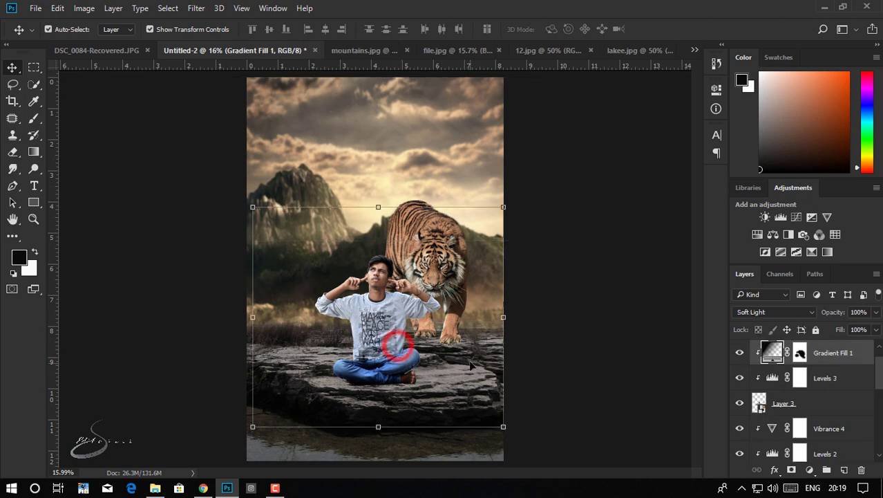
pyautogui.click(824, 404)
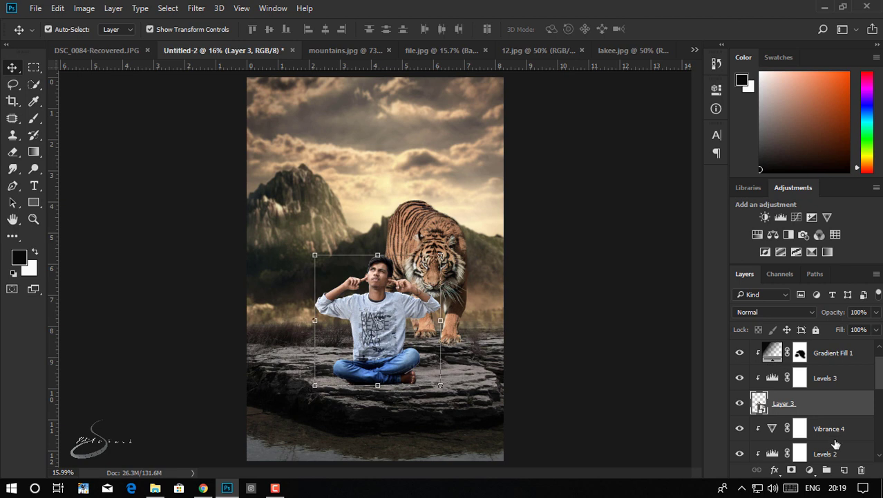
pyautogui.click(834, 429)
pyautogui.click(844, 470)
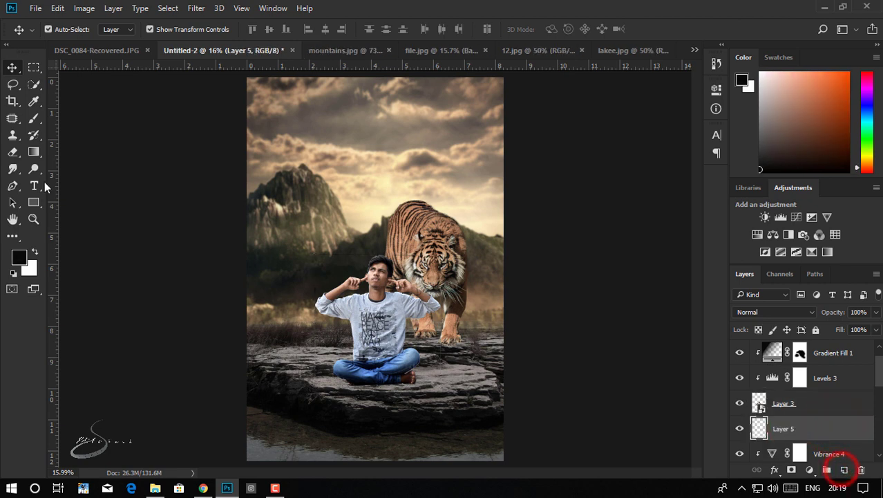
# Step: Brush the shadow on Layer 5 and stretch it wider and left beneath the man
pyautogui.click(34, 118)
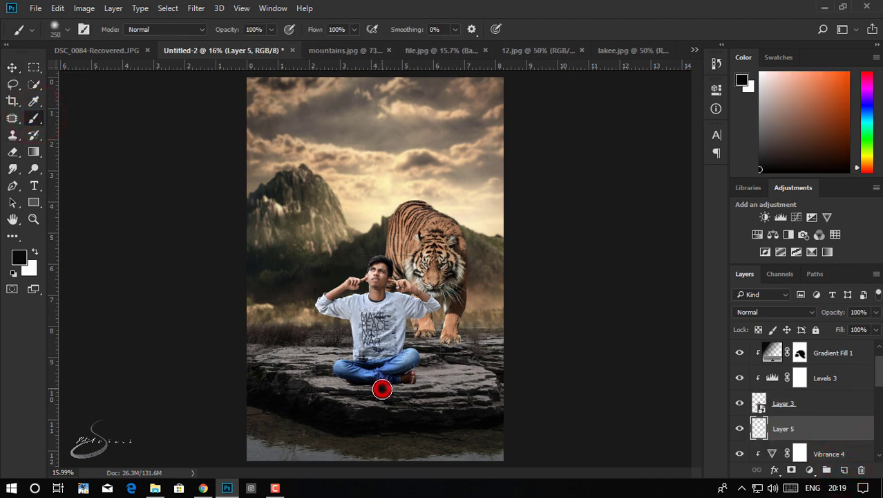
pyautogui.click(11, 67)
pyautogui.moveTo(402, 388); pyautogui.dragTo(472, 385)
pyautogui.moveTo(405, 386); pyautogui.dragTo(377, 370)
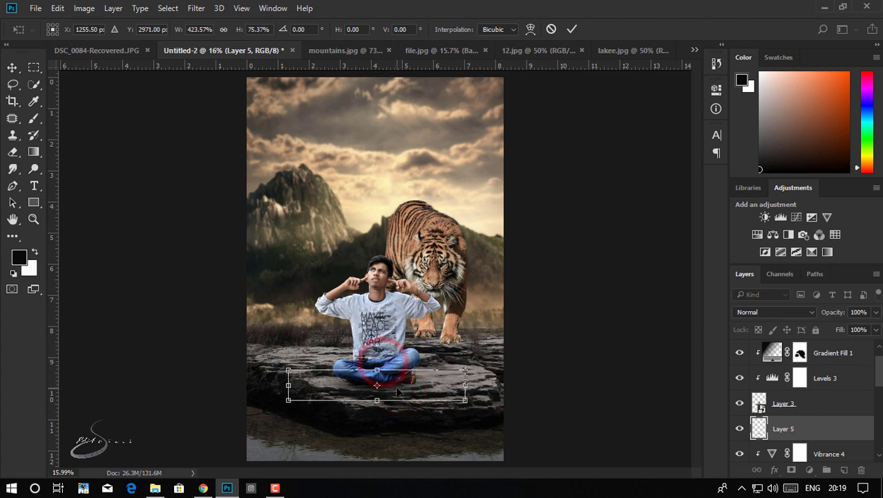
pyautogui.doubleClick(397, 391)
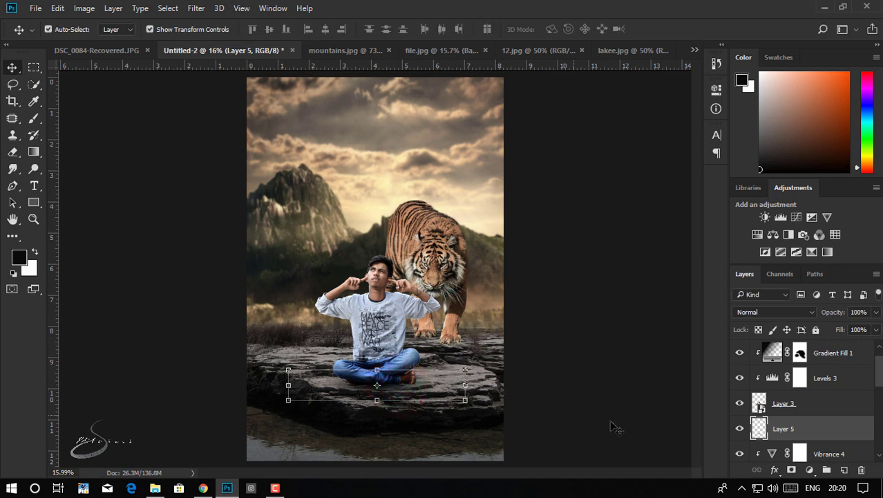
pyautogui.click(844, 411)
# Step: Duplicate the man's layer and load the original Layer 3's outline as a selection
pyautogui.hotkey('ctrl', 'j')
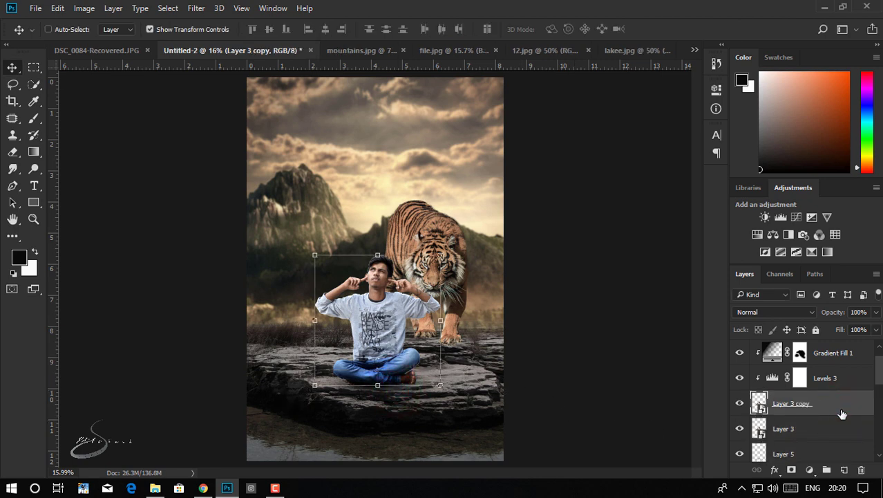
pyautogui.click(785, 430)
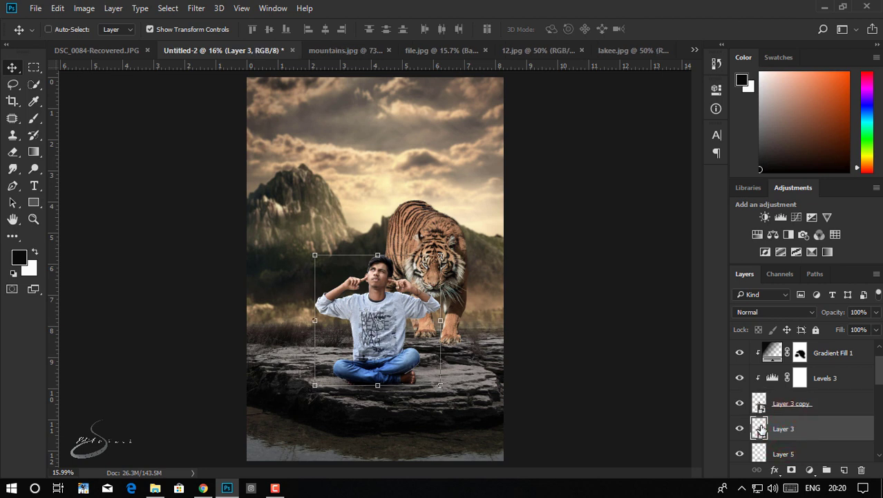
pyautogui.keyDown('ctrl'); pyautogui.click(759, 428); pyautogui.keyUp('ctrl')
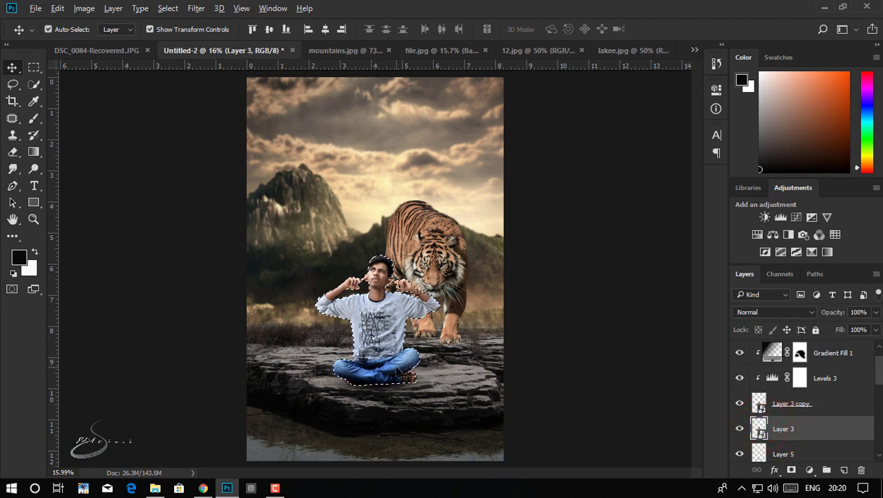
pyautogui.hotkey('ctrl', 'd')
pyautogui.keyDown('alt'); pyautogui.click(739, 429); pyautogui.keyUp('alt')
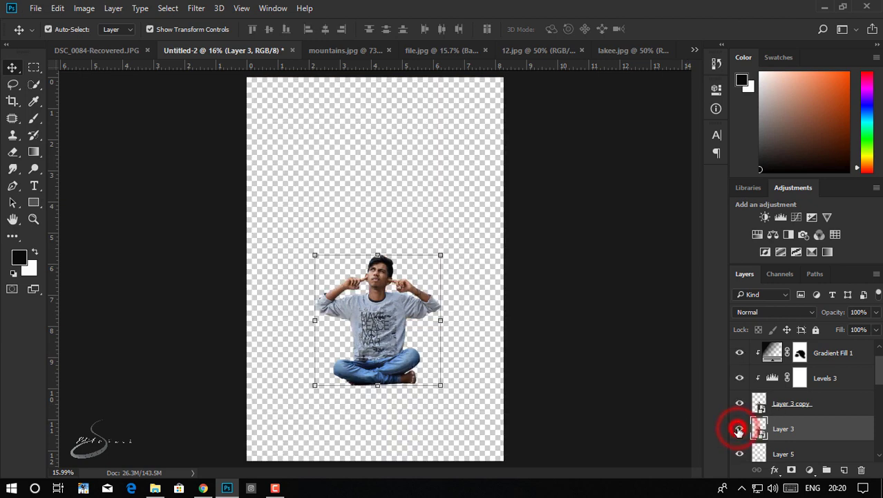
pyautogui.keyDown('alt'); pyautogui.click(739, 429); pyautogui.keyUp('alt')
# Step: Rasterize Layer 3 into a black silhouette, then flip and skew it below the rock
pyautogui.rightClick(759, 429)
pyautogui.click(642, 241)
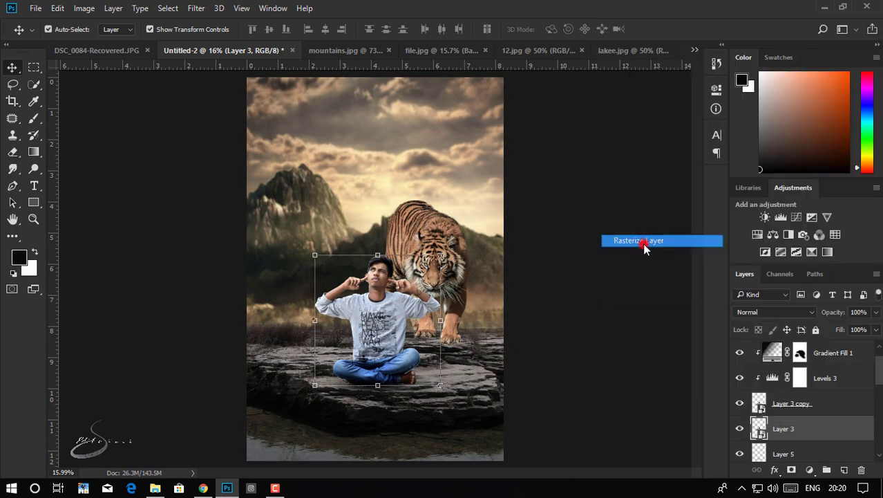
pyautogui.keyDown('ctrl'); pyautogui.click(760, 428); pyautogui.keyUp('ctrl')
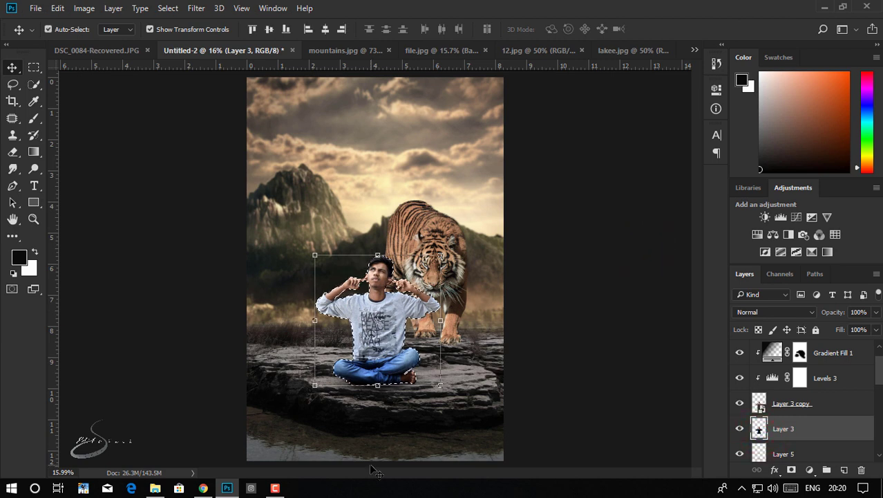
pyautogui.hotkey('ctrl', 'd')
pyautogui.moveTo(377, 255); pyautogui.dragTo(355, 476)
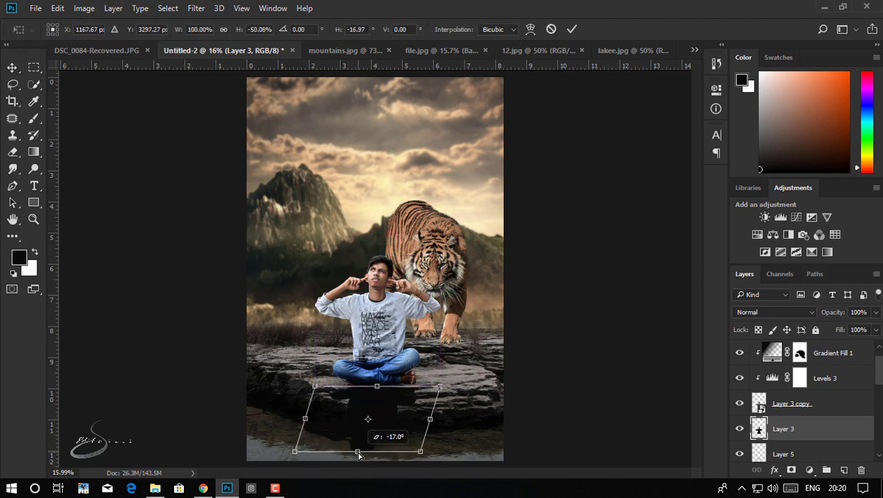
pyautogui.moveTo(355, 476); pyautogui.dragTo(364, 467)
pyautogui.moveTo(378, 391); pyautogui.dragTo(375, 383)
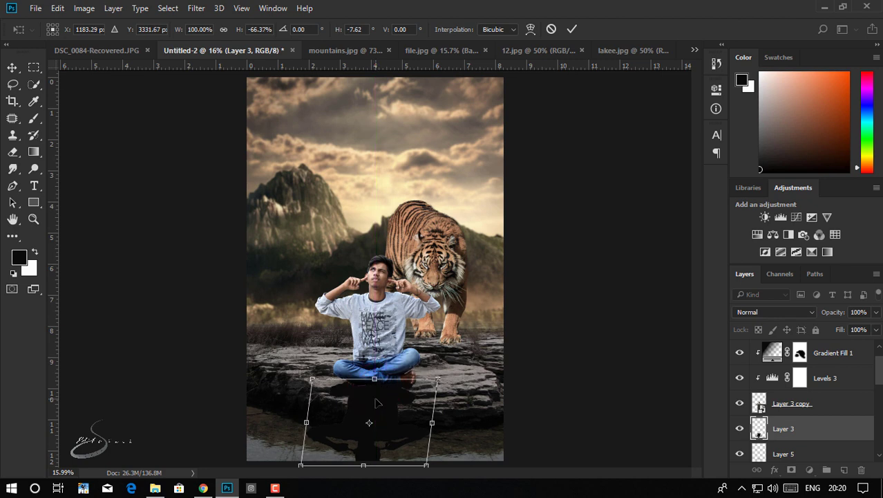
pyautogui.rightClick(377, 403)
# Step: Warp the shadow's corners and edges so it bends over the rock
pyautogui.click(424, 279)
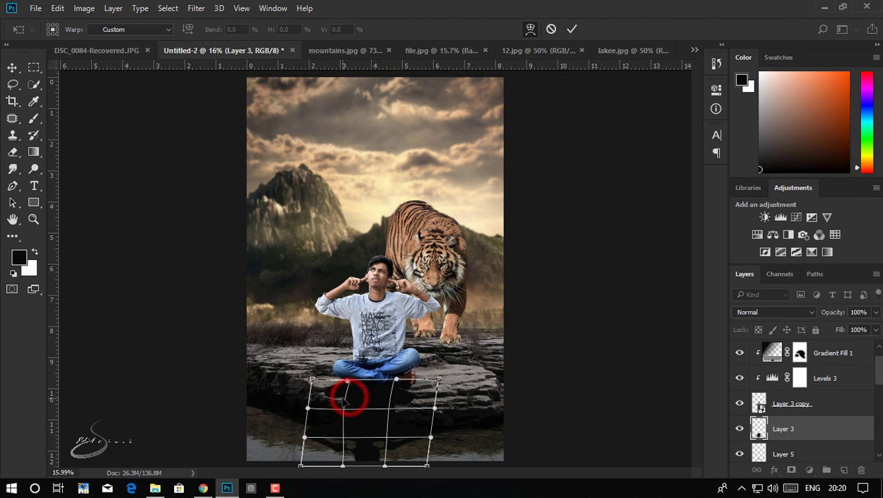
pyautogui.moveTo(349, 397)
pyautogui.mouseDown()
pyautogui.moveTo(370, 427)
pyautogui.moveTo(358, 430)
pyautogui.mouseUp()
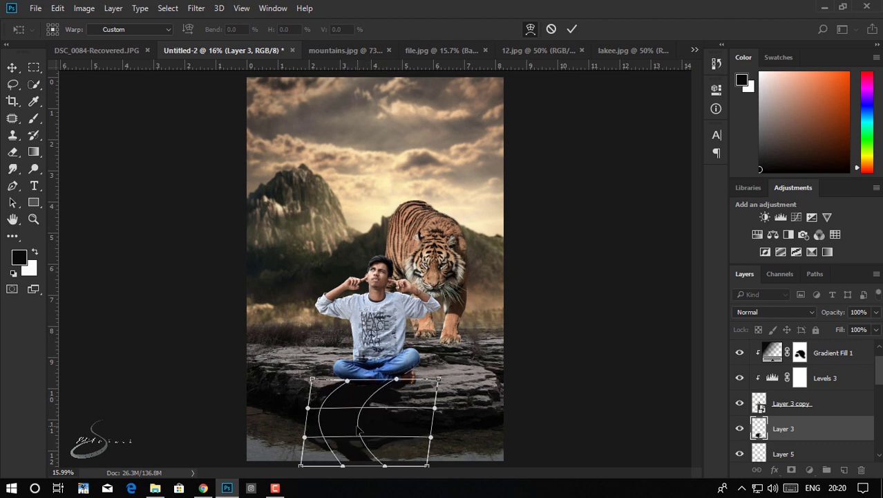
pyautogui.moveTo(396, 381); pyautogui.dragTo(421, 373)
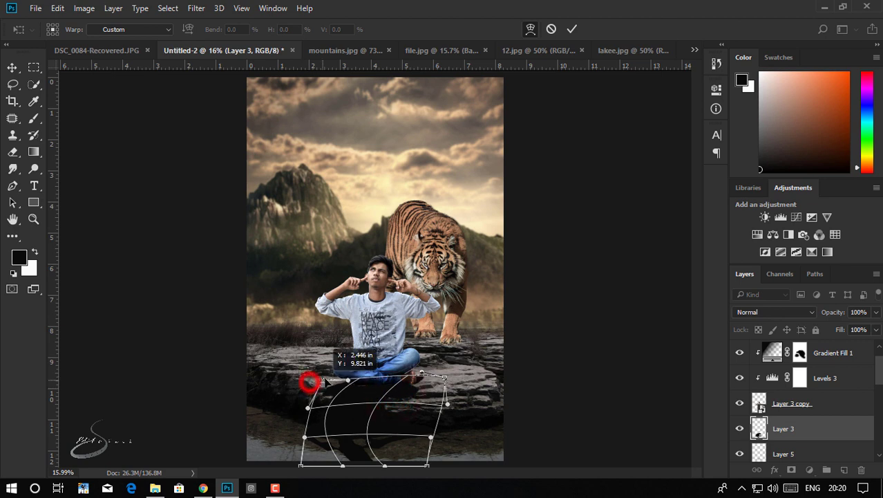
pyautogui.moveTo(309, 381); pyautogui.dragTo(322, 380)
pyautogui.moveTo(445, 380); pyautogui.dragTo(450, 368)
pyautogui.moveTo(447, 404); pyautogui.dragTo(445, 424)
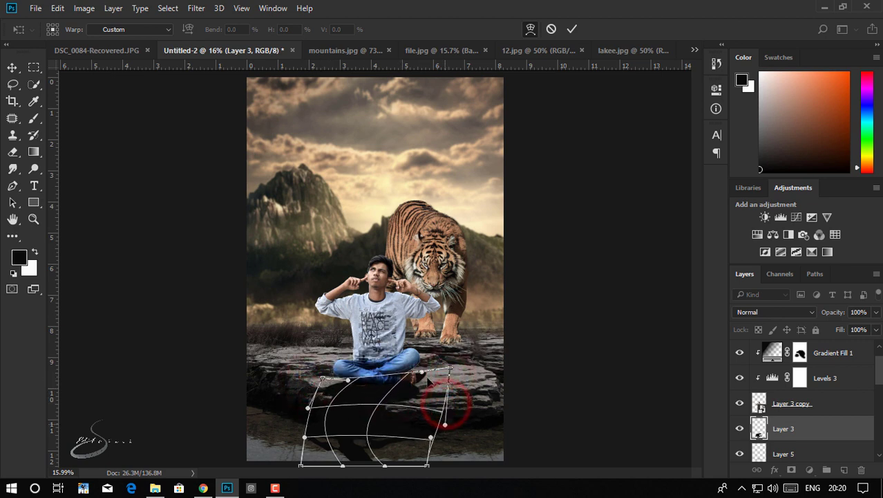
pyautogui.moveTo(450, 368); pyautogui.dragTo(440, 391)
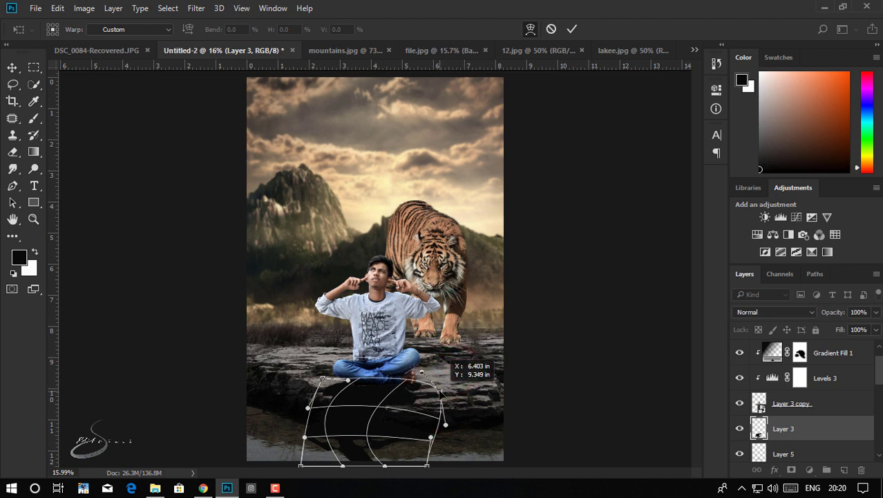
pyautogui.moveTo(440, 392); pyautogui.dragTo(431, 397)
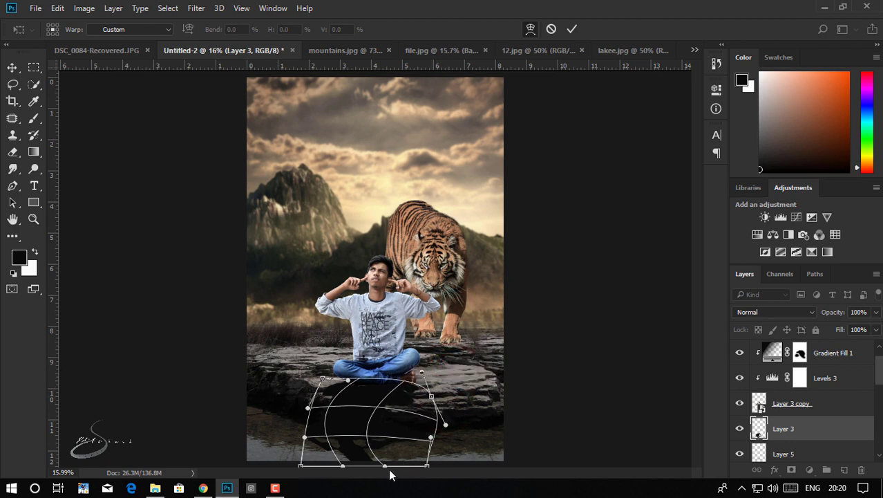
pyautogui.moveTo(342, 466); pyautogui.dragTo(296, 460)
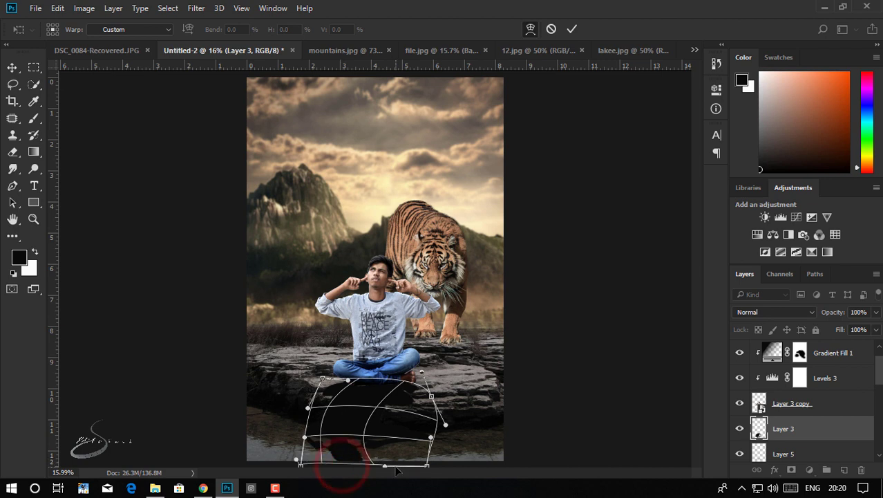
pyautogui.moveTo(421, 468)
pyautogui.mouseDown()
pyautogui.moveTo(329, 430)
pyautogui.moveTo(315, 438)
pyautogui.moveTo(371, 443)
pyautogui.moveTo(361, 439)
pyautogui.mouseUp()
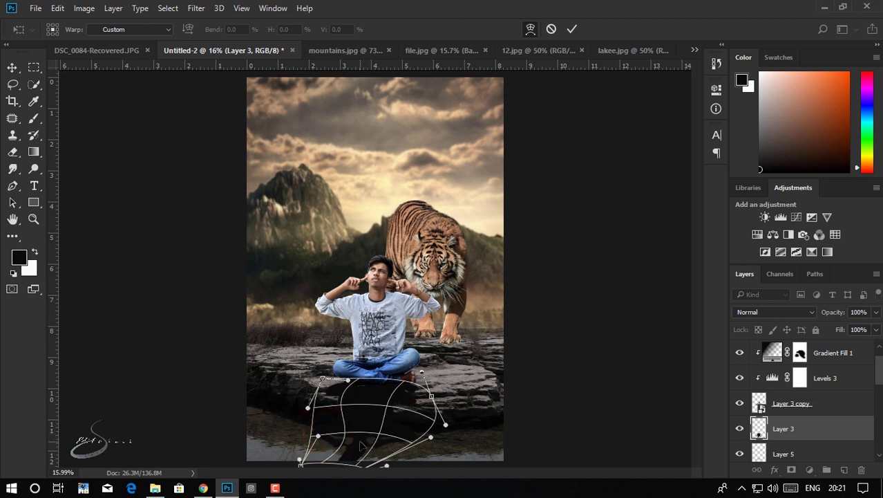
# Step: Smooth the warp's looped curves, refine the shadow's top and bottom, and commit it
pyautogui.moveTo(348, 405); pyautogui.dragTo(350, 411)
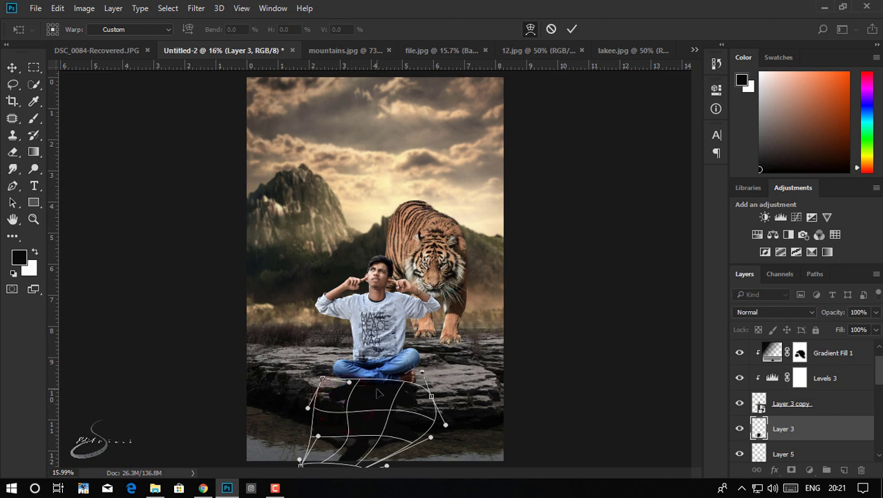
pyautogui.moveTo(364, 385); pyautogui.dragTo(365, 391)
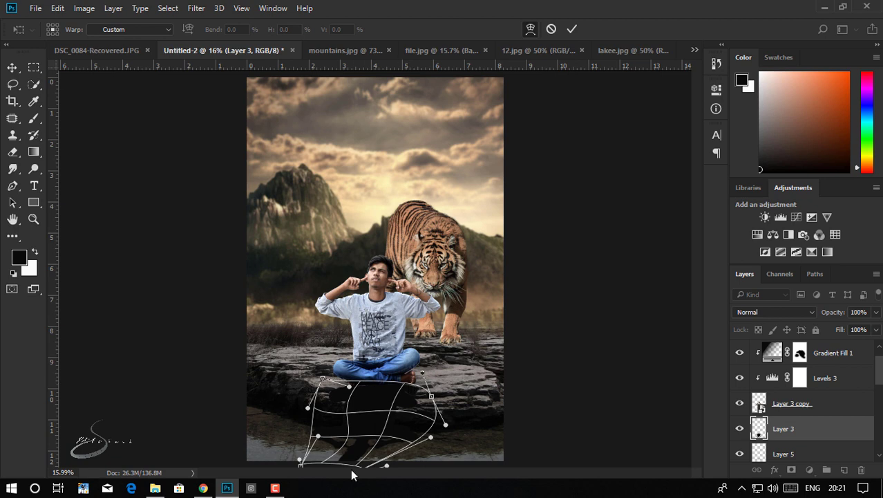
pyautogui.moveTo(365, 467); pyautogui.dragTo(358, 466)
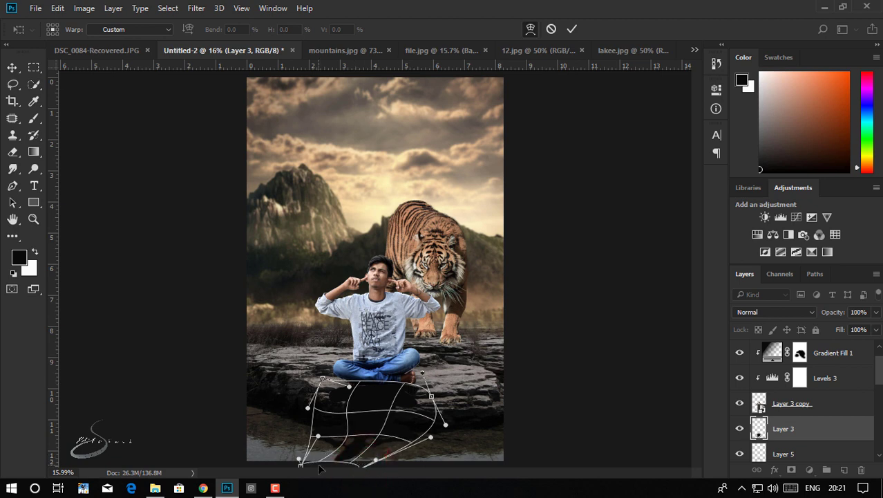
pyautogui.moveTo(300, 464); pyautogui.dragTo(301, 462)
pyautogui.moveTo(361, 467); pyautogui.dragTo(343, 473)
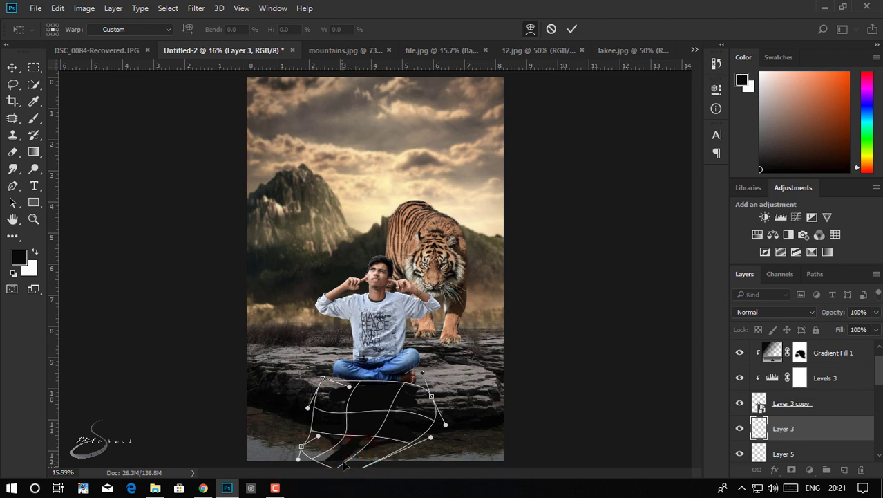
pyautogui.click(573, 29)
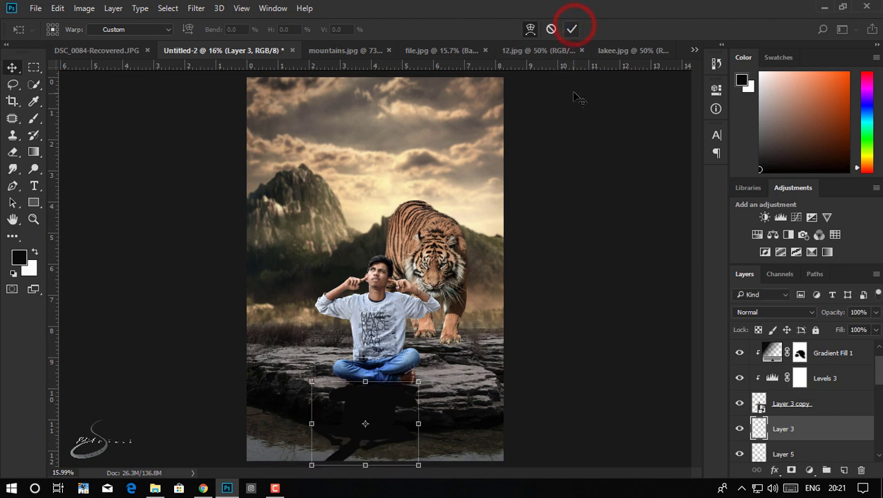
# Step: Set the foreground to black and lower the shadow layer's opacity to 56%
pyautogui.keyDown('ctrl'); pyautogui.click(757, 424); pyautogui.keyUp('ctrl')
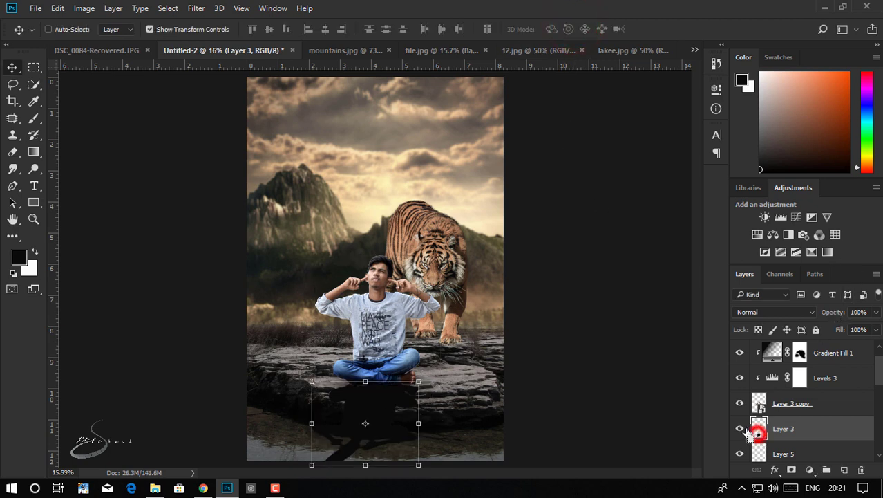
pyautogui.click(19, 257)
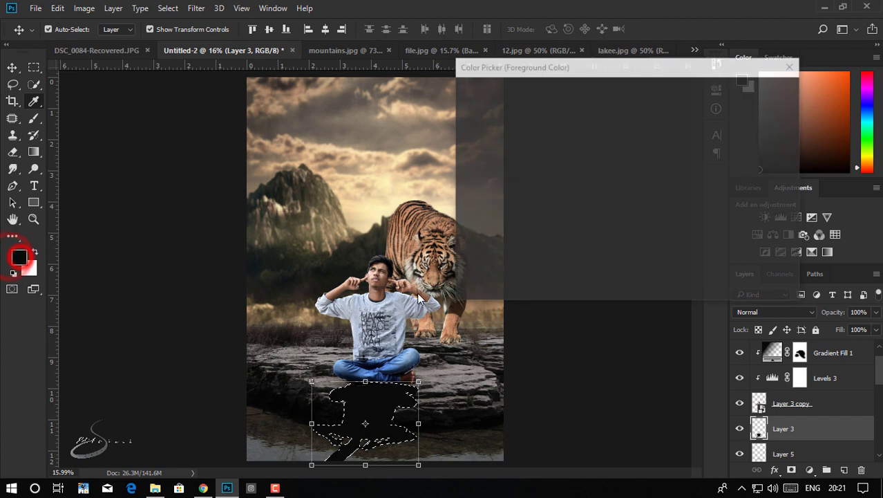
pyautogui.moveTo(493, 245); pyautogui.dragTo(467, 262)
pyautogui.click(766, 93)
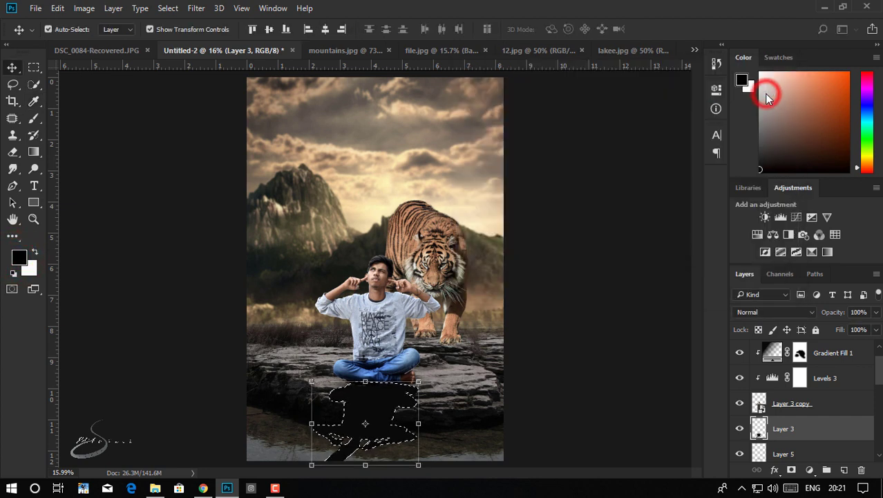
pyautogui.hotkey('ctrl', 'd')
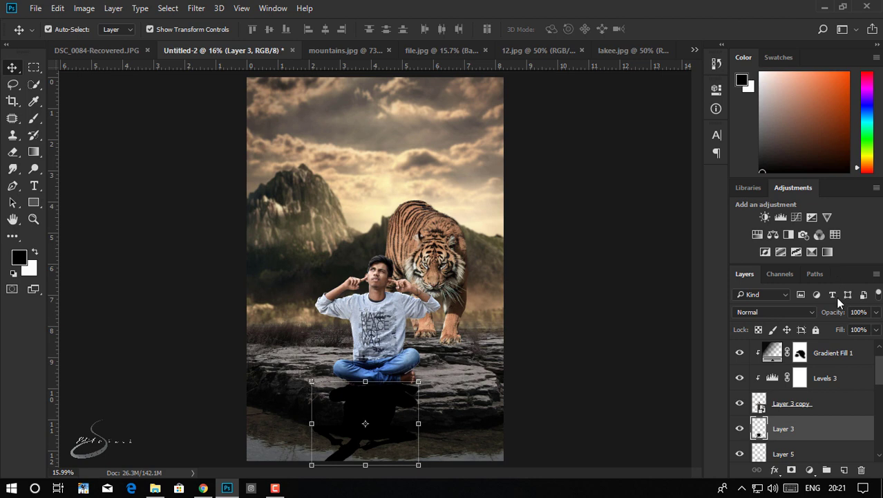
pyautogui.moveTo(837, 315); pyautogui.dragTo(806, 314)
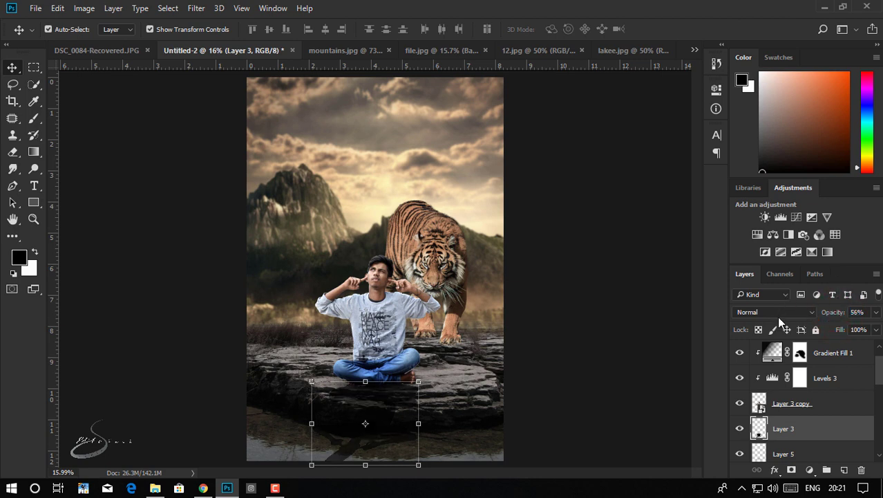
# Step: Apply a 5.4-pixel Gaussian Blur to the shadow
pyautogui.click(244, 10)
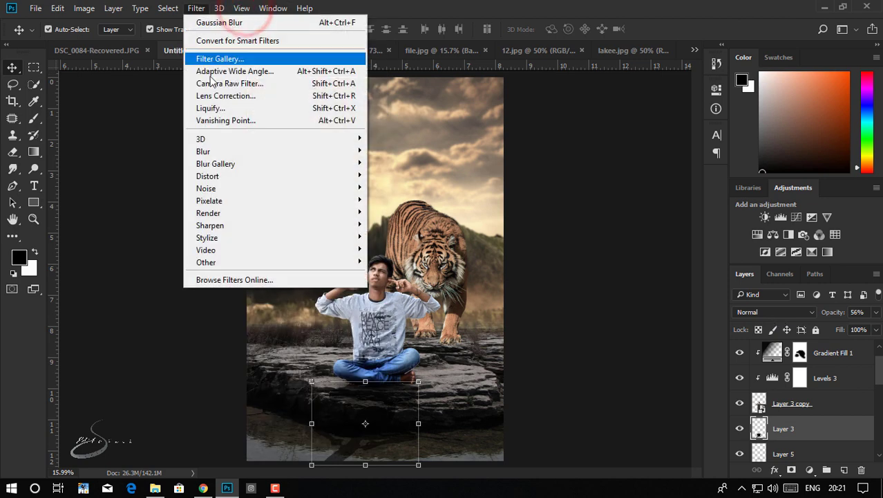
pyautogui.click(406, 199)
pyautogui.click(386, 412)
pyautogui.moveTo(390, 409); pyautogui.dragTo(390, 380)
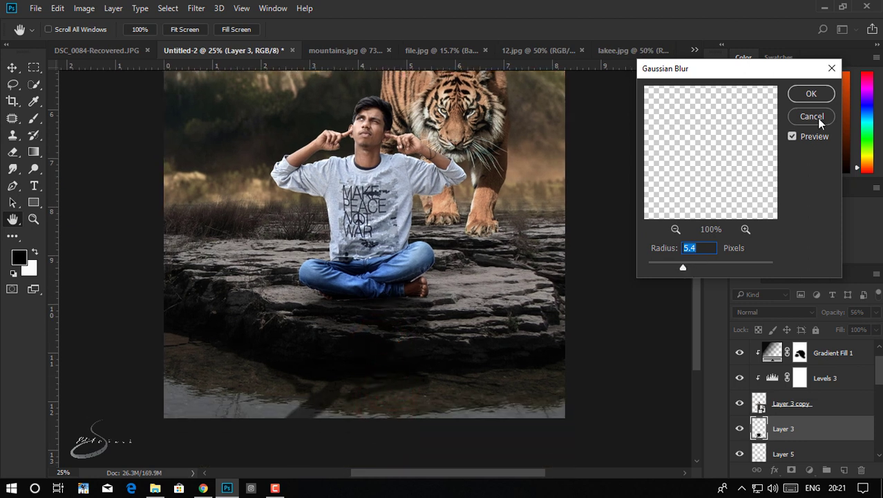
pyautogui.click(813, 94)
# Step: Add a layer mask to Layer 3 copy and set a smaller brush for its leg edges
pyautogui.moveTo(816, 405); pyautogui.dragTo(791, 456)
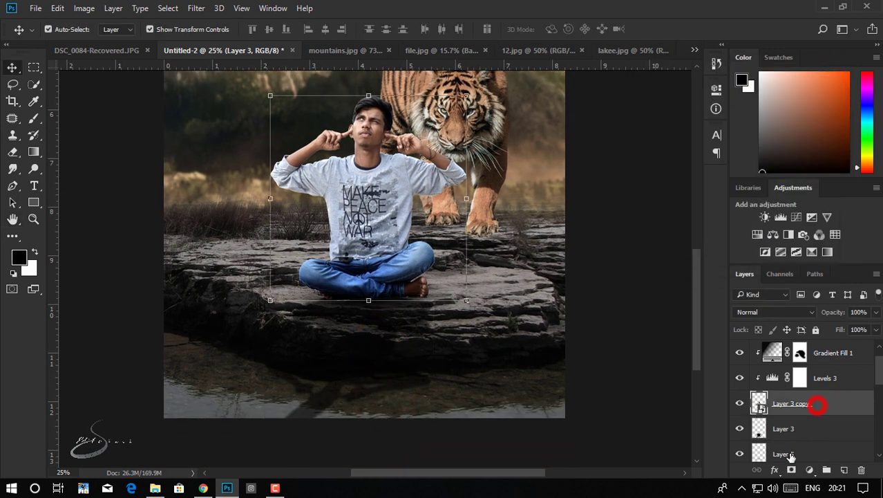
pyautogui.click(791, 469)
pyautogui.click(34, 117)
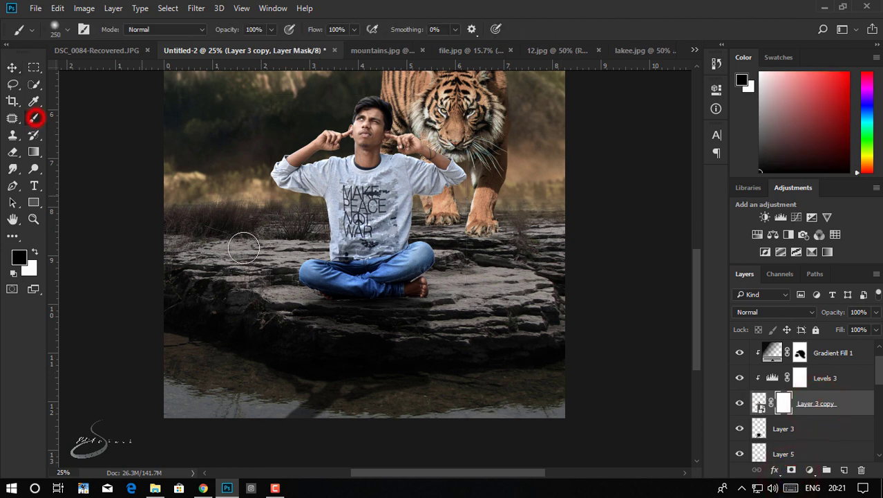
pyautogui.scroll(1, 322, 283)
pyautogui.press('[')
pyautogui.press('[')
pyautogui.press('[')
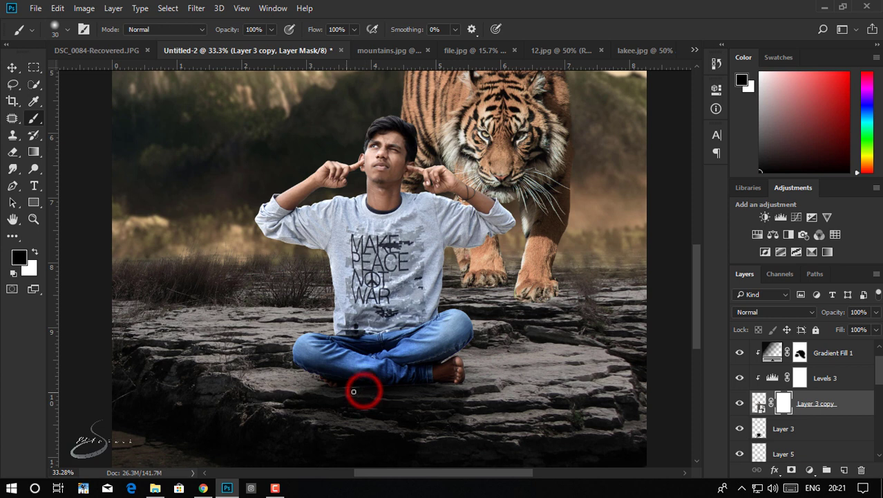
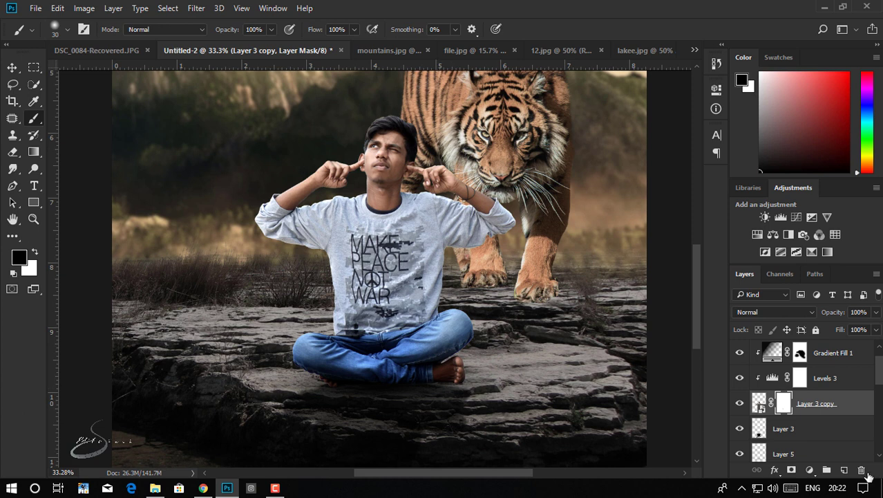
# Step: On a new layer above Layer 5, paint a soft black shadow under the boy's feet
pyautogui.click(834, 429)
pyautogui.click(814, 453)
pyautogui.click(739, 453)
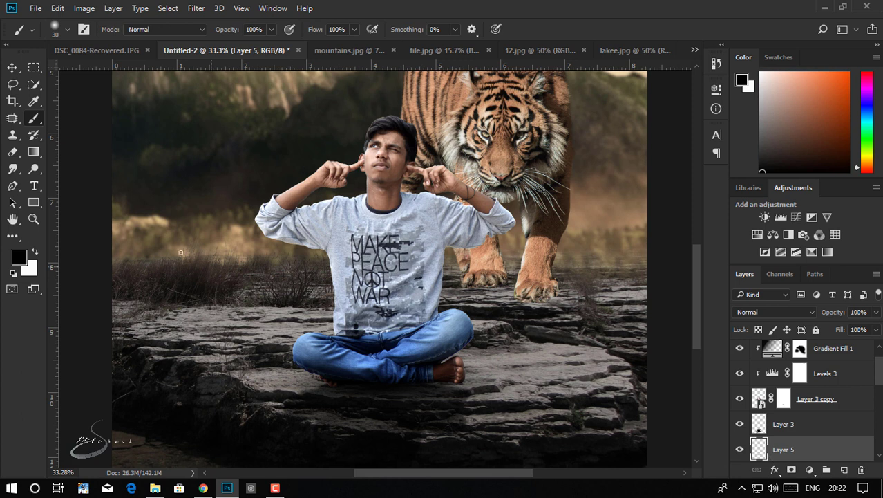
pyautogui.click(845, 471)
pyautogui.moveTo(436, 376); pyautogui.dragTo(454, 381)
pyautogui.click(452, 376)
pyautogui.scroll(-2, 408, 269)
pyautogui.scroll(-2, 411, 267)
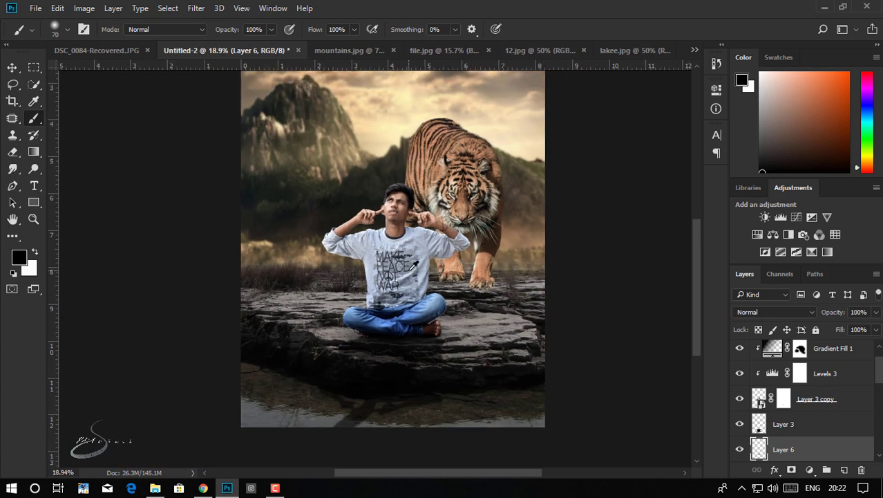
# Step: Zoom in on the boy's face and make Layer 3 copy the active layer
pyautogui.click(12, 67)
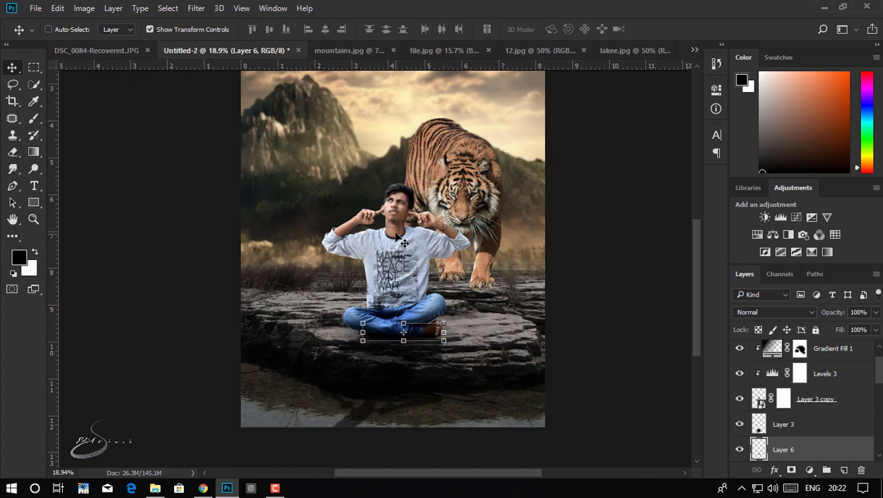
pyautogui.scroll(-1, 401, 239)
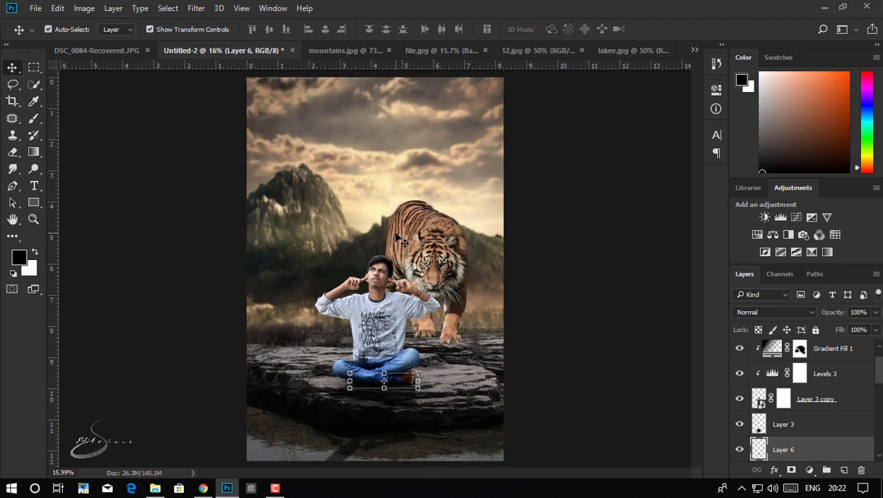
pyautogui.moveTo(400, 287); pyautogui.dragTo(361, 278)
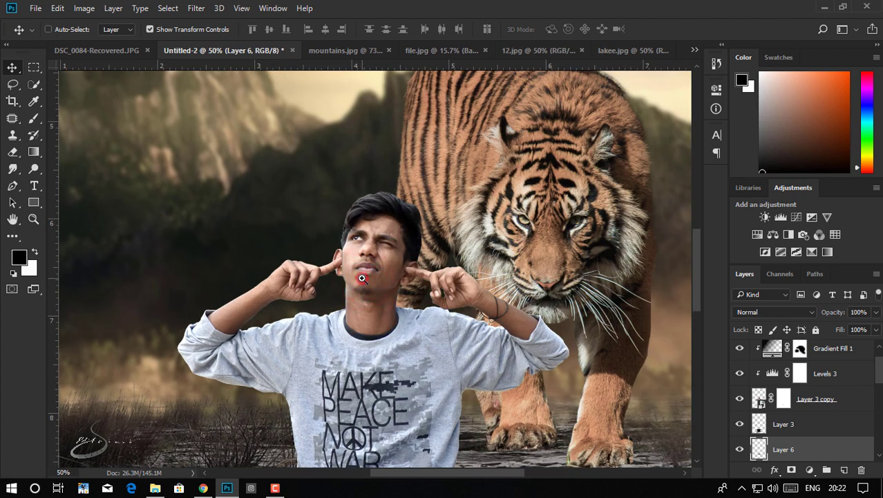
pyautogui.click(362, 278)
pyautogui.scroll(-2, 365, 281)
pyautogui.scroll(-2, 367, 284)
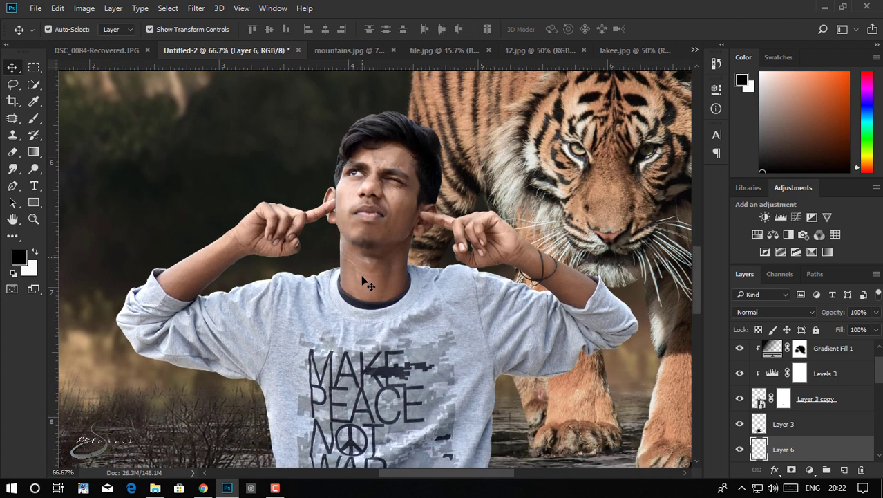
pyautogui.scroll(-2, 365, 284)
pyautogui.scroll(-2, 387, 298)
pyautogui.scroll(2, 430, 324)
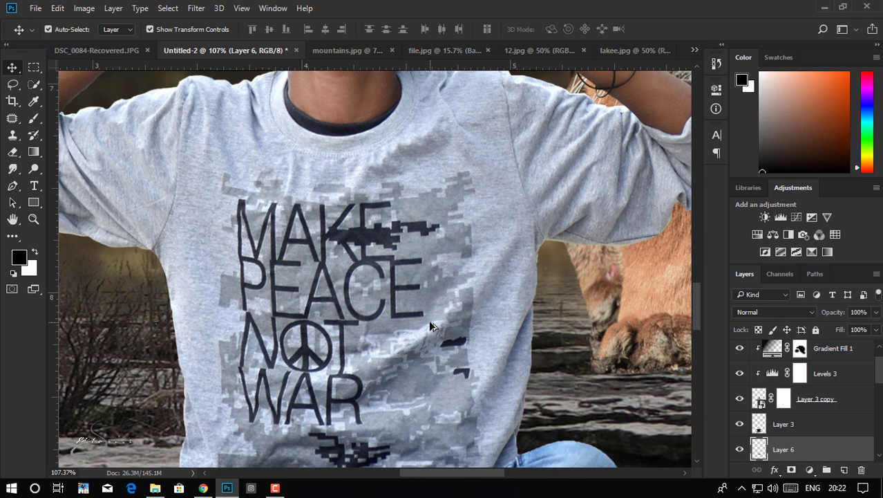
pyautogui.scroll(-2, 428, 318)
pyautogui.scroll(1, 430, 291)
pyautogui.scroll(1, 427, 200)
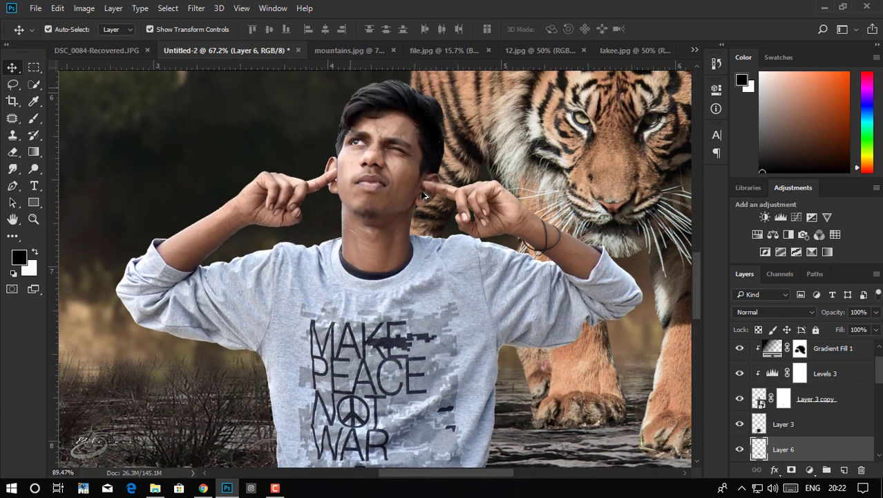
pyautogui.scroll(1, 436, 204)
pyautogui.scroll(-2, 435, 204)
pyautogui.scroll(-2, 442, 214)
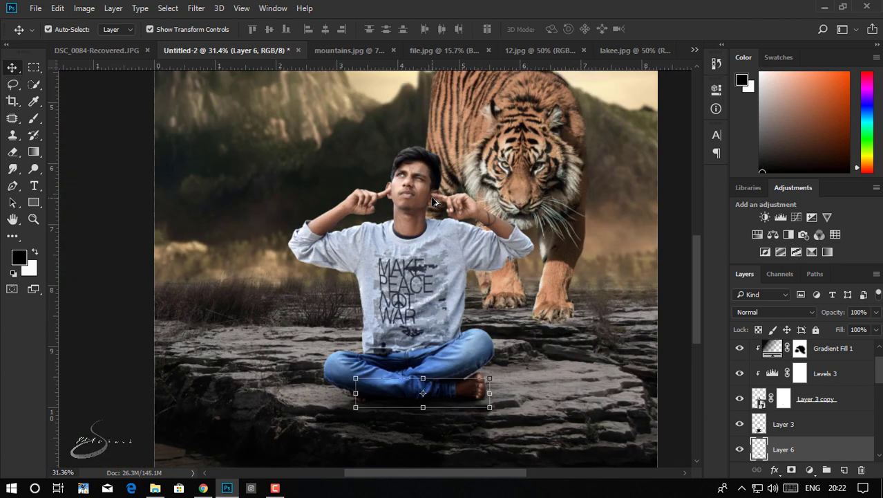
pyautogui.scroll(-1, 553, 290)
pyautogui.click(852, 400)
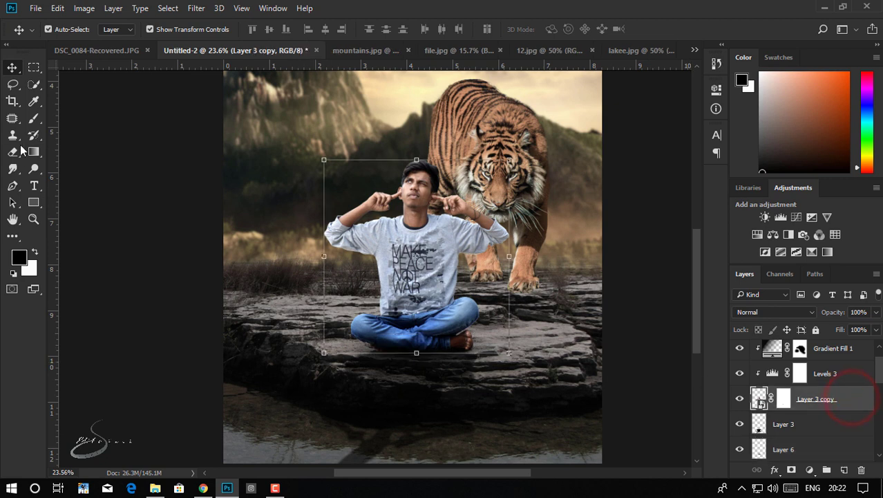
# Step: Duplicate the boy's Layer 3 copy with Ctrl+J
pyautogui.click(13, 169)
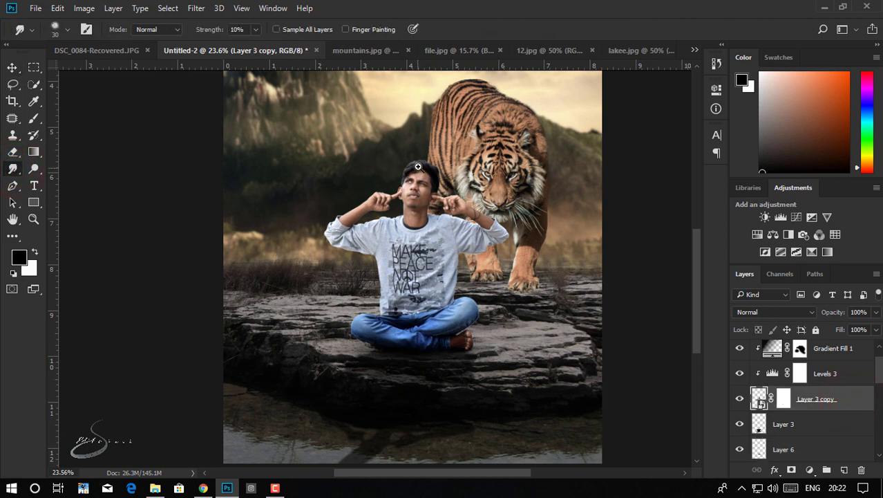
pyautogui.scroll(2, 420, 163)
pyautogui.scroll(2, 415, 157)
pyautogui.scroll(1, 473, 117)
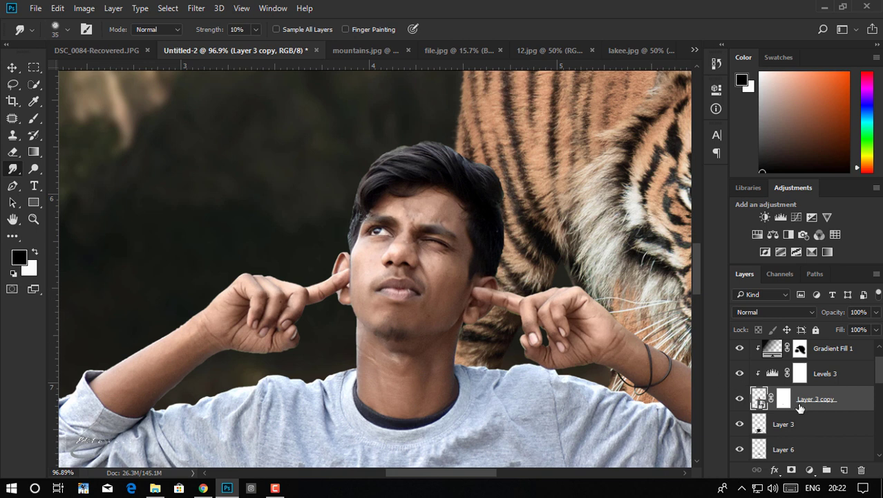
pyautogui.hotkey('ctrl', 'j')
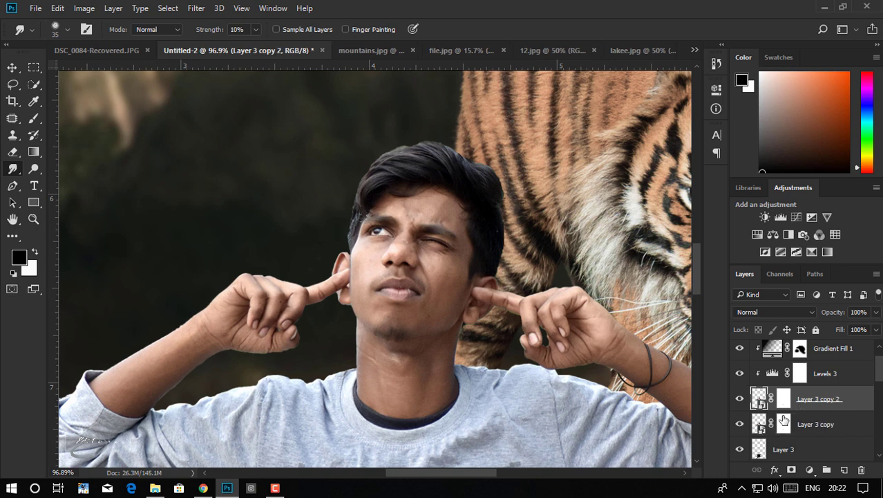
# Step: Rasterize Layer 3 copy and load the boy's outline as a selection
pyautogui.click(807, 429)
pyautogui.rightClick(807, 427)
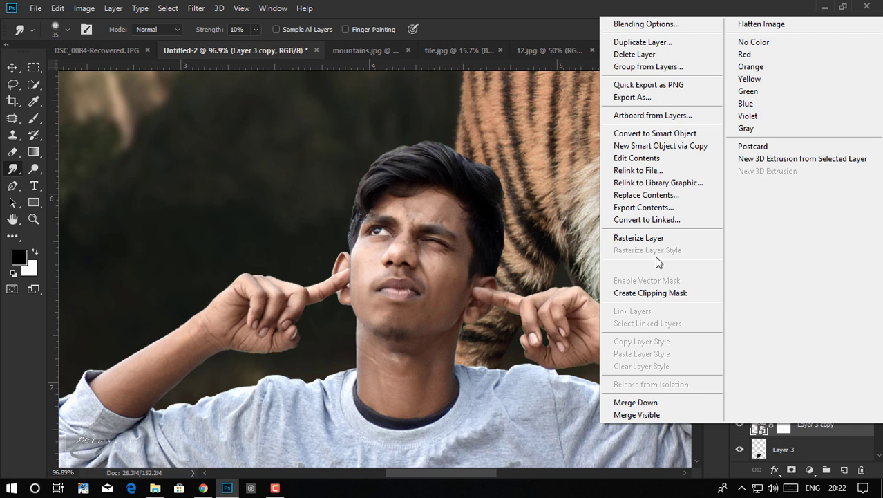
pyautogui.click(637, 237)
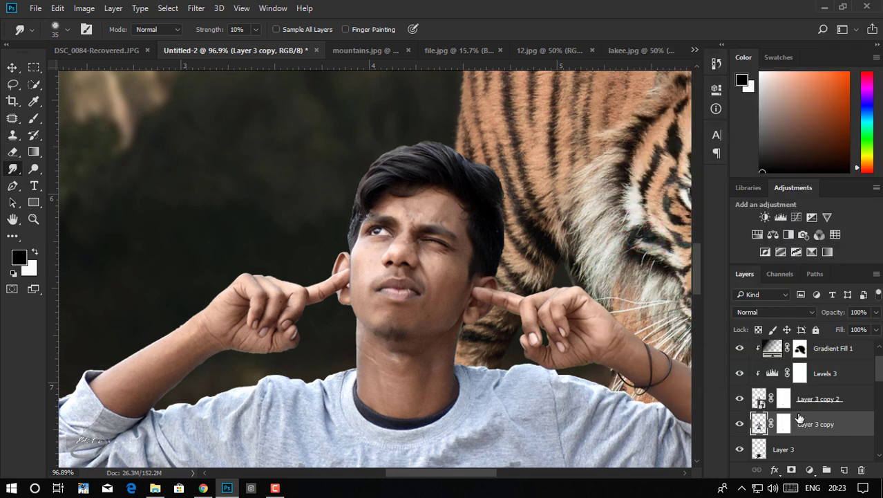
pyautogui.keyDown('ctrl'); pyautogui.click(760, 423); pyautogui.keyUp('ctrl')
# Step: Lasso-subtract the boy's body from the selection, leaving only his head selected
pyautogui.scroll(-5, 397, 185)
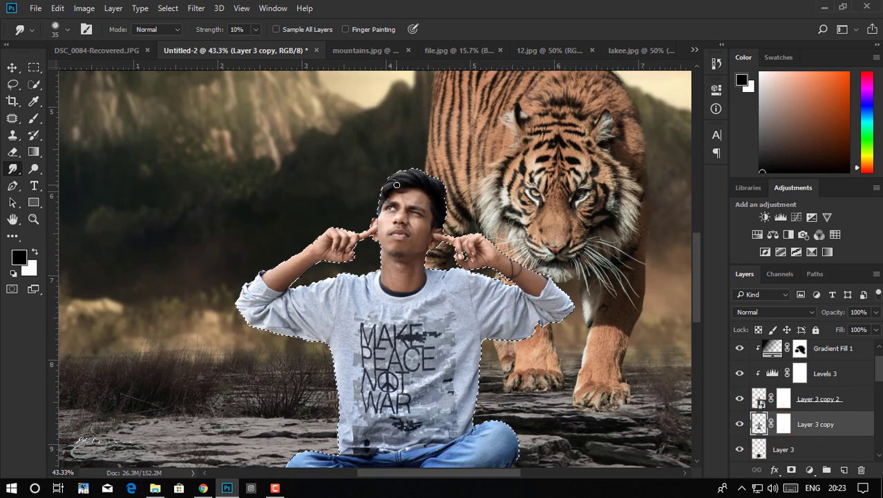
pyautogui.click(12, 84)
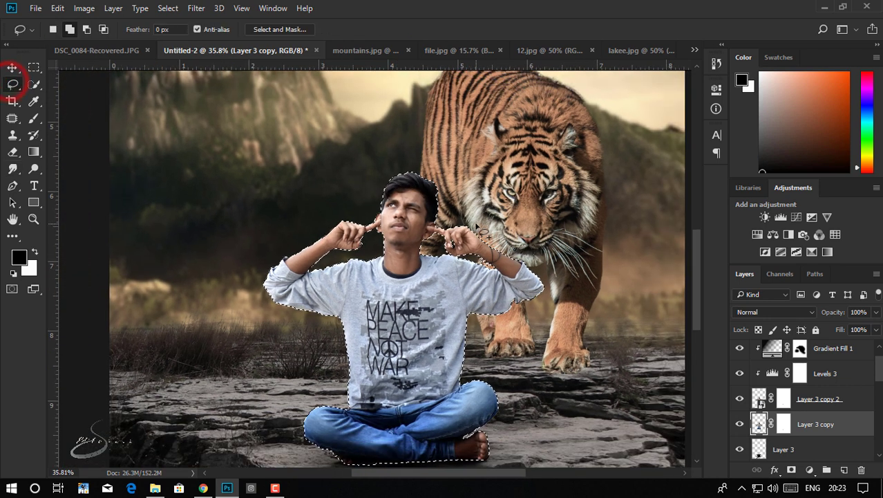
pyautogui.moveTo(443, 220); pyautogui.dragTo(391, 200)
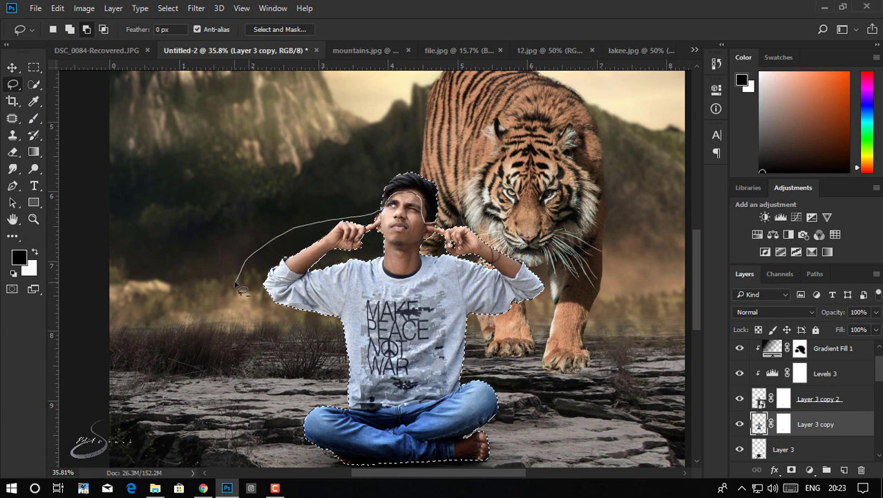
pyautogui.moveTo(254, 351); pyautogui.dragTo(330, 464)
pyautogui.moveTo(418, 470)
pyautogui.mouseDown()
pyautogui.moveTo(549, 363)
pyautogui.moveTo(518, 214)
pyautogui.mouseUp()
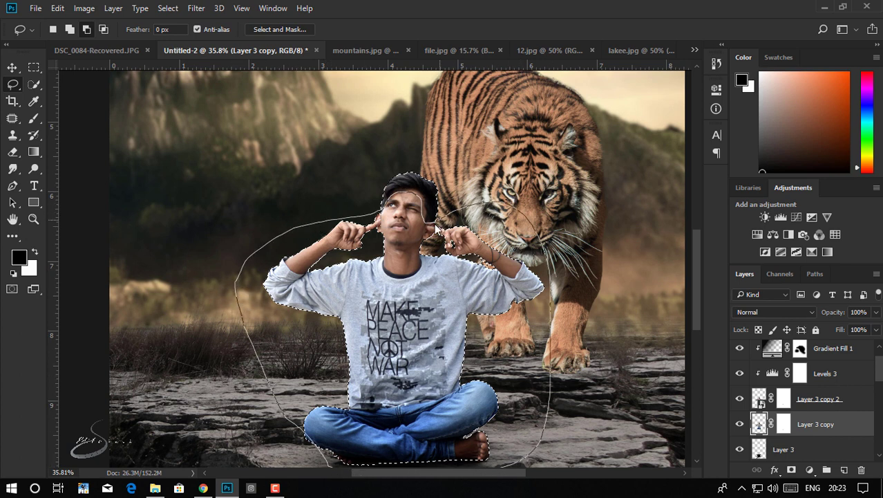
pyautogui.moveTo(437, 228); pyautogui.dragTo(432, 222)
pyautogui.scroll(-3, 437, 228)
pyautogui.click(285, 322)
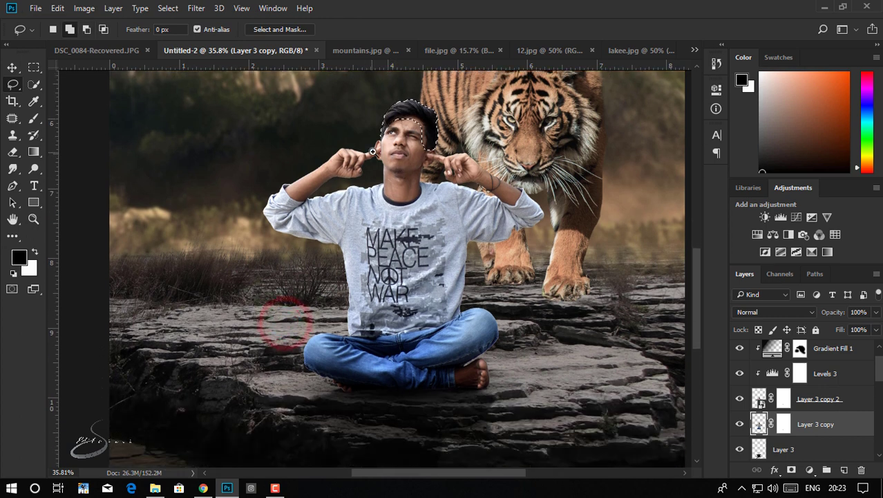
pyautogui.keyDown('ctrl'); pyautogui.click(418, 90); pyautogui.keyUp('ctrl')
# Step: Invert the selection, apply Layer 3 copy's mask permanently, and deselect
pyautogui.rightClick(466, 188)
pyautogui.click(511, 212)
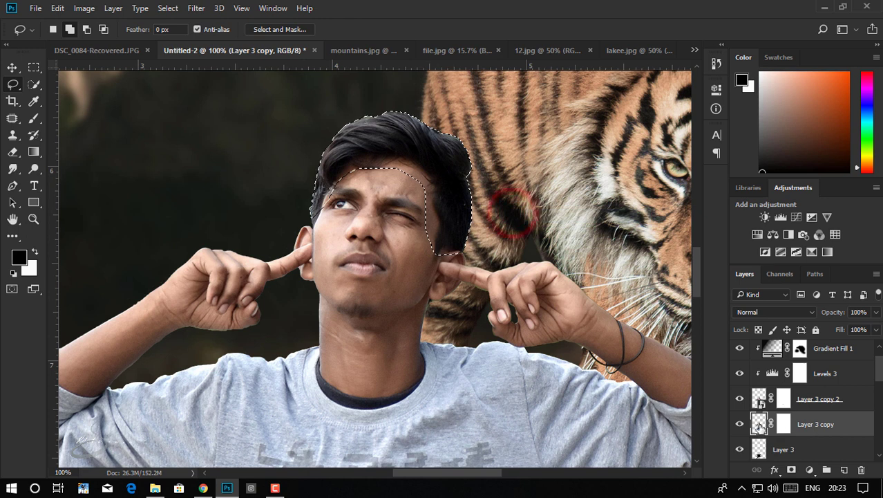
pyautogui.rightClick(781, 424)
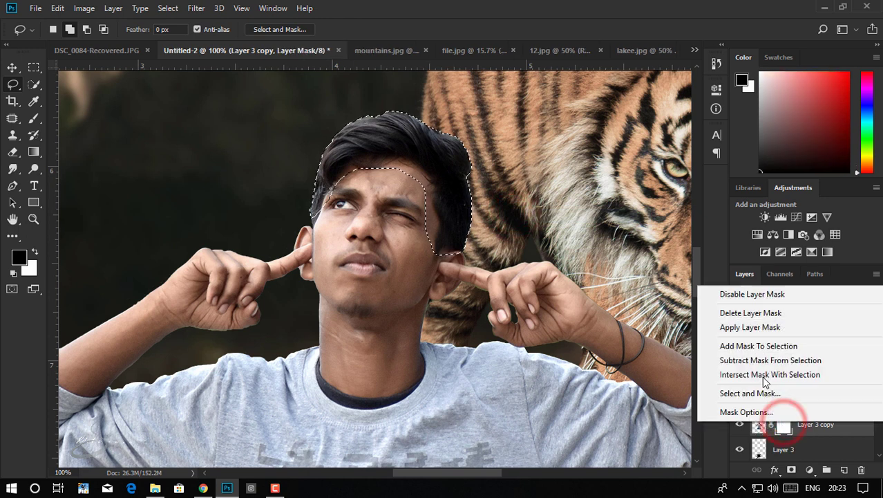
pyautogui.click(753, 328)
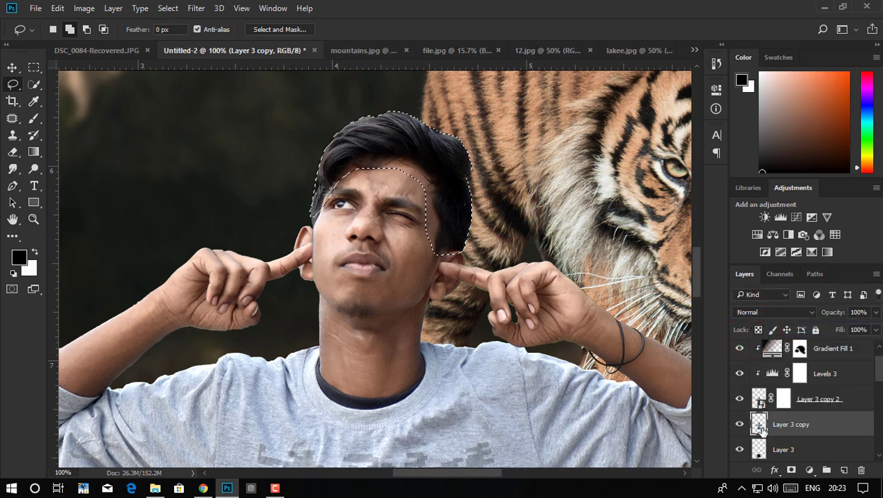
pyautogui.hotkey('ctrl', 'd')
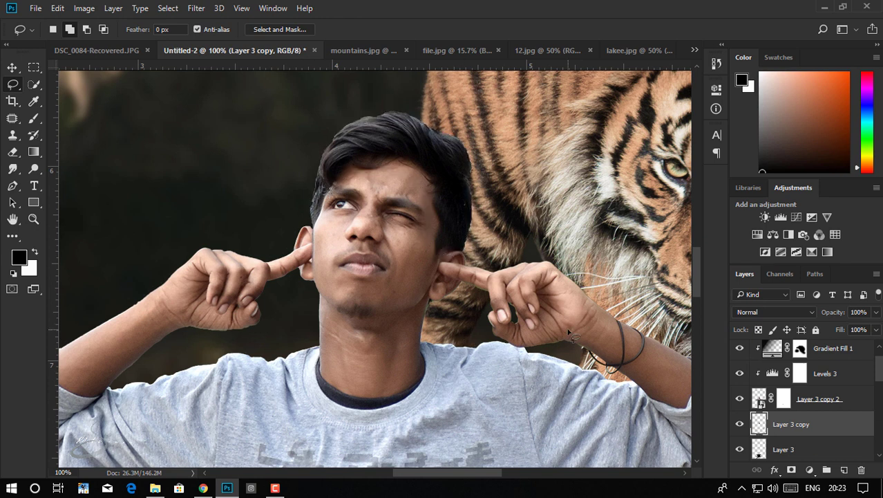
pyautogui.scroll(-2, 354, 288)
pyautogui.click(12, 67)
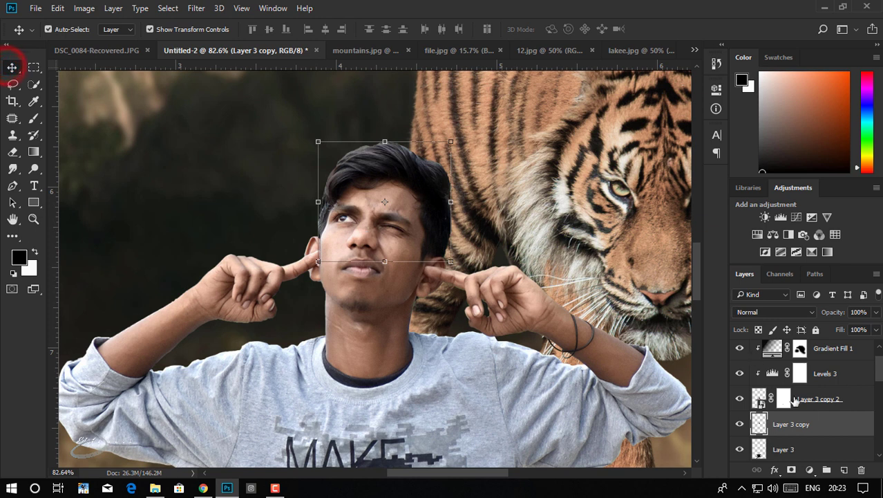
# Step: Place Layer 3 copy above Vibrance 5, release its clipping mask, and preview it solo
pyautogui.scroll(1, 807, 432)
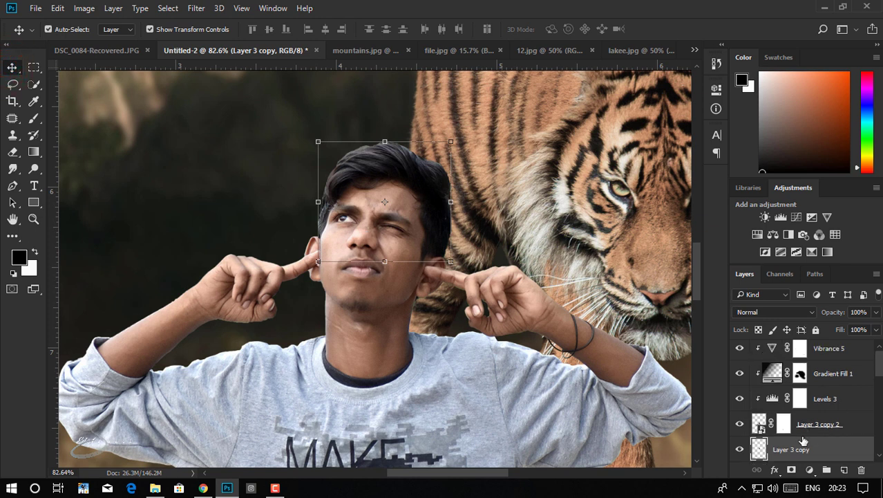
pyautogui.moveTo(798, 454); pyautogui.dragTo(805, 415)
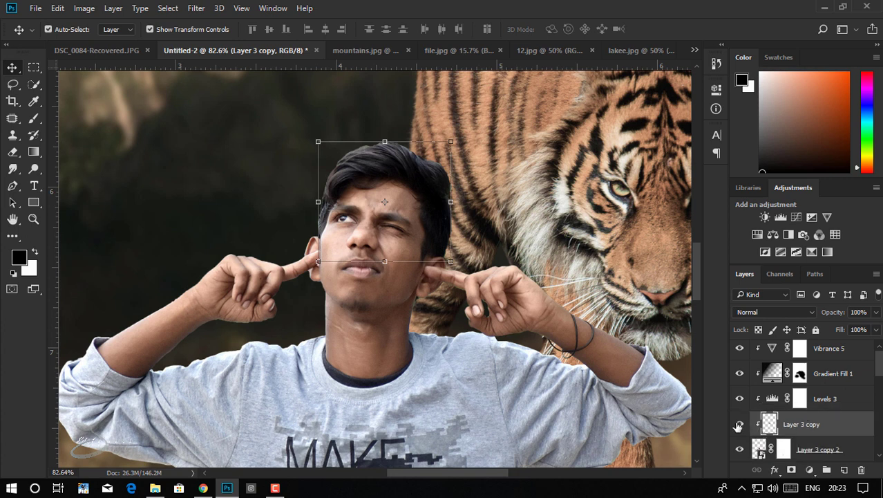
pyautogui.moveTo(820, 424)
pyautogui.mouseDown()
pyautogui.moveTo(828, 329)
pyautogui.moveTo(824, 350)
pyautogui.mouseUp()
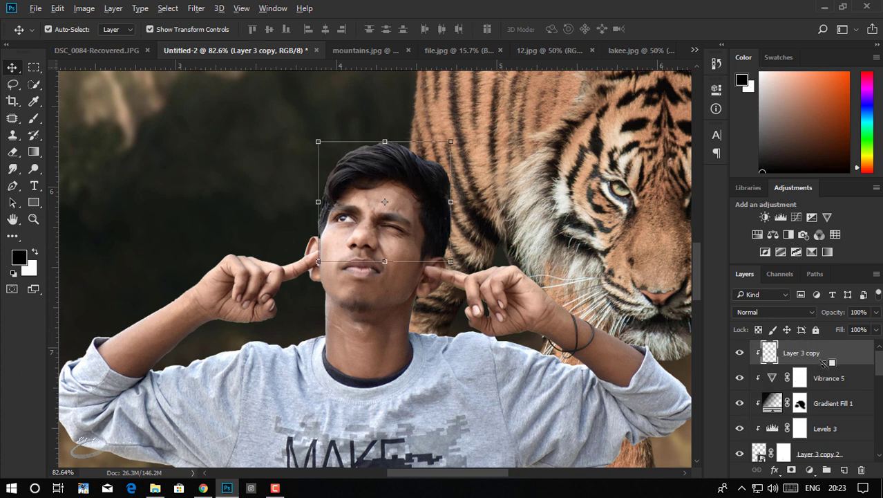
pyautogui.keyDown('alt'); pyautogui.click(824, 363); pyautogui.keyUp('alt')
pyautogui.keyDown('alt'); pyautogui.click(740, 353); pyautogui.keyUp('alt')
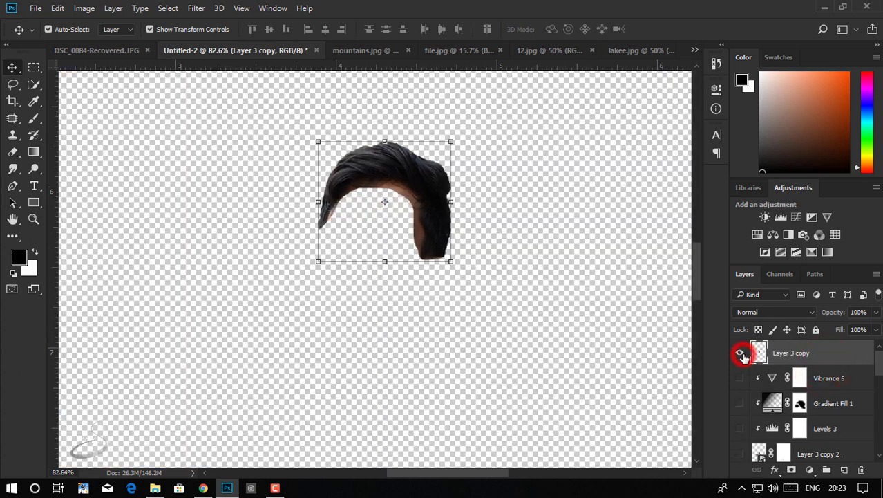
pyautogui.keyDown('alt'); pyautogui.click(739, 353); pyautogui.keyUp('alt')
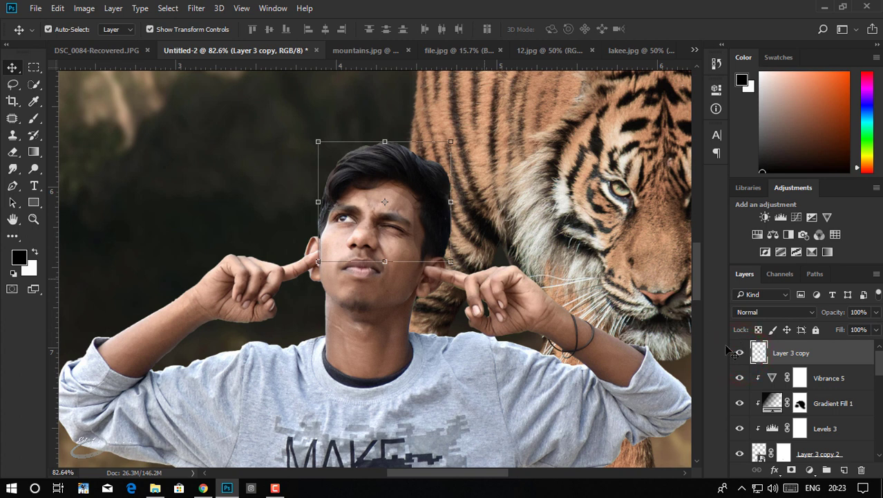
pyautogui.click(13, 169)
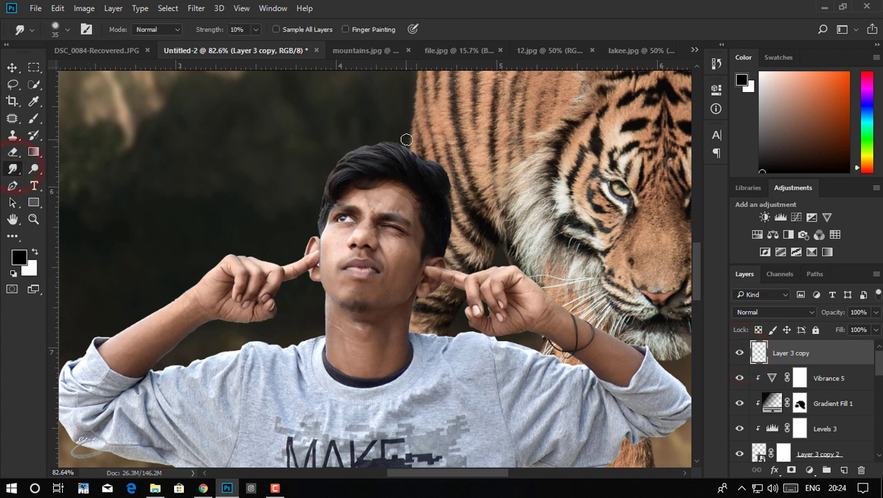
# Step: With a 15 px smudge preset at 82% strength, pull wisps from the hair's top edge
pyautogui.rightClick(580, 348)
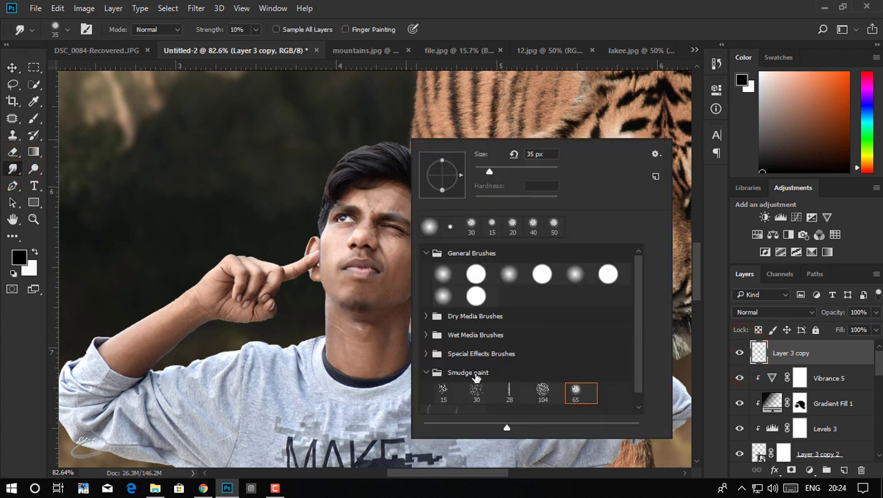
pyautogui.click(477, 392)
pyautogui.click(443, 391)
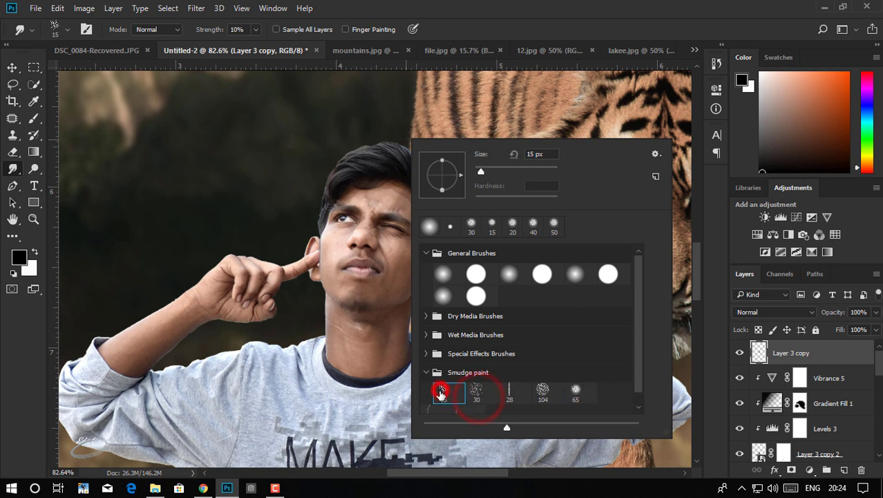
pyautogui.click(350, 147)
pyautogui.hotkey('ctrl', '+')
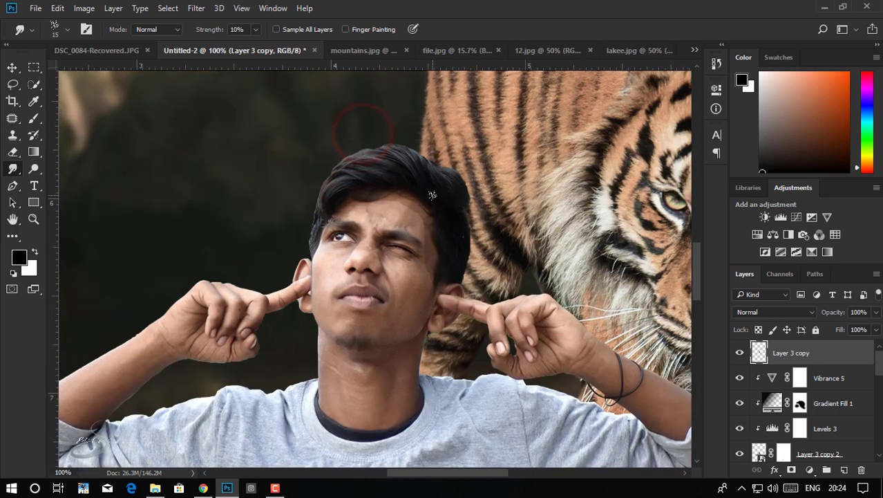
pyautogui.scroll(2, 480, 205)
pyautogui.scroll(1, 479, 206)
pyautogui.moveTo(201, 30); pyautogui.dragTo(249, 62)
pyautogui.moveTo(462, 279)
pyautogui.mouseDown()
pyautogui.moveTo(461, 267)
pyautogui.moveTo(407, 218)
pyautogui.moveTo(414, 230)
pyautogui.moveTo(335, 212)
pyautogui.mouseUp()
pyautogui.press(']')
pyautogui.press(']')
pyautogui.moveTo(411, 229)
pyautogui.mouseDown()
pyautogui.moveTo(325, 233)
pyautogui.moveTo(335, 239)
pyautogui.moveTo(325, 232)
pyautogui.mouseUp()
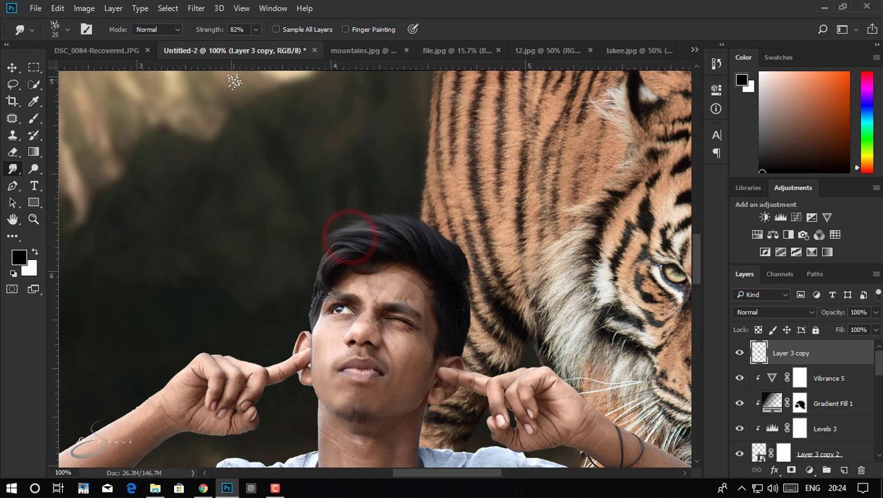
# Step: At 78% strength, smudge the top-left, top and right edges of the hair
pyautogui.moveTo(209, 32); pyautogui.dragTo(205, 32)
pyautogui.moveTo(346, 257)
pyautogui.mouseDown()
pyautogui.moveTo(313, 275)
pyautogui.moveTo(311, 294)
pyautogui.mouseUp()
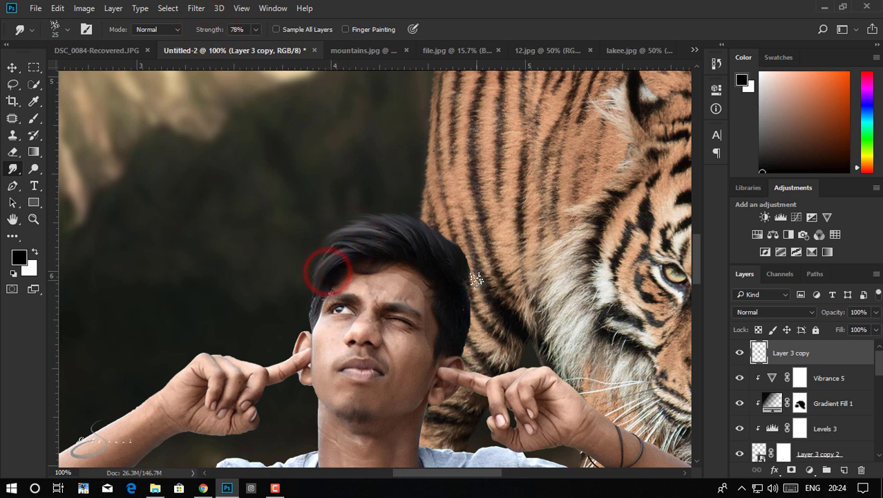
pyautogui.moveTo(415, 248); pyautogui.dragTo(319, 232)
pyautogui.moveTo(388, 222); pyautogui.dragTo(391, 207)
pyautogui.moveTo(472, 301)
pyautogui.mouseDown()
pyautogui.moveTo(468, 290)
pyautogui.moveTo(472, 308)
pyautogui.mouseUp()
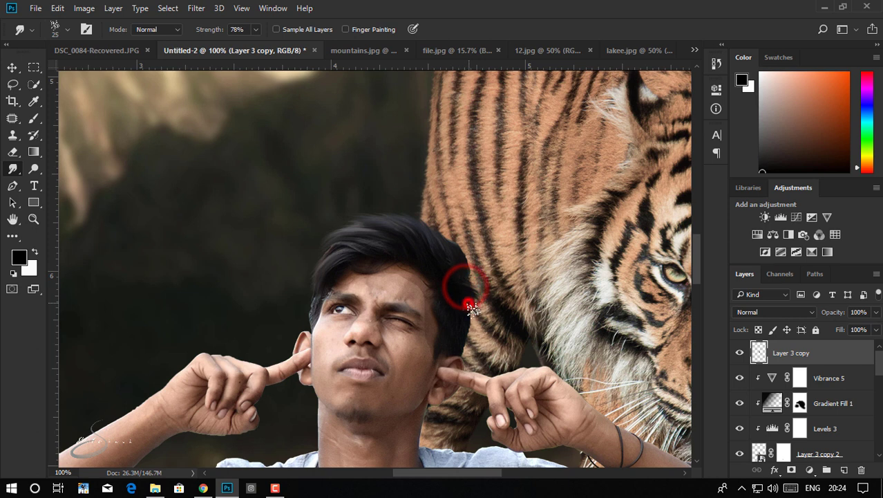
# Step: With a different smudge preset, blend the right hair edge and crown into the background
pyautogui.rightClick(459, 266)
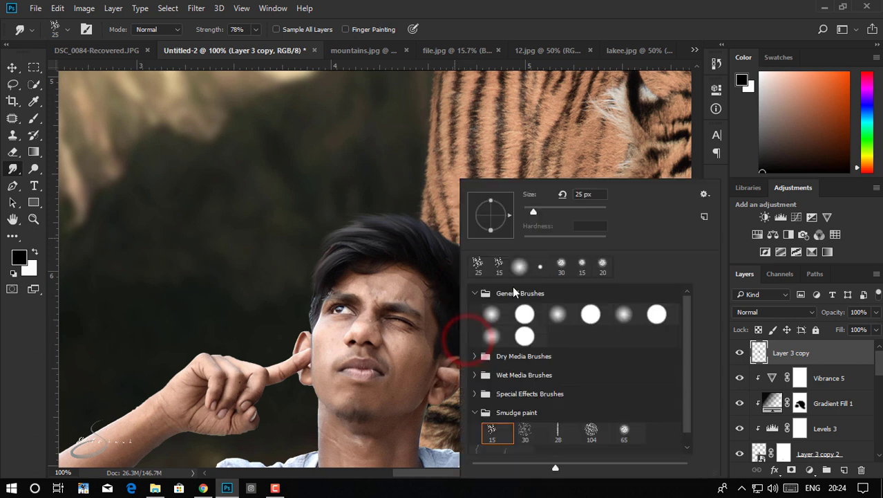
pyautogui.click(525, 430)
pyautogui.click(436, 241)
pyautogui.moveTo(435, 242); pyautogui.dragTo(459, 264)
pyautogui.moveTo(442, 232)
pyautogui.mouseDown()
pyautogui.moveTo(445, 274)
pyautogui.moveTo(406, 253)
pyautogui.moveTo(396, 232)
pyautogui.moveTo(391, 257)
pyautogui.moveTo(335, 257)
pyautogui.moveTo(308, 322)
pyautogui.moveTo(314, 317)
pyautogui.mouseUp()
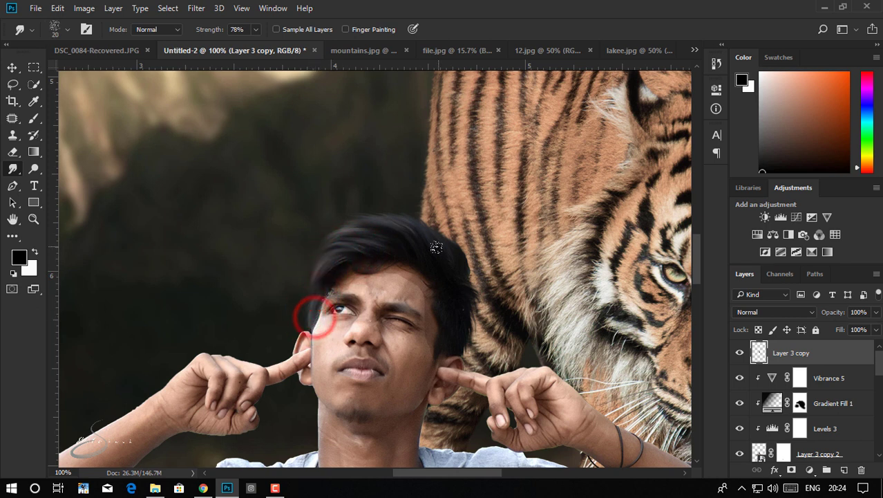
pyautogui.moveTo(420, 248)
pyautogui.mouseDown()
pyautogui.moveTo(390, 254)
pyautogui.moveTo(387, 222)
pyautogui.moveTo(433, 242)
pyautogui.mouseUp()
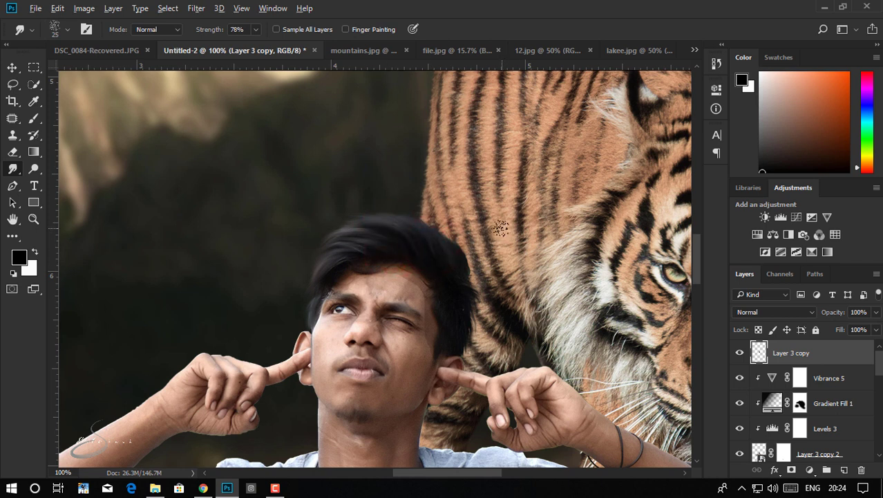
pyautogui.keyDown('alt'); pyautogui.scroll(-3, 501, 229); pyautogui.keyUp('alt')
pyautogui.keyDown('alt'); pyautogui.scroll(-2, 498, 207); pyautogui.keyUp('alt')
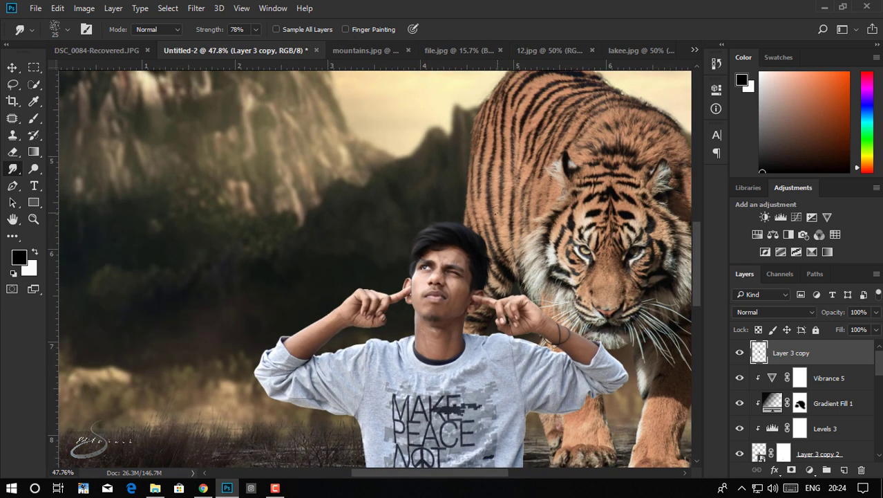
pyautogui.keyDown('alt'); pyautogui.scroll(-1, 323, 227); pyautogui.keyUp('alt')
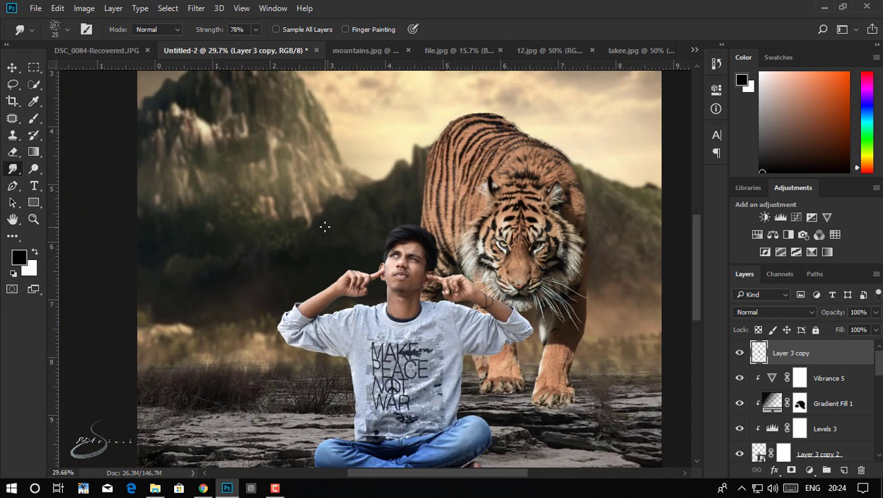
pyautogui.keyDown('alt'); pyautogui.scroll(-1, 324, 225); pyautogui.keyUp('alt')
pyautogui.keyDown('alt'); pyautogui.scroll(-2, 323, 225); pyautogui.keyUp('alt')
pyautogui.keyDown('alt'); pyautogui.scroll(-1, 337, 226); pyautogui.keyUp('alt')
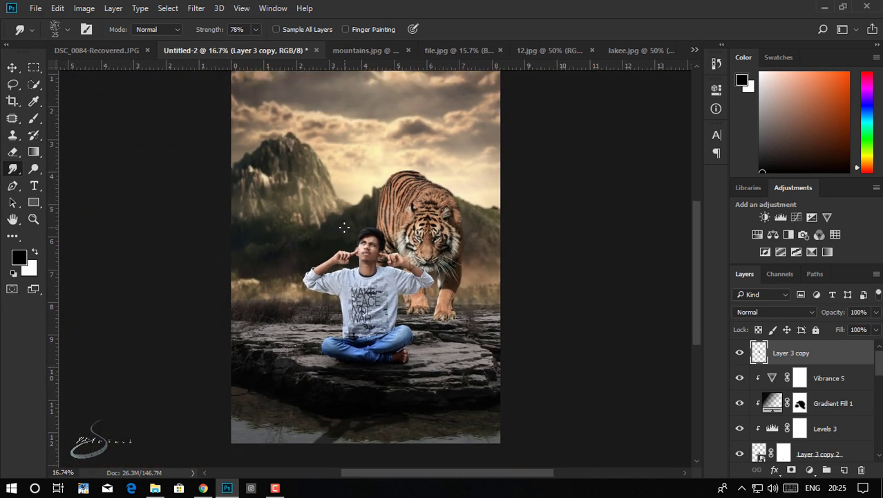
pyautogui.keyDown('alt'); pyautogui.scroll(-1, 345, 226); pyautogui.keyUp('alt')
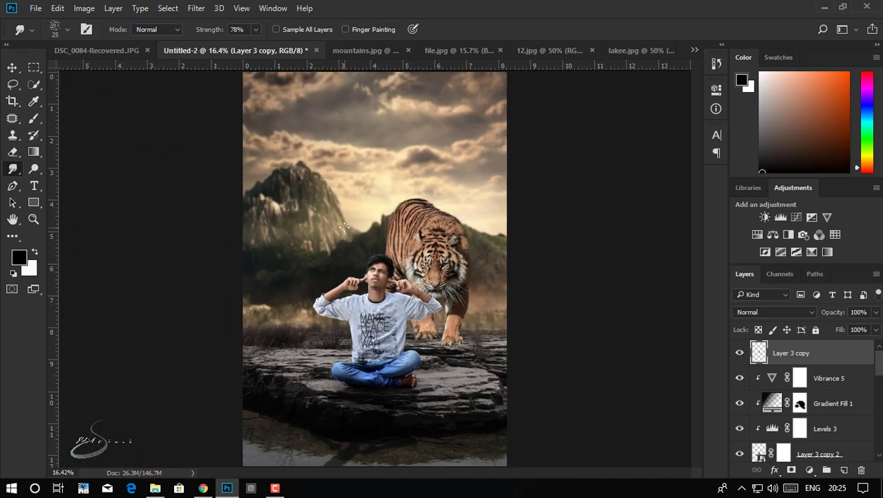
pyautogui.click(12, 67)
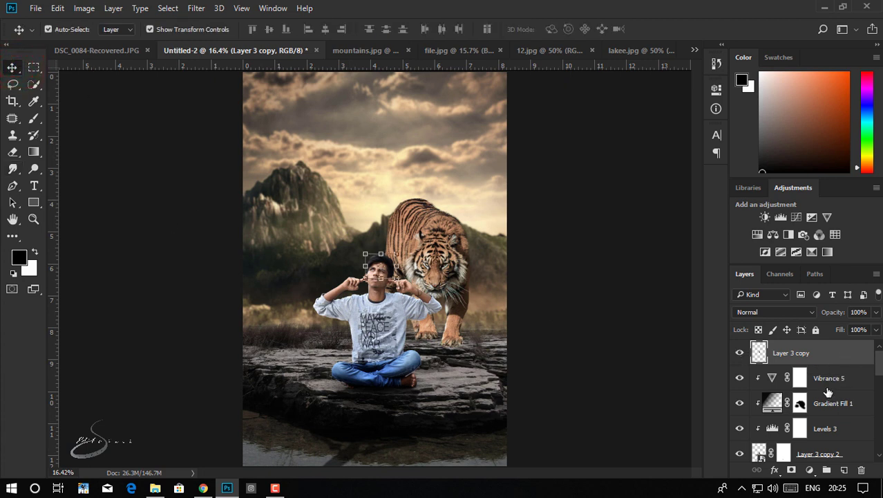
# Step: Select the tiger's Background copy layer and duplicate it
pyautogui.click(624, 284)
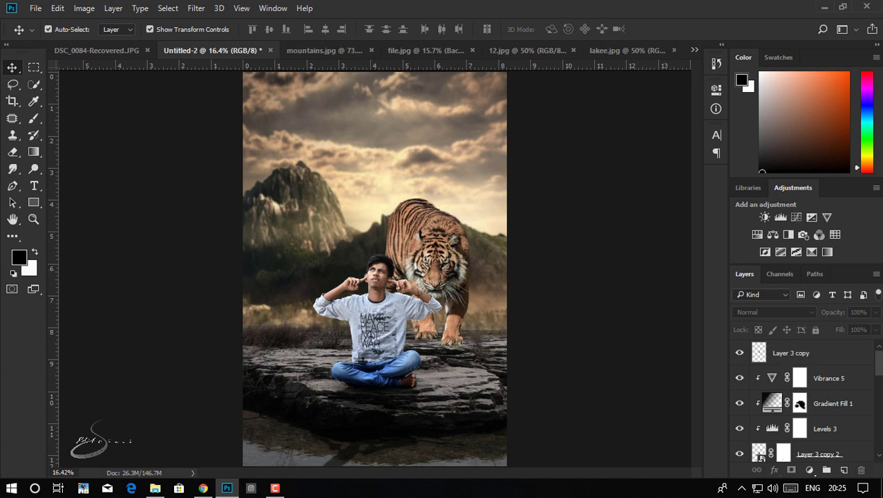
pyautogui.scroll(-1, 833, 429)
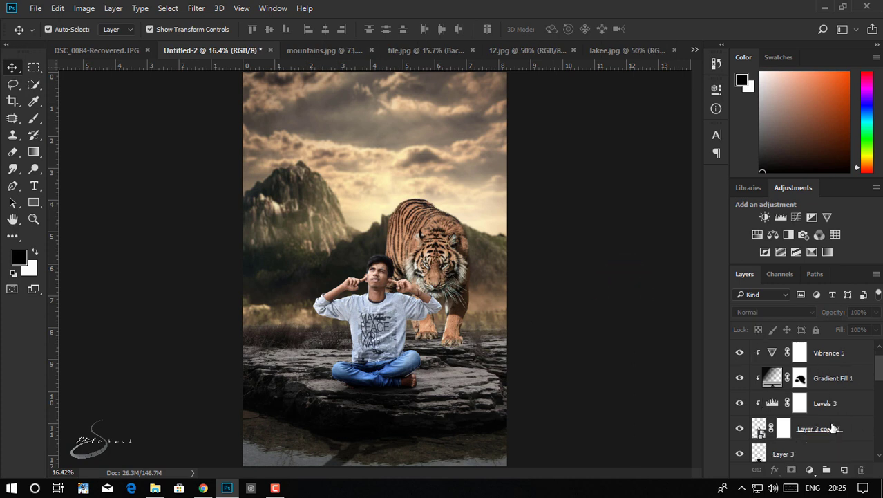
pyautogui.scroll(-1, 833, 429)
pyautogui.click(830, 427)
pyautogui.scroll(-2, 830, 428)
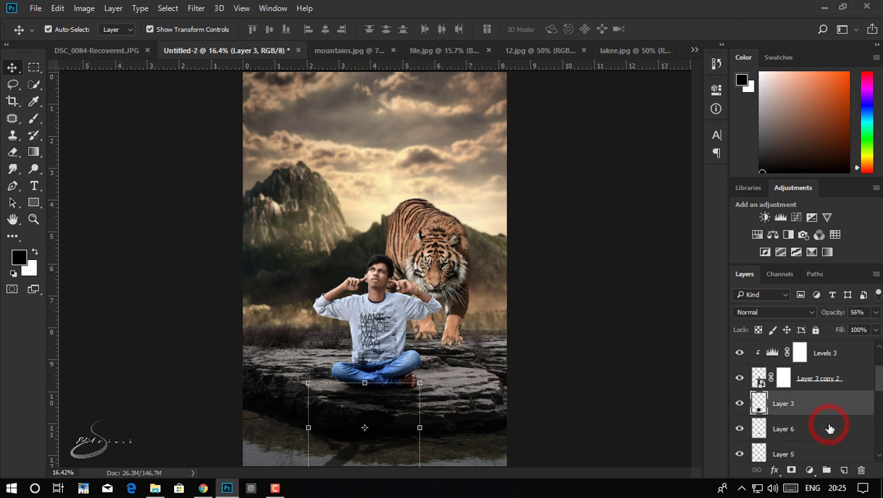
pyautogui.scroll(-2, 830, 429)
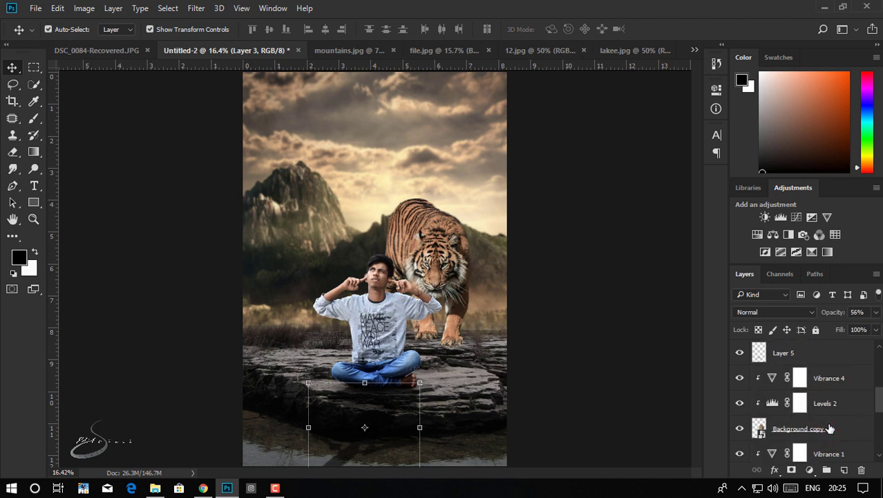
pyautogui.scroll(1, 830, 428)
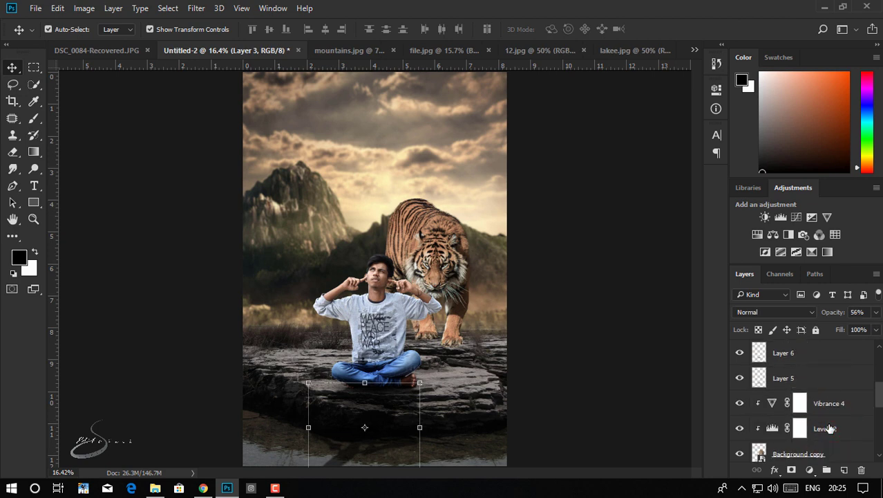
pyautogui.click(475, 267)
pyautogui.scroll(-1, 821, 429)
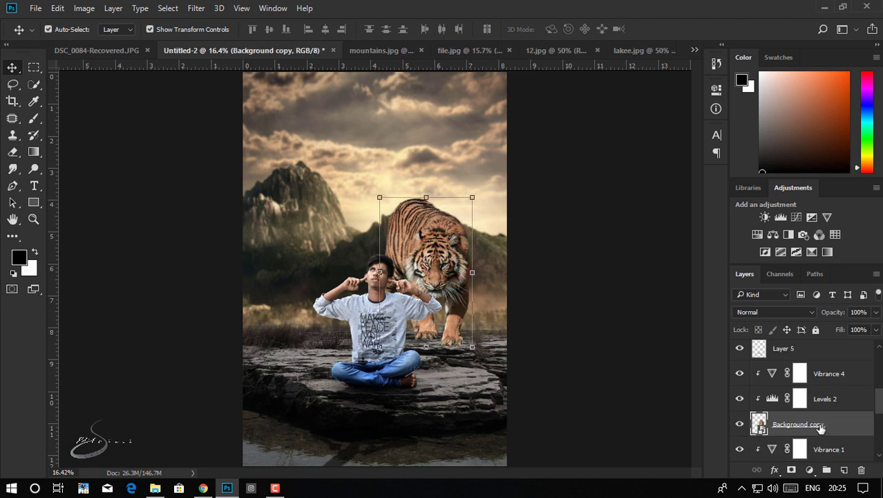
pyautogui.scroll(-1, 820, 429)
pyautogui.hotkey('ctrl', 'j')
# Step: Rasterize Background copy, fill the tiger shape black, and flip it down below the paws
pyautogui.click(833, 423)
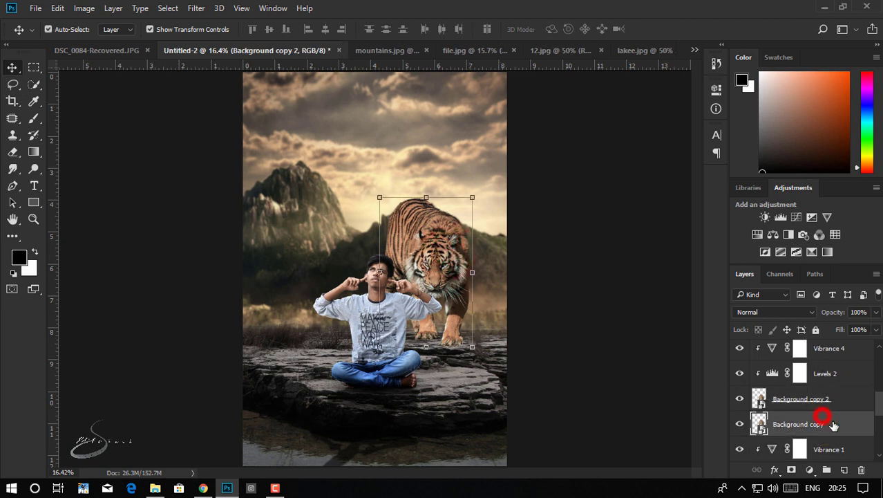
pyautogui.rightClick(837, 423)
pyautogui.click(649, 235)
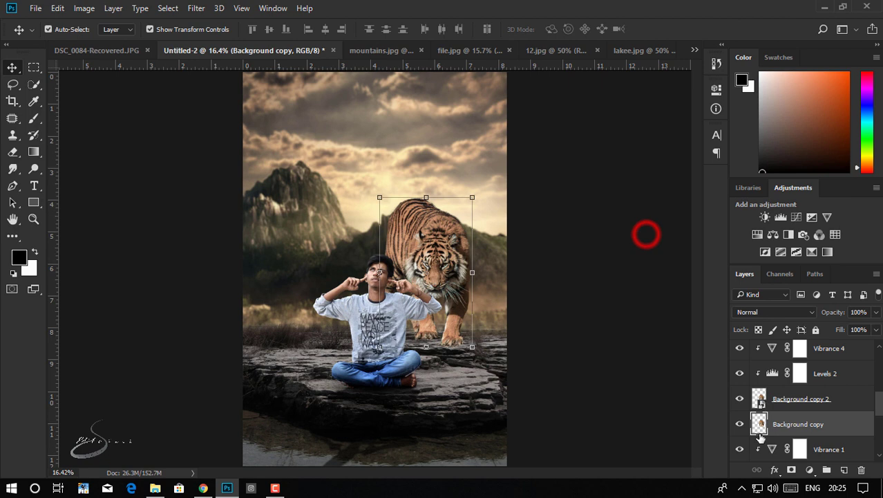
pyautogui.keyDown('ctrl'); pyautogui.click(760, 423); pyautogui.keyUp('ctrl')
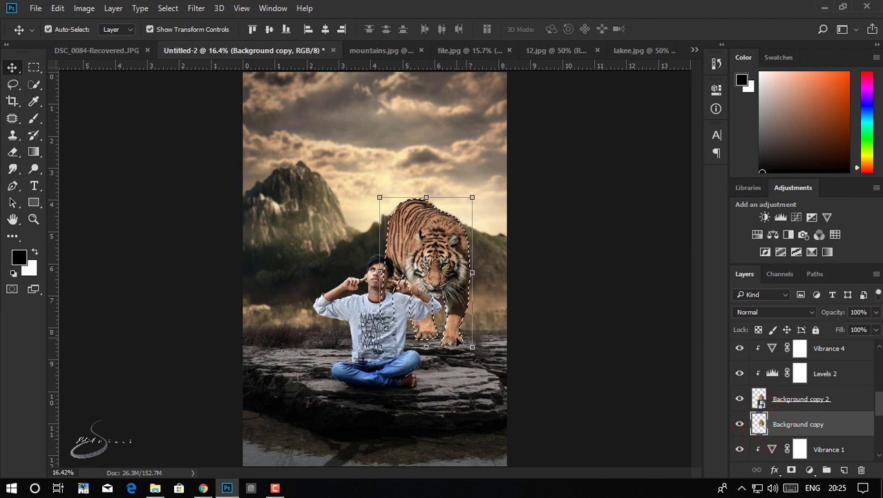
pyautogui.hotkey('ctrl', 'shift', 'i')
pyautogui.press('Delete')
pyautogui.hotkey('ctrl', 'd')
pyautogui.moveTo(433, 197)
pyautogui.mouseDown()
pyautogui.moveTo(438, 413)
pyautogui.moveTo(451, 381)
pyautogui.mouseUp()
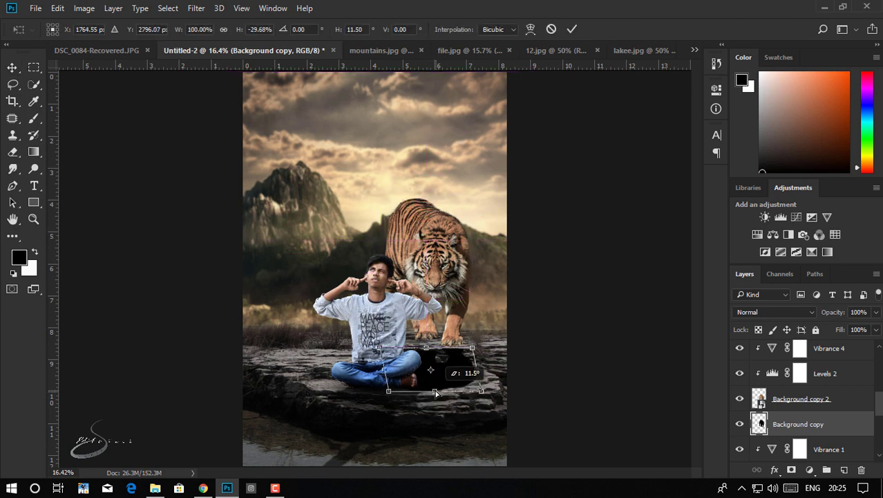
# Step: Warp the black tiger silhouette onto the rock under its paws and set opacity to 32%
pyautogui.rightClick(455, 353)
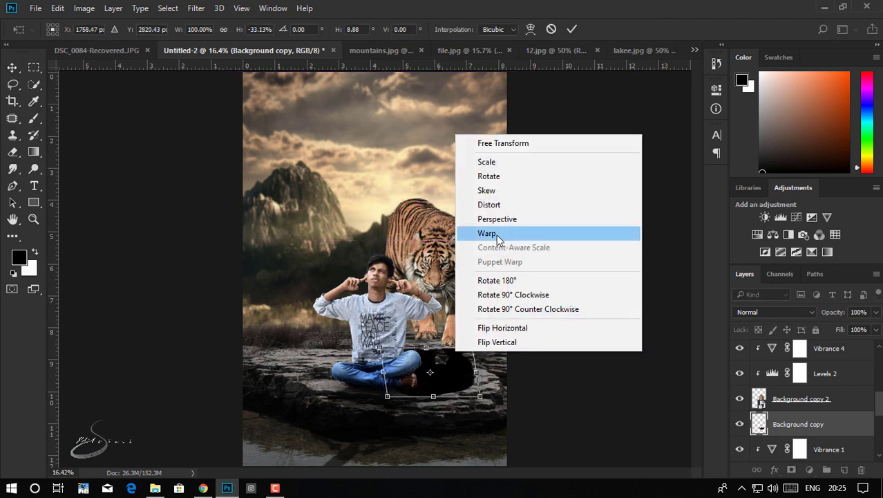
pyautogui.click(496, 234)
pyautogui.moveTo(423, 350); pyautogui.dragTo(425, 335)
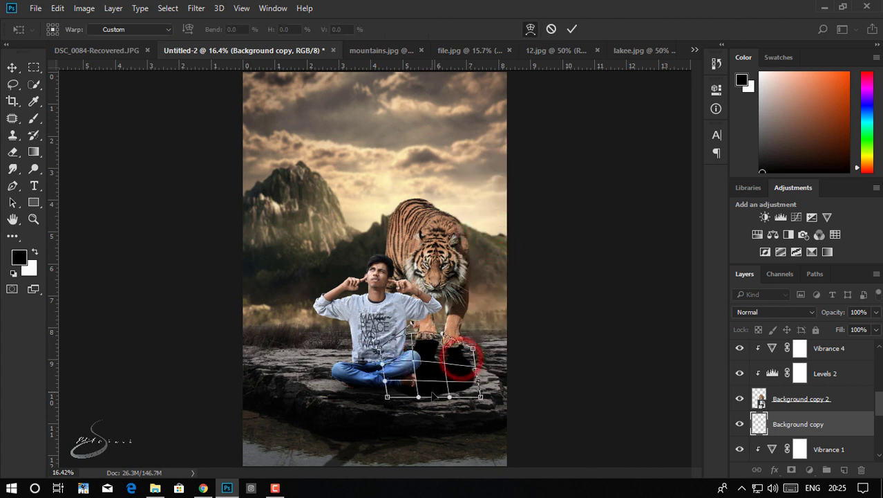
pyautogui.moveTo(418, 397)
pyautogui.mouseDown()
pyautogui.moveTo(481, 452)
pyautogui.moveTo(429, 373)
pyautogui.moveTo(432, 358)
pyautogui.mouseUp()
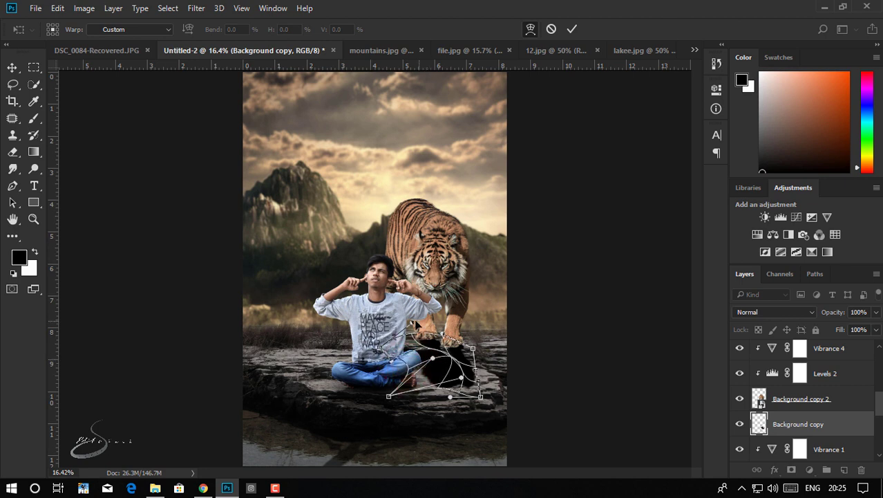
pyautogui.moveTo(413, 325)
pyautogui.mouseDown()
pyautogui.moveTo(399, 330)
pyautogui.moveTo(440, 334)
pyautogui.mouseUp()
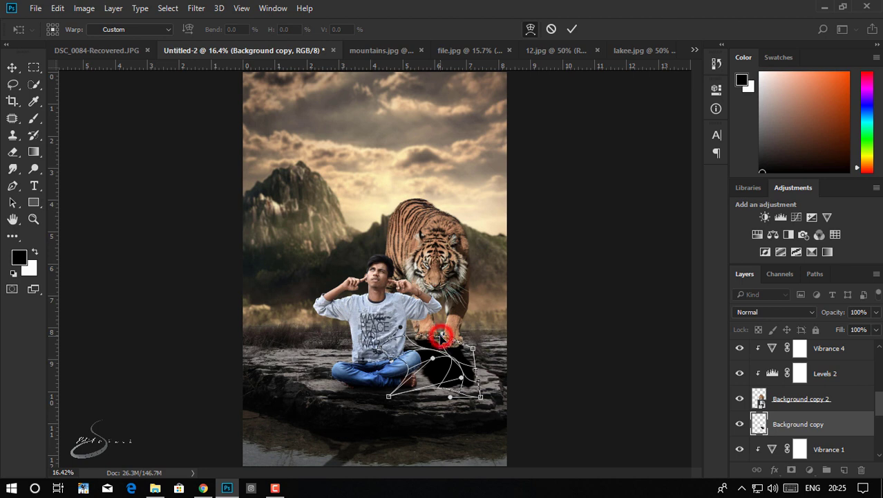
pyautogui.moveTo(480, 395); pyautogui.dragTo(489, 389)
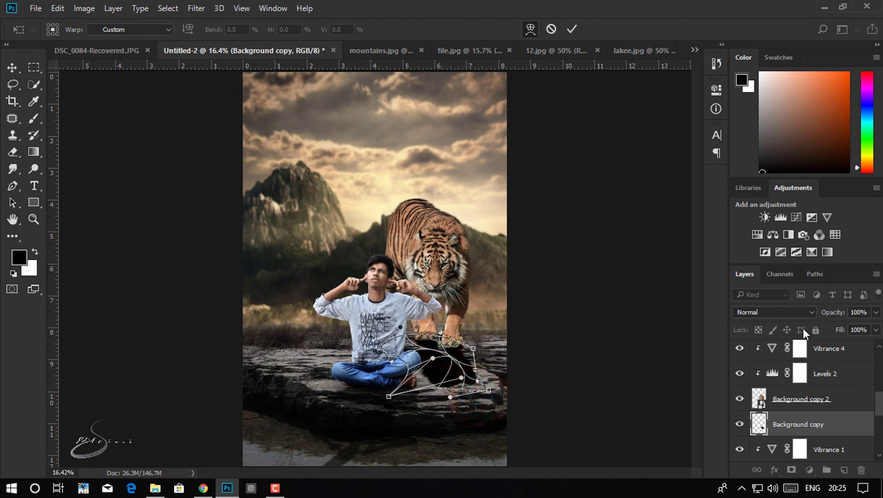
pyautogui.click(572, 29)
pyautogui.moveTo(833, 312); pyautogui.dragTo(798, 326)
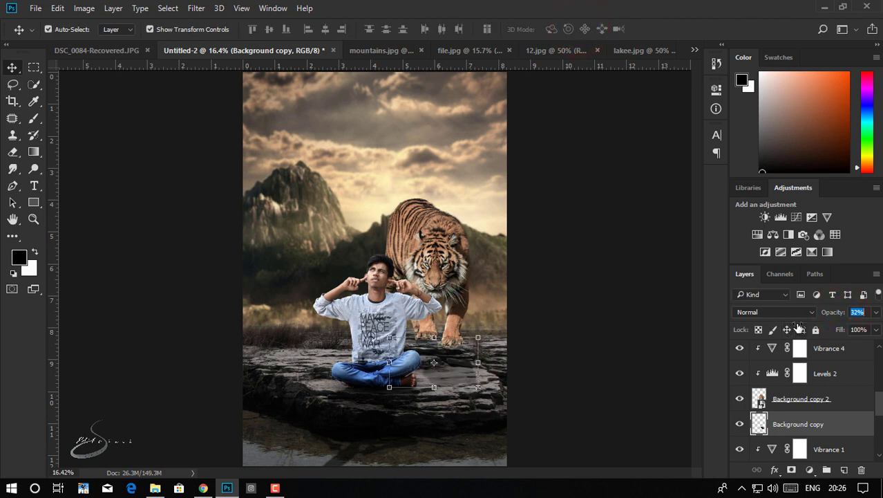
# Step: Zoom in and add a layer mask to Background copy 2
pyautogui.keyDown('ctrl'); pyautogui.click(449, 362); pyautogui.keyUp('ctrl')
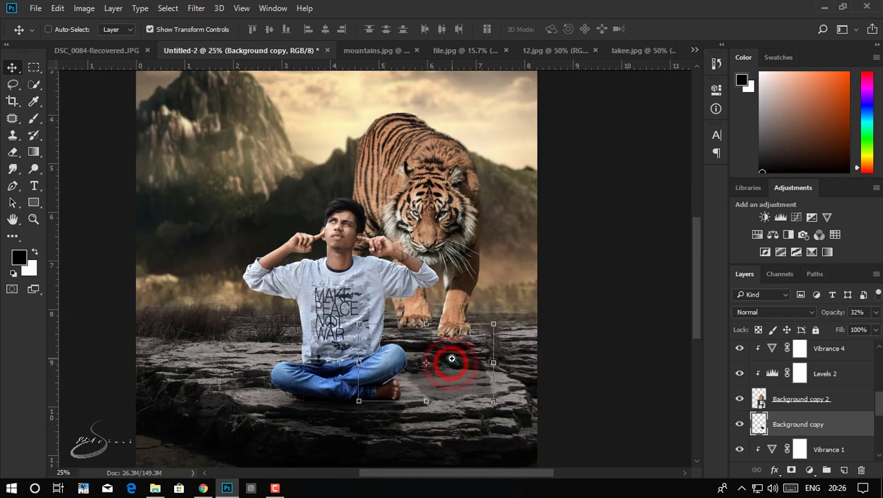
pyautogui.keyDown('alt'); pyautogui.scroll(3, 477, 322); pyautogui.keyUp('alt')
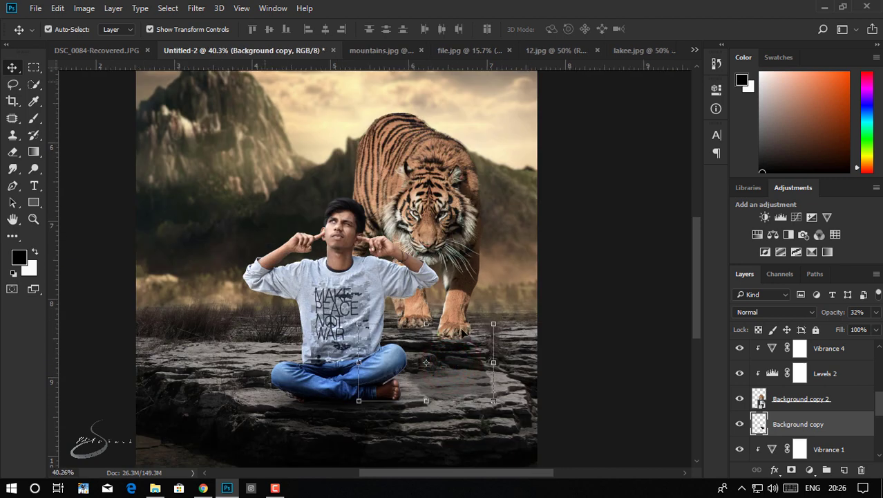
pyautogui.click(861, 402)
pyautogui.click(791, 470)
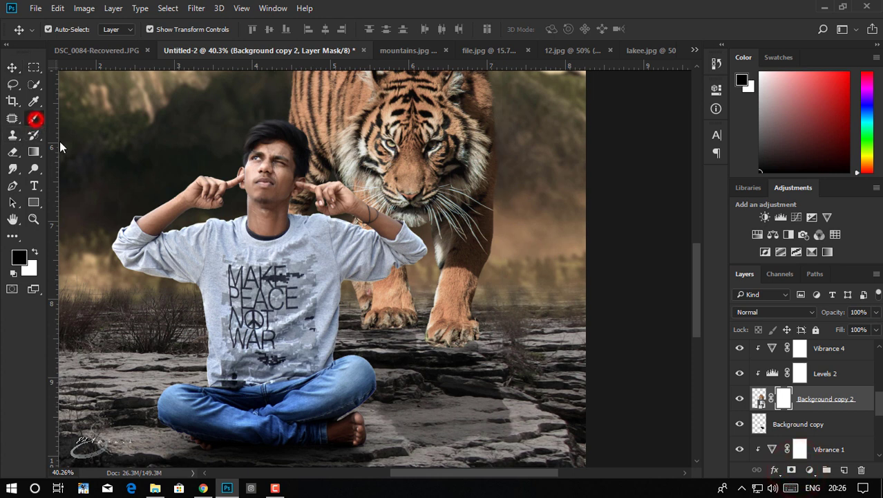
# Step: Paint black on the mask to hide the rock beneath the tiger's paw, using a smaller brush
pyautogui.click(34, 117)
pyautogui.keyDown('alt'); pyautogui.scroll(2, 440, 244); pyautogui.keyUp('alt')
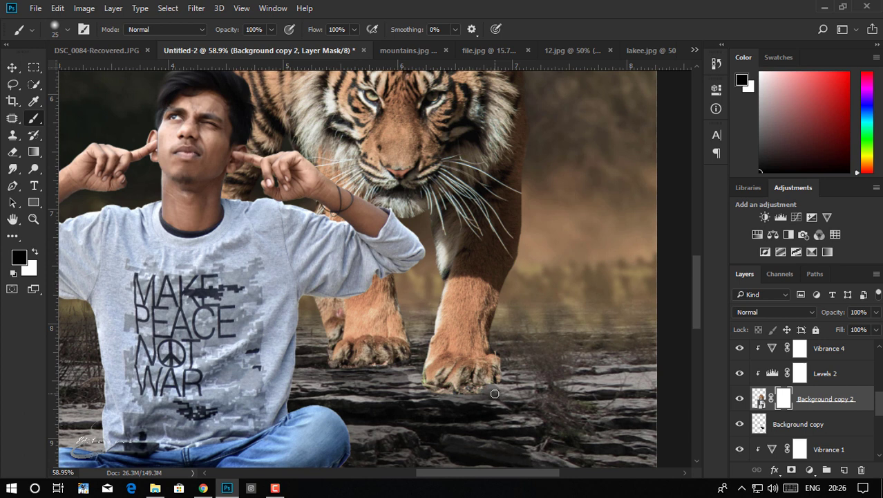
pyautogui.moveTo(477, 392); pyautogui.dragTo(464, 387)
pyautogui.moveTo(478, 399); pyautogui.dragTo(474, 410)
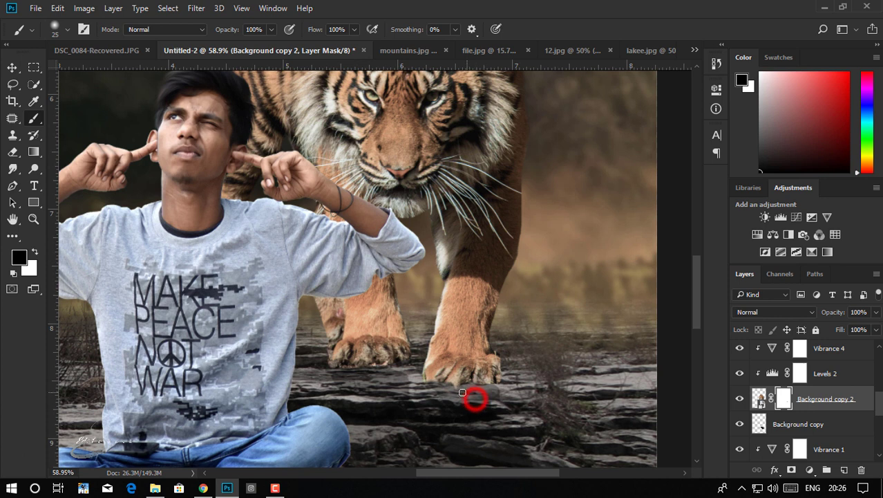
pyautogui.scroll(2, 374, 376)
pyautogui.scroll(1, 374, 376)
pyautogui.press('[')
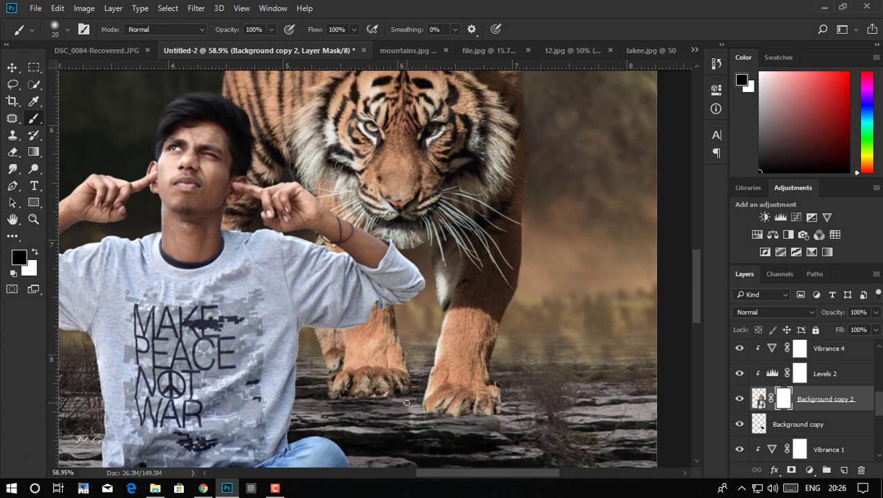
pyautogui.moveTo(387, 395); pyautogui.dragTo(382, 396)
# Step: Mask along the tiger's back and upper back edges with strokes and dabs
pyautogui.scroll(2, 312, 369)
pyautogui.scroll(2, 360, 370)
pyautogui.scroll(1, 407, 369)
pyautogui.scroll(1, 456, 369)
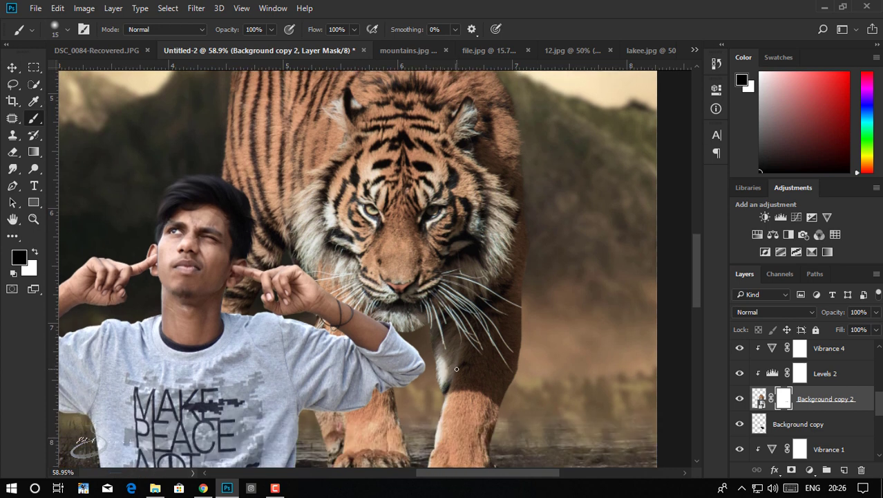
pyautogui.scroll(1, 456, 369)
pyautogui.scroll(1, 467, 291)
pyautogui.scroll(1, 476, 218)
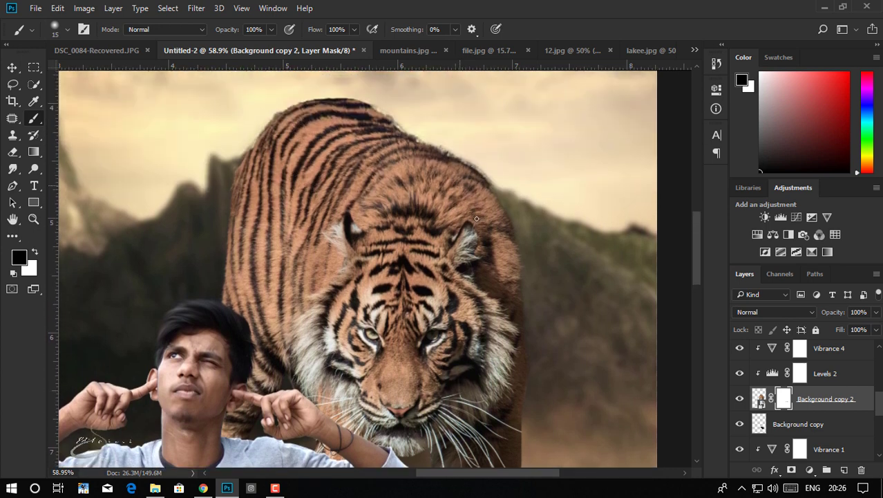
pyautogui.moveTo(380, 108); pyautogui.dragTo(373, 97)
pyautogui.click(377, 105)
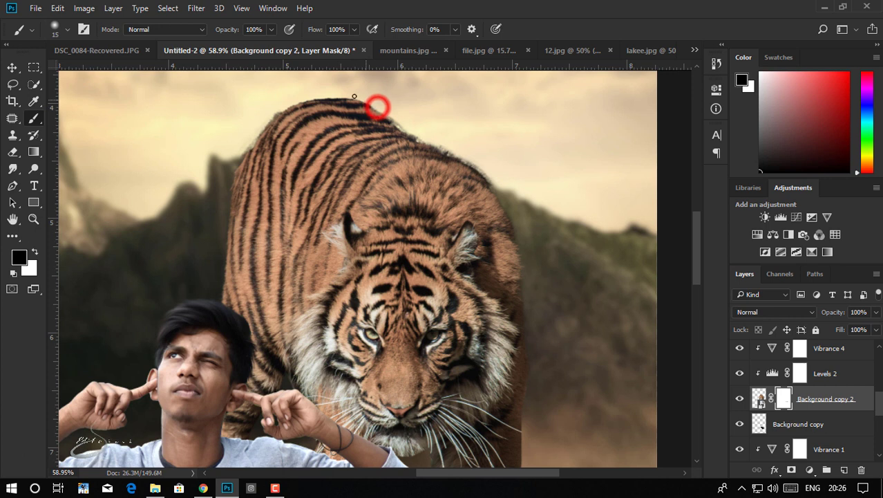
pyautogui.click(269, 118)
pyautogui.click(264, 123)
pyautogui.click(263, 124)
pyautogui.click(385, 112)
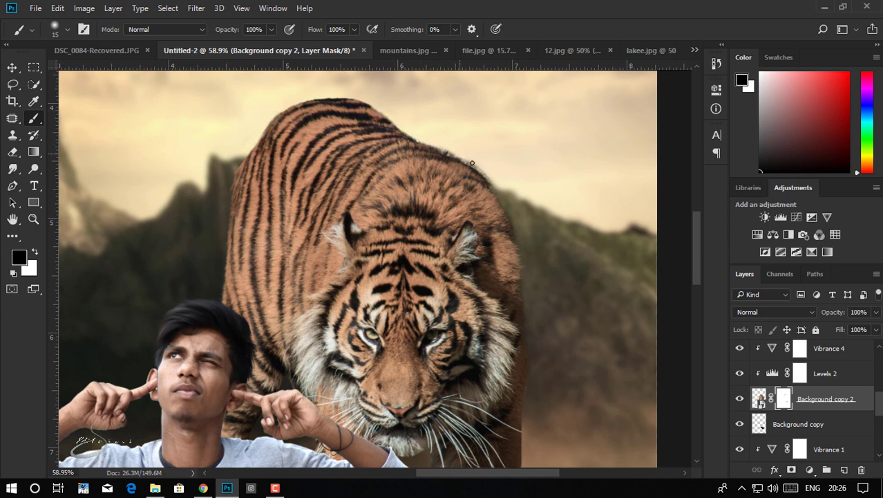
# Step: Dab the mask once more at the tiger's paw
pyautogui.keyDown('alt'); pyautogui.scroll(-2, 530, 191); pyautogui.keyUp('alt')
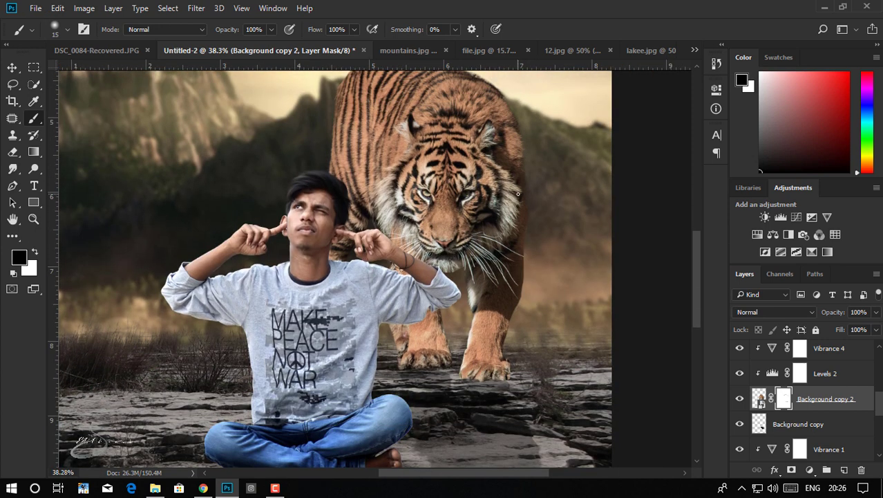
pyautogui.keyDown('alt'); pyautogui.scroll(1, 517, 195); pyautogui.keyUp('alt')
pyautogui.keyDown('alt'); pyautogui.scroll(1, 517, 194); pyautogui.keyUp('alt')
pyautogui.keyDown('alt'); pyautogui.scroll(1, 508, 310); pyautogui.keyUp('alt')
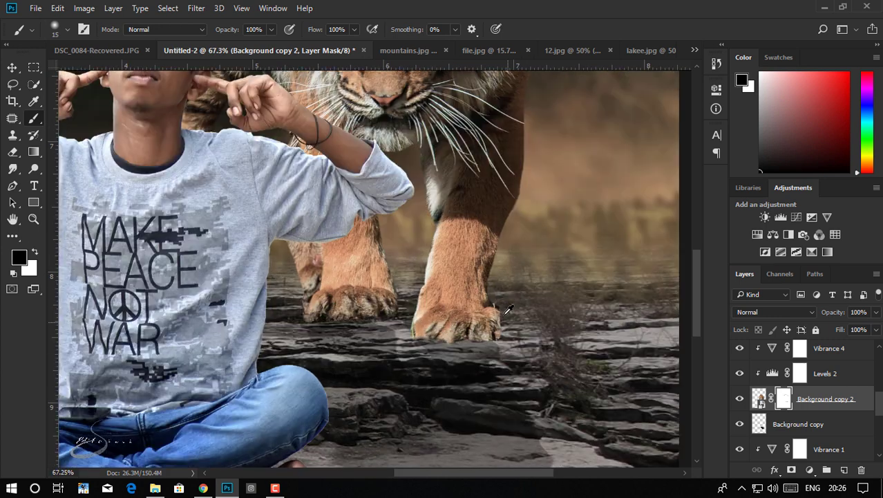
pyautogui.click(496, 300)
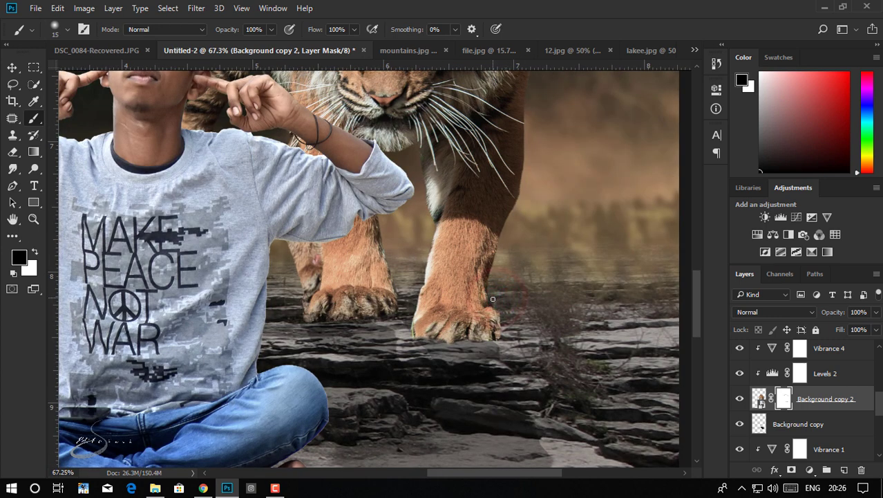
pyautogui.keyDown('alt'); pyautogui.scroll(-2, 521, 326); pyautogui.keyUp('alt')
pyautogui.keyDown('alt'); pyautogui.scroll(-1, 522, 327); pyautogui.keyUp('alt')
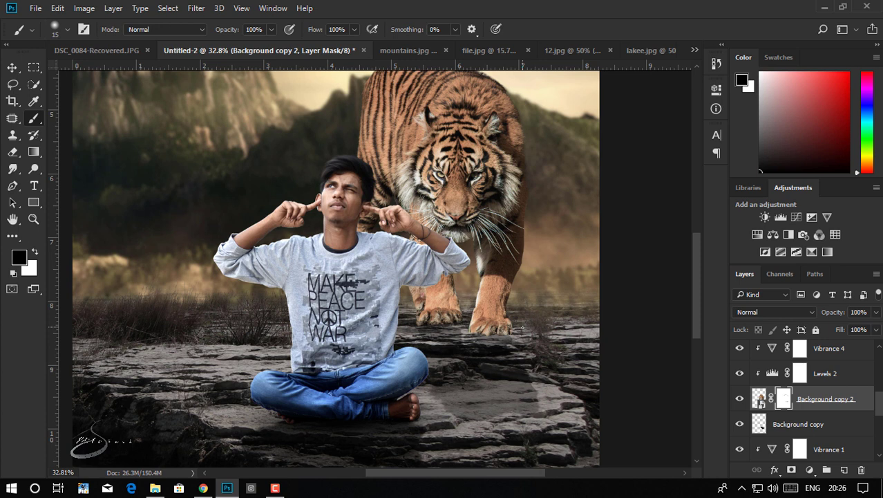
pyautogui.click(836, 425)
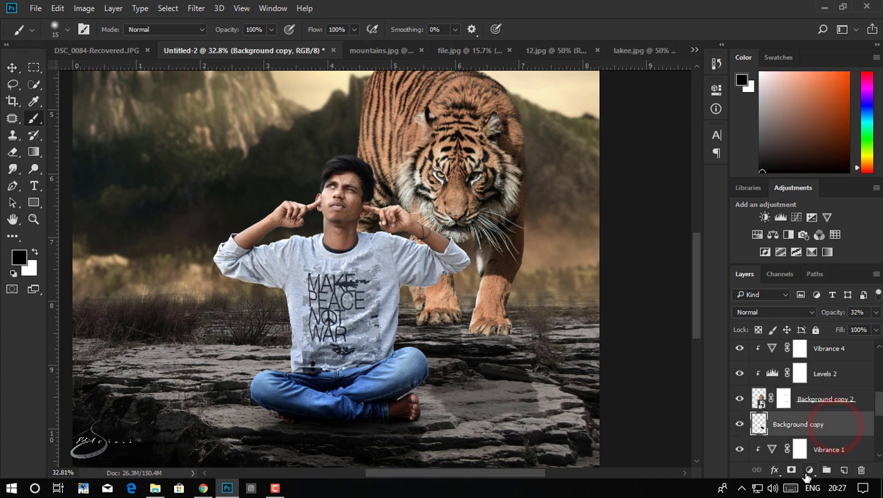
# Step: Create Layer 7 above Background copy and dab dark touches at four spots around the paws
pyautogui.click(845, 470)
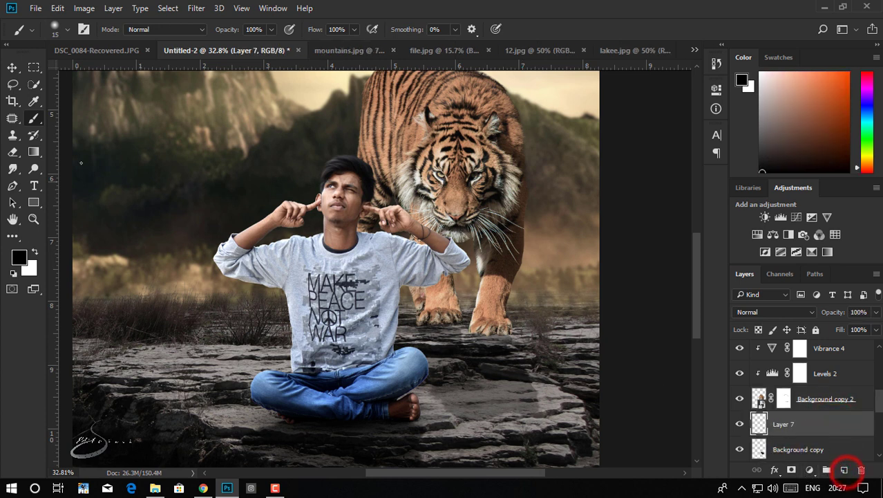
pyautogui.keyDown('alt'); pyautogui.scroll(1, 515, 342); pyautogui.keyUp('alt')
pyautogui.keyDown('alt'); pyautogui.scroll(1, 512, 340); pyautogui.keyUp('alt')
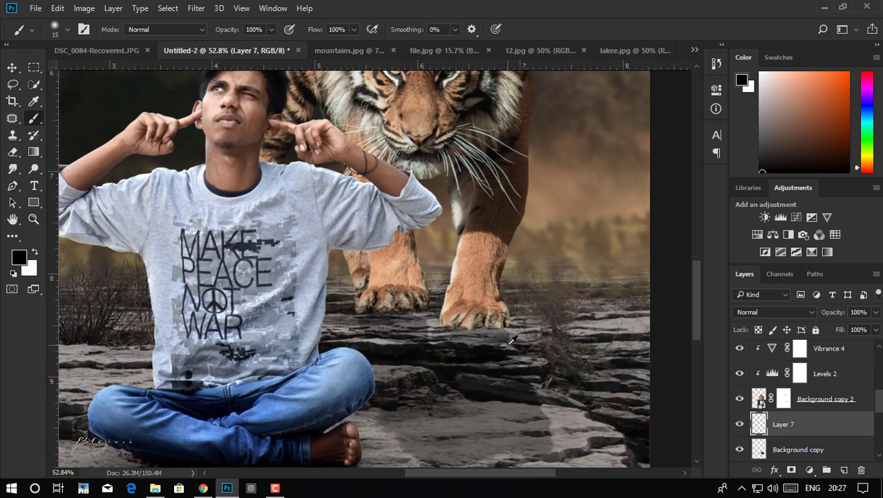
pyautogui.click(501, 319)
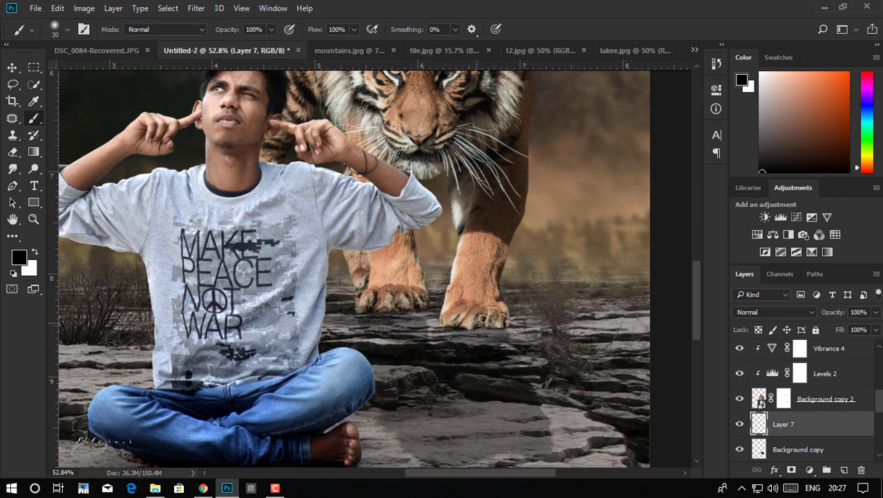
pyautogui.click(444, 322)
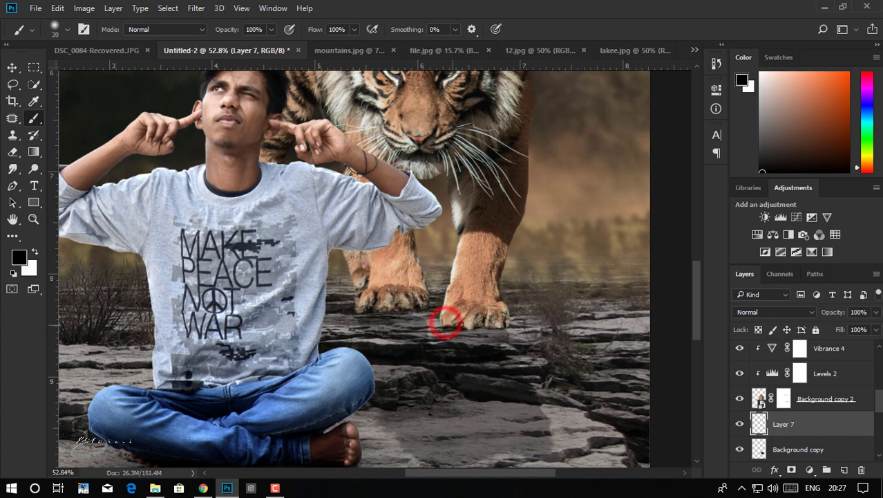
pyautogui.click(418, 299)
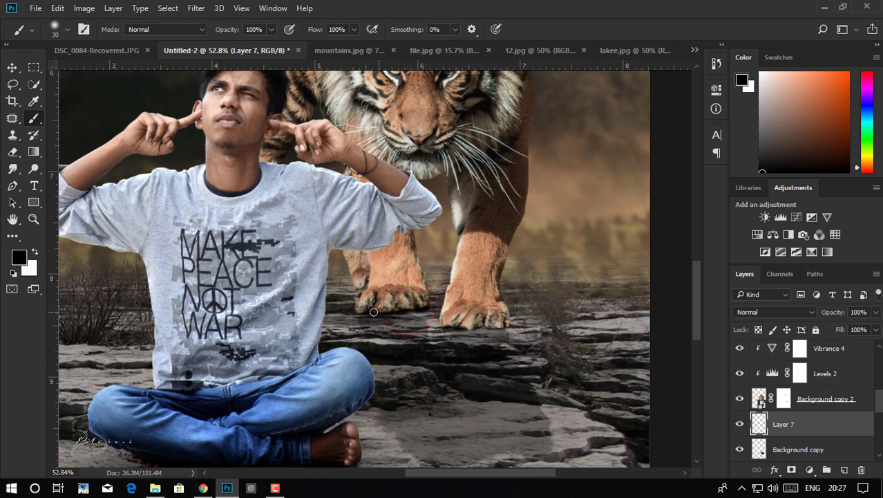
pyautogui.click(457, 320)
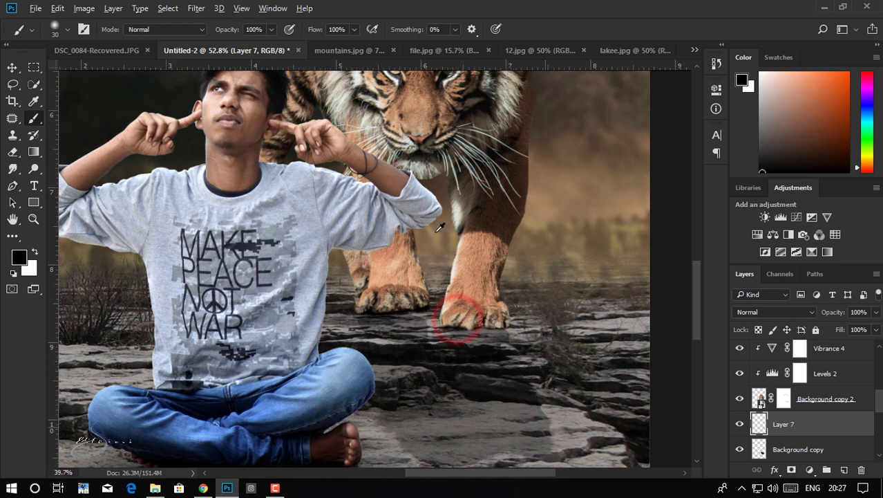
pyautogui.hotkey('ctrl', '0')
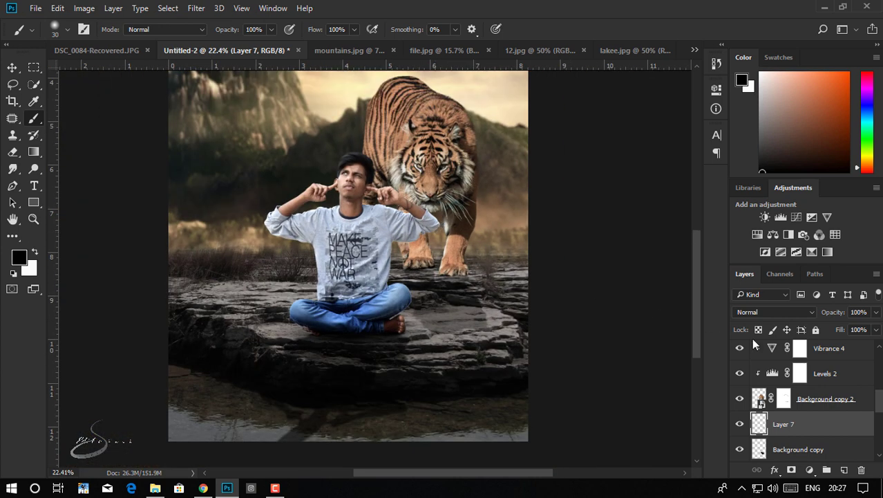
# Step: Lower Layer 7's opacity to 92% and rasterize Background copy 2
pyautogui.moveTo(836, 312); pyautogui.dragTo(833, 313)
pyautogui.scroll(-1, 427, 202)
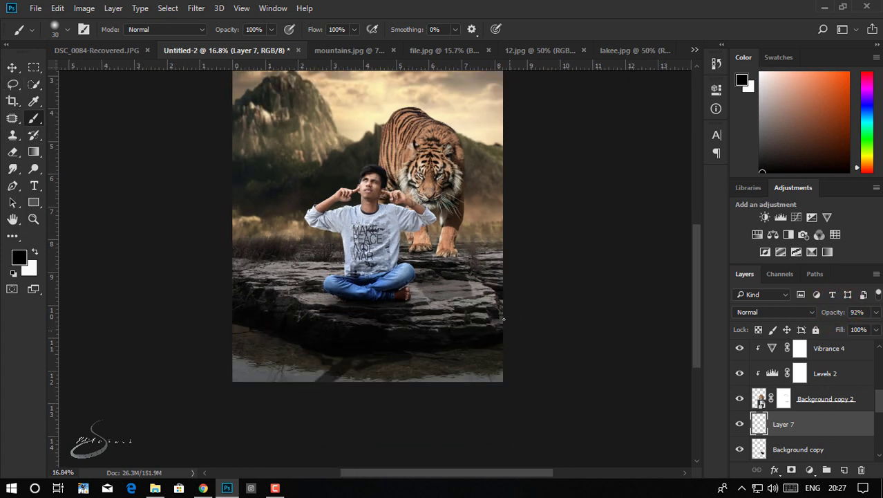
pyautogui.click(838, 401)
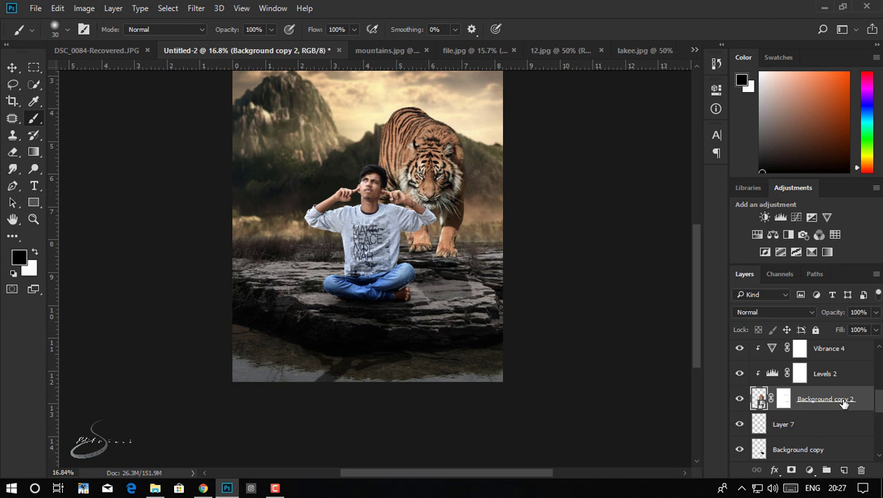
pyautogui.rightClick(843, 403)
pyautogui.click(607, 296)
# Step: Remove the layer mask from Background copy 2
pyautogui.moveTo(441, 166)
pyautogui.mouseDown()
pyautogui.moveTo(464, 132)
pyautogui.moveTo(505, 114)
pyautogui.mouseUp()
pyautogui.rightClick(784, 399)
pyautogui.click(731, 303)
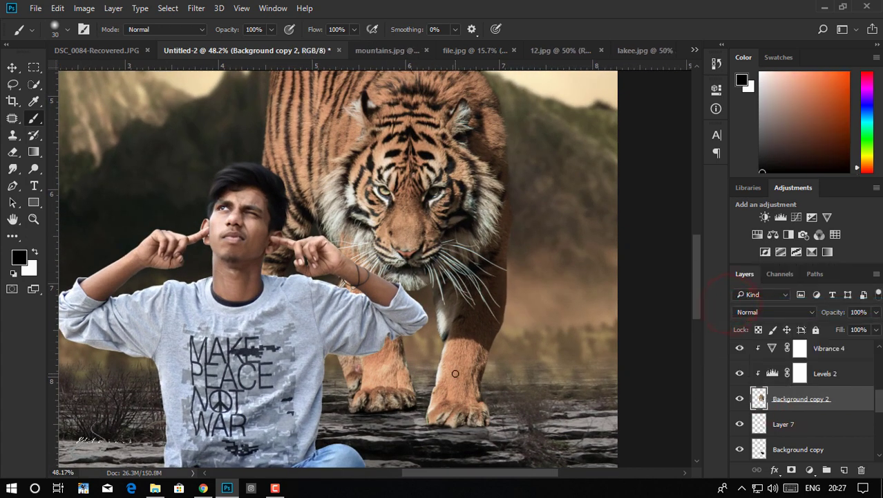
pyautogui.scroll(3, 160, 288)
# Step: Choose the Smudge tool with a 30 px brush
pyautogui.click(8, 168)
pyautogui.scroll(2, 345, 269)
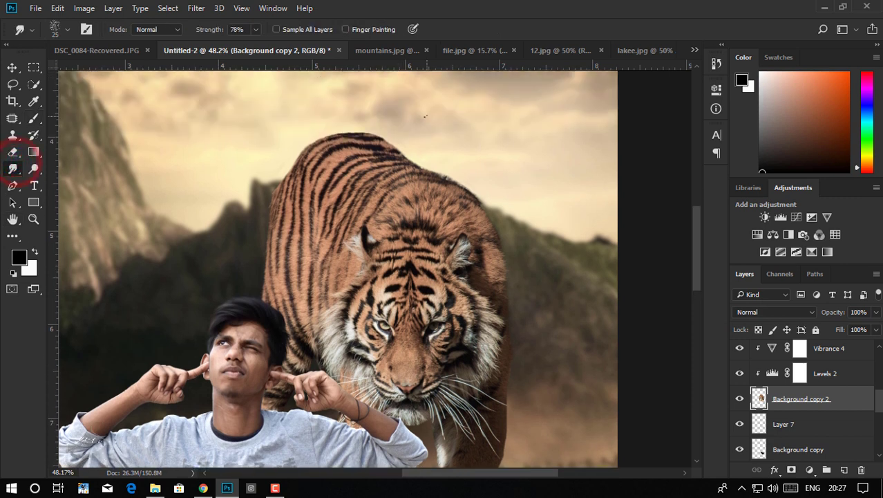
pyautogui.rightClick(448, 239)
pyautogui.doubleClick(493, 372)
pyautogui.scroll(2, 375, 177)
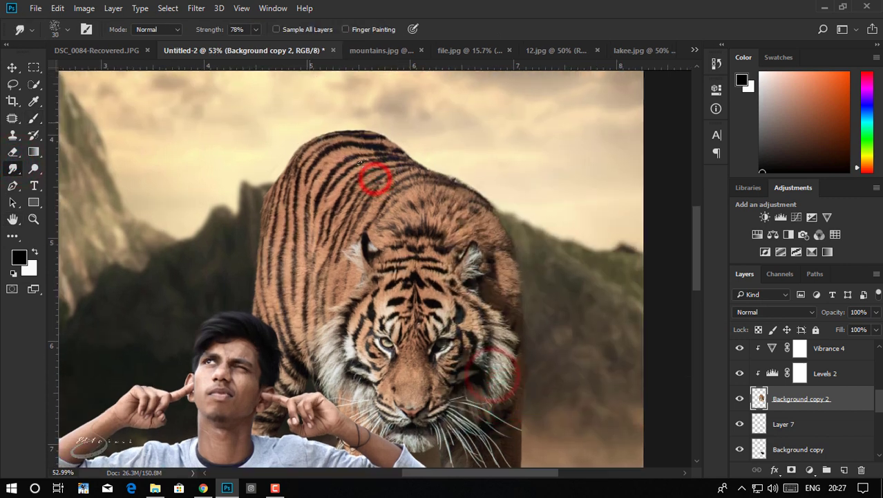
pyautogui.scroll(2, 375, 178)
pyautogui.scroll(1, 512, 181)
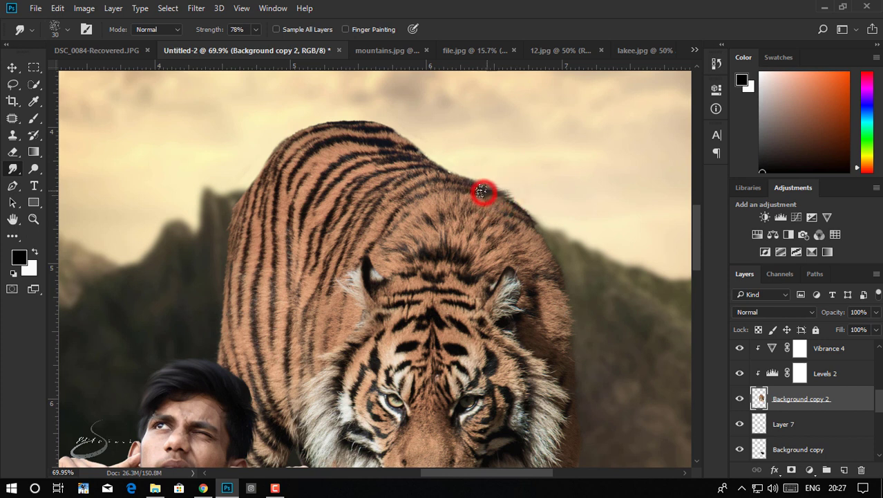
# Step: Smudge the fur along the tiger's back and down its left edge
pyautogui.moveTo(512, 193)
pyautogui.mouseDown()
pyautogui.moveTo(461, 183)
pyautogui.moveTo(483, 181)
pyautogui.moveTo(524, 212)
pyautogui.moveTo(517, 203)
pyautogui.moveTo(550, 252)
pyautogui.mouseUp()
pyautogui.moveTo(431, 165)
pyautogui.mouseDown()
pyautogui.moveTo(440, 163)
pyautogui.moveTo(433, 153)
pyautogui.moveTo(387, 129)
pyautogui.moveTo(326, 123)
pyautogui.mouseUp()
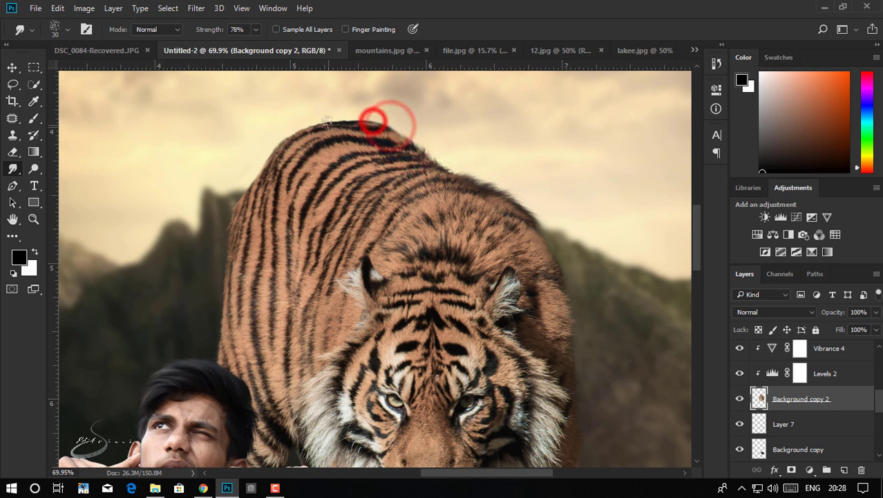
pyautogui.scroll(-2, 233, 168)
pyautogui.moveTo(223, 242); pyautogui.dragTo(226, 250)
pyautogui.scroll(-5, 227, 250)
pyautogui.moveTo(225, 192); pyautogui.dragTo(221, 207)
pyautogui.scroll(-4, 217, 164)
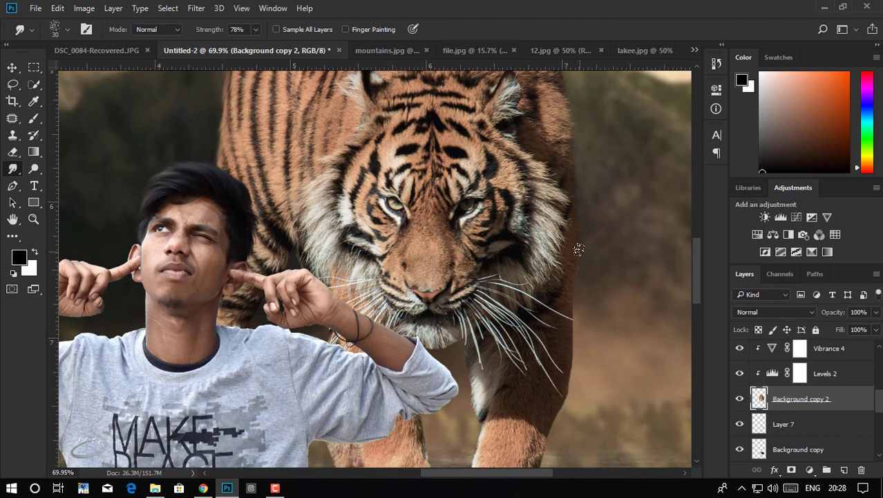
# Step: Soften the tiger's right edge and the edge of its right leg
pyautogui.moveTo(579, 264); pyautogui.dragTo(571, 294)
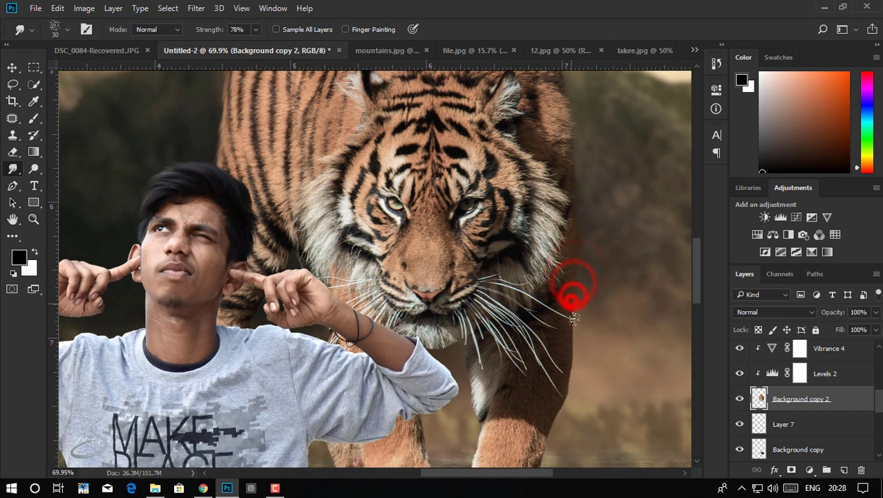
pyautogui.scroll(-6, 582, 253)
pyautogui.scroll(-3, 577, 239)
pyautogui.moveTo(567, 230); pyautogui.dragTo(572, 281)
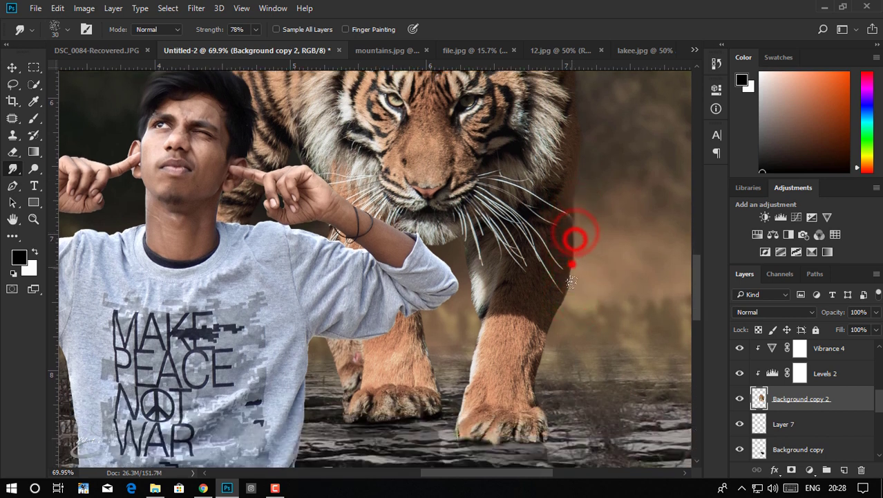
pyautogui.scroll(-2, 567, 276)
pyautogui.moveTo(554, 283); pyautogui.dragTo(545, 325)
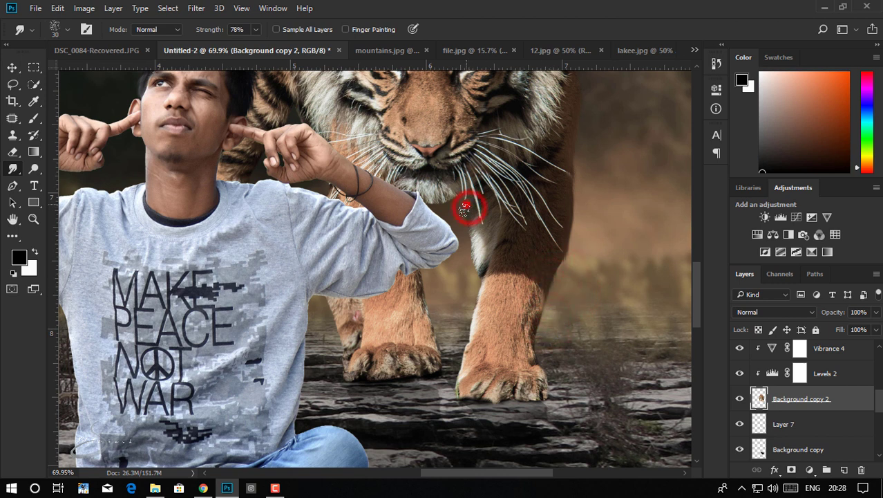
# Step: Blend the tiger's white chest fur down the front leg's edge
pyautogui.moveTo(466, 236)
pyautogui.mouseDown()
pyautogui.moveTo(474, 233)
pyautogui.moveTo(480, 280)
pyautogui.mouseUp()
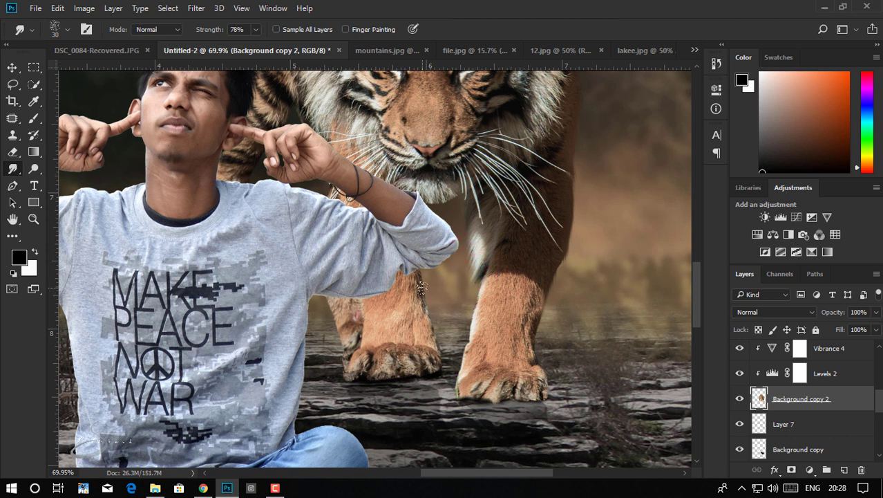
pyautogui.moveTo(422, 289); pyautogui.dragTo(434, 328)
pyautogui.scroll(-1, 434, 328)
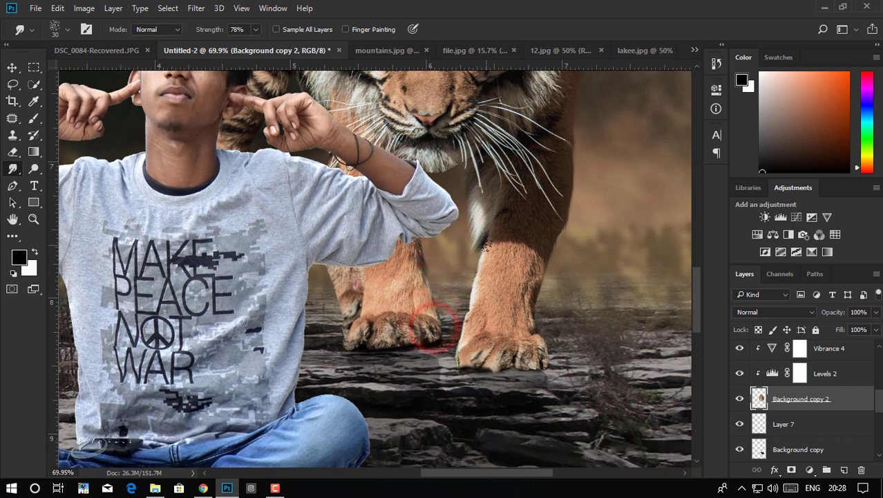
pyautogui.moveTo(482, 250); pyautogui.dragTo(463, 311)
# Step: Smudge the tiger's back and right shoulder edges in a closer view
pyautogui.hotkey('ctrl', '0')
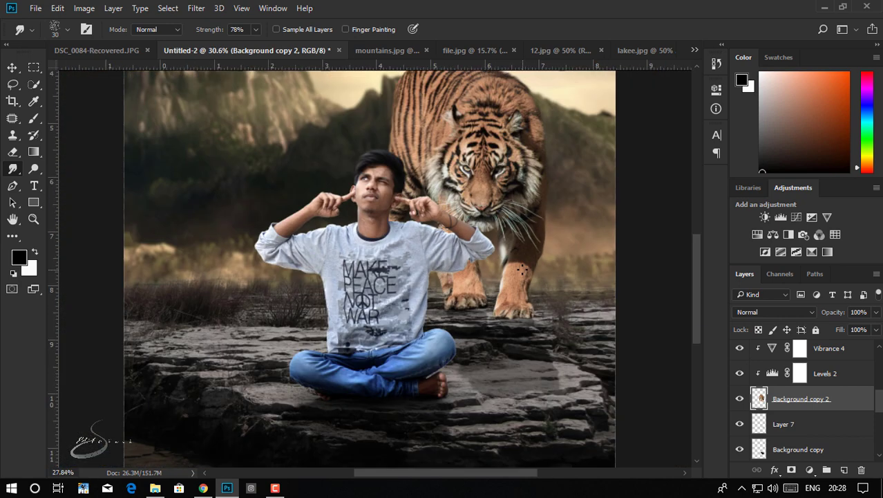
pyautogui.moveTo(498, 112)
pyautogui.mouseDown()
pyautogui.moveTo(523, 136)
pyautogui.moveTo(487, 152)
pyautogui.moveTo(467, 139)
pyautogui.mouseUp()
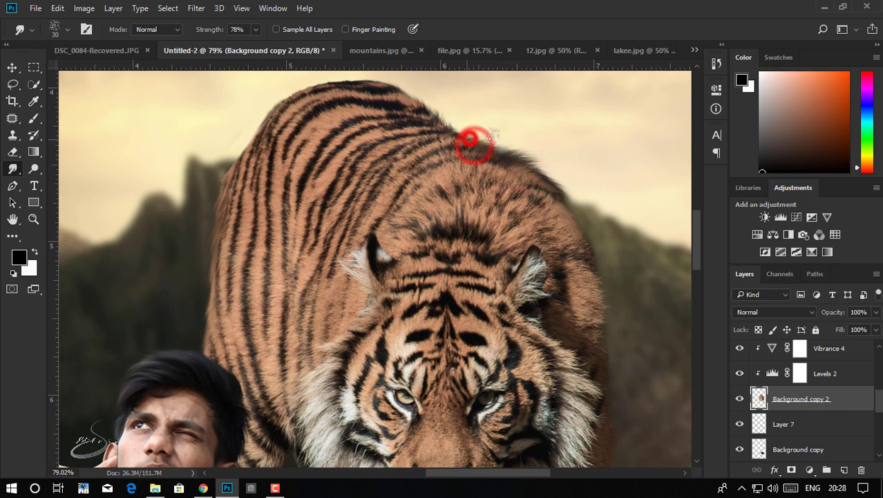
pyautogui.moveTo(569, 214); pyautogui.dragTo(568, 201)
pyautogui.moveTo(587, 235)
pyautogui.mouseDown()
pyautogui.moveTo(574, 207)
pyautogui.moveTo(549, 197)
pyautogui.mouseUp()
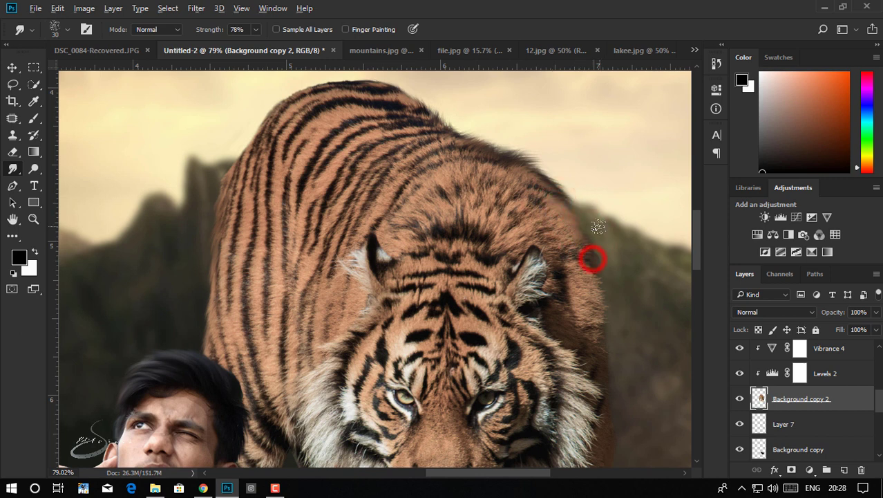
pyautogui.scroll(-1, 591, 258)
pyautogui.scroll(-1, 593, 242)
pyautogui.scroll(-1, 598, 223)
pyautogui.scroll(-1, 598, 222)
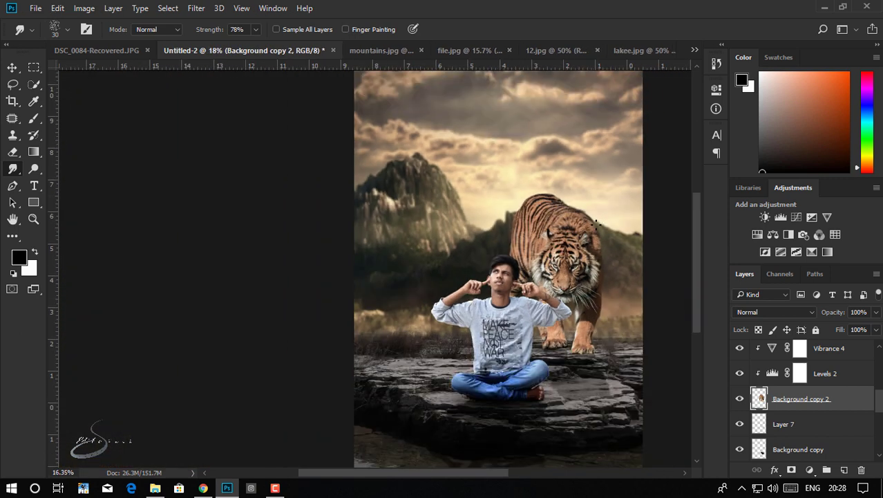
pyautogui.scroll(-1, 553, 214)
# Step: Select Layer 2 from the canvas with the Move tool and toggle Layer 1's visibility to compare
pyautogui.click(13, 67)
pyautogui.click(631, 210)
pyautogui.click(306, 242)
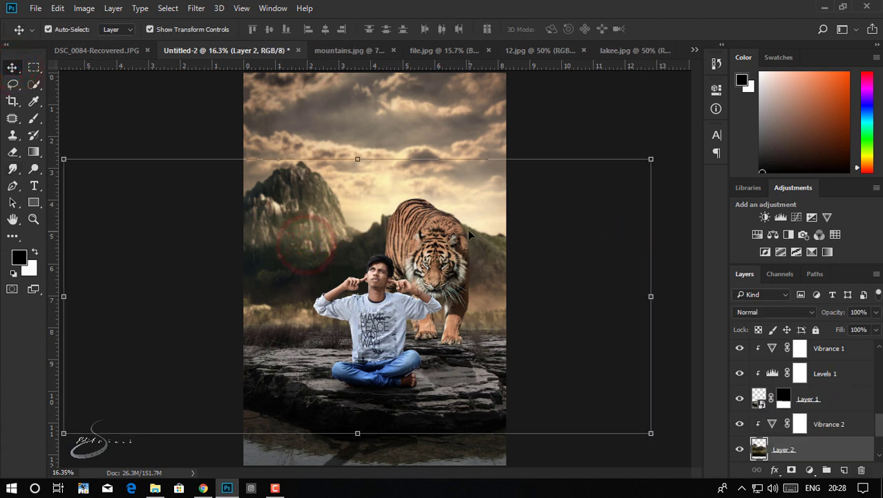
pyautogui.click(578, 279)
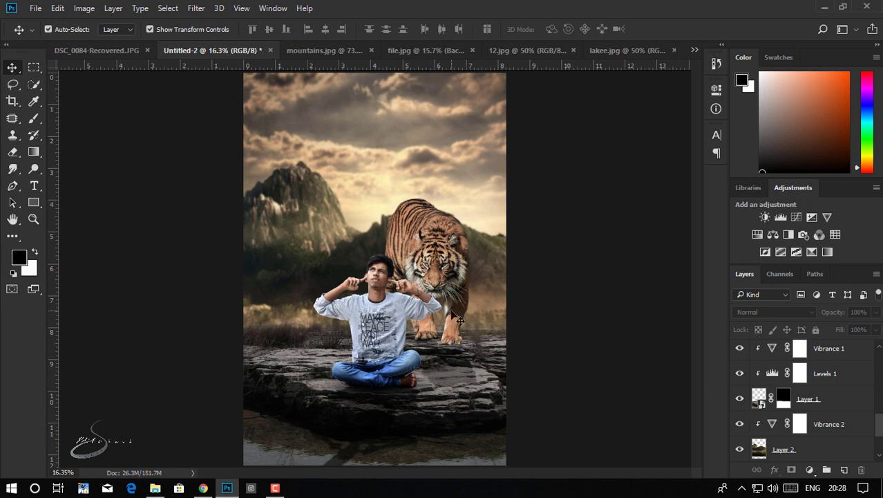
pyautogui.click(330, 246)
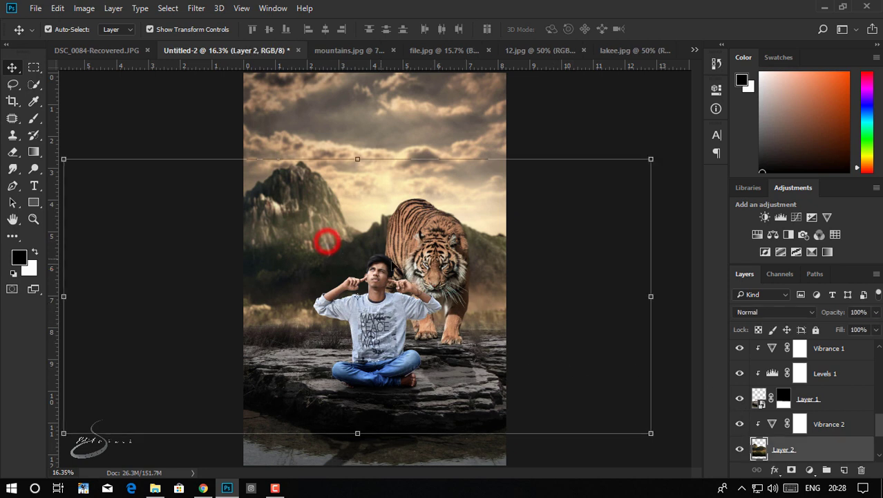
pyautogui.click(741, 399)
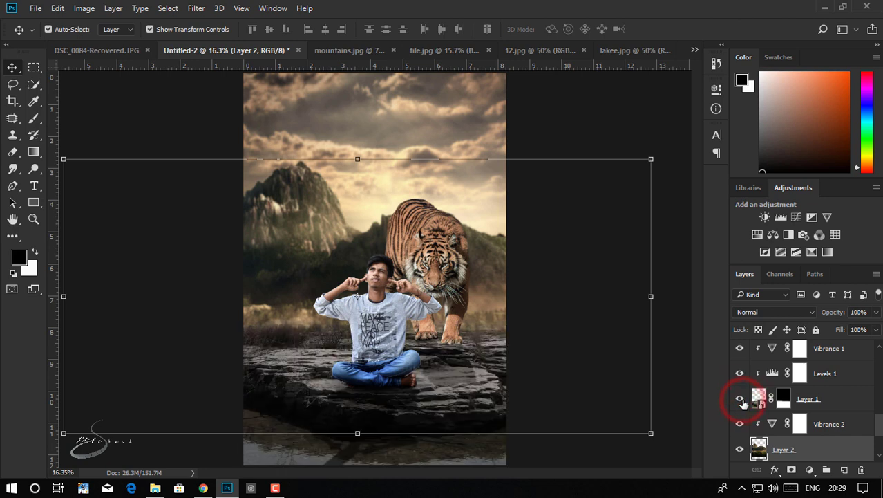
# Step: Add Layer 8 above Vibrance 2 and set up a white brush
pyautogui.click(847, 423)
pyautogui.click(843, 469)
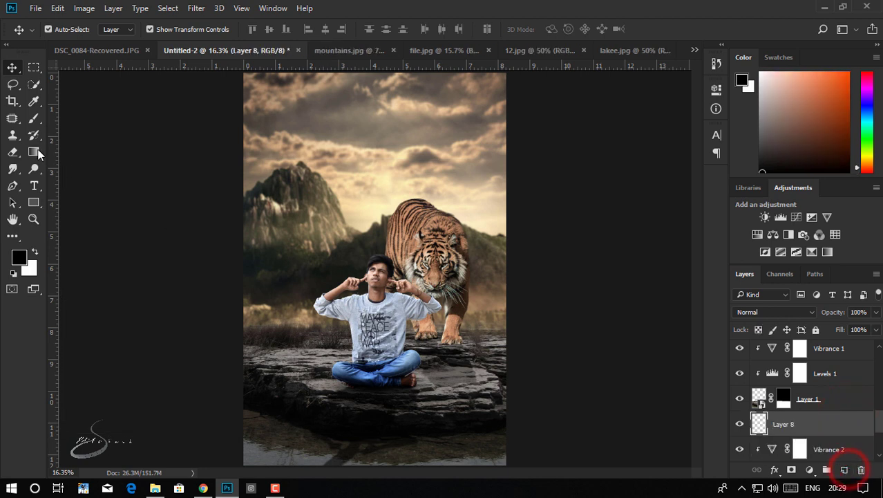
pyautogui.click(34, 118)
pyautogui.click(34, 253)
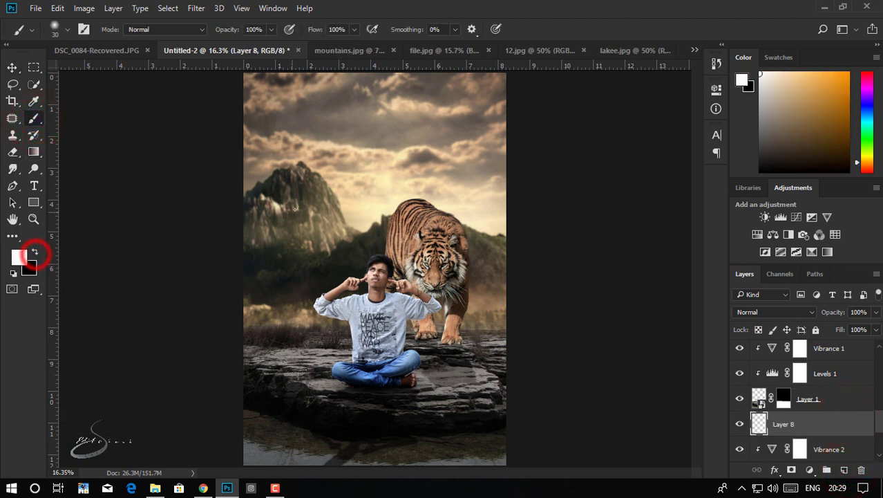
# Step: Sample a cream colour (#fcf3b8) from the sky and paint a soft glow behind the boy's head
pyautogui.click(21, 259)
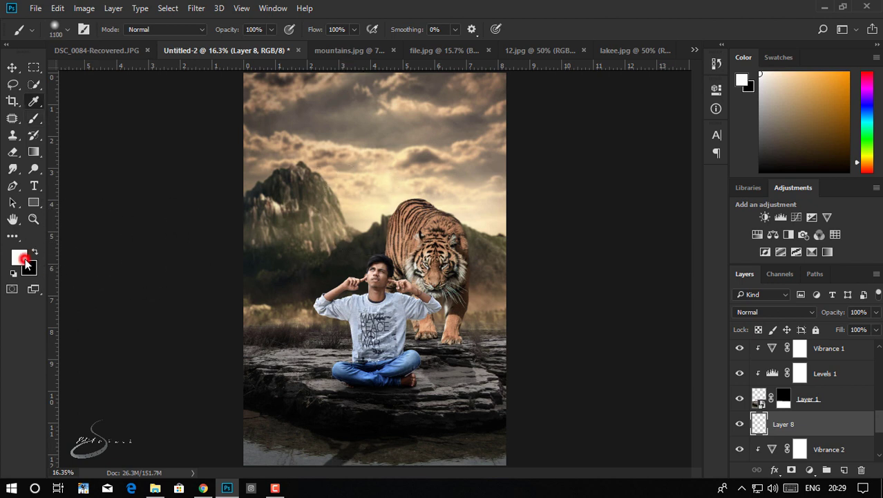
pyautogui.click(381, 199)
pyautogui.click(380, 201)
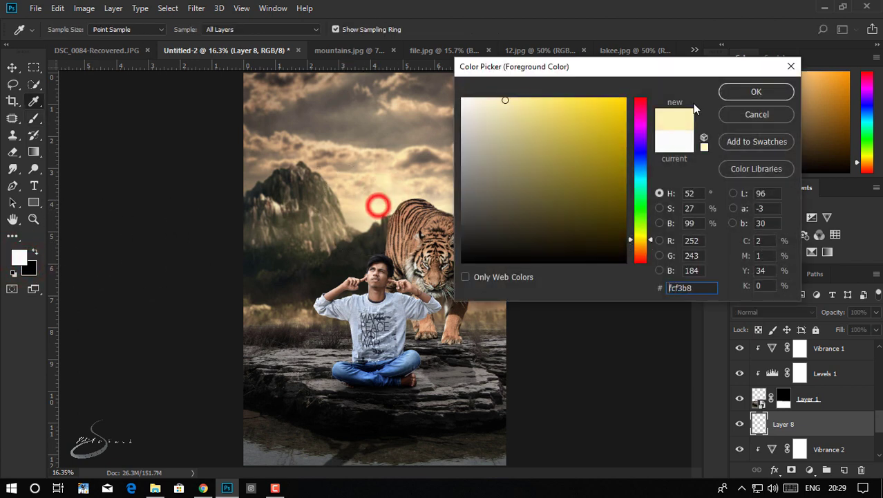
pyautogui.click(743, 90)
pyautogui.click(379, 245)
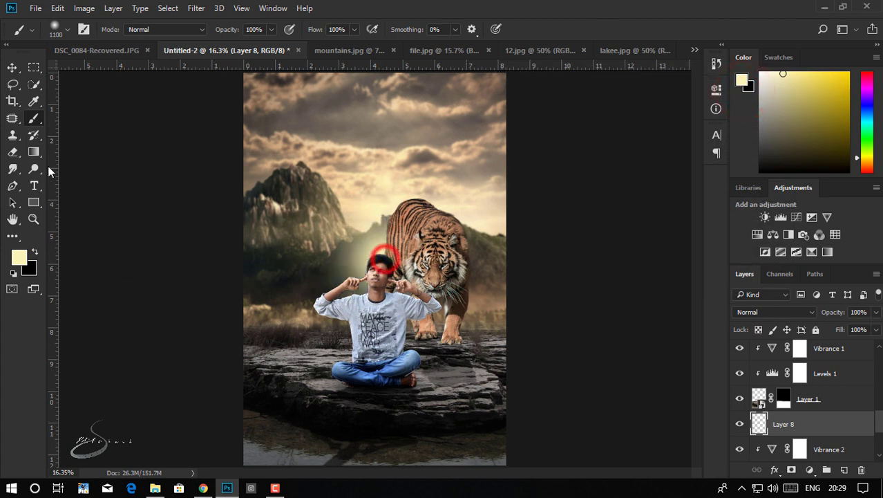
# Step: Stretch the glow to about 217% wide and 132% tall, shifting it slightly left
pyautogui.click(11, 67)
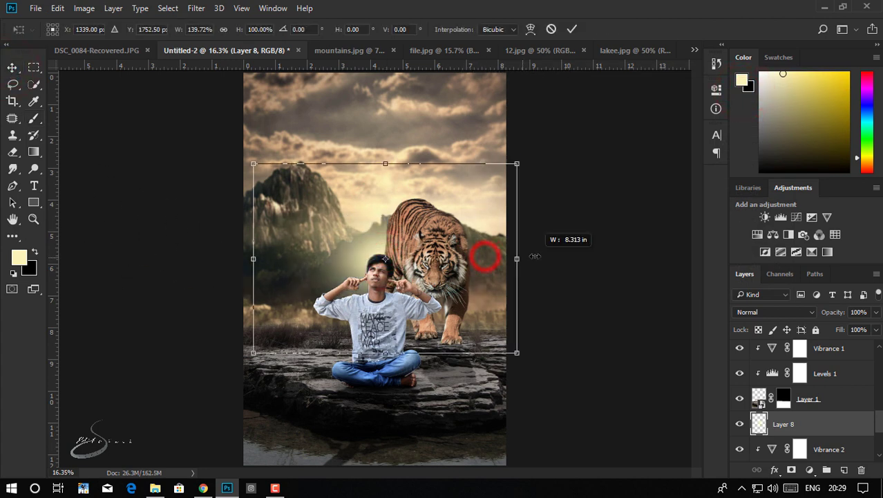
pyautogui.moveTo(478, 258)
pyautogui.mouseDown()
pyautogui.moveTo(588, 263)
pyautogui.moveTo(475, 289)
pyautogui.moveTo(468, 301)
pyautogui.mouseUp()
pyautogui.moveTo(373, 180); pyautogui.dragTo(373, 120)
pyautogui.moveTo(421, 228)
pyautogui.mouseDown()
pyautogui.moveTo(397, 228)
pyautogui.moveTo(398, 217)
pyautogui.moveTo(383, 231)
pyautogui.mouseUp()
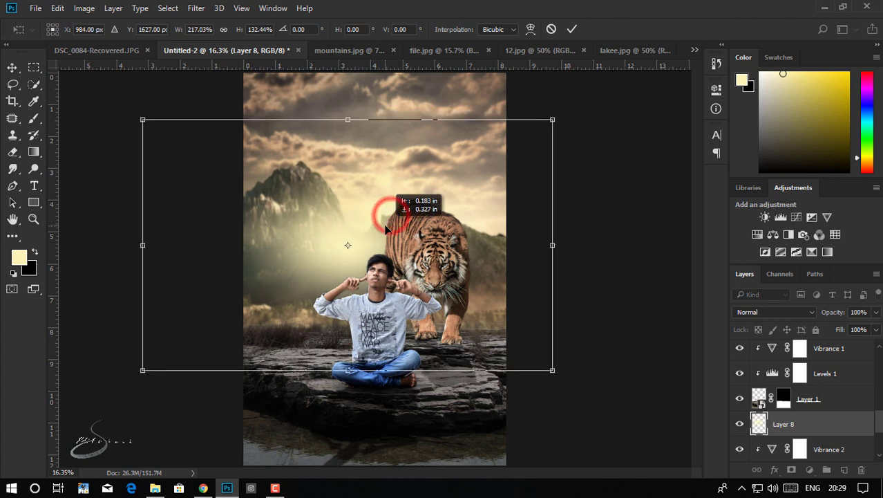
# Step: Commit the glow's resize and try the Overlay blend mode
pyautogui.press('Return')
pyautogui.click(773, 313)
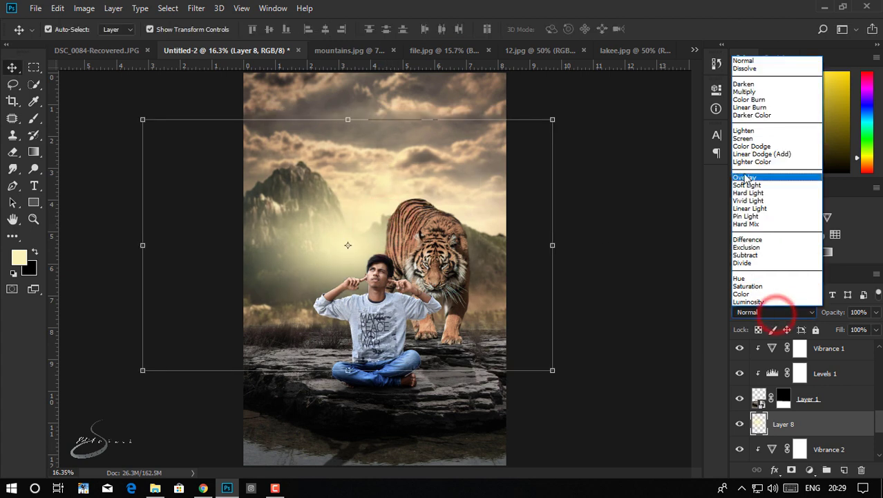
pyautogui.click(745, 177)
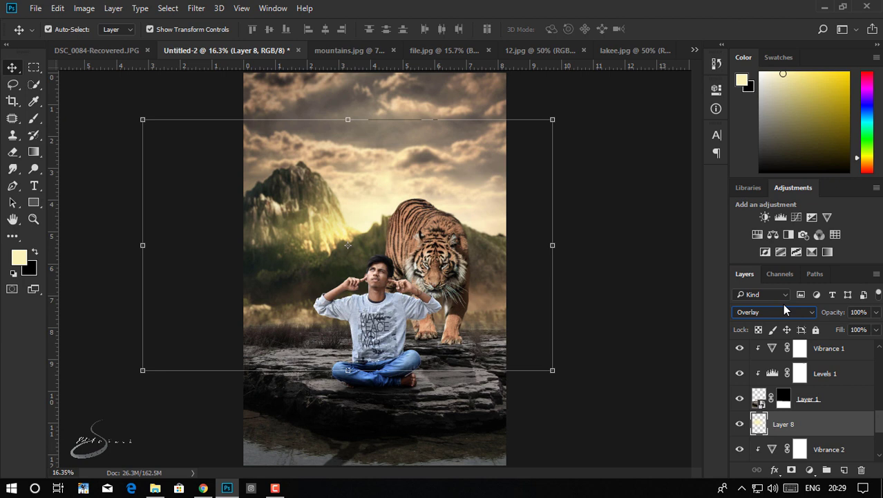
pyautogui.scroll(-1, 782, 310)
pyautogui.scroll(-1, 782, 315)
pyautogui.scroll(-1, 782, 315)
pyautogui.scroll(-1, 783, 315)
pyautogui.scroll(-1, 782, 317)
pyautogui.scroll(-1, 783, 317)
pyautogui.scroll(-1, 783, 316)
pyautogui.scroll(-2, 782, 317)
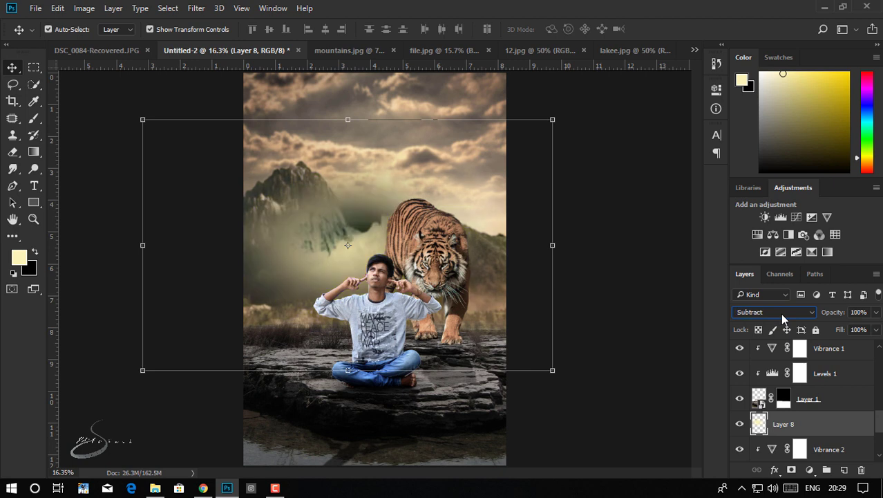
pyautogui.scroll(-1, 783, 317)
pyautogui.scroll(-1, 781, 313)
pyautogui.scroll(-1, 780, 313)
pyautogui.scroll(-1, 780, 313)
pyautogui.scroll(-1, 780, 313)
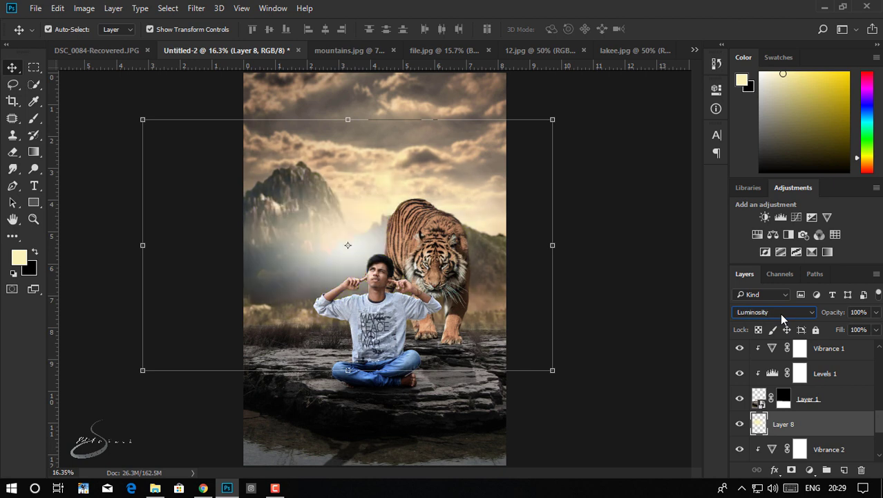
# Step: Set the glow to Lighten at 56% opacity and move it up toward the tiger's head
pyautogui.click(782, 312)
pyautogui.click(753, 137)
pyautogui.moveTo(831, 316); pyautogui.dragTo(816, 322)
pyautogui.moveTo(467, 238); pyautogui.dragTo(467, 215)
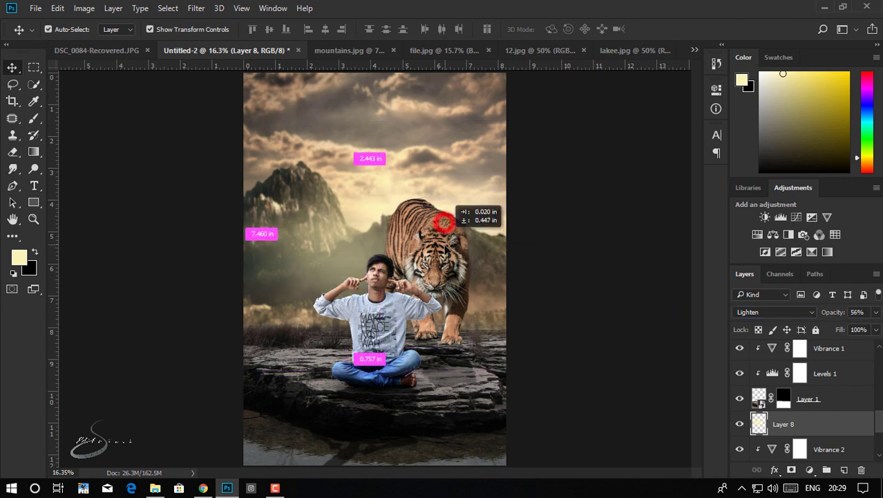
pyautogui.moveTo(450, 245); pyautogui.dragTo(450, 246)
# Step: Stretch the glow taller, nudge it slightly right, and apply the transform
pyautogui.press('ctrl')
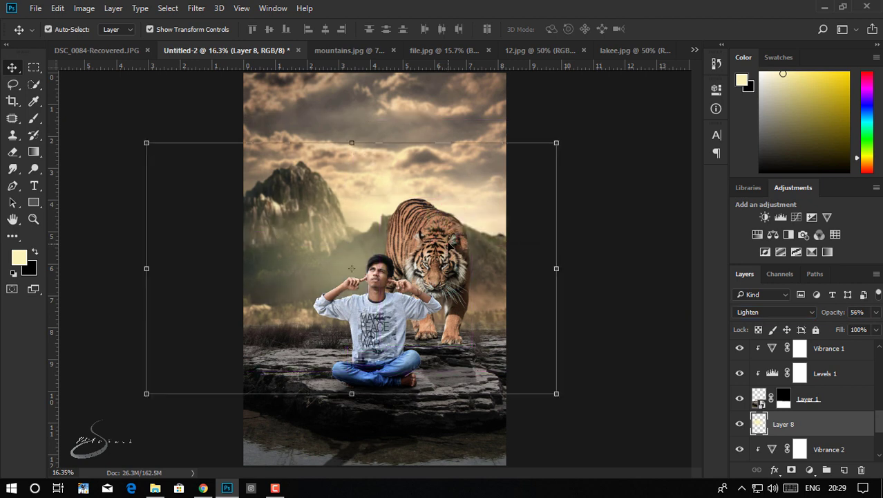
pyautogui.moveTo(353, 142); pyautogui.dragTo(354, 106)
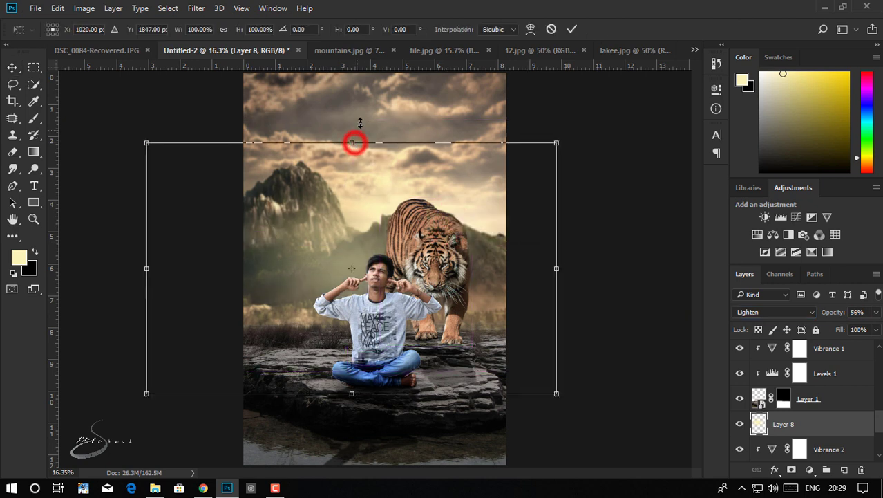
pyautogui.moveTo(428, 200)
pyautogui.mouseDown()
pyautogui.moveTo(467, 206)
pyautogui.moveTo(450, 203)
pyautogui.mouseUp()
pyautogui.doubleClick(414, 218)
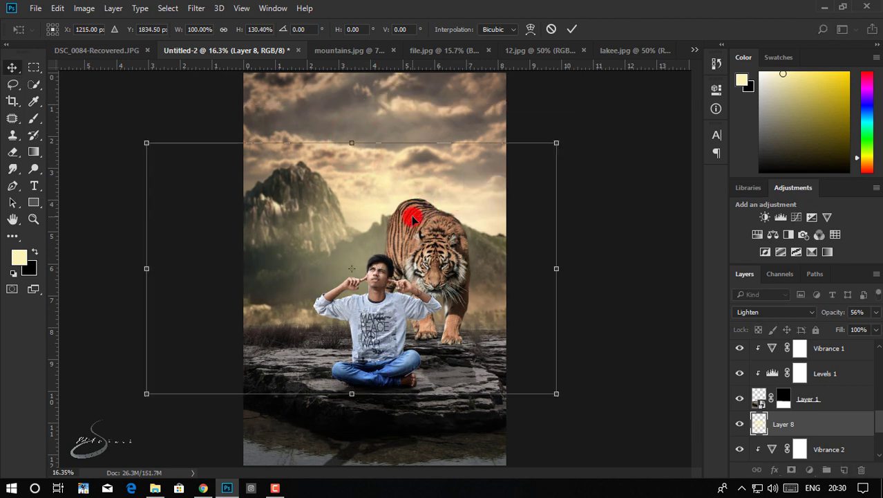
pyautogui.click(613, 172)
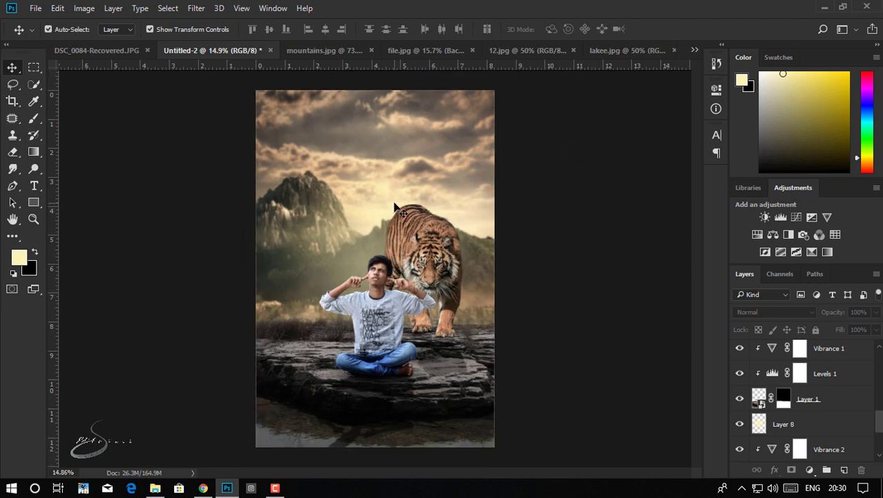
# Step: Add a new empty layer directly above the boy's layer
pyautogui.click(441, 148)
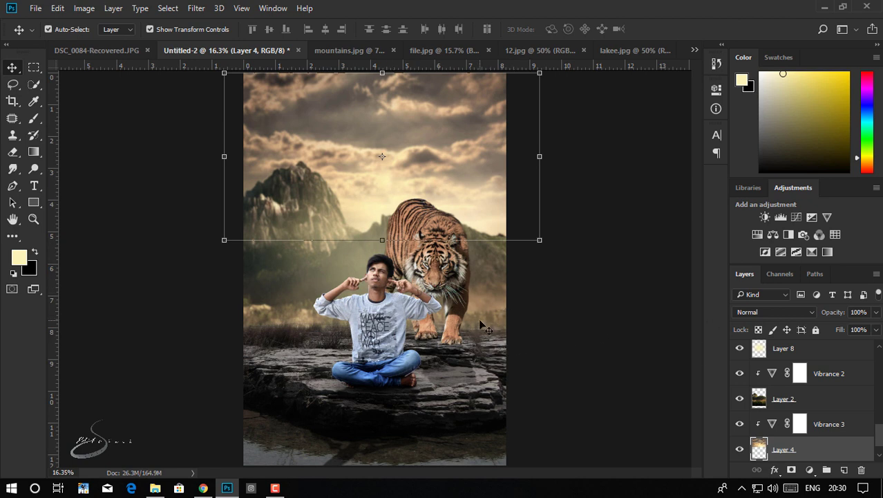
pyautogui.click(393, 326)
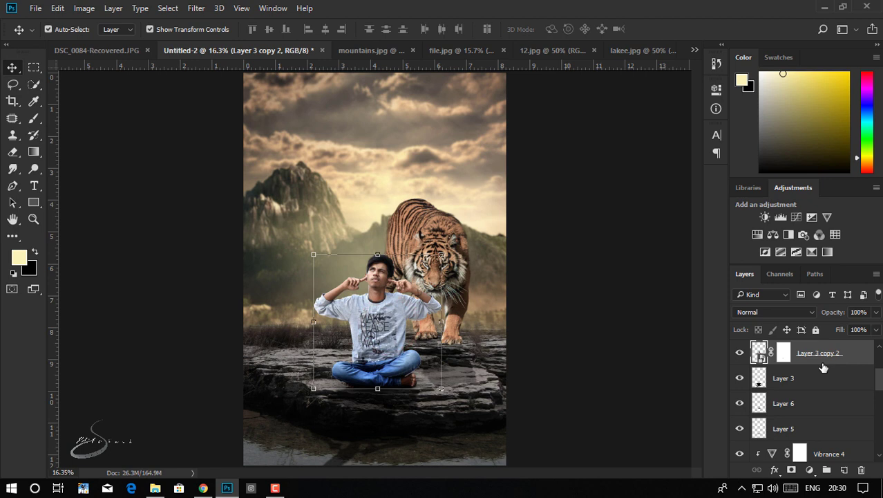
pyautogui.scroll(2, 823, 367)
pyautogui.click(845, 472)
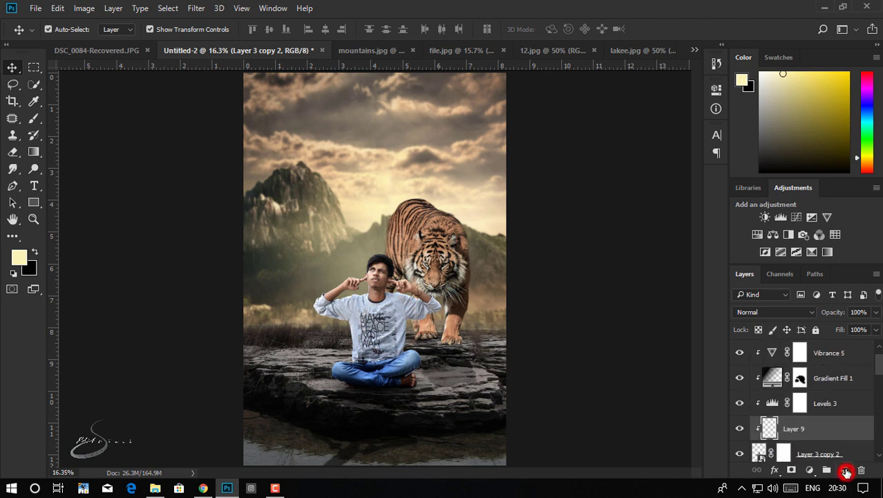
# Step: Fill the new layer with 50% Gray in Soft Light mode
pyautogui.hotkey('shift', 'F5')
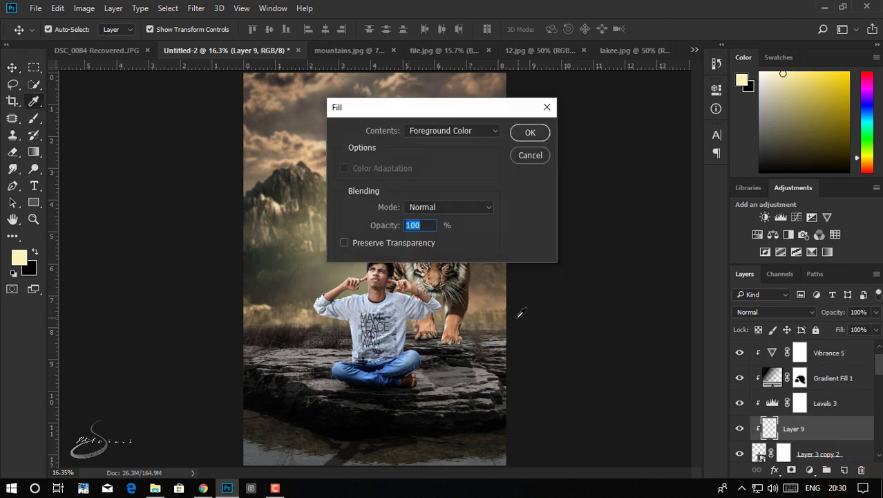
pyautogui.click(484, 130)
pyautogui.click(437, 224)
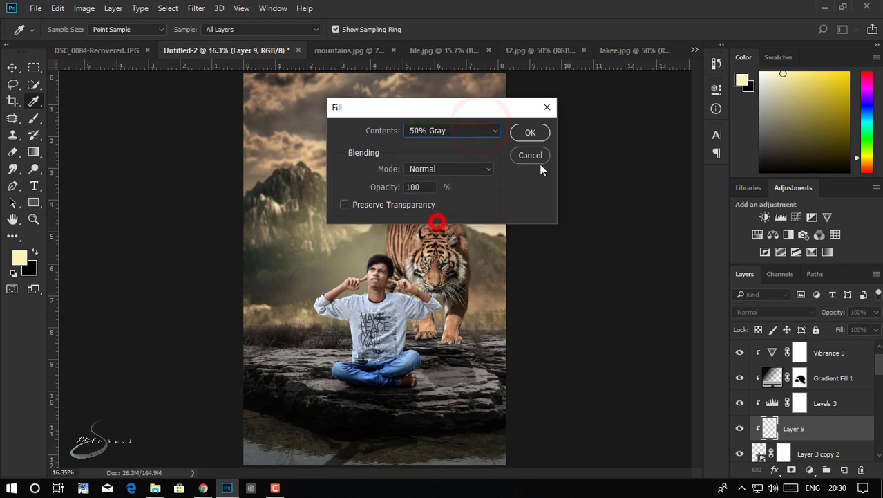
pyautogui.click(459, 168)
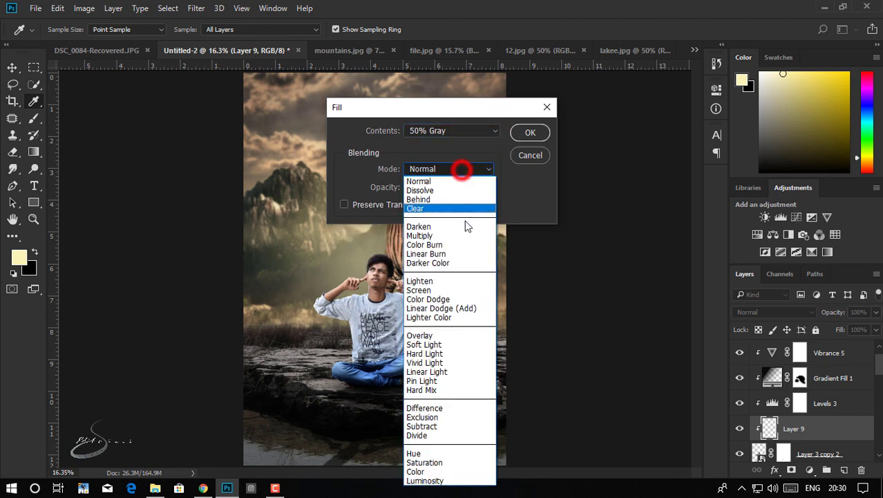
pyautogui.click(427, 354)
pyautogui.click(466, 169)
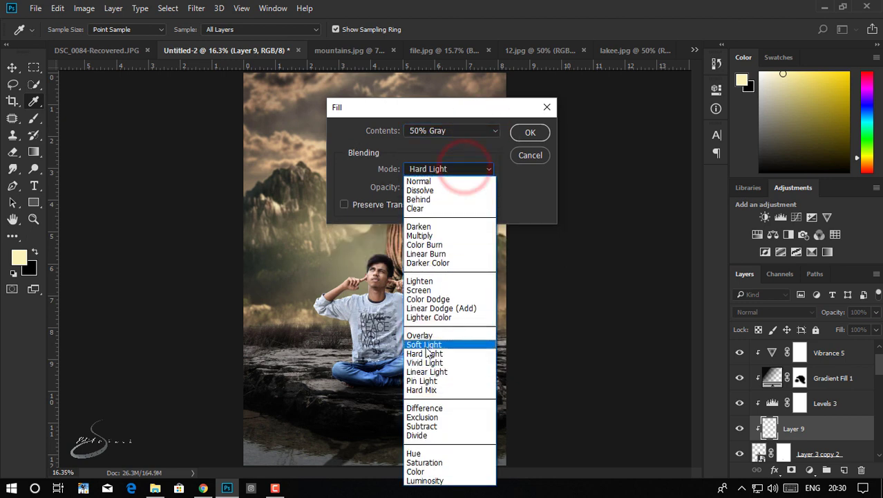
pyautogui.click(429, 344)
pyautogui.click(530, 135)
pyautogui.press('v')
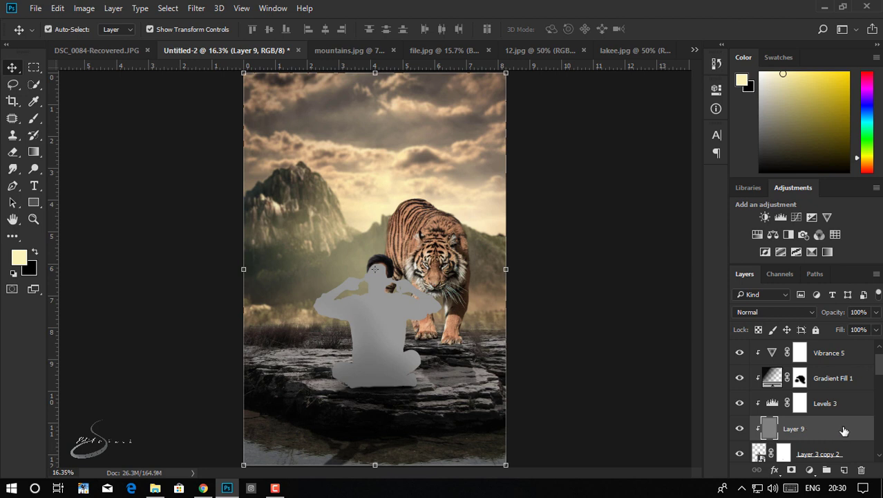
# Step: Delete the boy's grey fill layer and add a new layer clipped to the tiger
pyautogui.press('Delete')
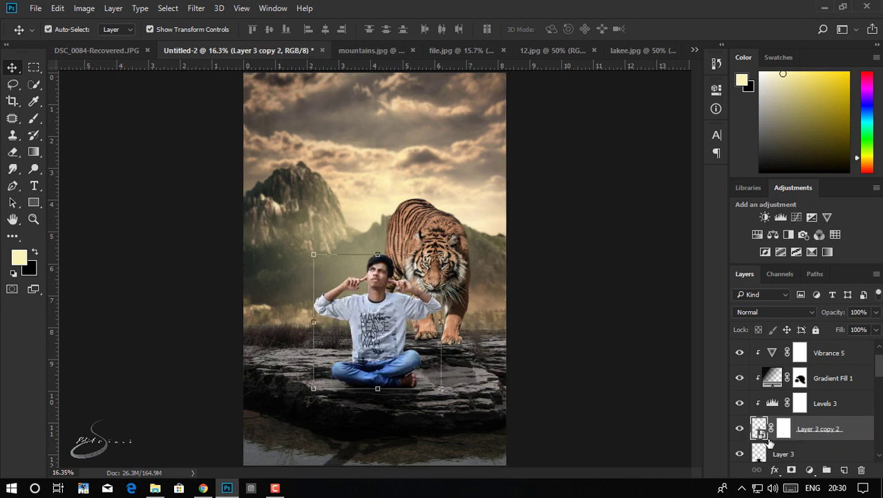
pyautogui.scroll(1, 827, 422)
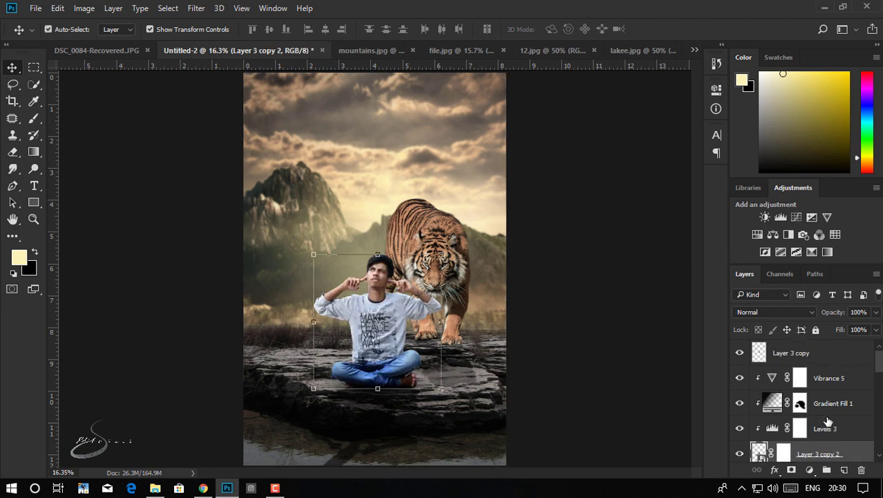
pyautogui.click(443, 236)
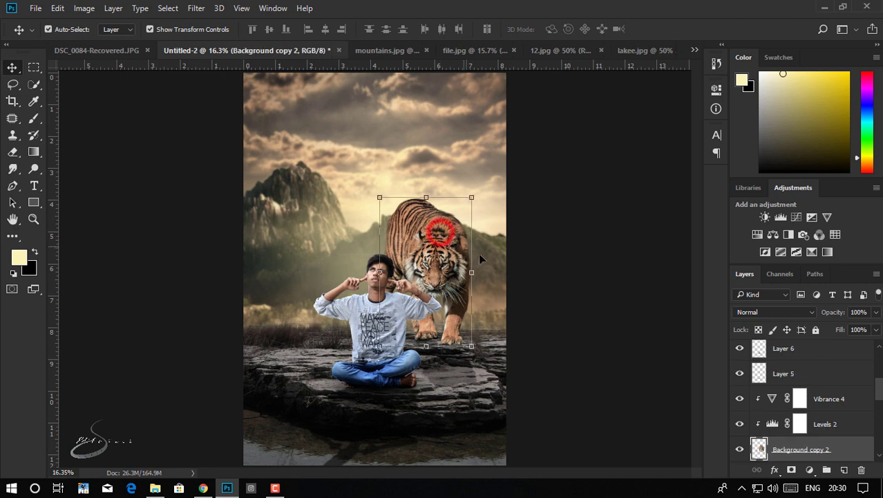
pyautogui.click(844, 470)
# Step: Fill the tiger's new layer with 50% gray and set it to Overlay
pyautogui.hotkey('shift', 'F5')
pyautogui.click(529, 131)
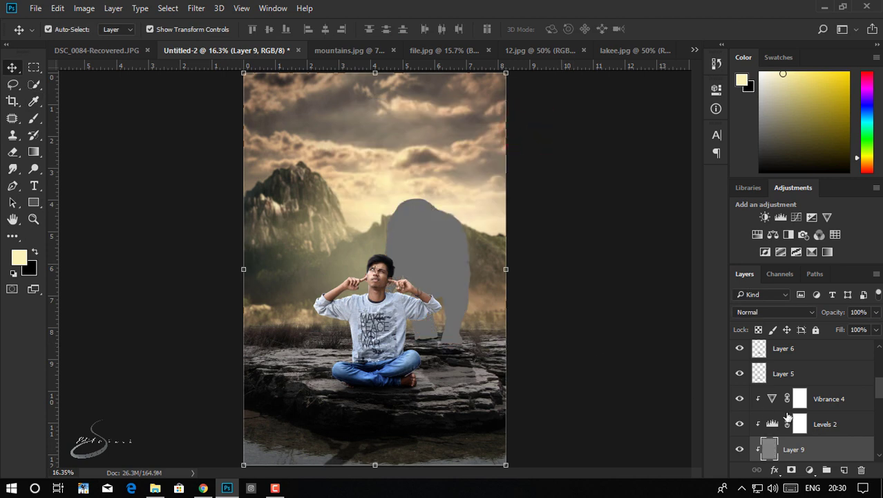
pyautogui.click(781, 311)
pyautogui.click(749, 182)
# Step: Dodge the tiger's back, top edge and face on the gray layer
pyautogui.click(33, 168)
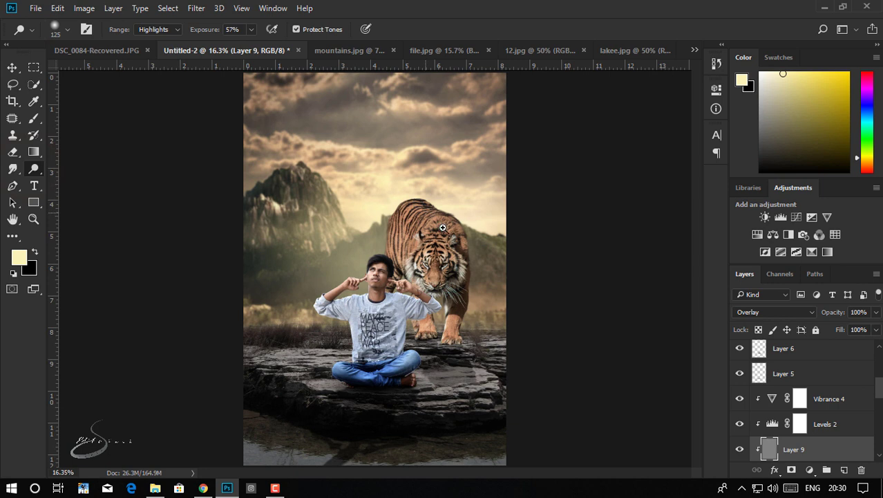
pyautogui.click(443, 228)
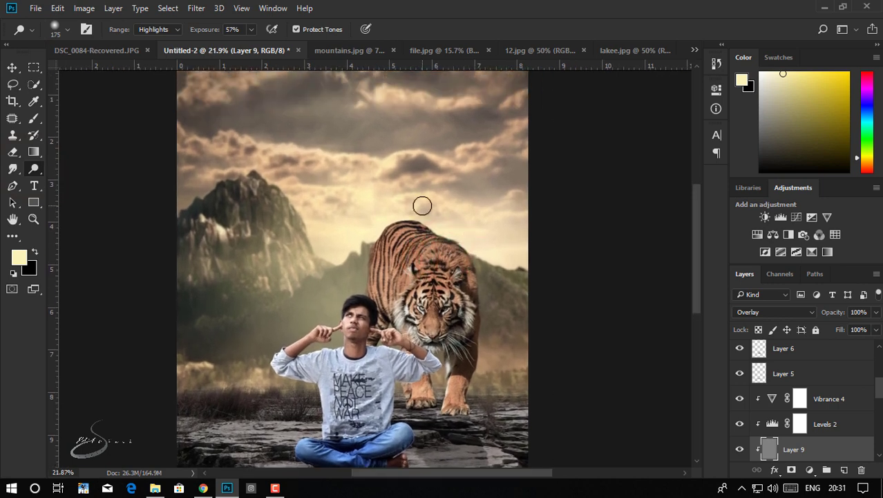
pyautogui.moveTo(428, 210); pyautogui.dragTo(363, 257)
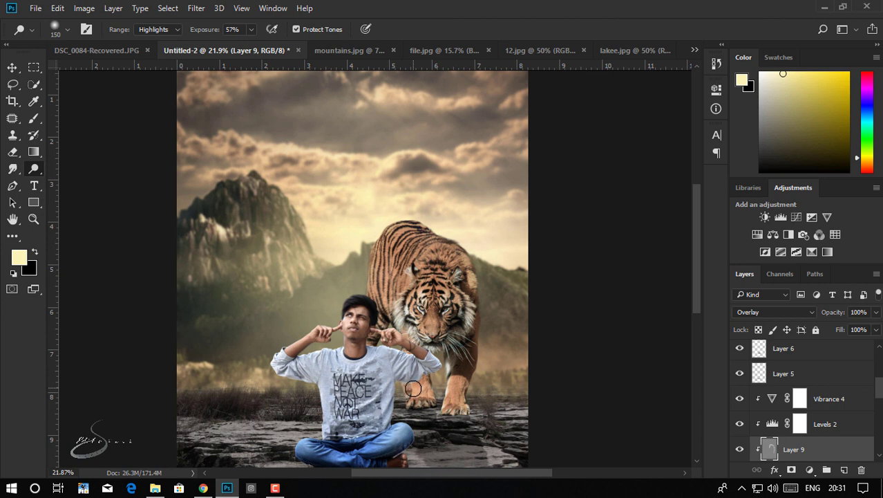
pyautogui.press('[')
pyautogui.press('[')
pyautogui.moveTo(432, 297)
pyautogui.mouseDown()
pyautogui.moveTo(413, 309)
pyautogui.moveTo(470, 318)
pyautogui.mouseUp()
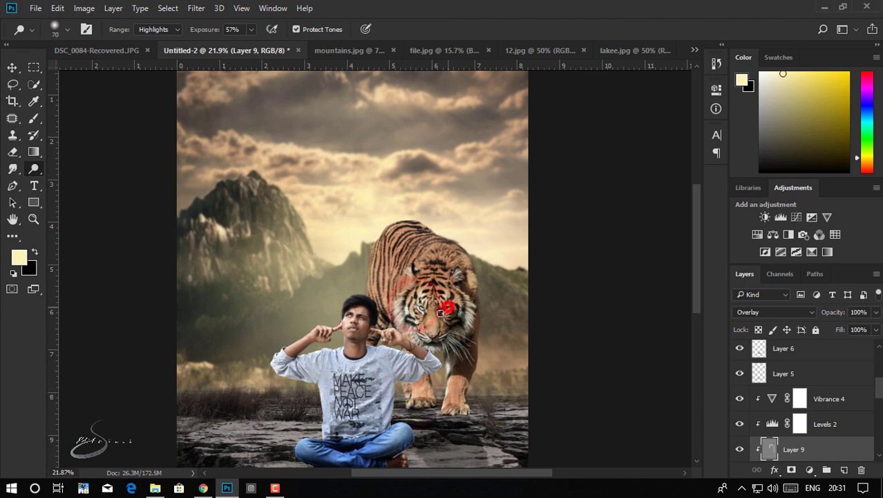
# Step: Dodge the tiger's upper and left back edges with a larger brush
pyautogui.press(']')
pyautogui.press(']')
pyautogui.press(']')
pyautogui.moveTo(376, 258); pyautogui.dragTo(379, 228)
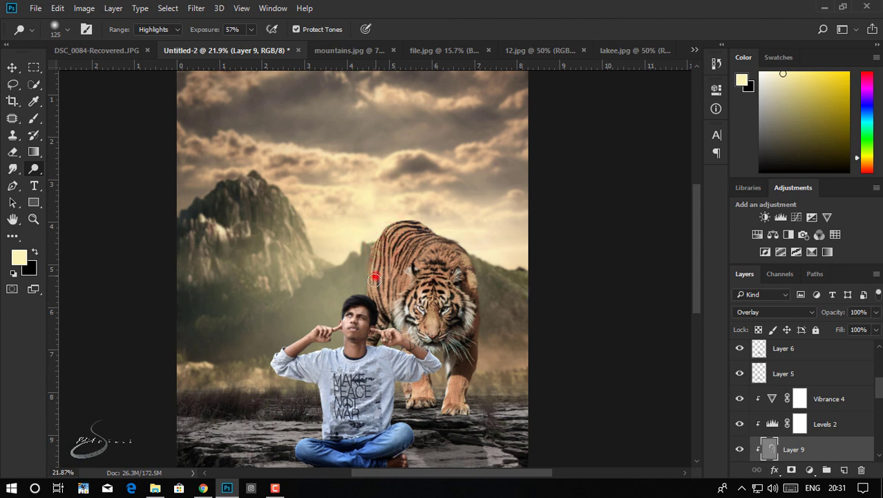
pyautogui.moveTo(374, 279); pyautogui.dragTo(356, 270)
pyautogui.scroll(-1, 413, 269)
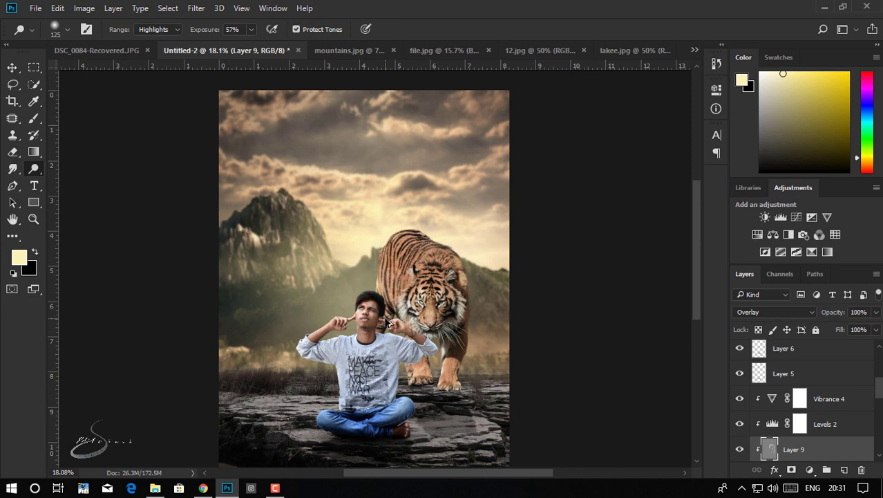
pyautogui.scroll(1, 377, 320)
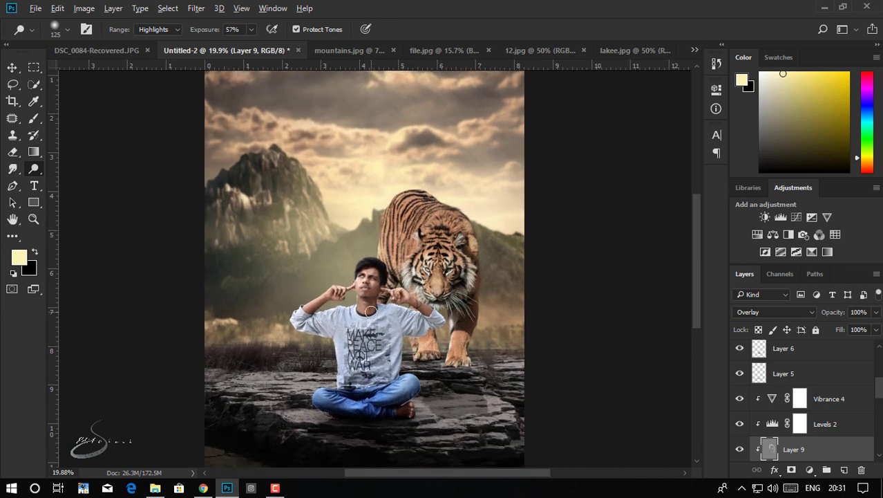
pyautogui.scroll(1, 370, 311)
pyautogui.scroll(1, 373, 307)
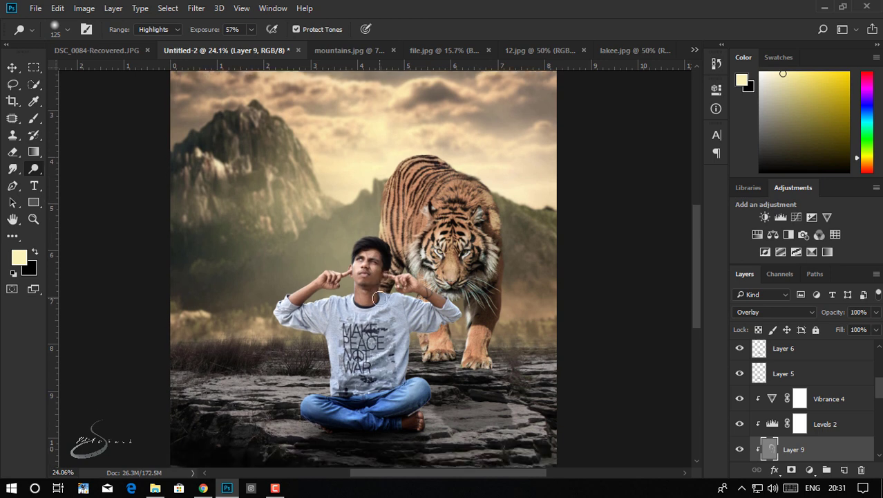
pyautogui.scroll(-3, 379, 299)
pyautogui.scroll(-1, 817, 446)
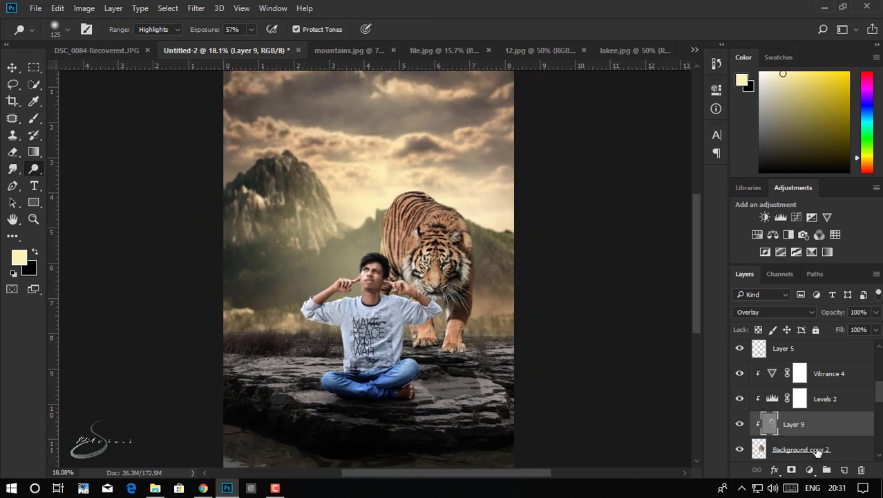
# Step: Add a black-to-transparent Gradient Fill layer above the tiger
pyautogui.click(826, 451)
pyautogui.click(810, 469)
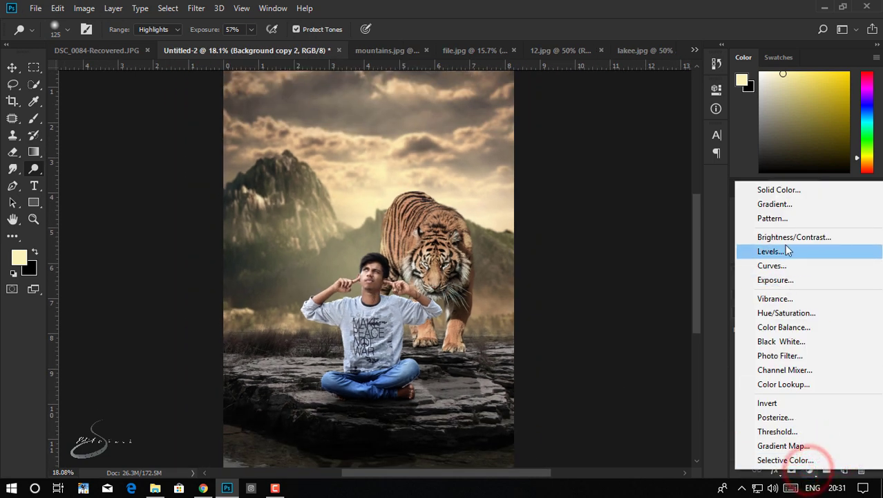
pyautogui.click(792, 205)
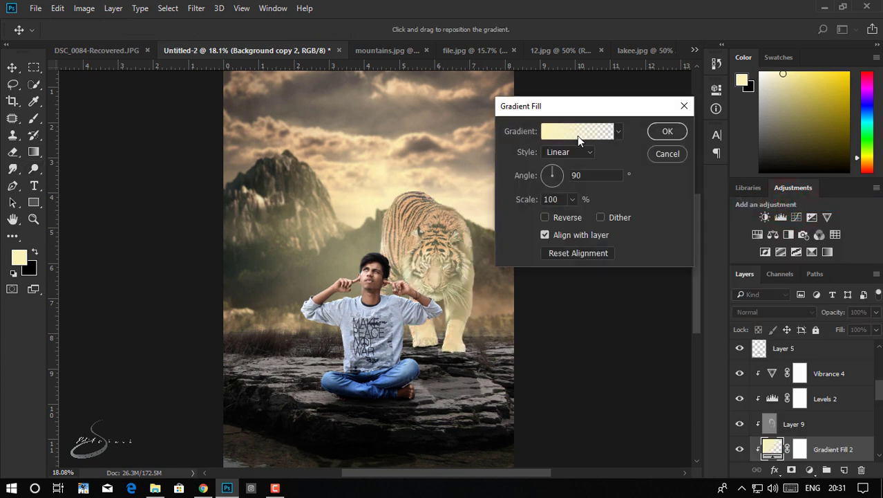
pyautogui.click(577, 136)
pyautogui.click(819, 301)
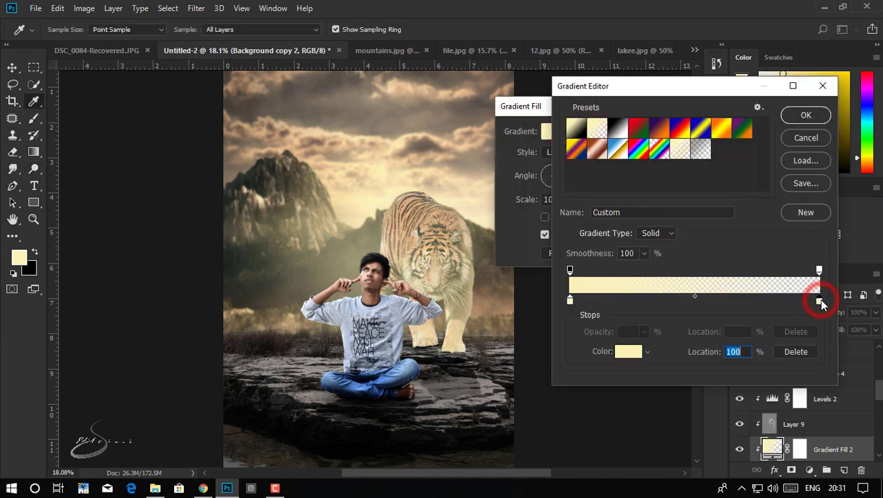
pyautogui.click(627, 356)
pyautogui.moveTo(493, 239); pyautogui.dragTo(461, 263)
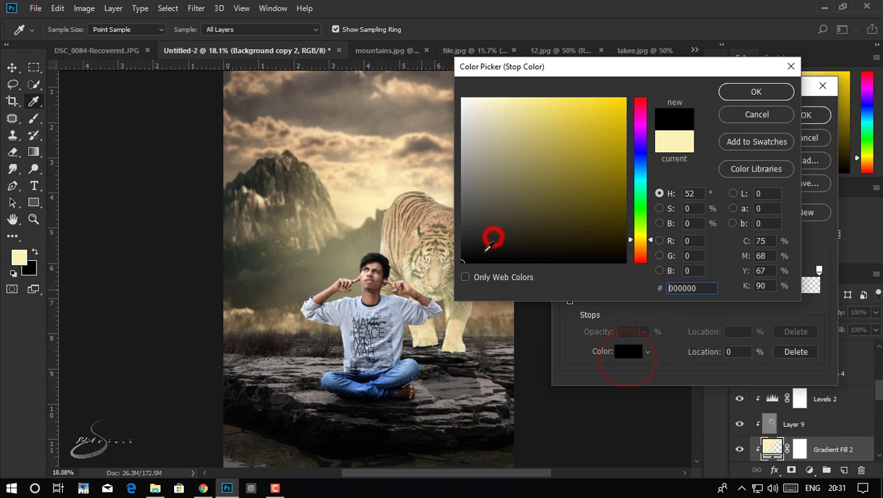
pyautogui.click(734, 95)
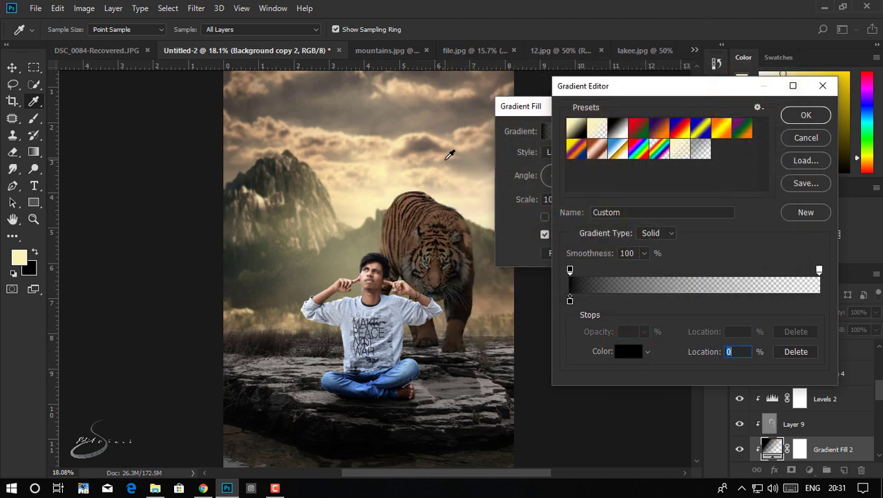
pyautogui.click(802, 119)
pyautogui.click(460, 139)
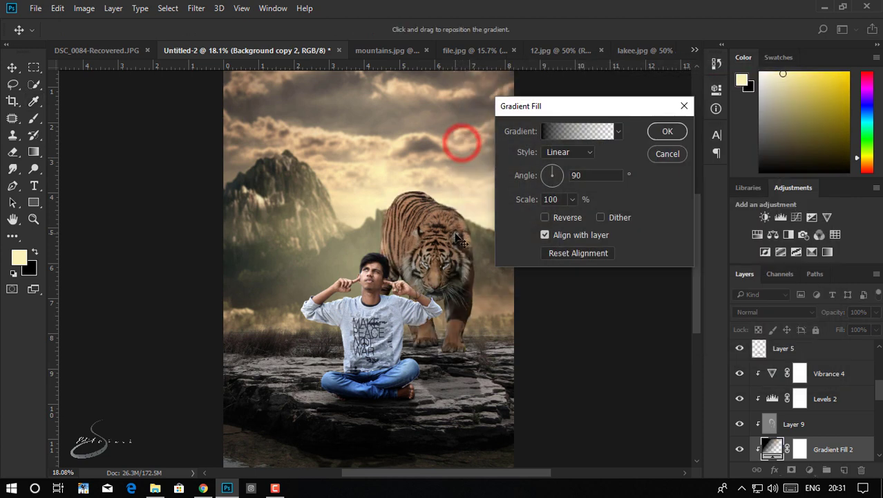
pyautogui.click(662, 132)
pyautogui.click(795, 326)
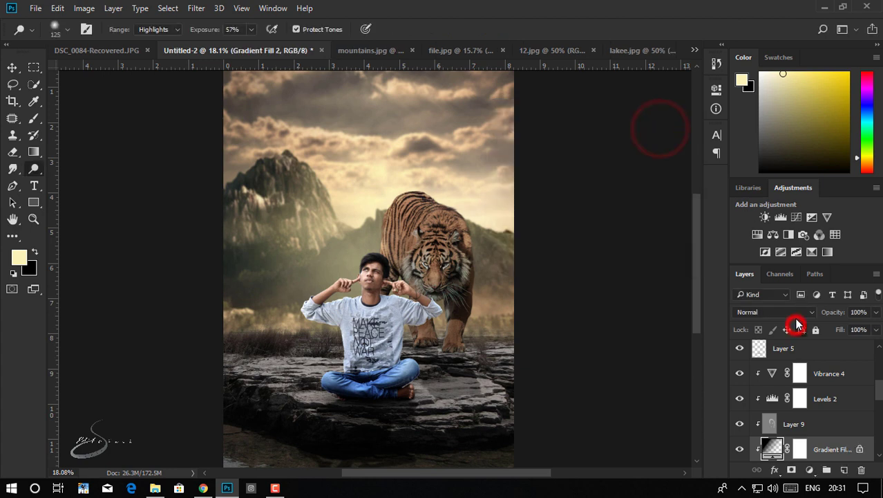
# Step: Set the gradient layer to Soft Light and compare it on and off
pyautogui.click(801, 331)
pyautogui.click(774, 311)
pyautogui.click(745, 183)
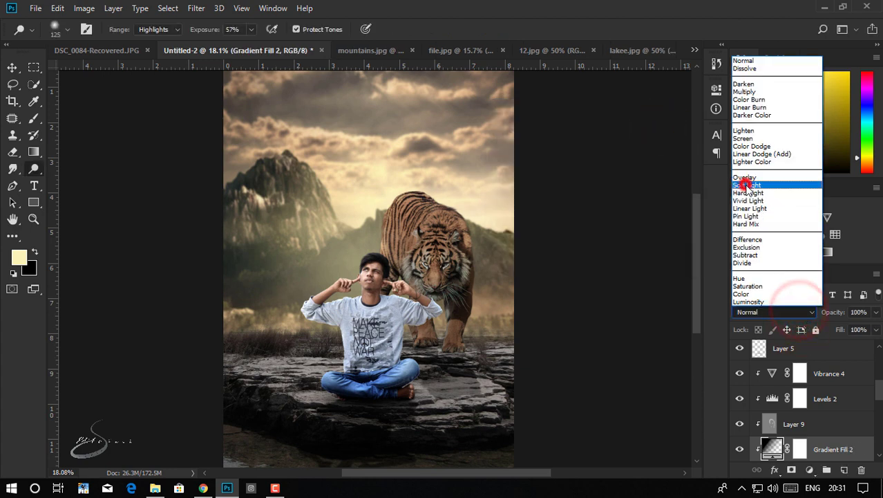
pyautogui.click(740, 449)
pyautogui.click(740, 449)
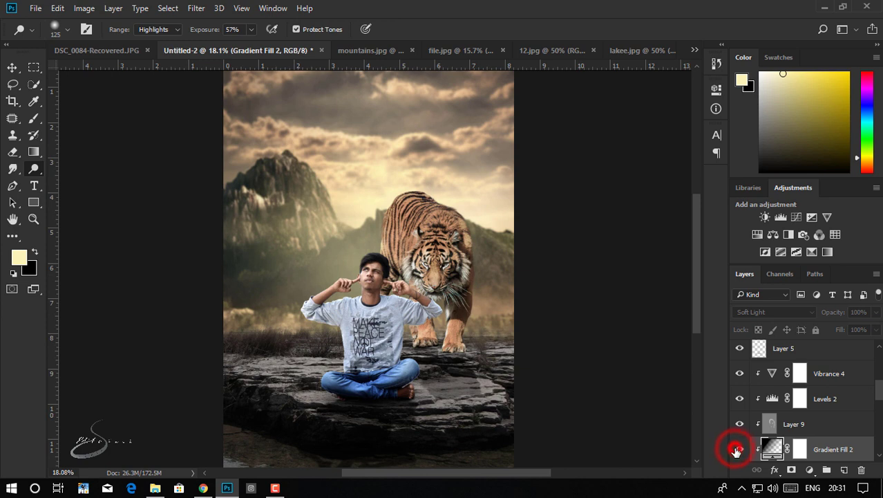
# Step: Paint black on the gradient's mask to remove it over the tiger
pyautogui.click(792, 451)
pyautogui.press('d')
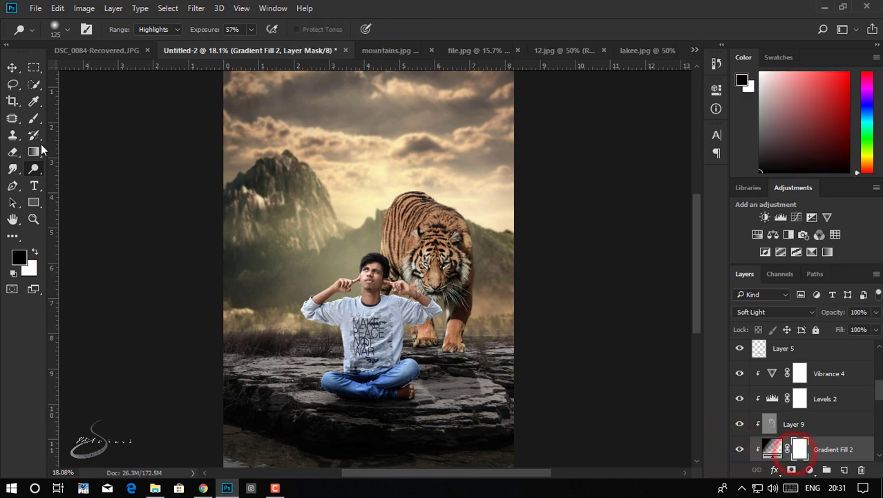
pyautogui.press('b')
pyautogui.moveTo(445, 243); pyautogui.dragTo(399, 232)
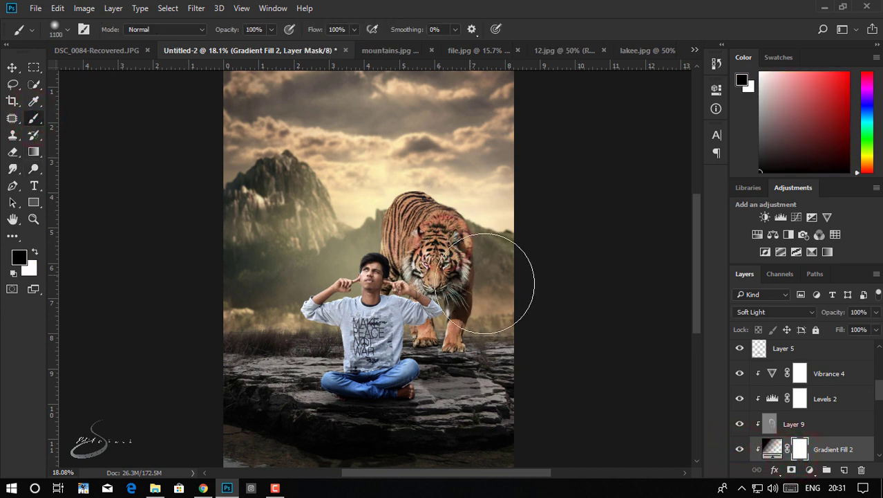
pyautogui.click(13, 67)
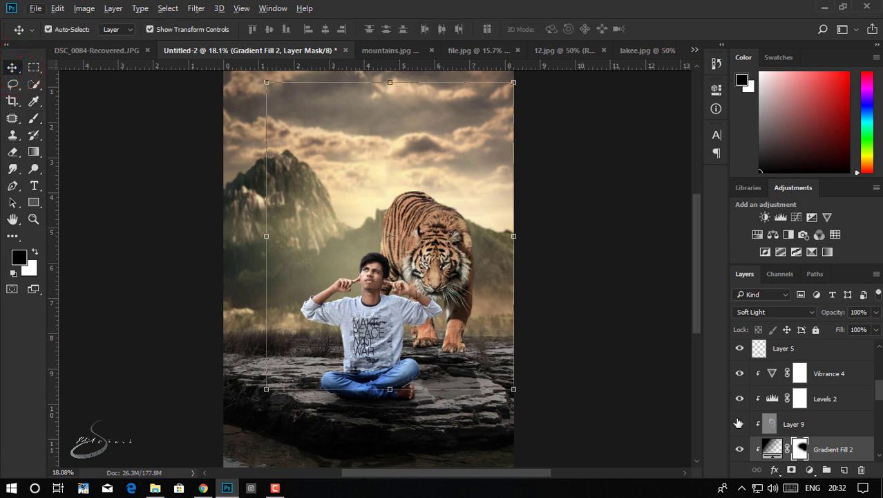
pyautogui.scroll(1, 819, 412)
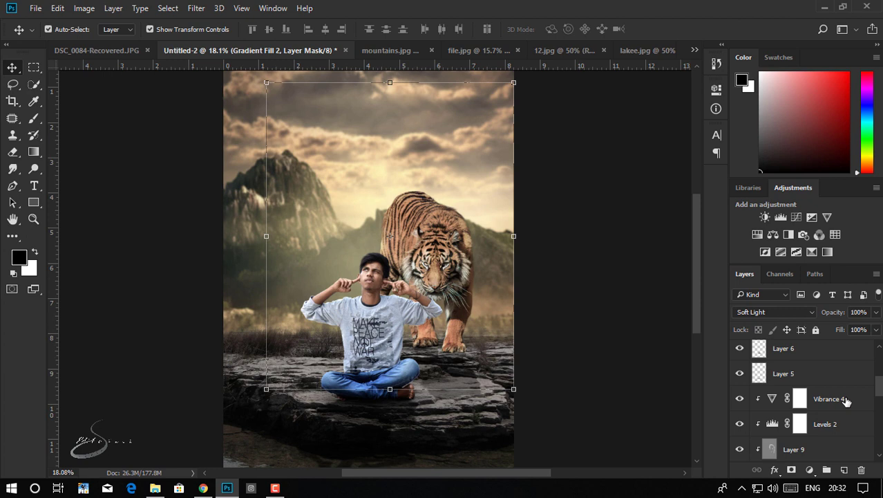
# Step: On a new layer above Vibrance 4, paint a pale yellow glow behind the boy's head
pyautogui.click(846, 399)
pyautogui.click(844, 469)
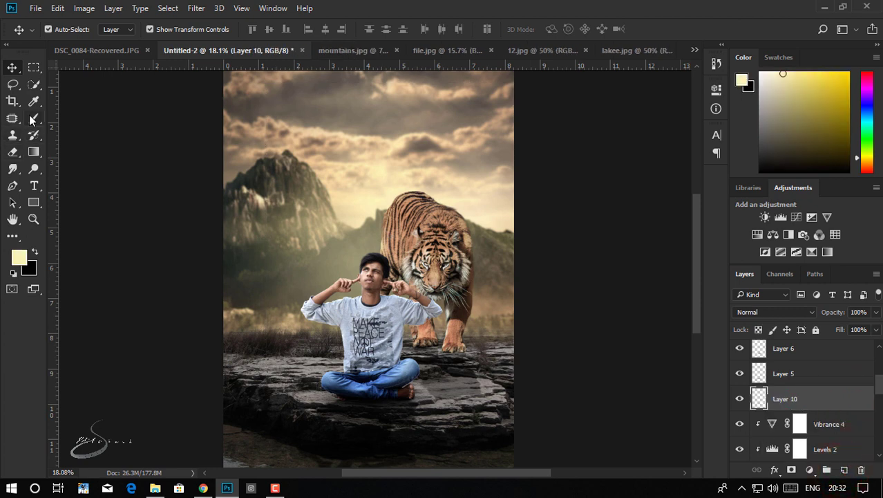
pyautogui.click(32, 117)
pyautogui.click(19, 256)
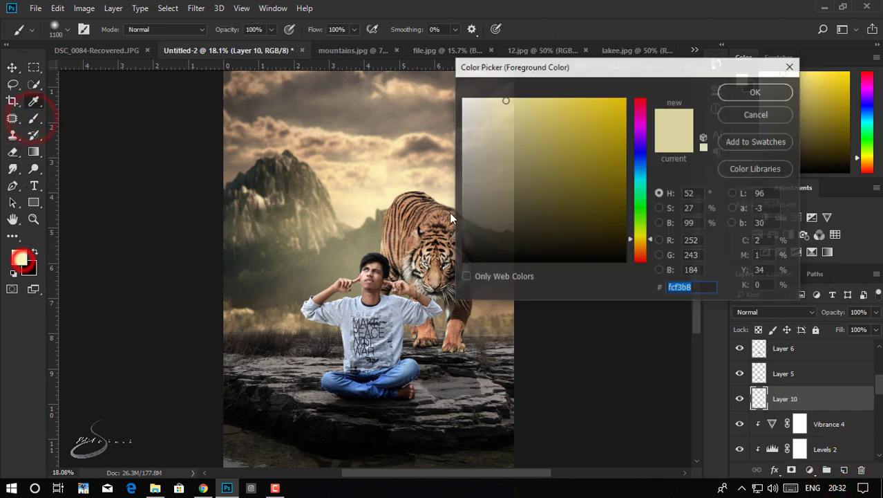
pyautogui.click(473, 112)
pyautogui.click(741, 91)
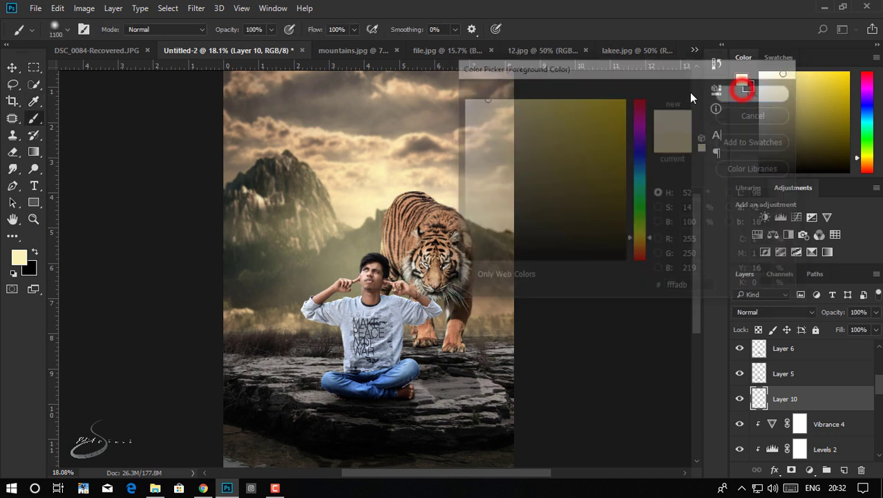
pyautogui.click(352, 291)
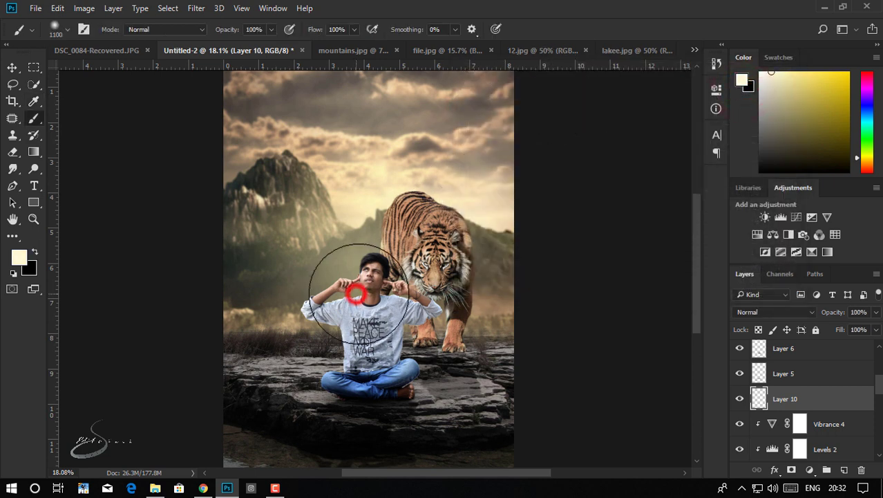
# Step: Scale the glow to about 131%, reposition it, and set its opacity to 50%
pyautogui.click(12, 67)
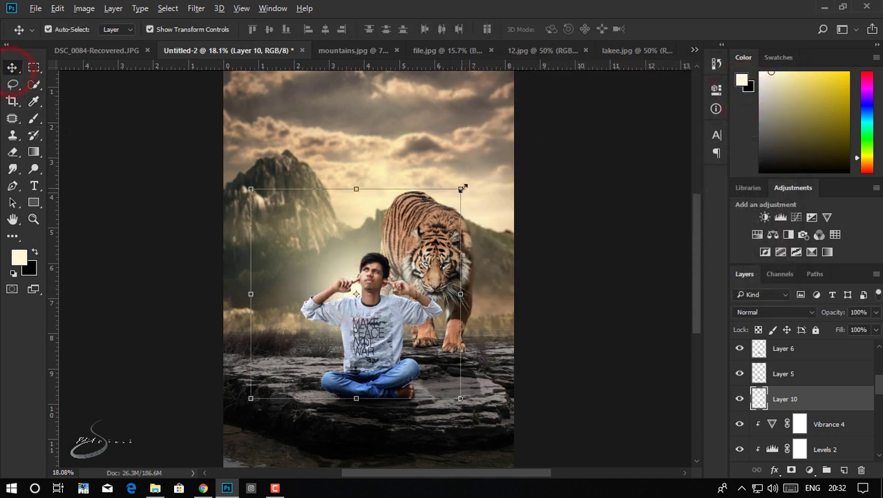
pyautogui.moveTo(465, 185); pyautogui.dragTo(495, 156)
pyautogui.moveTo(411, 216)
pyautogui.mouseDown()
pyautogui.moveTo(427, 237)
pyautogui.moveTo(431, 223)
pyautogui.mouseUp()
pyautogui.moveTo(430, 266); pyautogui.dragTo(468, 266)
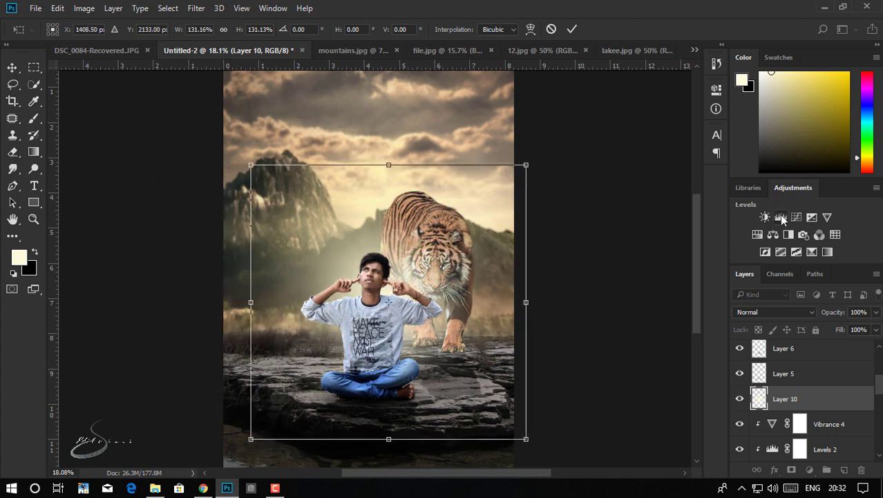
pyautogui.moveTo(802, 316); pyautogui.dragTo(793, 319)
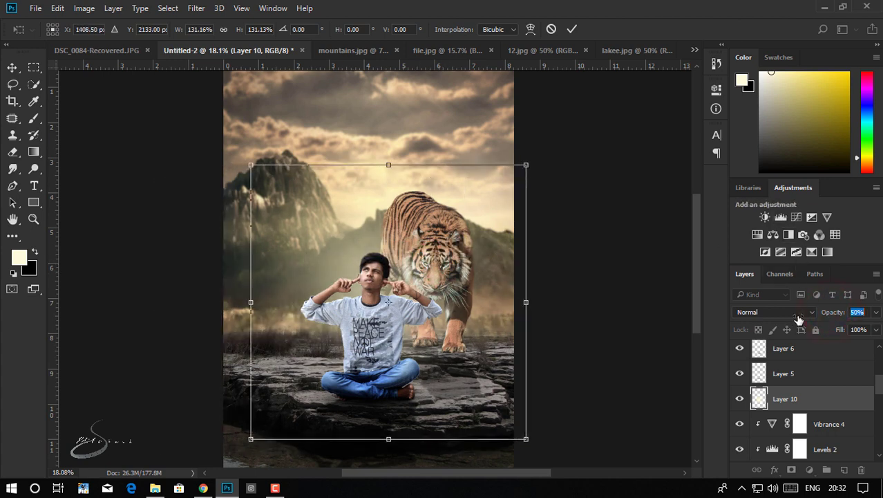
pyautogui.moveTo(476, 271); pyautogui.dragTo(471, 273)
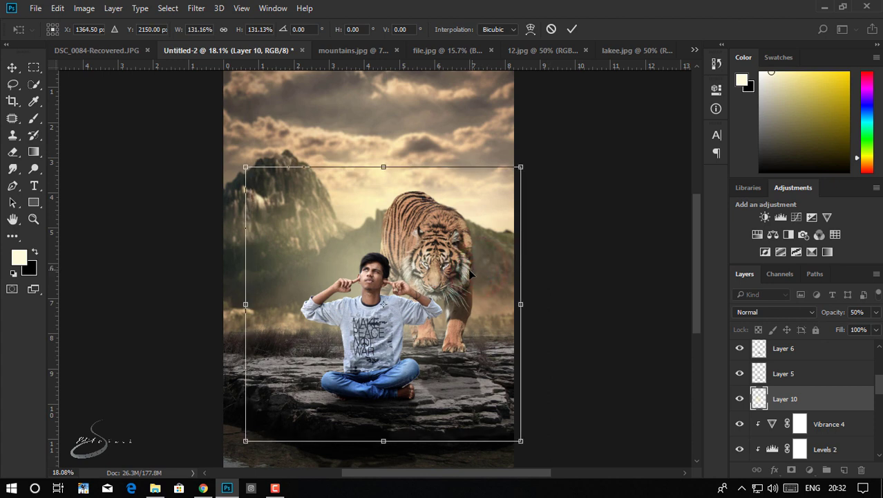
pyautogui.doubleClick(439, 269)
pyautogui.click(601, 225)
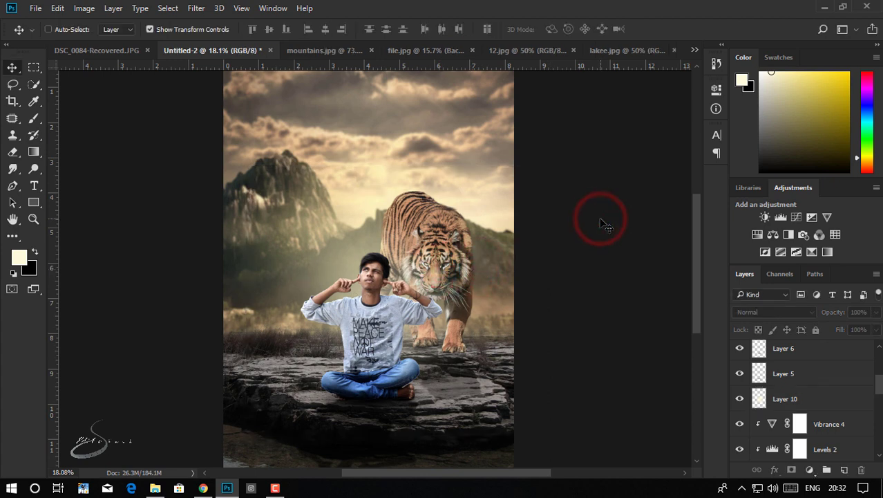
pyautogui.scroll(-1, 601, 224)
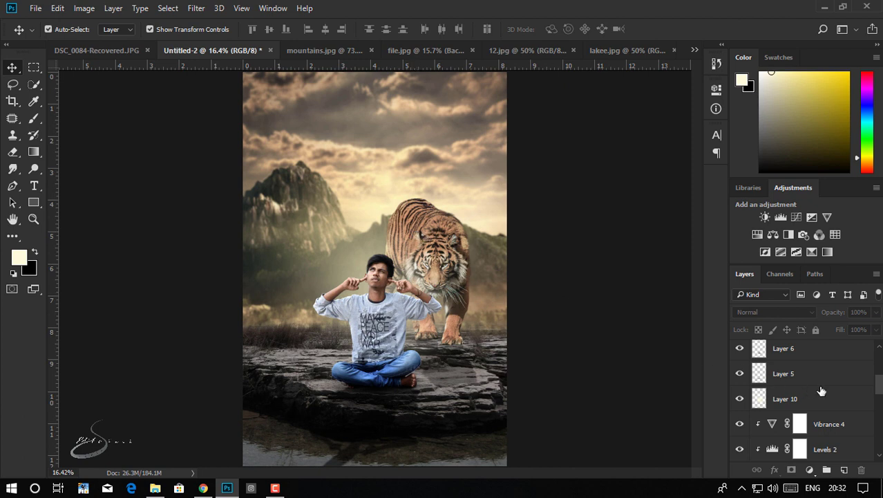
pyautogui.scroll(3, 866, 362)
pyautogui.scroll(2, 830, 363)
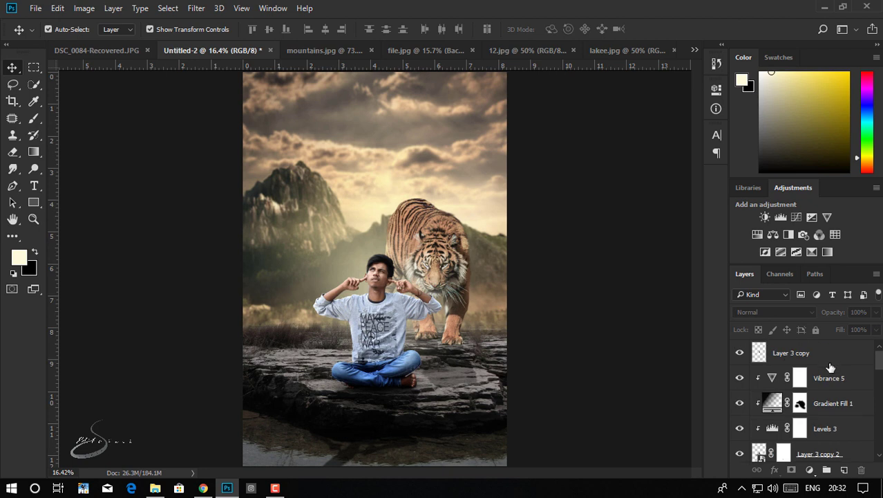
pyautogui.scroll(-1, 833, 367)
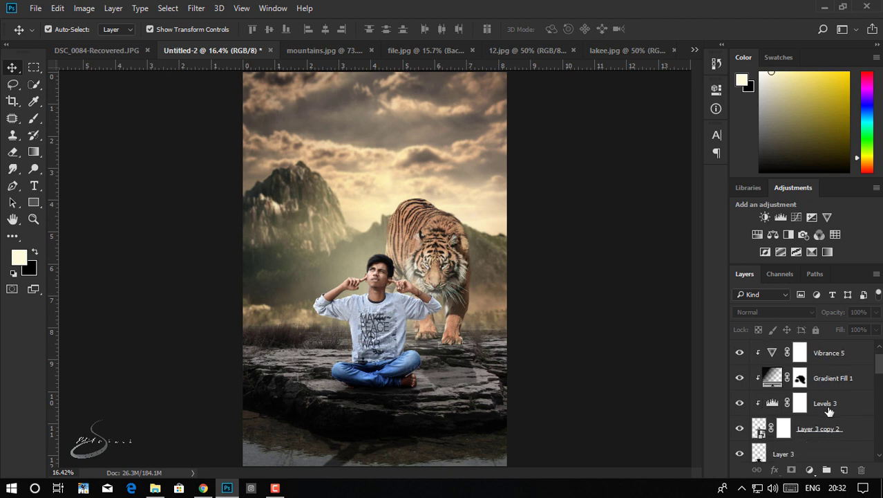
pyautogui.scroll(-3, 829, 373)
pyautogui.scroll(-3, 829, 387)
pyautogui.scroll(5, 830, 407)
pyautogui.click(465, 166)
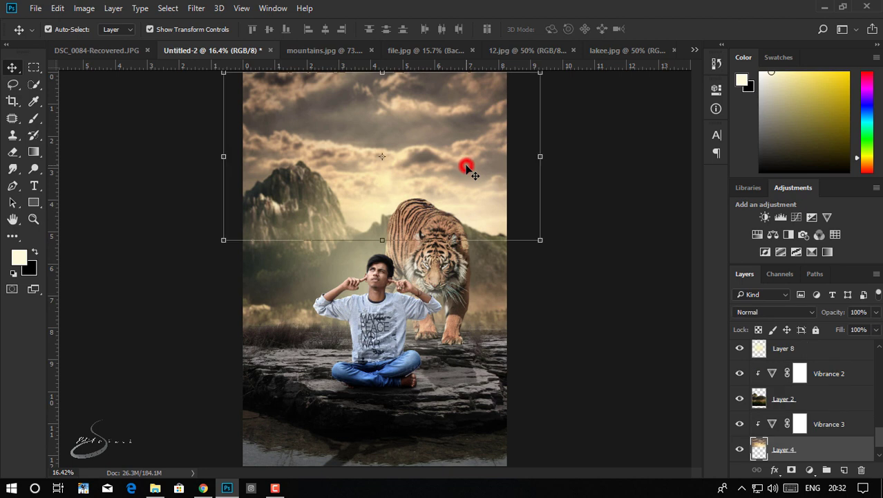
pyautogui.click(626, 213)
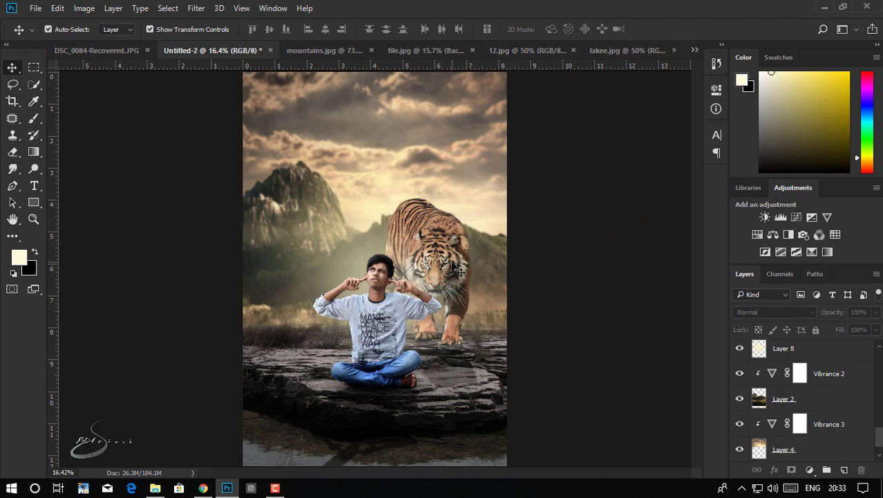
pyautogui.scroll(-1, 456, 268)
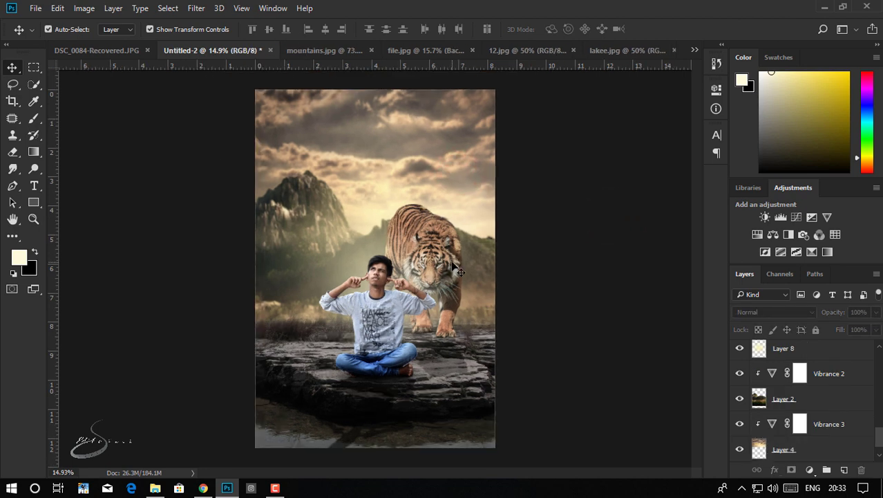
pyautogui.scroll(1, 457, 269)
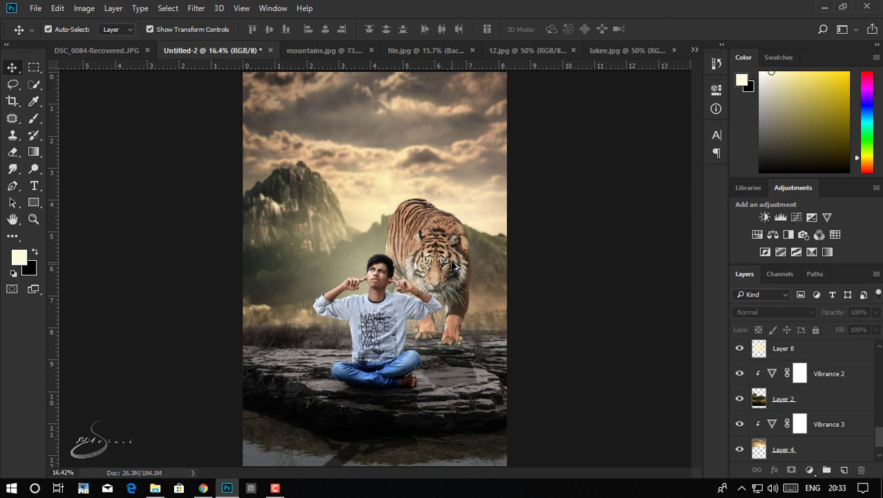
pyautogui.scroll(3, 802, 343)
pyautogui.scroll(3, 830, 356)
pyautogui.scroll(3, 835, 357)
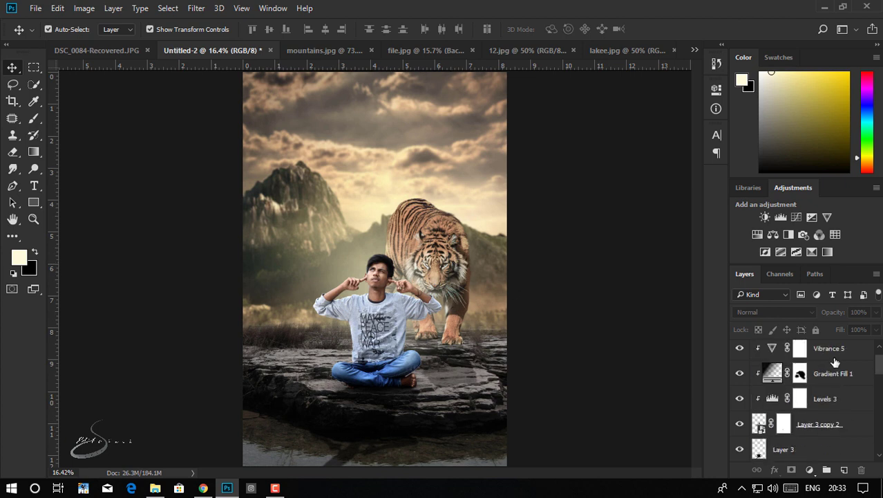
pyautogui.scroll(3, 835, 358)
pyautogui.click(833, 354)
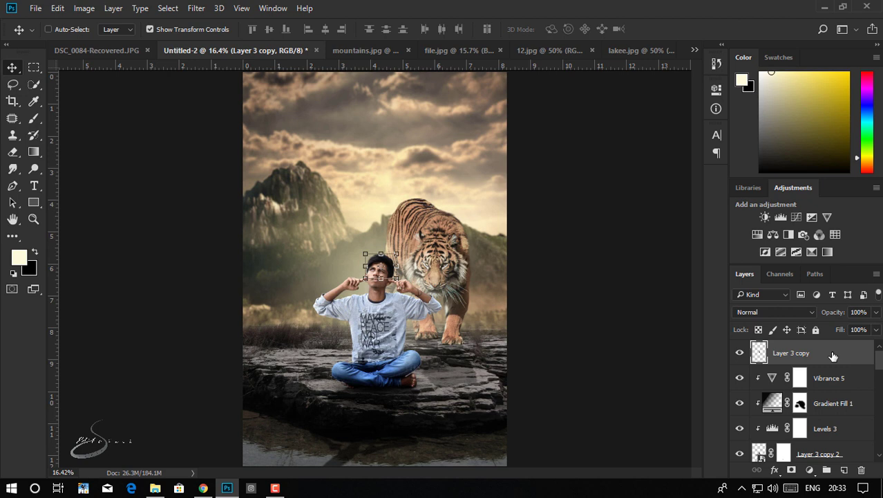
# Step: Stamp all visible layers into a merged layer and copy the boy onto his own layer
pyautogui.hotkey('ctrl', 'alt', 'shift', 'e')
pyautogui.scroll(-2, 829, 373)
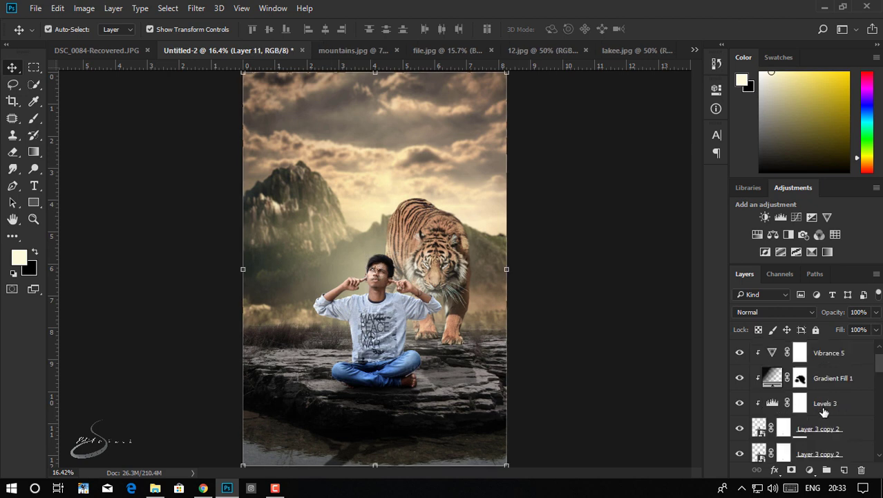
pyautogui.scroll(-3, 822, 415)
pyautogui.scroll(1, 800, 427)
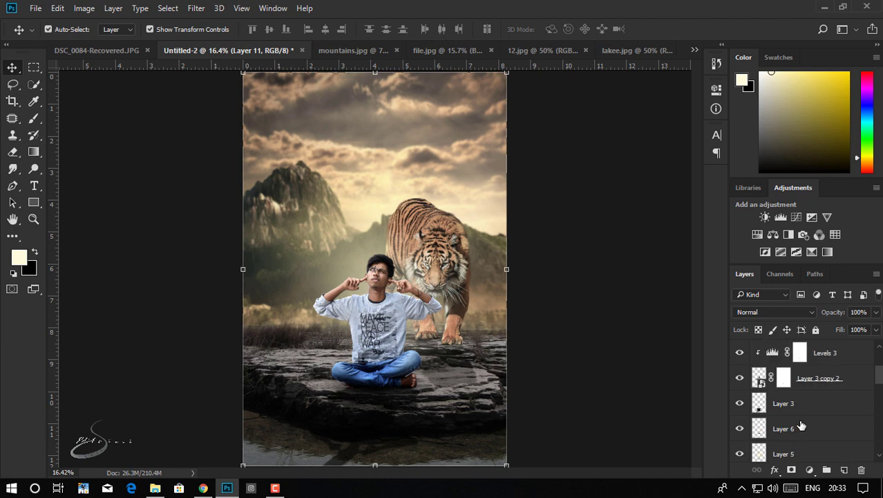
pyautogui.keyDown('ctrl'); pyautogui.click(759, 377); pyautogui.keyUp('ctrl')
pyautogui.scroll(2, 767, 376)
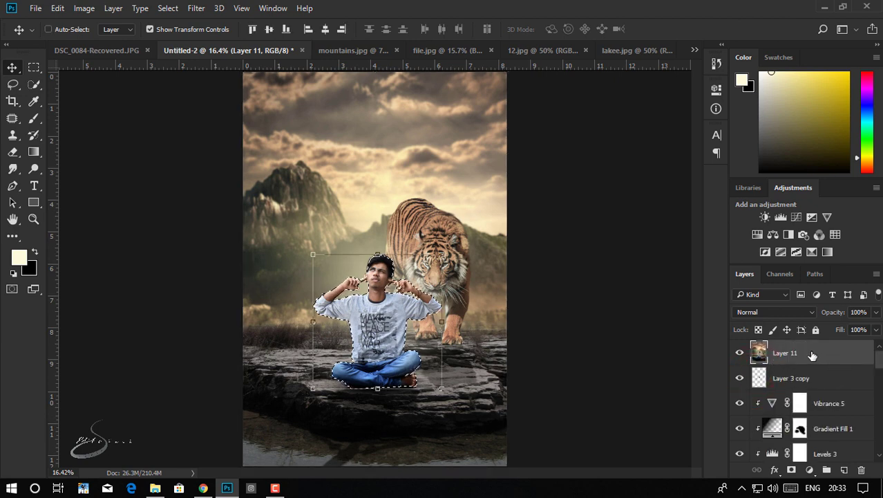
pyautogui.hotkey('ctrl', 'j')
# Step: Add a 50% gray filled layer clipped to the boy
pyautogui.click(844, 469)
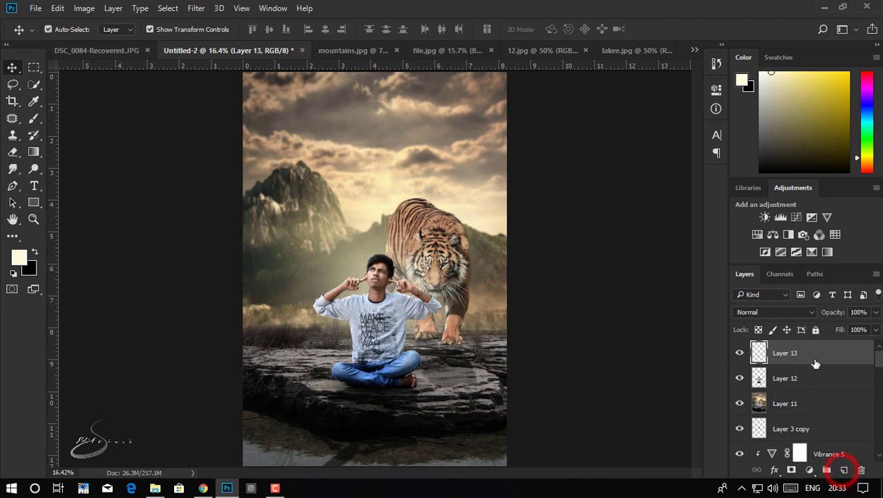
pyautogui.hotkey('shift', 'F5')
pyautogui.click(526, 132)
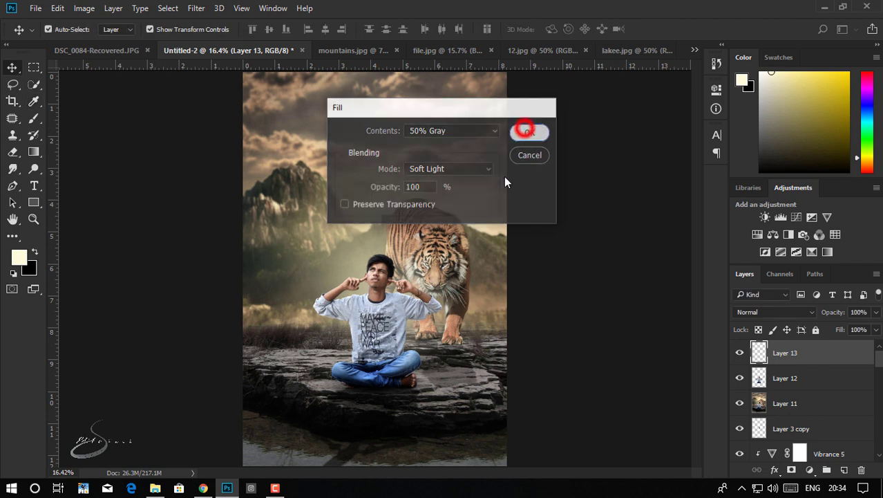
pyautogui.keyDown('alt'); pyautogui.click(822, 359); pyautogui.keyUp('alt')
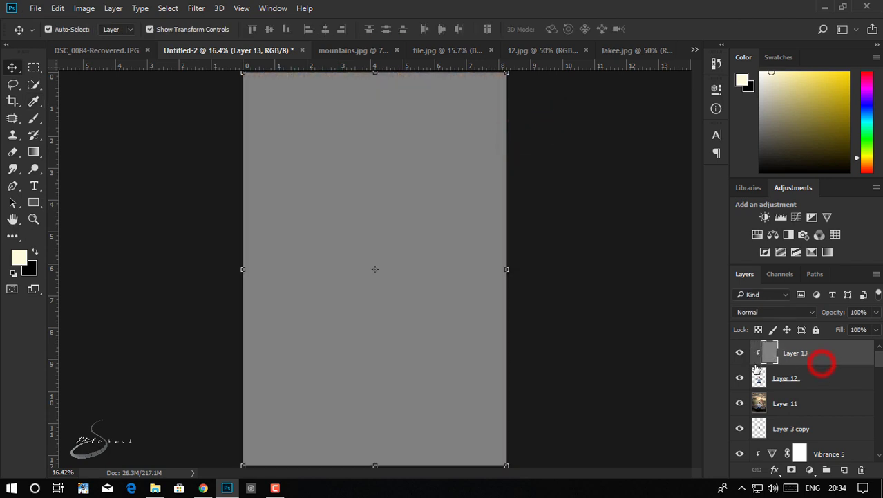
pyautogui.moveTo(367, 264); pyautogui.dragTo(454, 214)
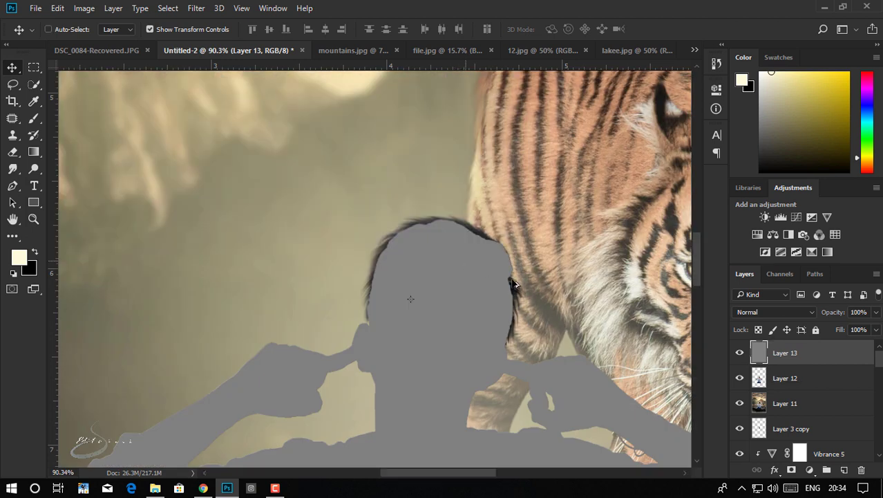
# Step: Unclip and delete the gray layer and the copied boy layer
pyautogui.keyDown('alt'); pyautogui.click(793, 354); pyautogui.keyUp('alt')
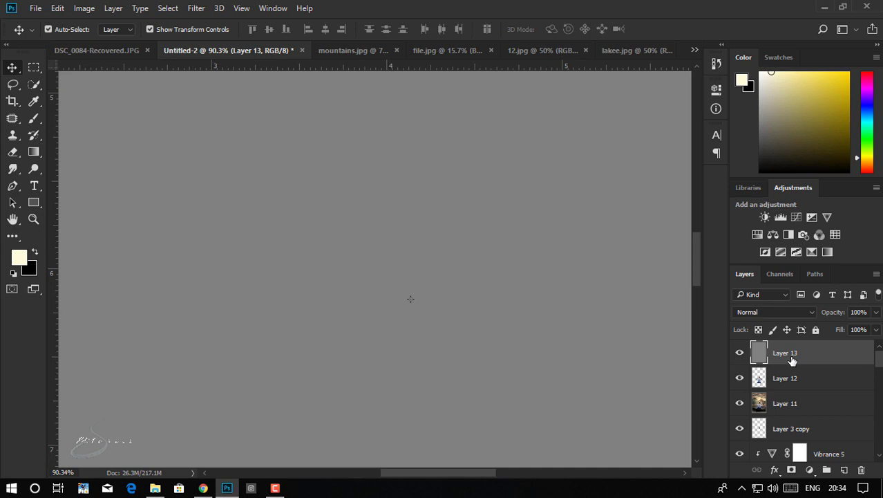
pyautogui.press('Delete')
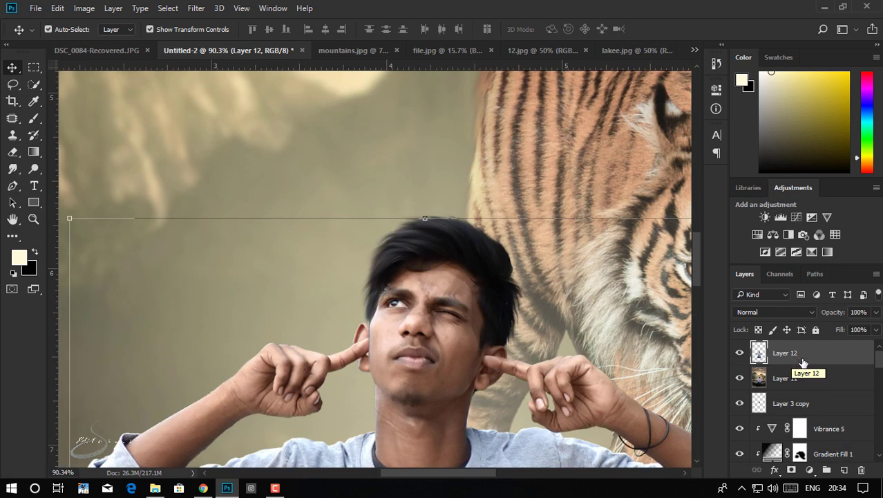
pyautogui.press('Delete')
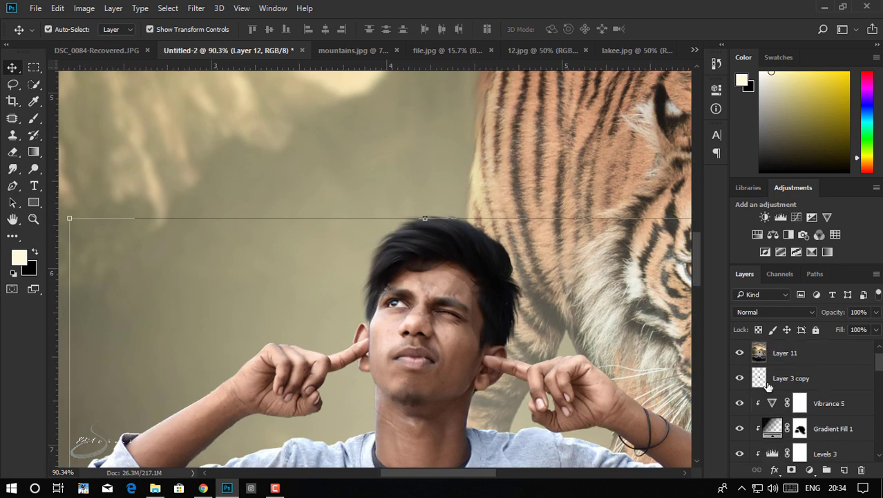
# Step: Load the outlines of Layer 3 copy and Layer 3 copy 2, then deselect
pyautogui.keyDown('ctrl'); pyautogui.click(760, 378); pyautogui.keyUp('ctrl')
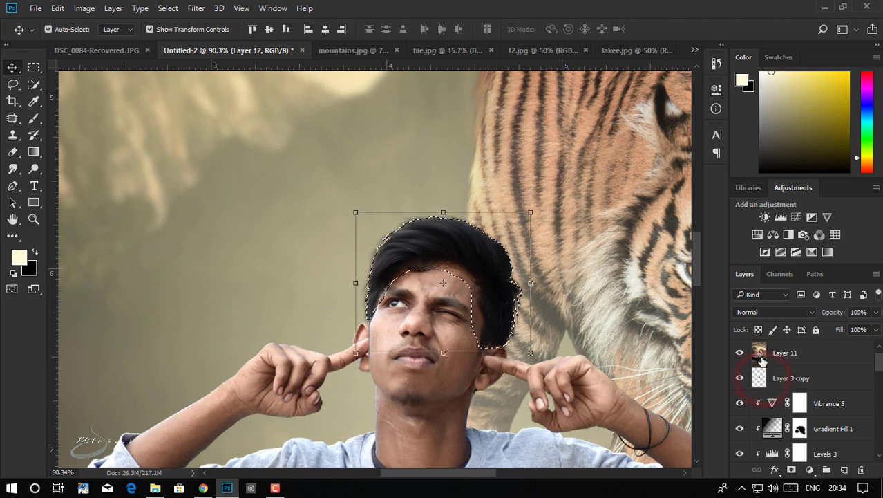
pyautogui.scroll(-2, 760, 373)
pyautogui.scroll(-2, 774, 387)
pyautogui.scroll(-1, 793, 404)
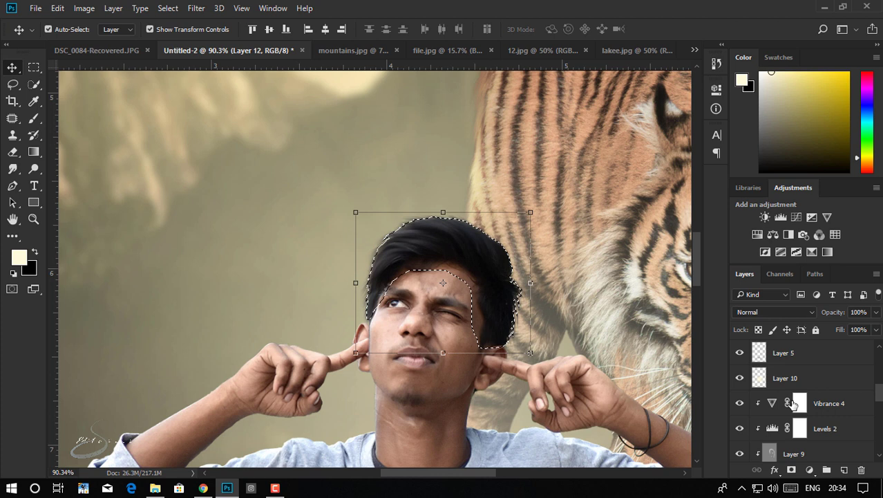
pyautogui.scroll(-1, 793, 404)
pyautogui.scroll(-2, 793, 405)
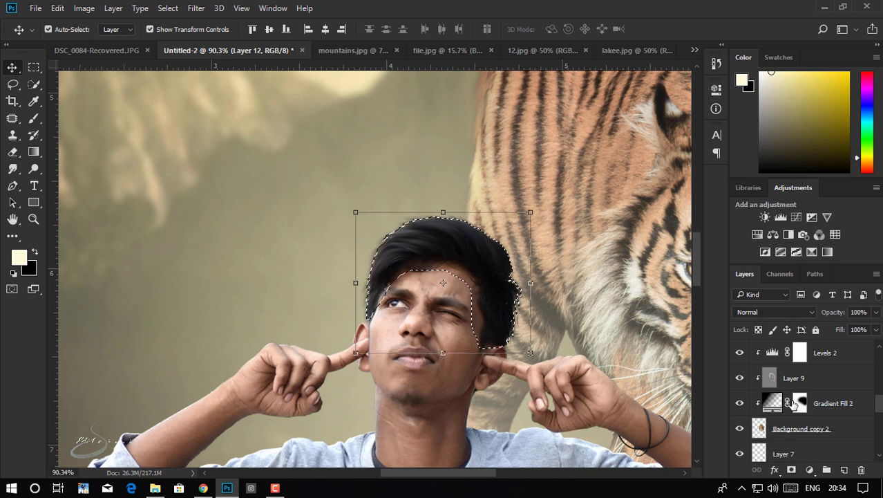
pyautogui.scroll(-4, 794, 405)
pyautogui.scroll(1, 761, 443)
pyautogui.scroll(1, 762, 436)
pyautogui.scroll(3, 763, 428)
pyautogui.scroll(1, 764, 419)
pyautogui.scroll(2, 764, 420)
pyautogui.scroll(2, 764, 420)
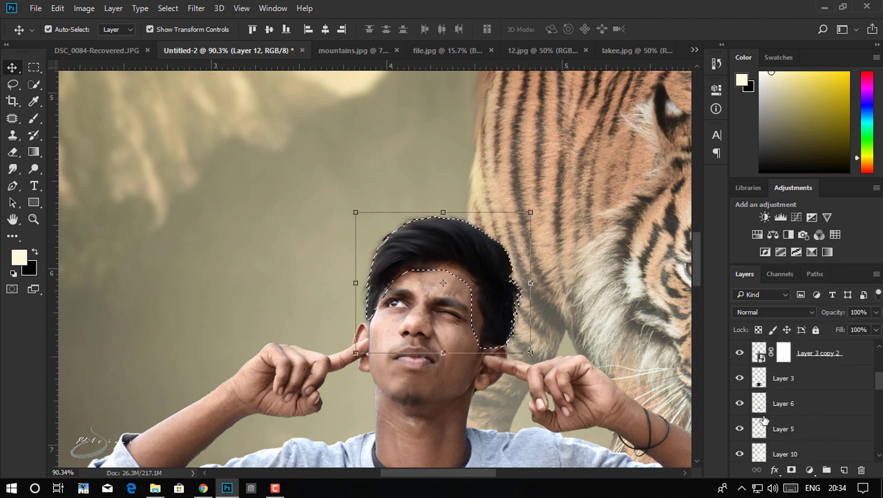
pyautogui.keyDown('ctrl'); pyautogui.click(761, 353); pyautogui.keyUp('ctrl')
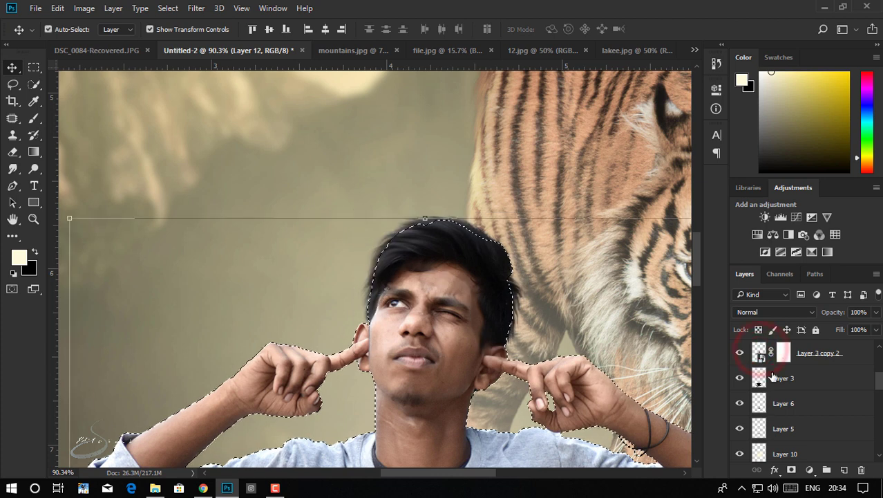
pyautogui.scroll(5, 769, 370)
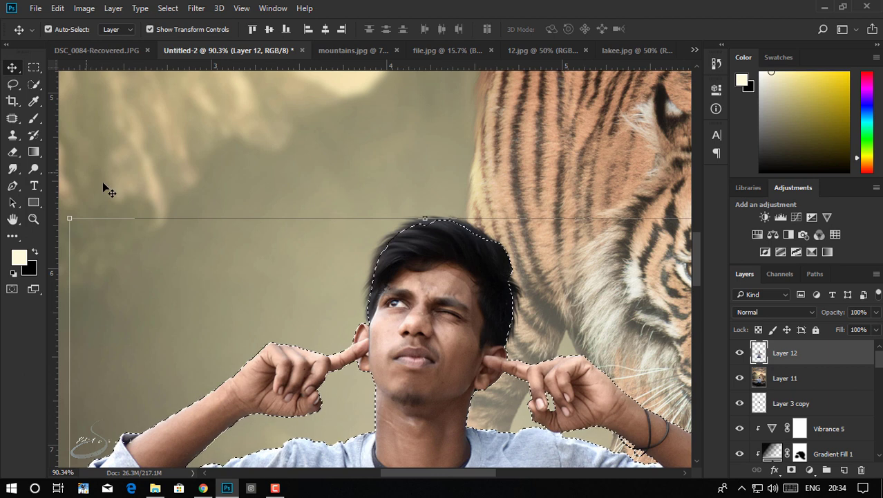
pyautogui.click(781, 405)
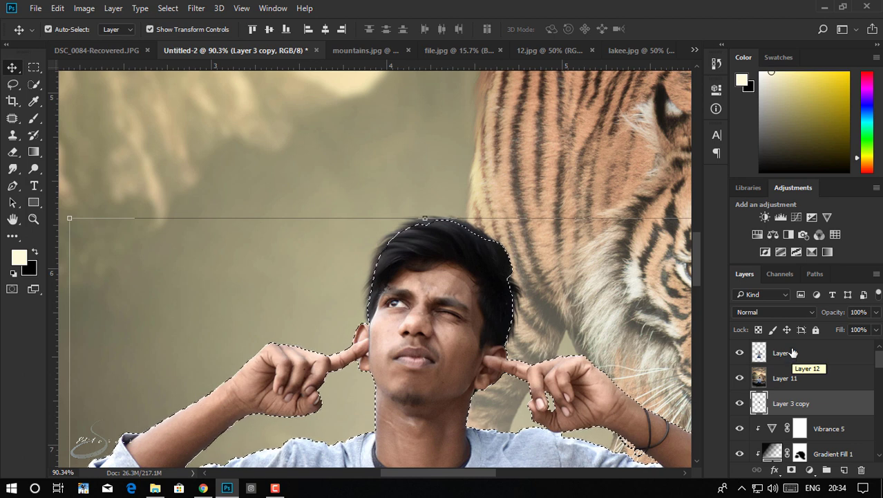
pyautogui.hotkey('ctrl', 'd')
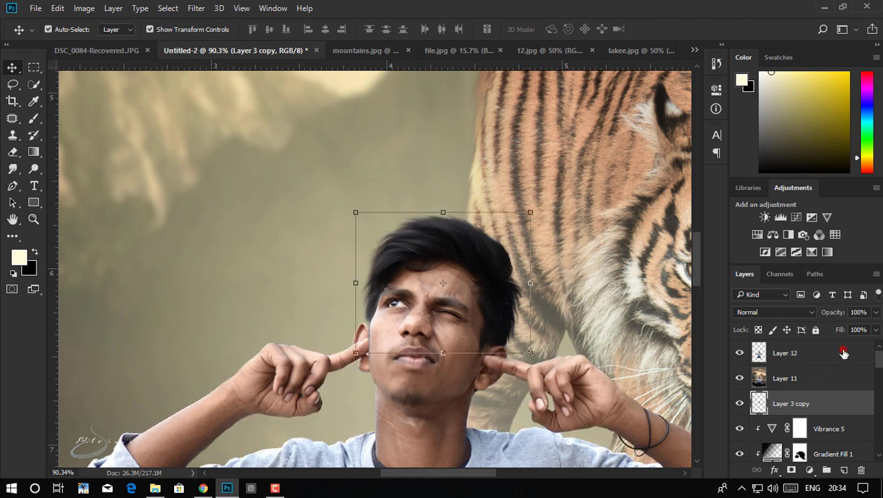
# Step: Fill a new Layer 13 above Layer 12 with 50% gray and load Layer 3 copy's outline
pyautogui.click(844, 353)
pyautogui.click(844, 471)
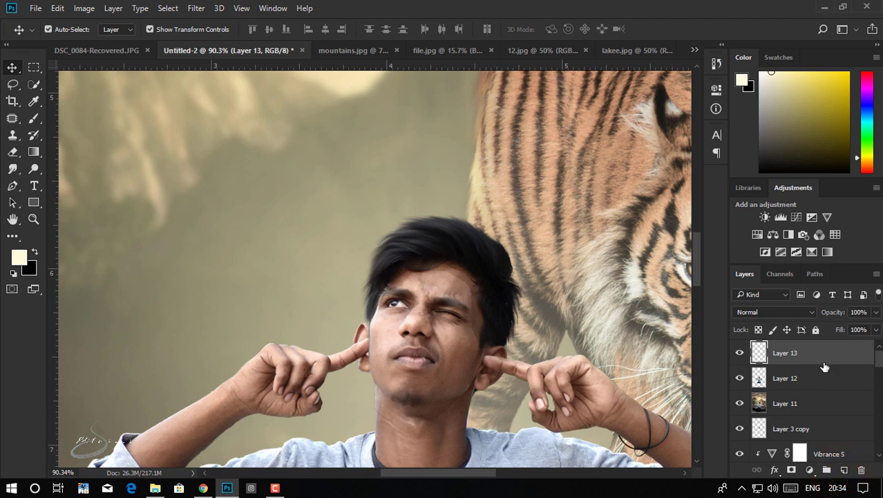
pyautogui.hotkey('shift', 'F5')
pyautogui.click(532, 132)
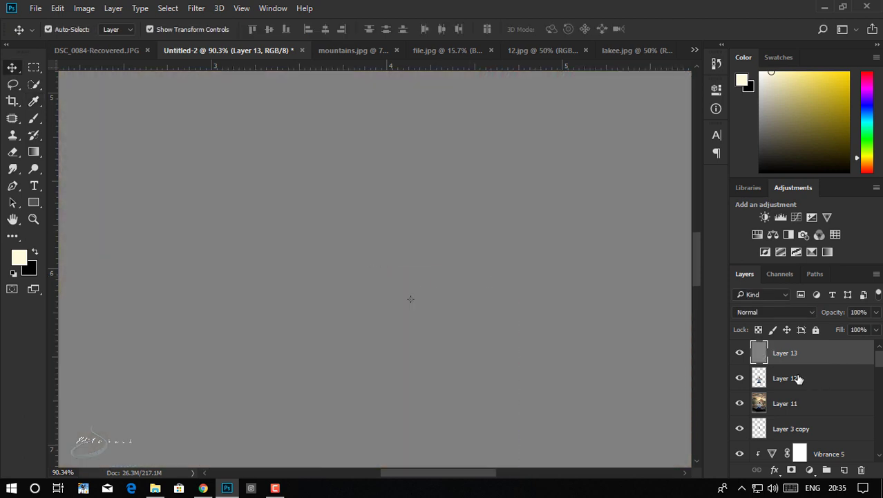
pyautogui.keyDown('ctrl'); pyautogui.click(759, 429); pyautogui.keyUp('ctrl')
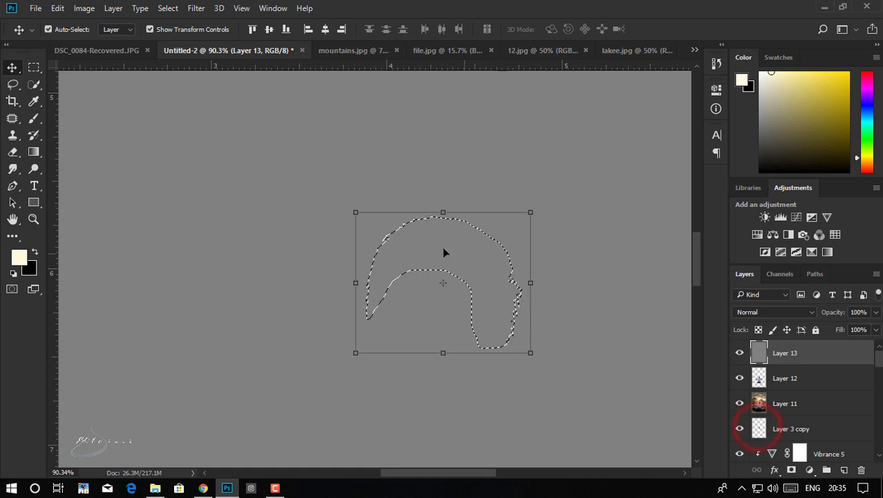
# Step: Set Layer 13's blend mode to Overlay and choose the Dodge tool (Highlights, 57%)
pyautogui.click(781, 312)
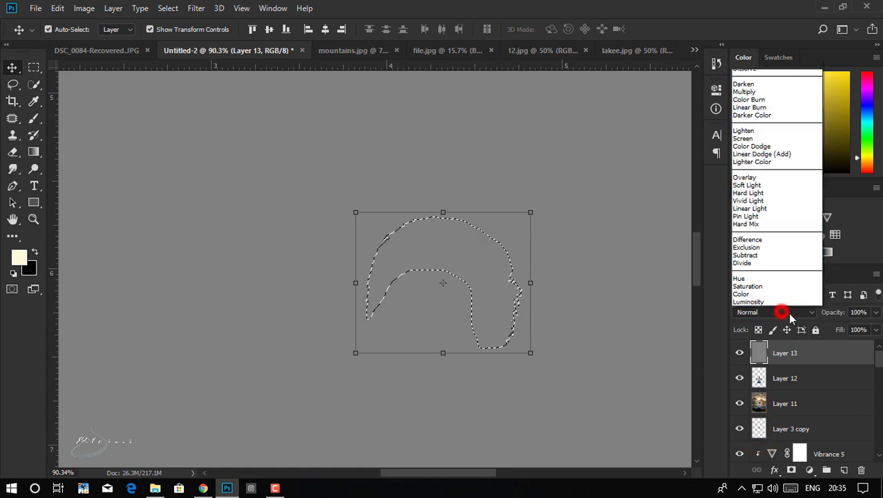
pyautogui.click(745, 183)
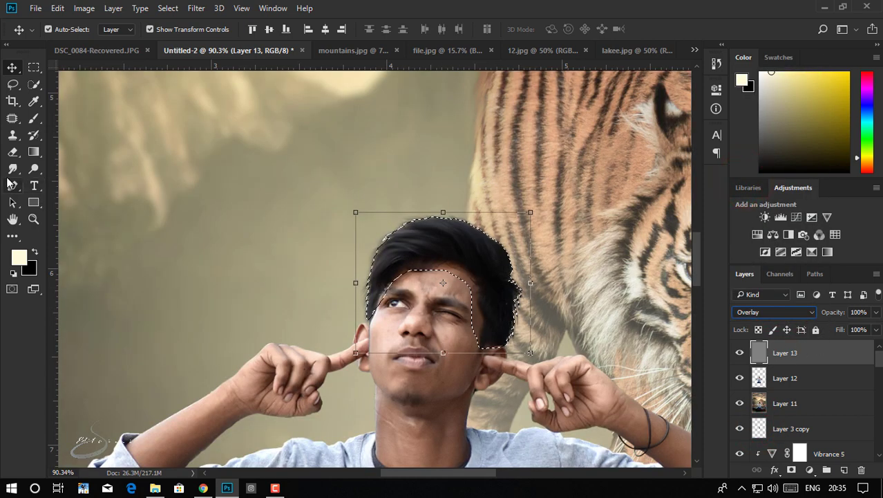
pyautogui.click(33, 168)
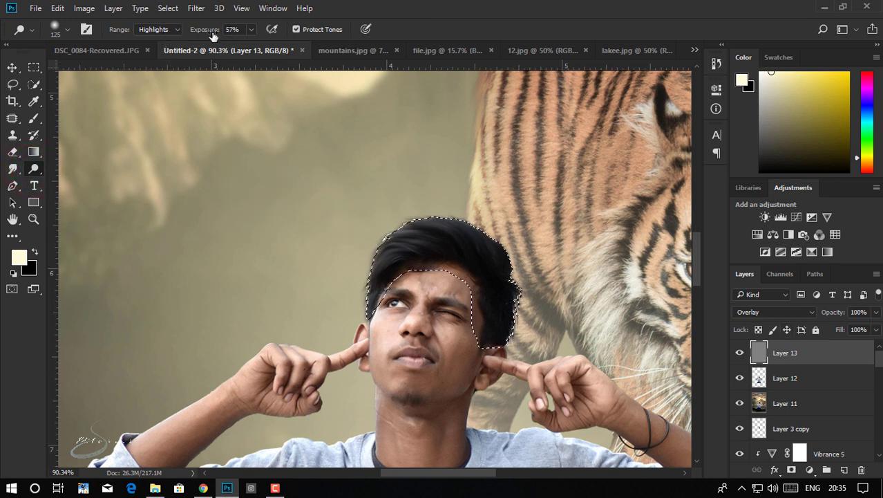
pyautogui.click(445, 193)
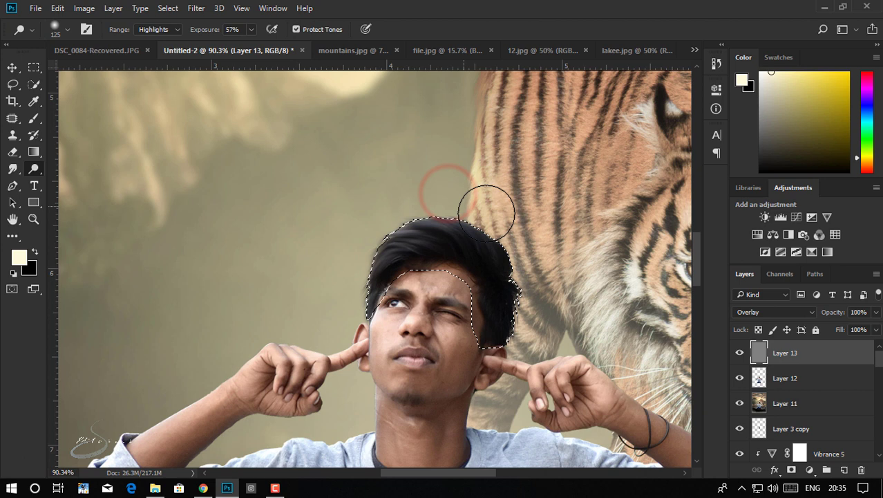
# Step: Dodge the boy's hair edges, including the side beside the tiger's fur
pyautogui.click(528, 253)
pyautogui.click(421, 199)
pyautogui.click(368, 223)
pyautogui.click(355, 251)
pyautogui.click(526, 250)
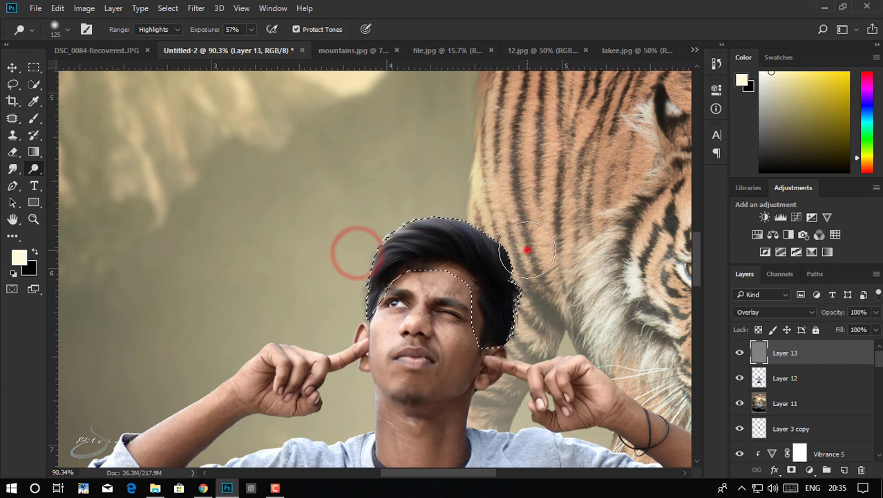
pyautogui.moveTo(529, 264); pyautogui.dragTo(543, 315)
pyautogui.moveTo(336, 278)
pyautogui.mouseDown()
pyautogui.moveTo(333, 311)
pyautogui.moveTo(339, 306)
pyautogui.mouseUp()
pyautogui.scroll(-1, 560, 268)
pyautogui.scroll(-2, 560, 268)
# Step: Load the boy from Layer 12 as a selection and dodge his neck and chin with a smaller brush
pyautogui.keyDown('ctrl'); pyautogui.click(760, 380); pyautogui.keyUp('ctrl')
pyautogui.click(339, 251)
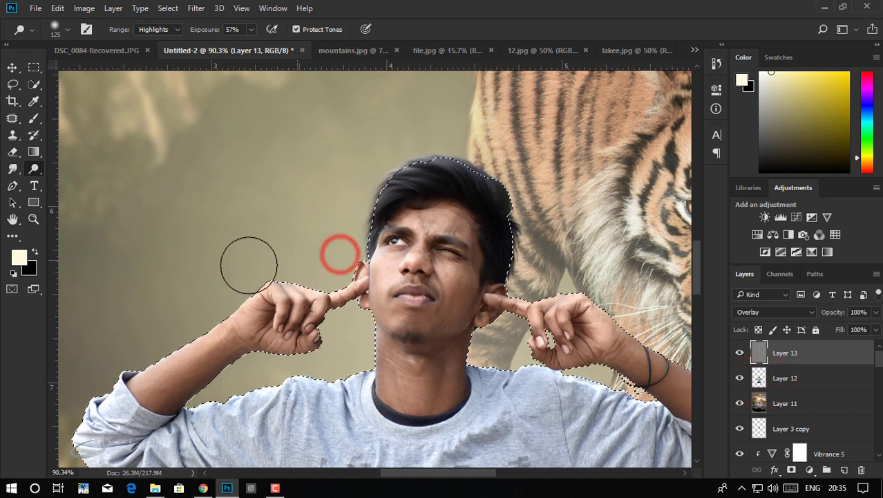
pyautogui.moveTo(192, 282); pyautogui.dragTo(292, 218)
pyautogui.moveTo(351, 204); pyautogui.dragTo(221, 304)
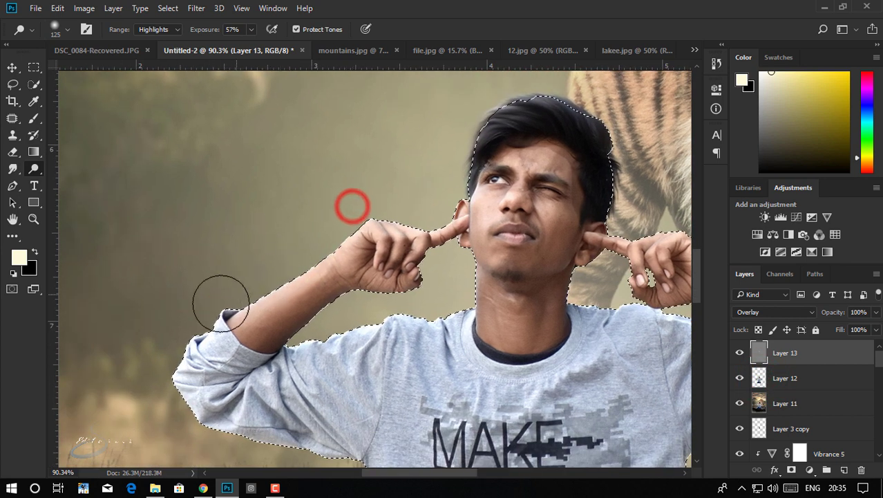
pyautogui.scroll(-3, 227, 293)
pyautogui.scroll(-2, 228, 291)
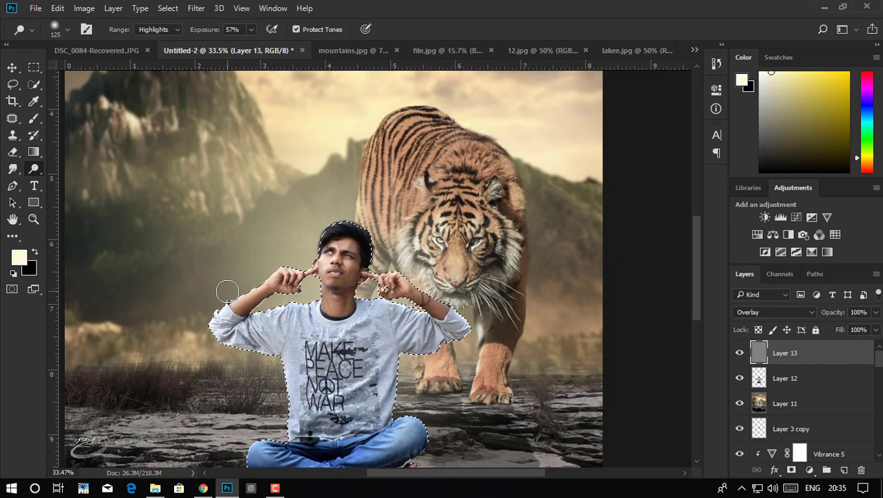
pyautogui.scroll(1, 274, 283)
pyautogui.press('[')
pyautogui.press('[')
pyautogui.click(392, 267)
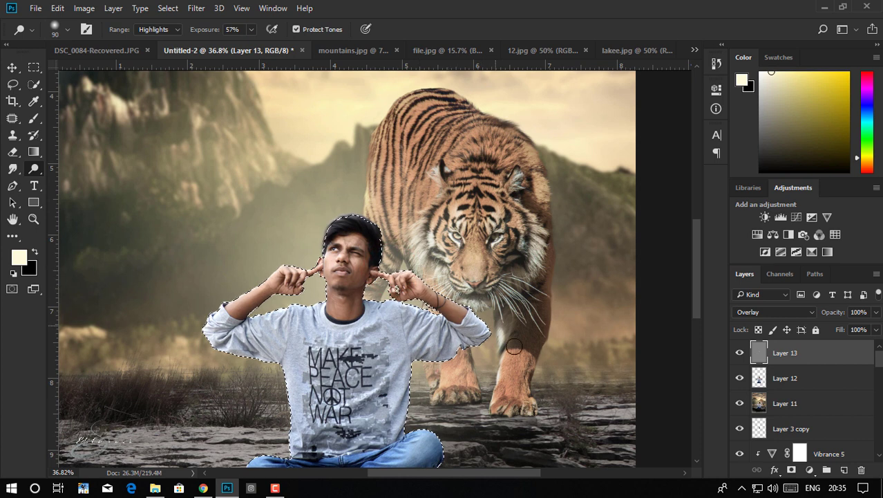
pyautogui.moveTo(280, 311); pyautogui.dragTo(326, 289)
pyautogui.moveTo(336, 319)
pyautogui.mouseDown()
pyautogui.moveTo(371, 287)
pyautogui.moveTo(395, 296)
pyautogui.mouseUp()
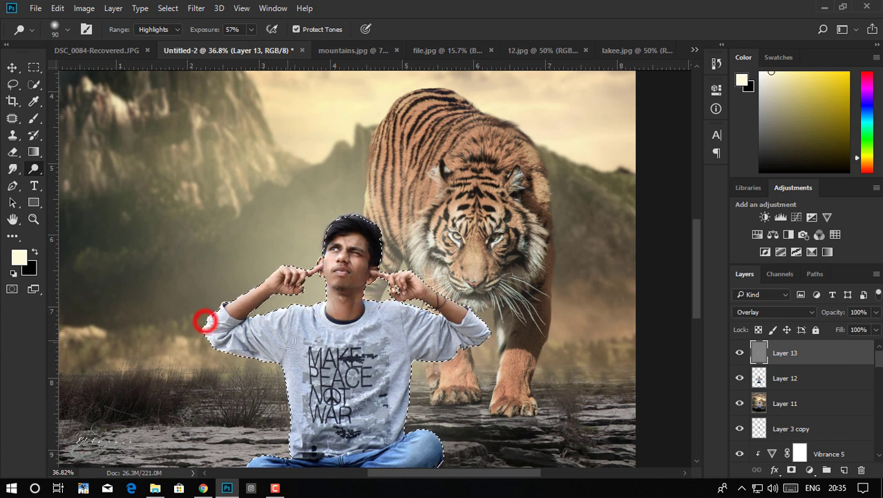
# Step: Dodge the arm edge, the area near the hands, and the jeans' knees and legs
pyautogui.scroll(-2, 288, 340)
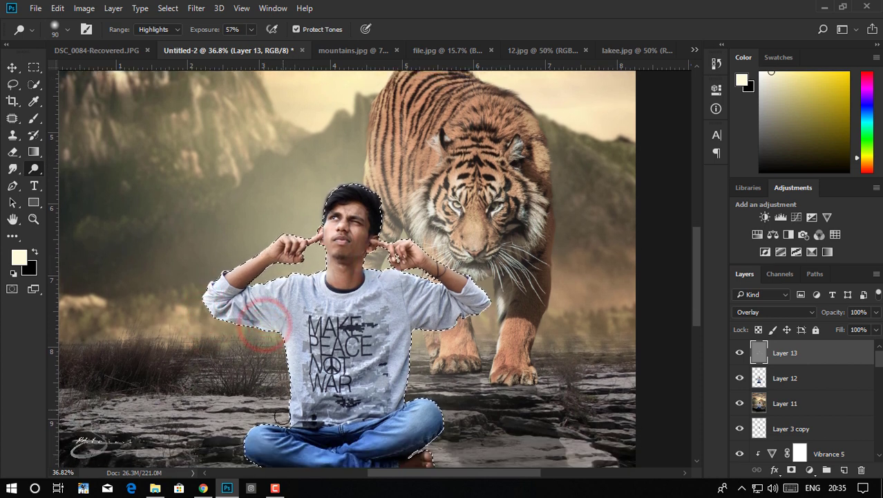
pyautogui.moveTo(453, 326); pyautogui.dragTo(406, 388)
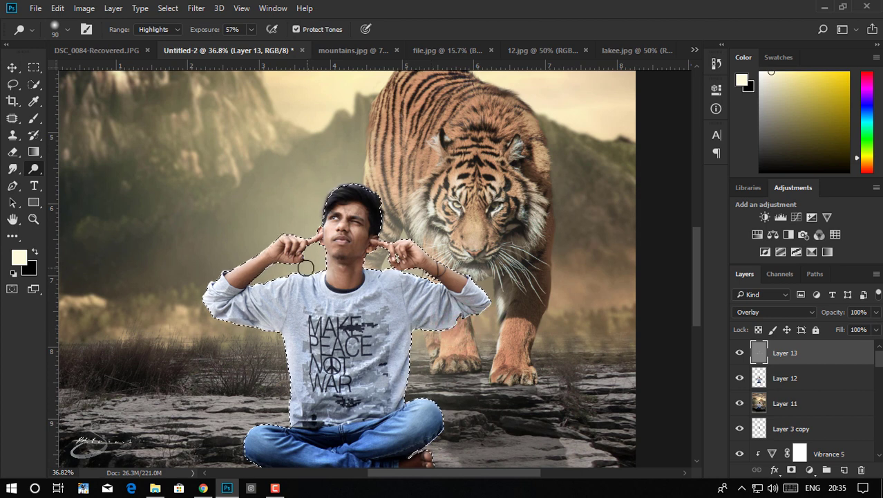
pyautogui.click(272, 230)
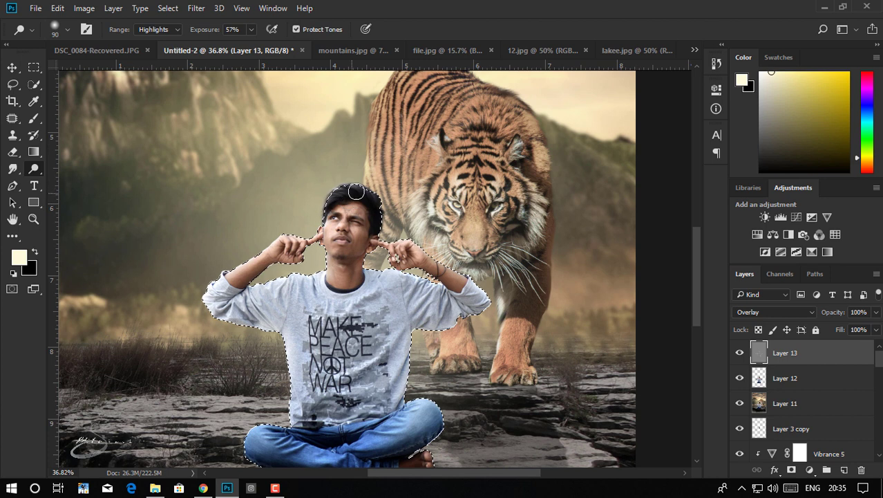
pyautogui.scroll(-2, 342, 229)
pyautogui.moveTo(260, 383); pyautogui.dragTo(270, 378)
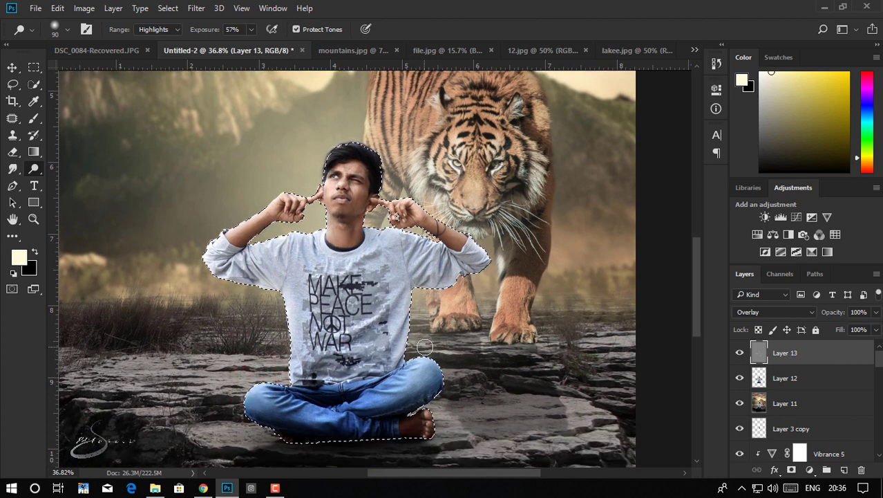
pyautogui.moveTo(422, 356); pyautogui.dragTo(430, 368)
pyautogui.click(258, 387)
pyautogui.moveTo(258, 387); pyautogui.dragTo(295, 400)
pyautogui.moveTo(259, 407); pyautogui.dragTo(402, 414)
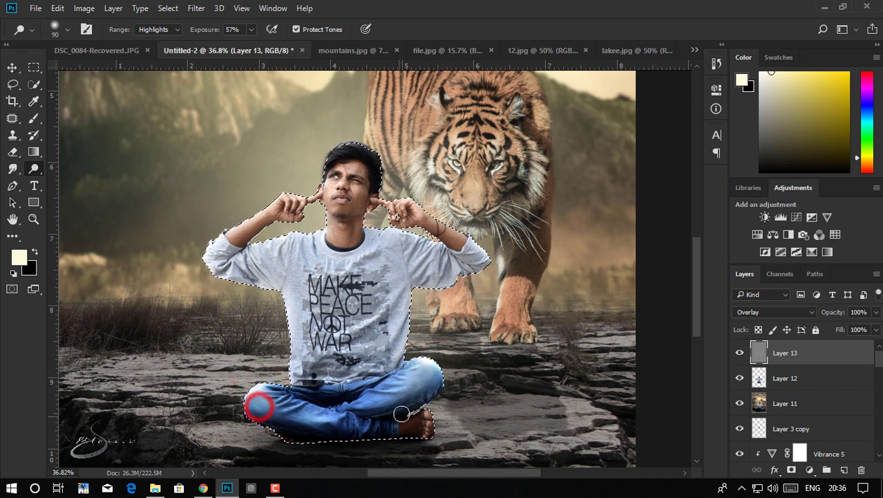
pyautogui.moveTo(434, 378); pyautogui.dragTo(318, 409)
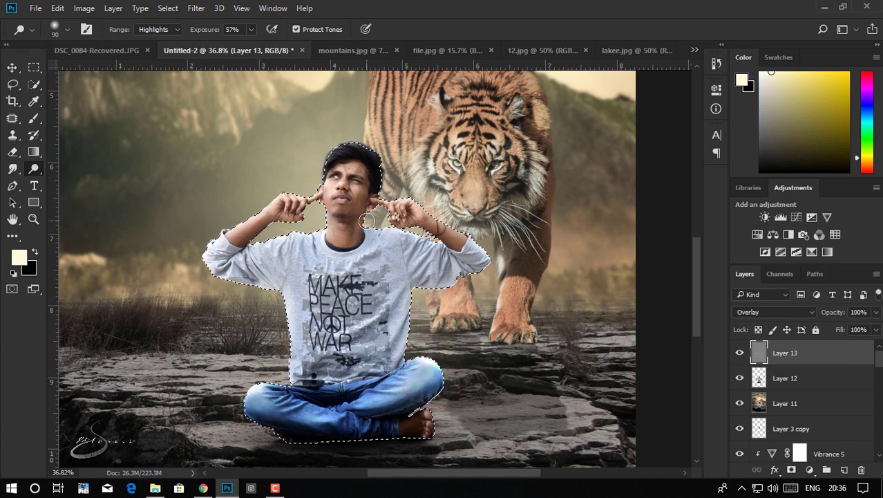
# Step: Lighten the hair and forehead, then gently dodge the face at 32% exposure
pyautogui.moveTo(358, 171)
pyautogui.mouseDown()
pyautogui.moveTo(336, 184)
pyautogui.moveTo(344, 221)
pyautogui.mouseUp()
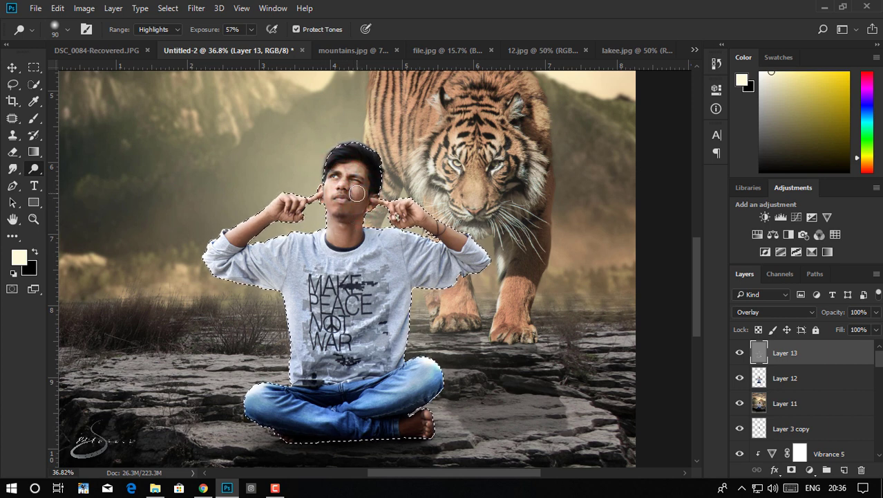
pyautogui.moveTo(216, 29); pyautogui.dragTo(199, 29)
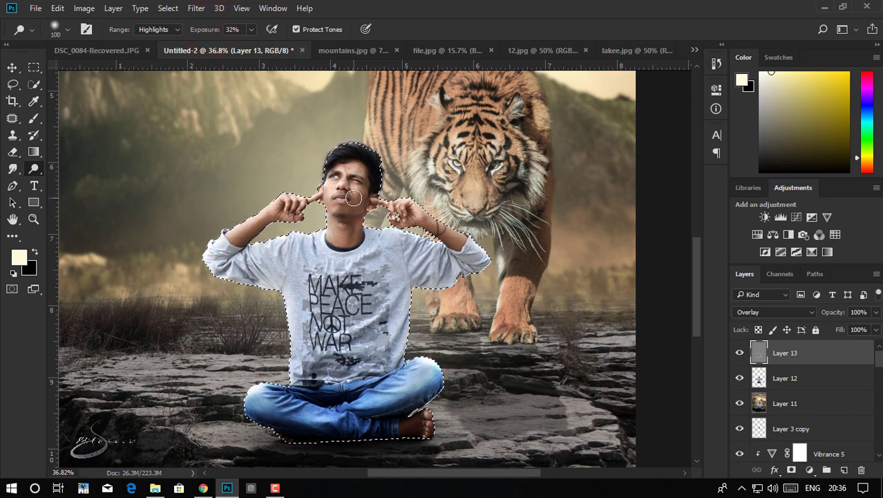
pyautogui.moveTo(342, 203)
pyautogui.mouseDown()
pyautogui.moveTo(335, 198)
pyautogui.moveTo(337, 229)
pyautogui.mouseUp()
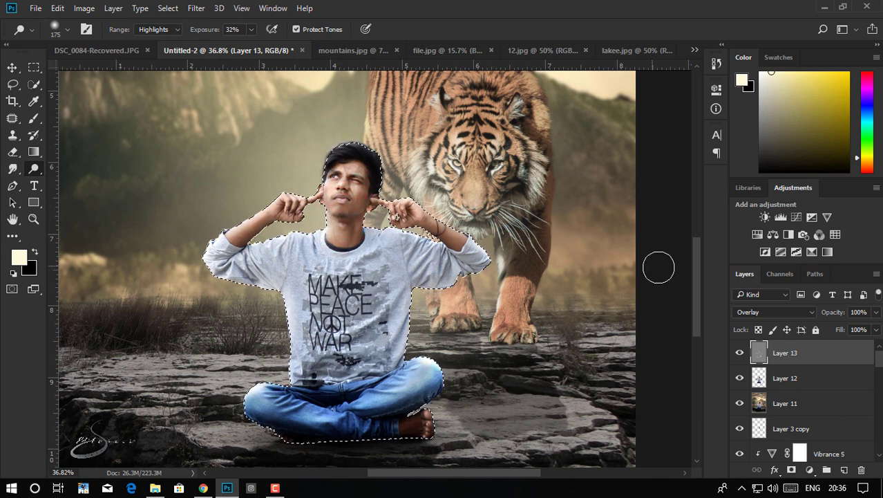
# Step: Zoom in on the head, load the hair selection and dodge the hair near the eye
pyautogui.hotkey('ctrl', 'd')
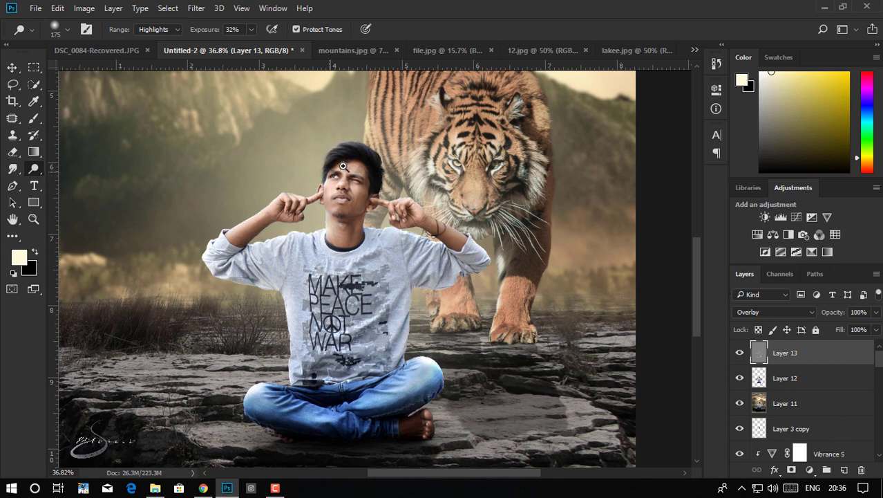
pyautogui.click(342, 166)
pyautogui.scroll(2, 393, 181)
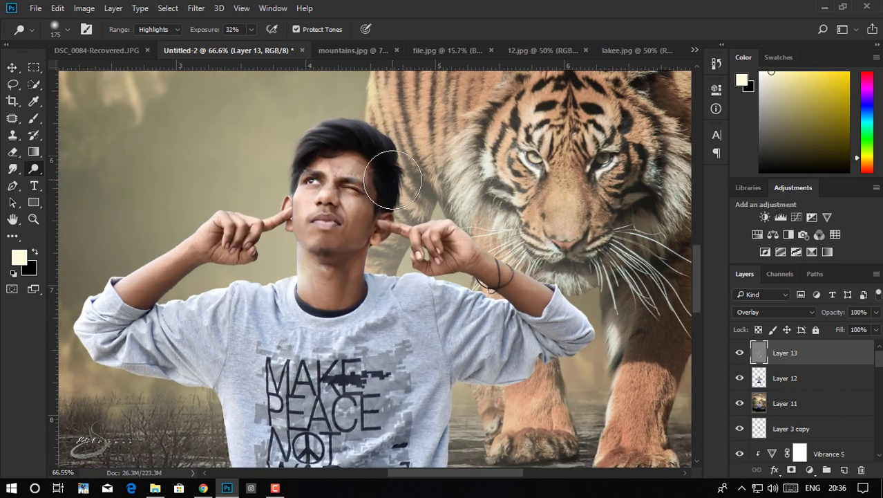
pyautogui.scroll(2, 408, 194)
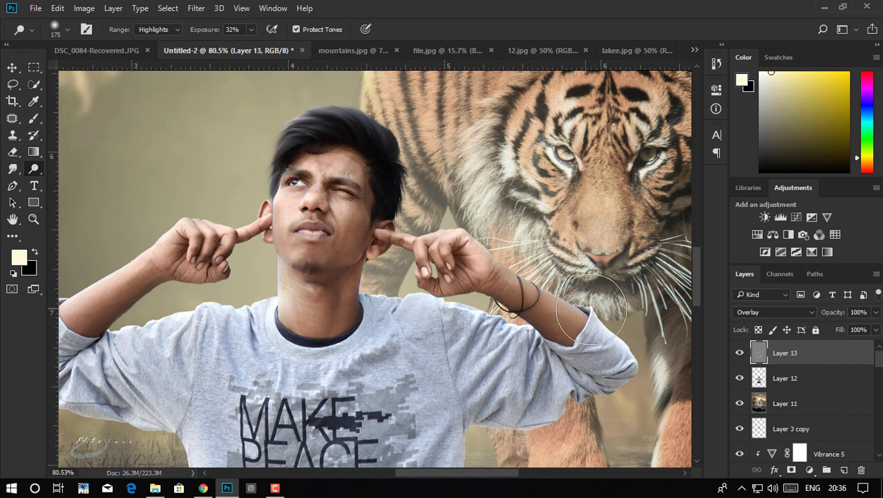
pyautogui.keyDown('ctrl'); pyautogui.click(758, 429); pyautogui.keyUp('ctrl')
pyautogui.moveTo(365, 157)
pyautogui.mouseDown()
pyautogui.moveTo(360, 199)
pyautogui.moveTo(311, 174)
pyautogui.mouseUp()
pyautogui.hotkey('ctrl', 'd')
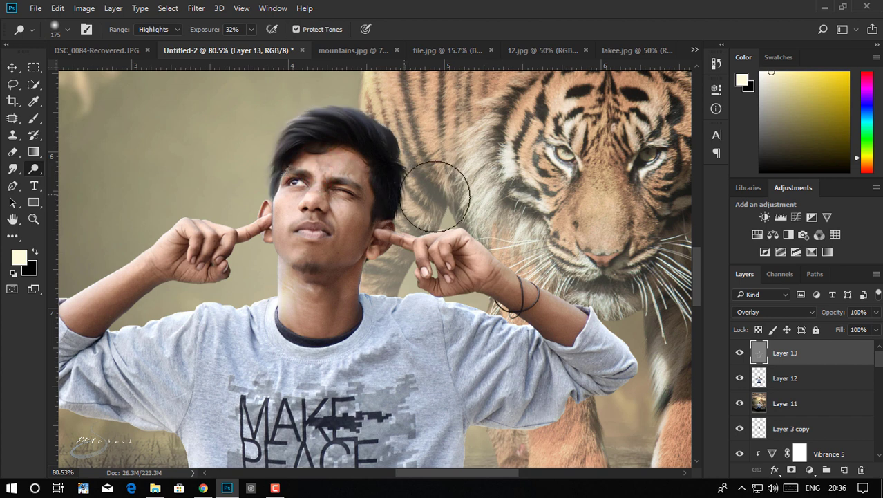
# Step: Reselect the hair area and toggle its selection outline visibility
pyautogui.scroll(5, 370, 170)
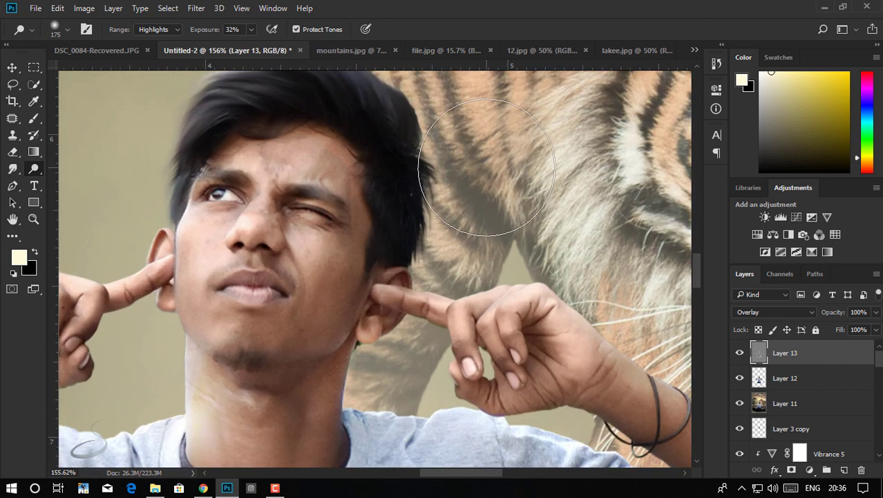
pyautogui.hotkey('ctrl', 'shift', 'd')
pyautogui.hotkey('ctrl', 'd')
pyautogui.scroll(-5, 490, 202)
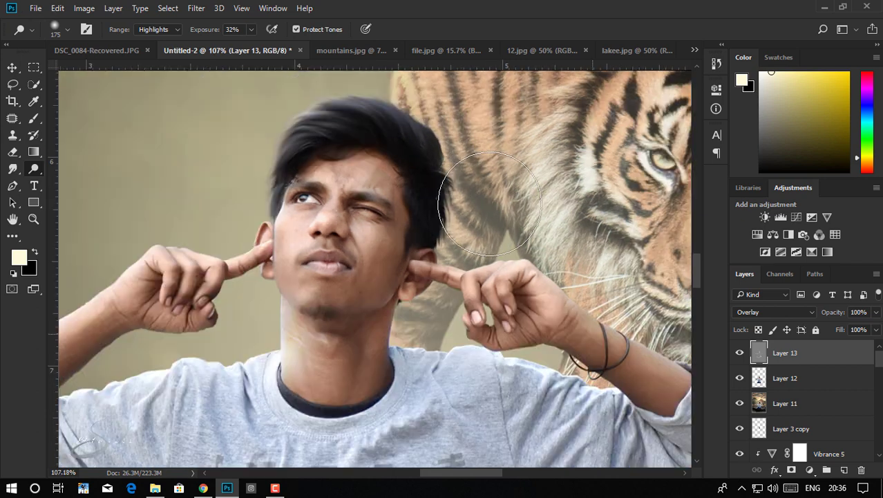
pyautogui.scroll(-1, 490, 202)
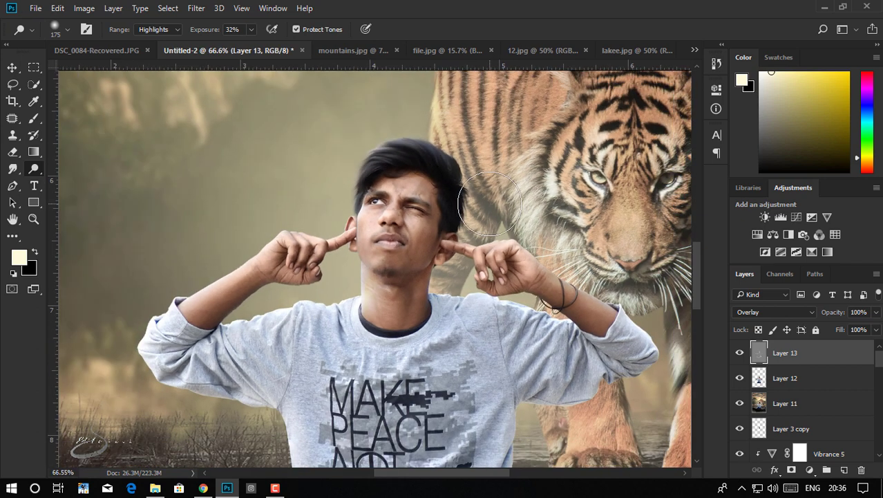
pyautogui.scroll(2, 489, 203)
pyautogui.hotkey('ctrl', 'h')
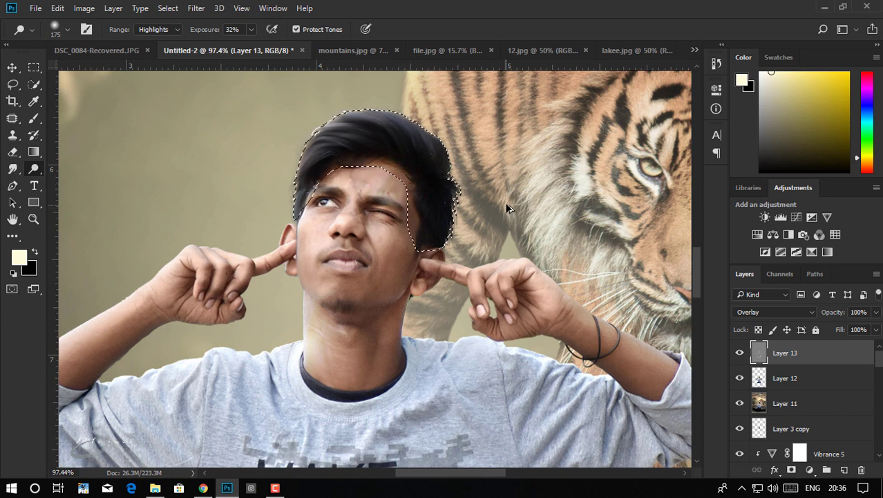
pyautogui.hotkey('ctrl', 'd')
pyautogui.hotkey('ctrl', 'h')
# Step: Dodge the forehead and the skin around the eye, then deselect and zoom out
pyautogui.click(389, 178)
pyautogui.moveTo(391, 203); pyautogui.dragTo(411, 218)
pyautogui.hotkey('ctrl', 'd')
pyautogui.scroll(-2, 454, 136)
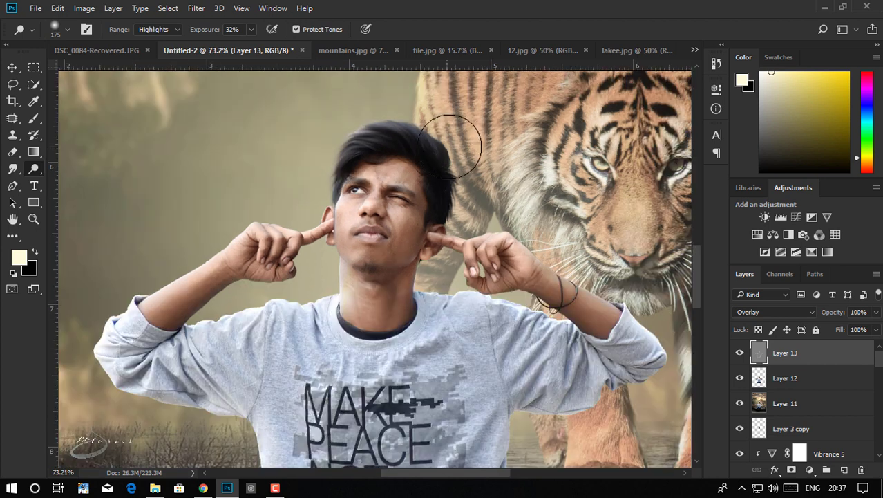
pyautogui.scroll(-2, 453, 135)
pyautogui.scroll(-2, 455, 144)
pyautogui.scroll(-2, 455, 143)
pyautogui.scroll(-2, 454, 144)
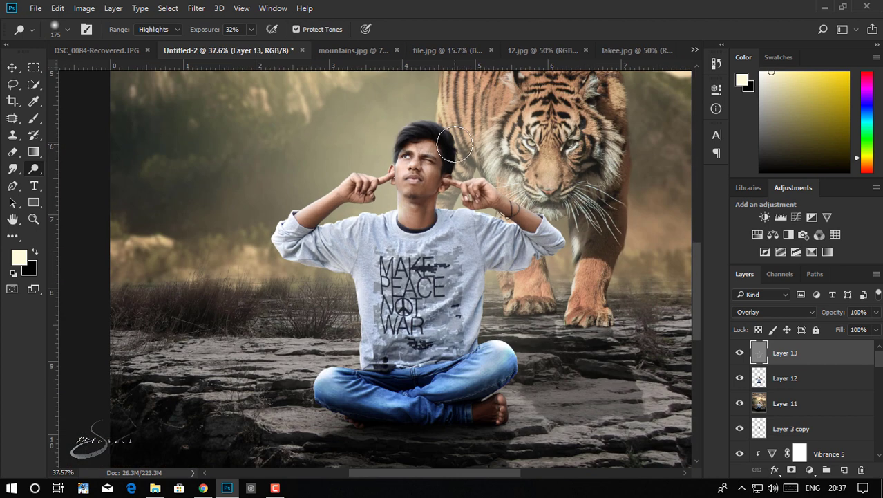
pyautogui.scroll(-2, 455, 144)
pyautogui.scroll(-2, 454, 145)
pyautogui.scroll(-1, 454, 144)
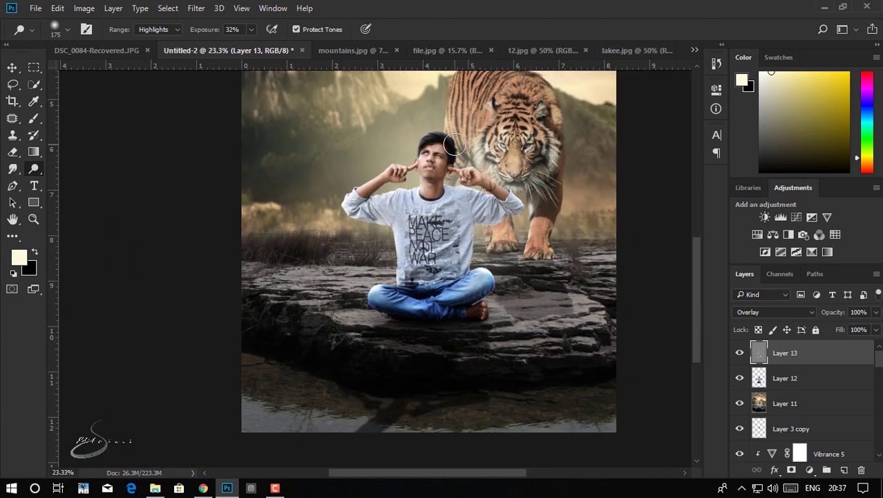
# Step: Undo an accidental layer mask, switch to the Burn tool, and load the boy's selection
pyautogui.click(792, 471)
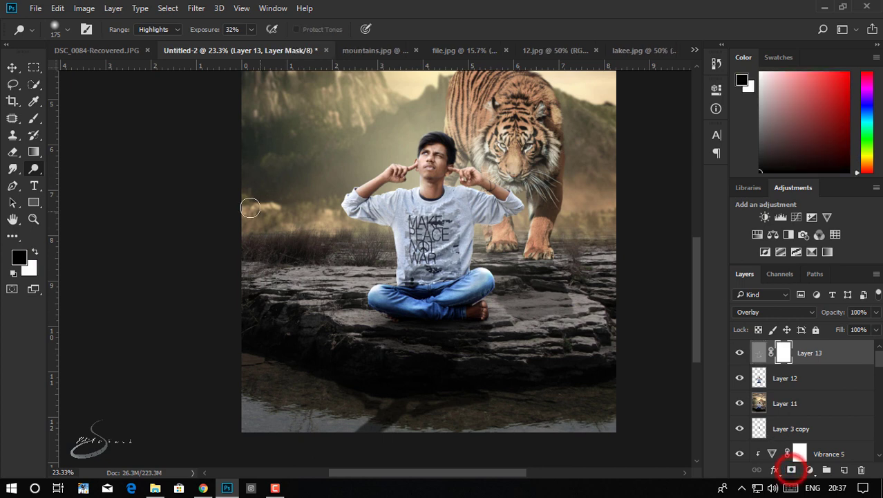
pyautogui.hotkey('ctrl', 'z')
pyautogui.rightClick(33, 168)
pyautogui.click(76, 181)
pyautogui.scroll(2, 434, 150)
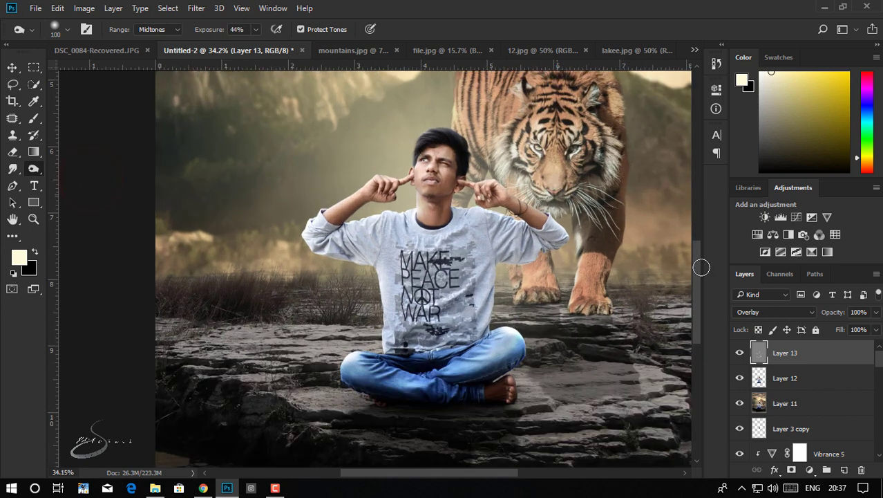
pyautogui.keyDown('ctrl'); pyautogui.click(760, 378); pyautogui.keyUp('ctrl')
# Step: Burn the shadows on the boy's neck and both arms with Range set to Shadows
pyautogui.moveTo(415, 204); pyautogui.dragTo(416, 219)
pyautogui.click(152, 29)
pyautogui.click(147, 40)
pyautogui.moveTo(418, 207); pyautogui.dragTo(456, 233)
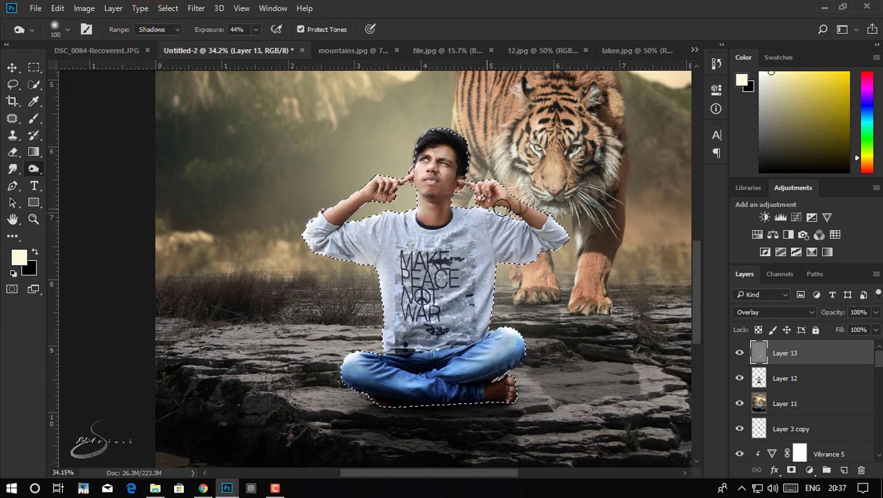
pyautogui.moveTo(538, 220); pyautogui.dragTo(522, 208)
pyautogui.click(339, 201)
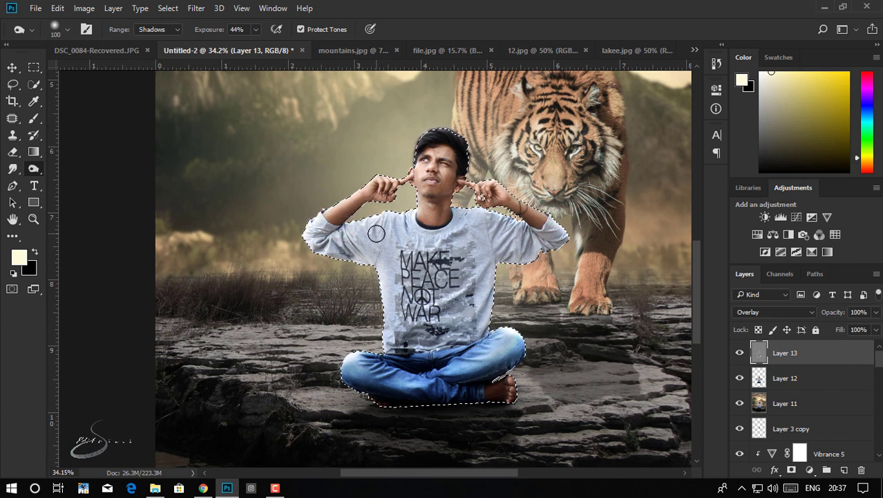
# Step: Burn the shirt, shoulders, collar and jeans with a 150 brush
pyautogui.click(400, 252)
pyautogui.press(']')
pyautogui.press('[')
pyautogui.click(386, 360)
pyautogui.click(488, 380)
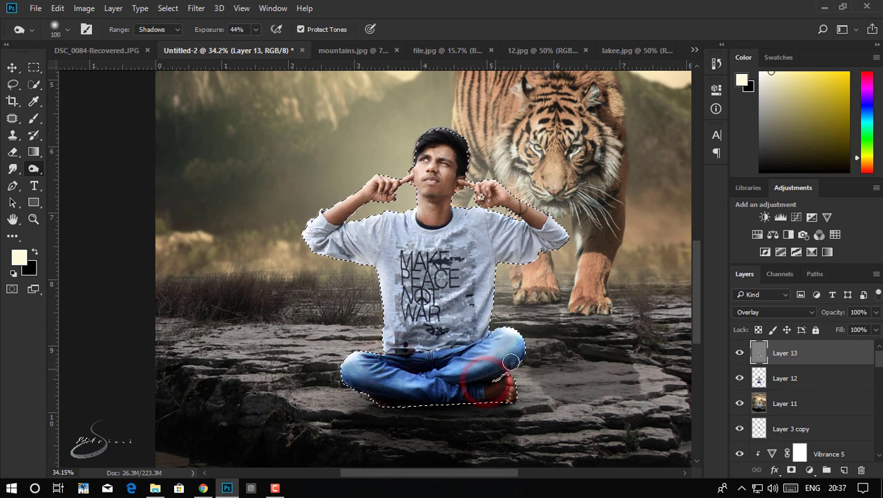
pyautogui.click(404, 392)
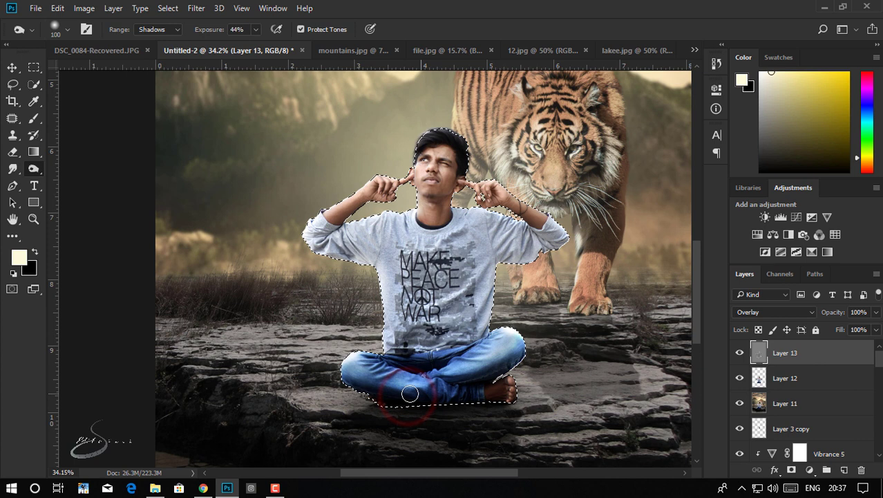
pyautogui.click(485, 271)
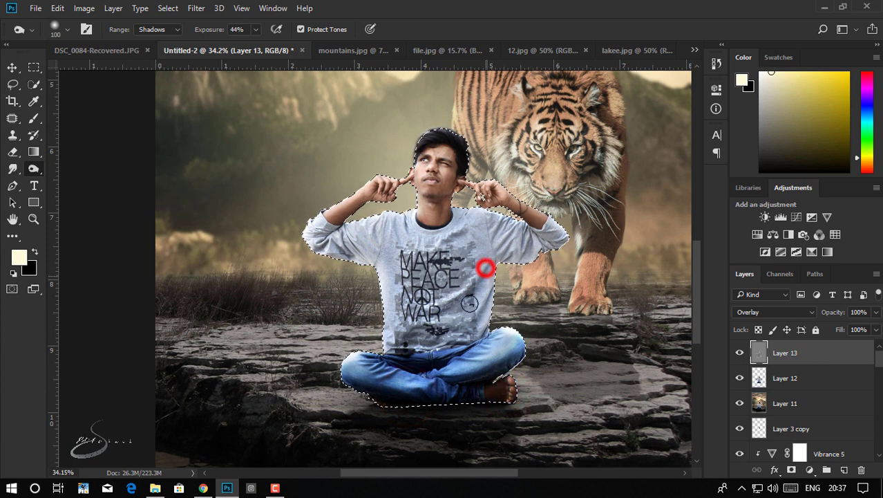
pyautogui.click(487, 221)
pyautogui.click(317, 228)
pyautogui.click(438, 221)
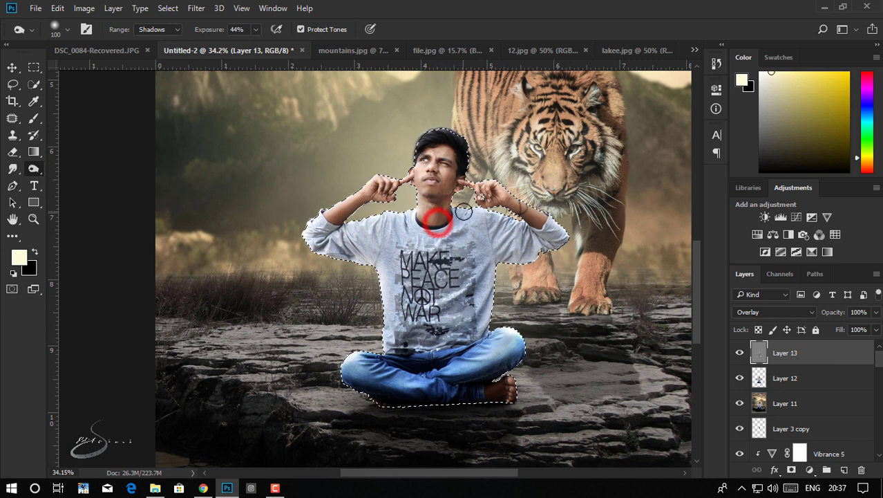
# Step: Burn the hair, side of the face, skin beside the eye, and both hands
pyautogui.keyDown('ctrl'); pyautogui.click(440, 158); pyautogui.keyUp('ctrl')
pyautogui.keyDown('ctrl'); pyautogui.click(440, 158); pyautogui.keyUp('ctrl')
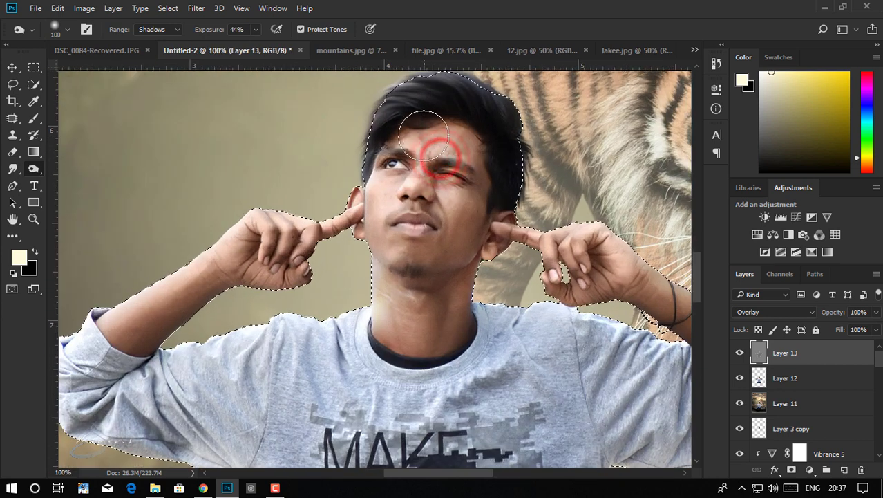
pyautogui.click(404, 128)
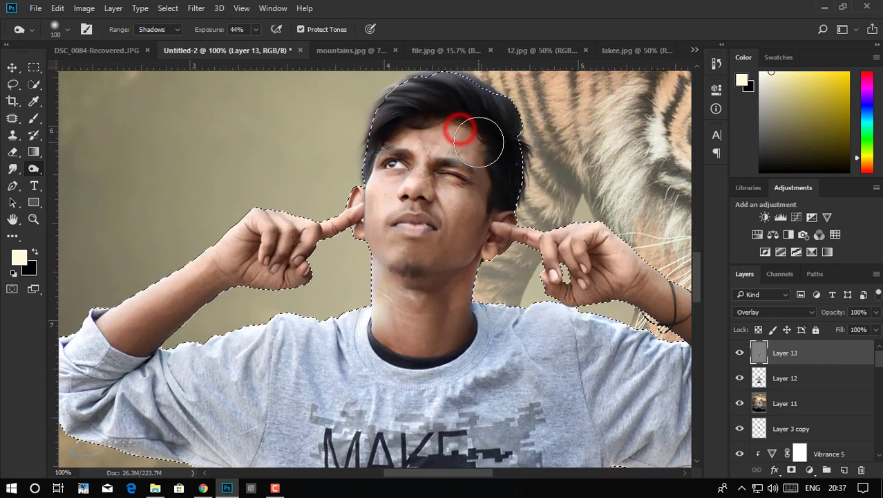
pyautogui.moveTo(459, 129); pyautogui.dragTo(492, 192)
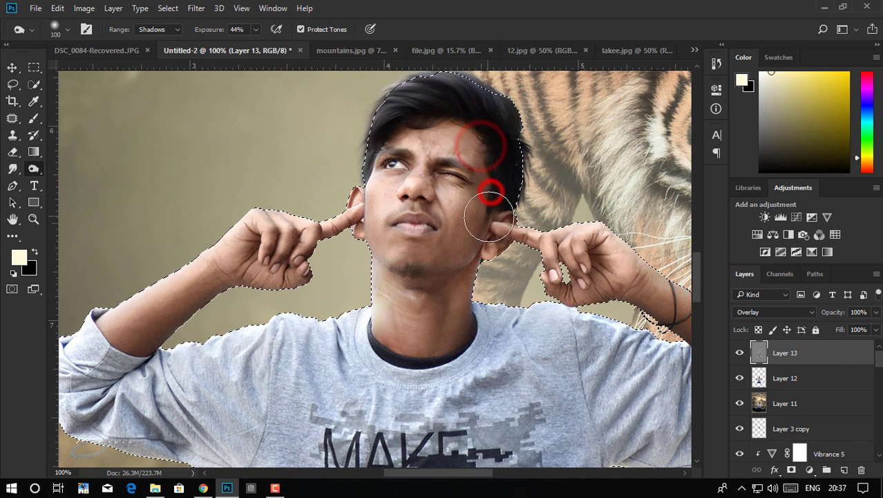
pyautogui.click(382, 182)
pyautogui.moveTo(584, 257); pyautogui.dragTo(642, 283)
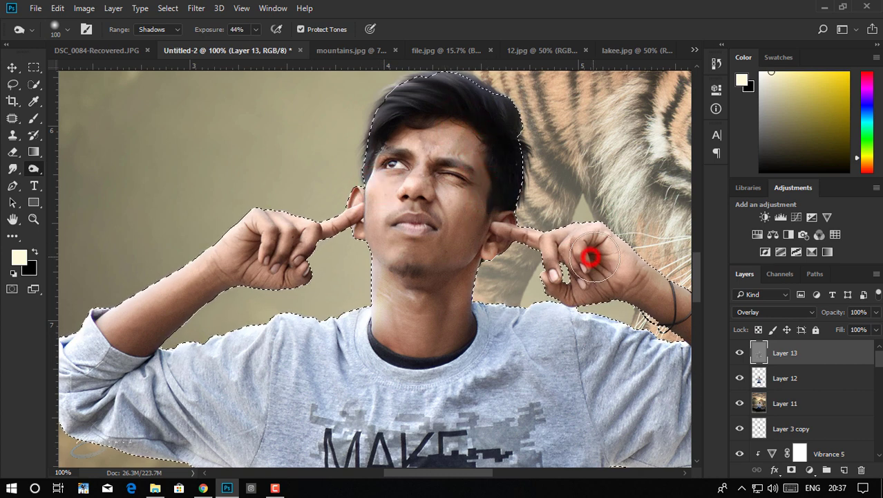
pyautogui.click(286, 241)
pyautogui.keyDown('alt'); pyautogui.scroll(-2, 296, 237); pyautogui.keyUp('alt')
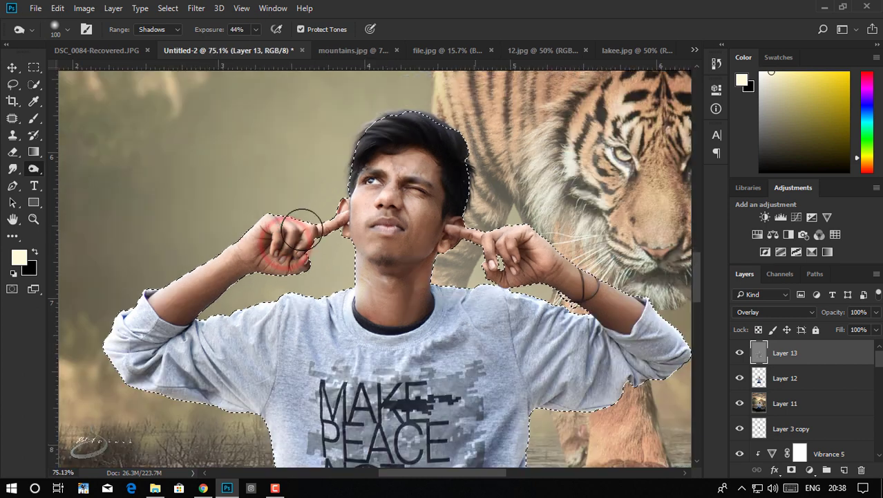
pyautogui.keyDown('alt'); pyautogui.scroll(-2, 327, 165); pyautogui.keyUp('alt')
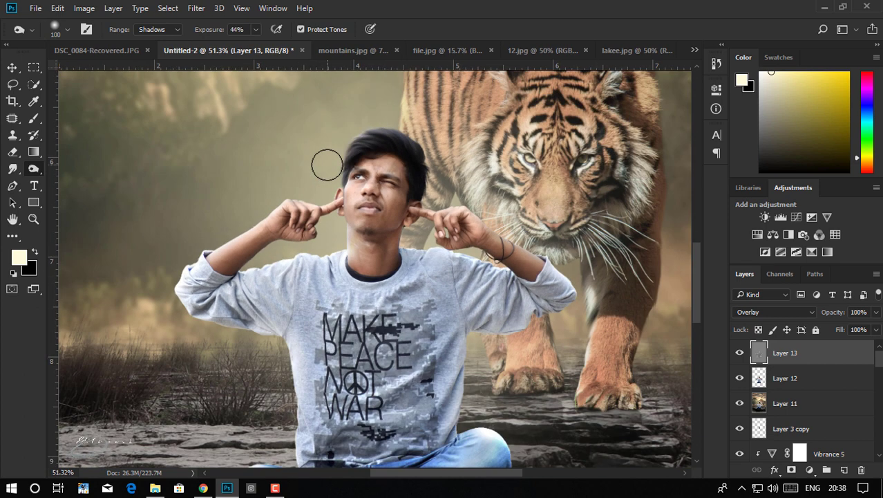
pyautogui.keyDown('alt'); pyautogui.scroll(-2, 327, 164); pyautogui.keyUp('alt')
pyautogui.keyDown('alt'); pyautogui.scroll(-1, 327, 165); pyautogui.keyUp('alt')
pyautogui.click(324, 179)
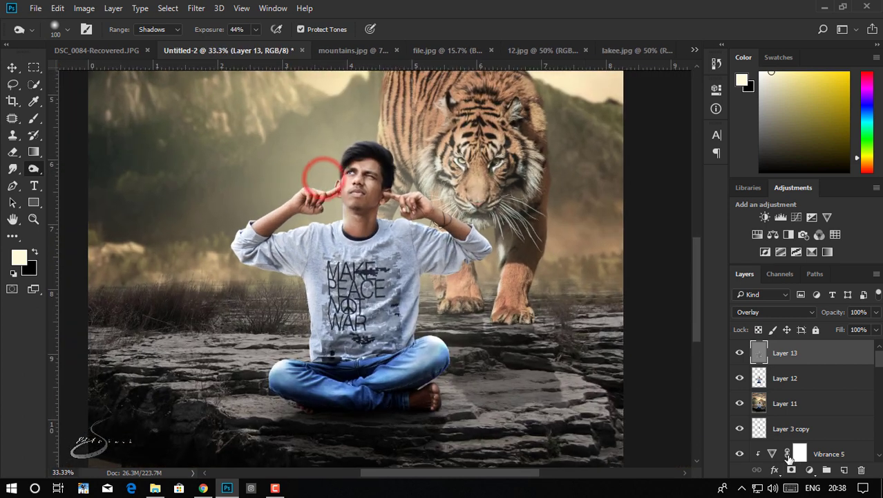
pyautogui.click(791, 469)
# Step: Paint black on Layer 13's mask around the neck with a smaller, 55%-flow brush
pyautogui.click(34, 118)
pyautogui.keyDown('alt'); pyautogui.scroll(3, 250, 216); pyautogui.keyUp('alt')
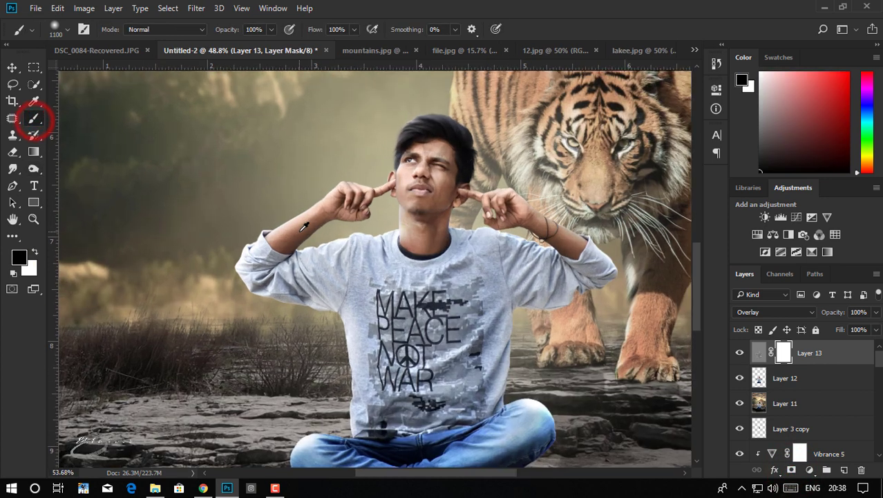
pyautogui.press('[')
pyautogui.press('[')
pyautogui.press('[')
pyautogui.click(333, 30)
pyautogui.write('1')
pyautogui.moveTo(356, 59); pyautogui.dragTo(362, 58)
pyautogui.press('[')
pyautogui.press('[')
pyautogui.moveTo(414, 220); pyautogui.dragTo(424, 213)
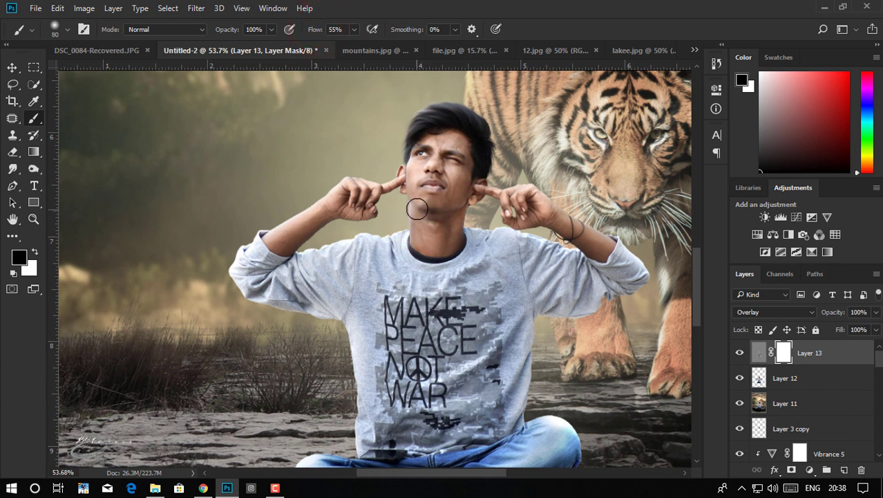
# Step: Paint white on the mask to restore the effect near the chin and neck
pyautogui.press('x')
pyautogui.moveTo(420, 200)
pyautogui.mouseDown()
pyautogui.moveTo(408, 202)
pyautogui.moveTo(405, 221)
pyautogui.mouseUp()
pyautogui.click(406, 206)
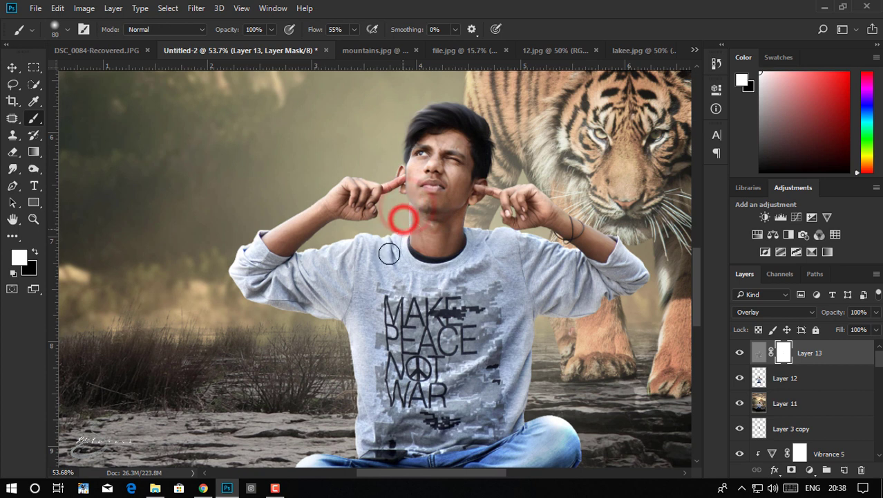
pyautogui.scroll(-3, 461, 185)
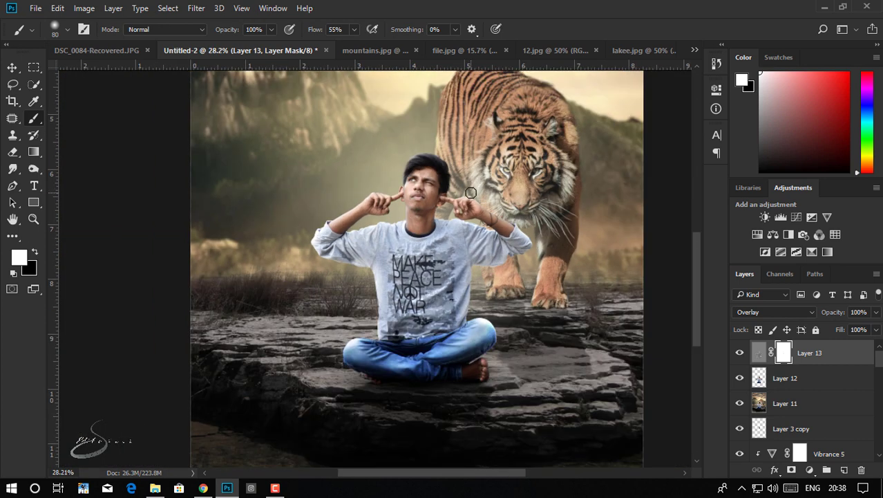
pyautogui.scroll(-2, 470, 192)
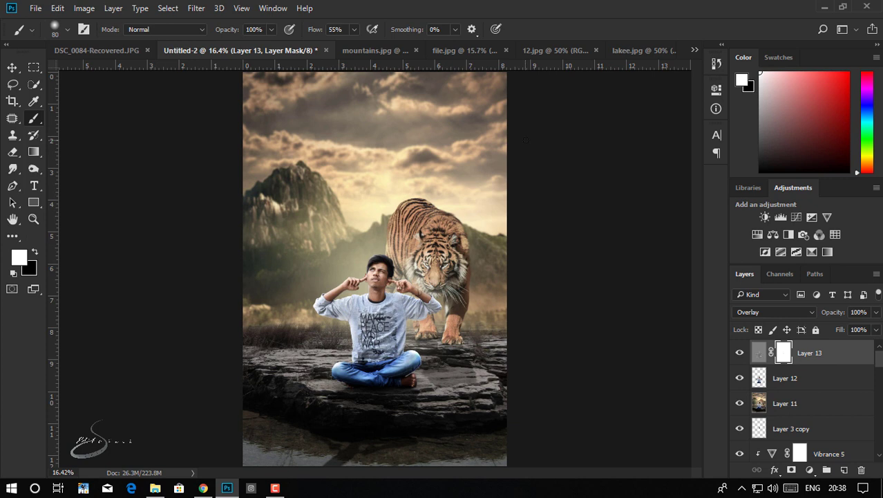
# Step: Target Layer 13's image, stamp all visible layers into Layer 14, and open Camera Raw Filter
pyautogui.click(12, 67)
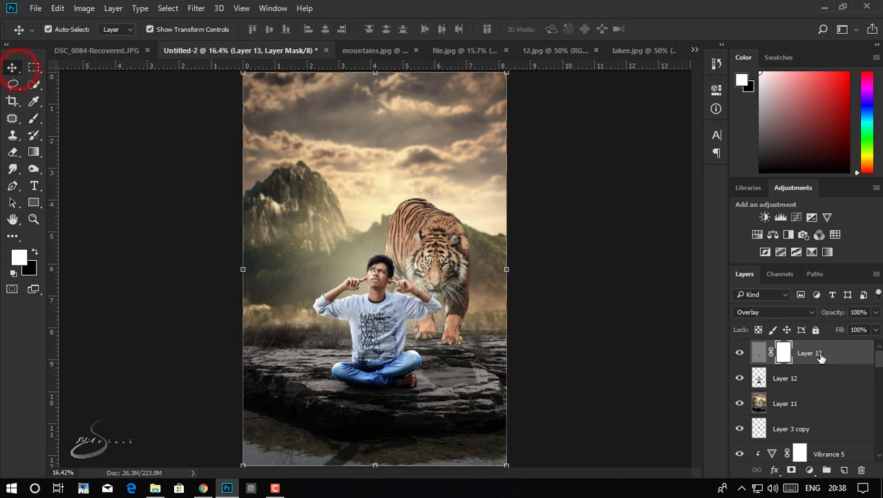
pyautogui.click(647, 244)
pyautogui.click(855, 353)
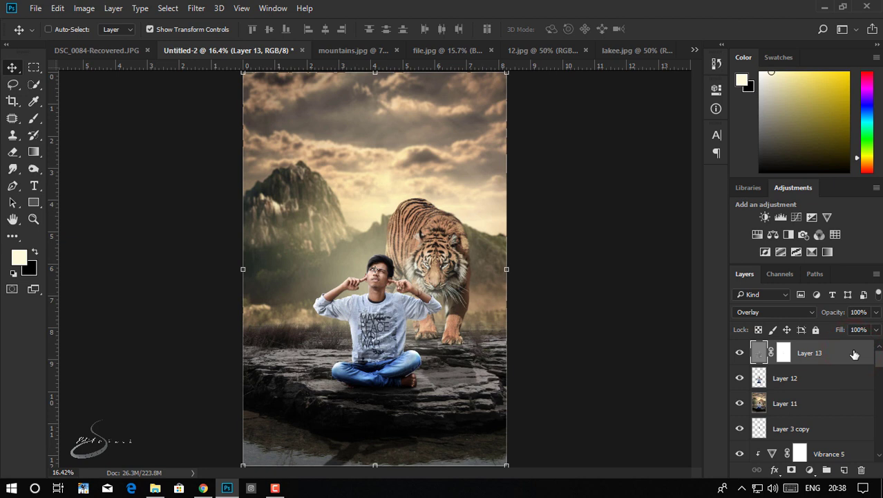
pyautogui.hotkey('ctrl', 'shift', 'alt', 'e')
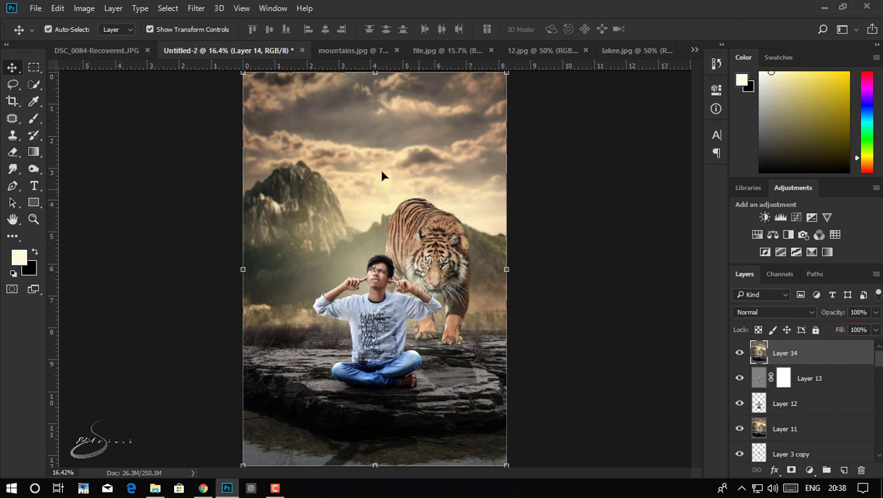
pyautogui.click(197, 9)
pyautogui.click(230, 84)
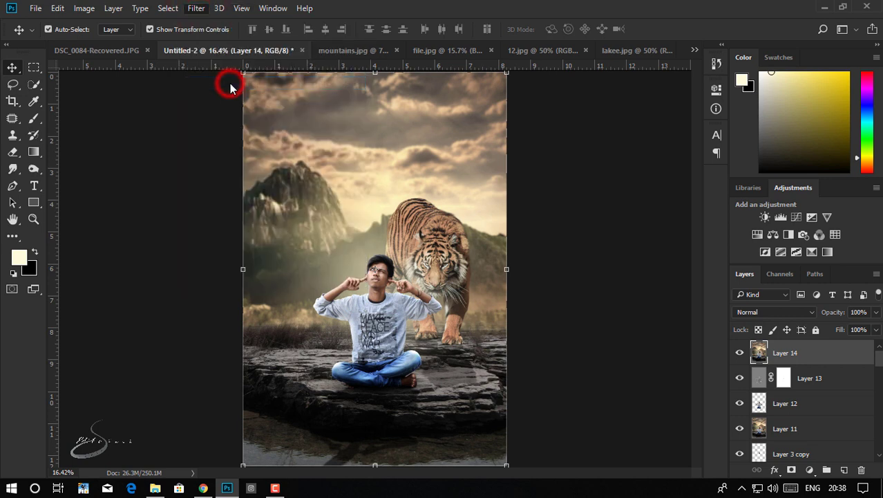
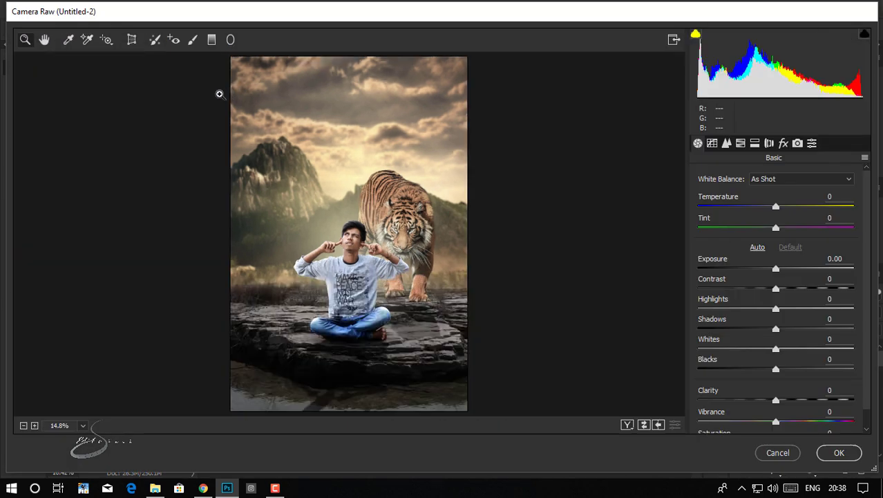
# Step: Warm Temperature to +4, lower Exposure to -0.25, and reduce Shadows and Whites
pyautogui.moveTo(714, 199); pyautogui.dragTo(710, 224)
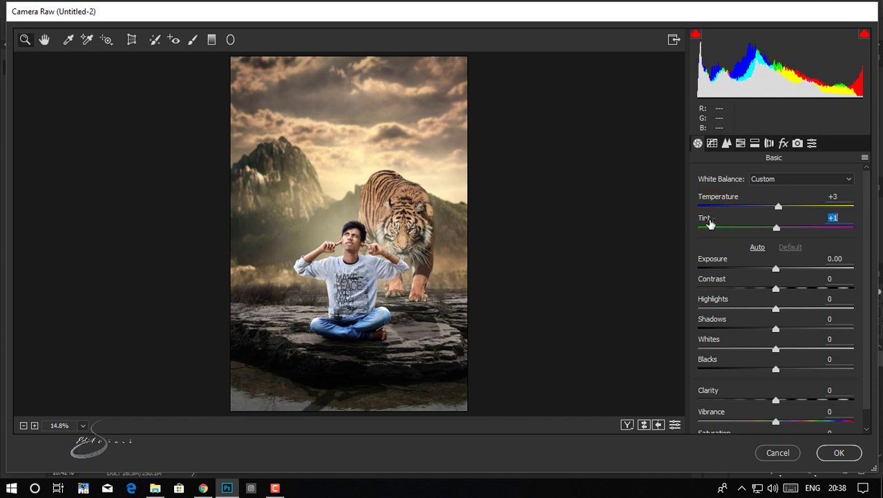
pyautogui.moveTo(723, 201); pyautogui.dragTo(710, 230)
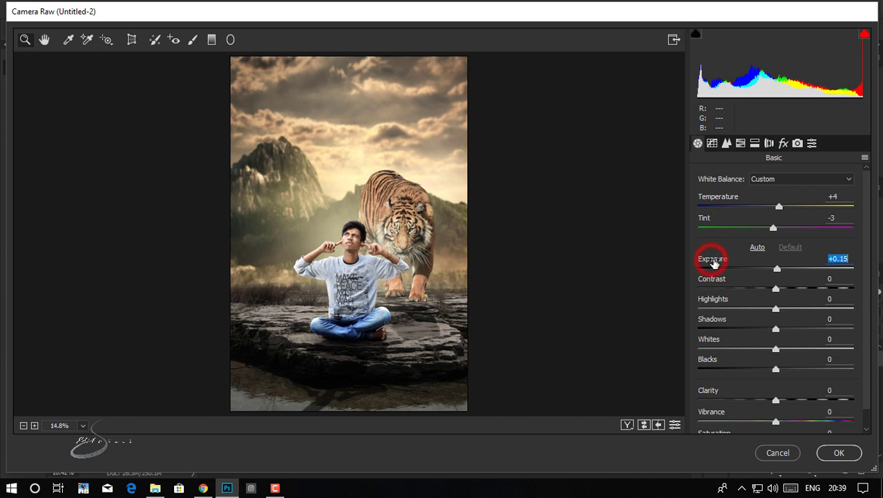
pyautogui.moveTo(712, 262); pyautogui.dragTo(705, 280)
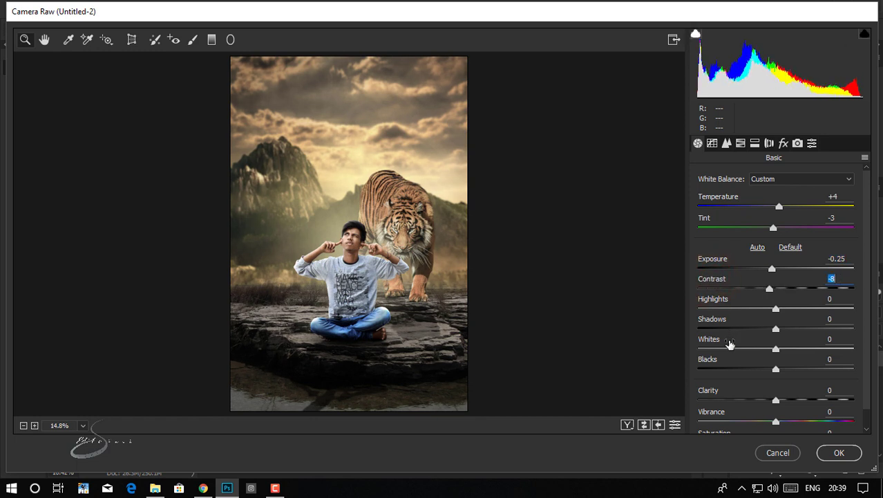
pyautogui.moveTo(716, 325); pyautogui.dragTo(709, 323)
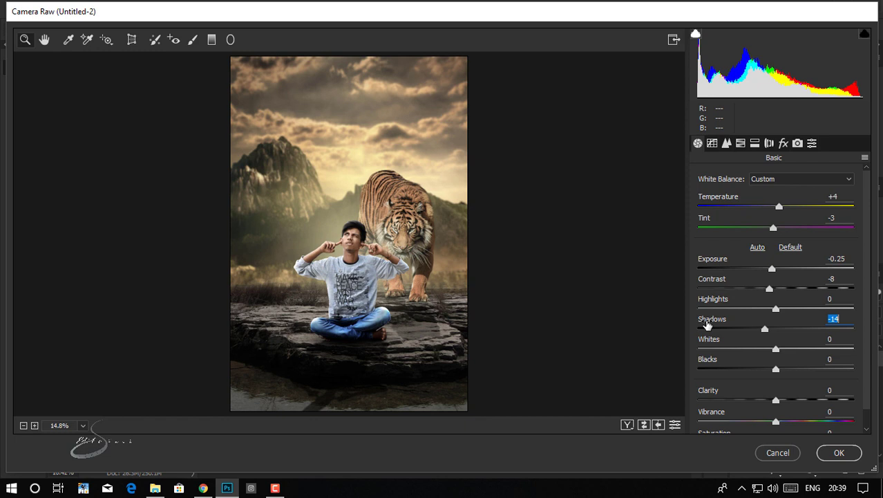
pyautogui.moveTo(715, 344)
pyautogui.mouseDown()
pyautogui.moveTo(684, 345)
pyautogui.moveTo(732, 360)
pyautogui.moveTo(724, 358)
pyautogui.moveTo(722, 372)
pyautogui.mouseUp()
# Step: Lower Saturation to -7 and raise the tone curve Lights to +3
pyautogui.scroll(-1, 724, 358)
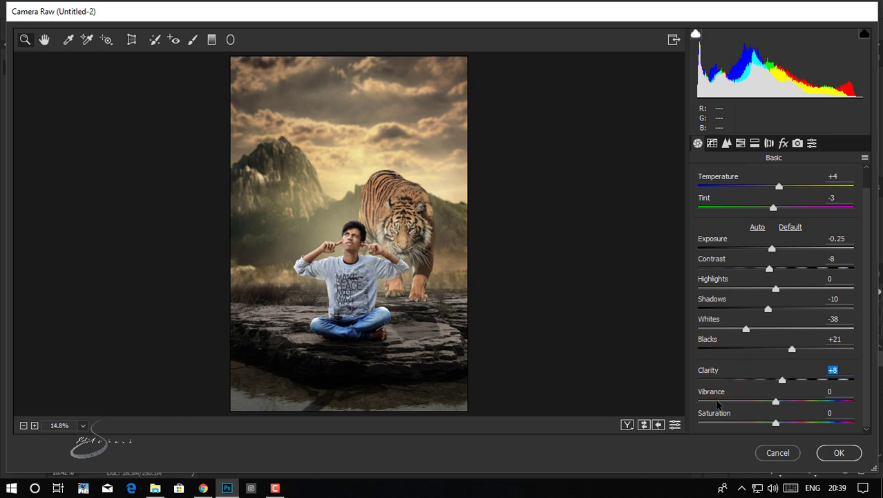
pyautogui.moveTo(718, 415); pyautogui.dragTo(731, 399)
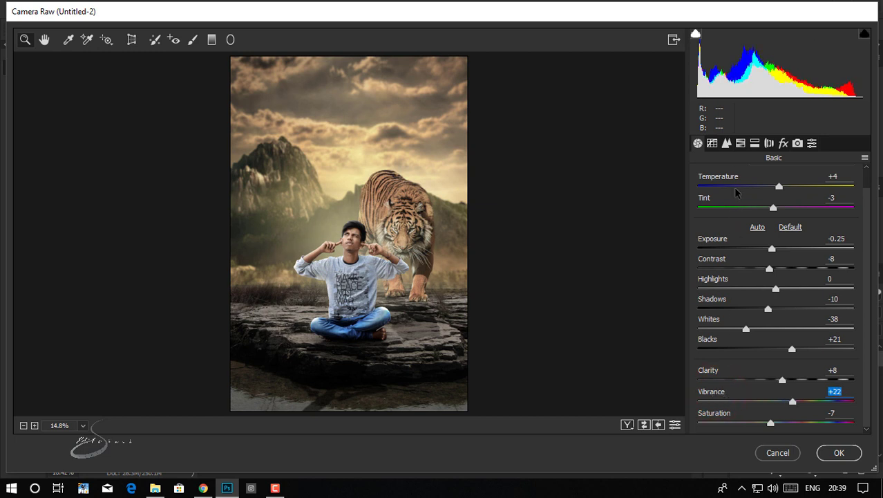
pyautogui.click(712, 143)
pyautogui.moveTo(711, 376)
pyautogui.mouseDown()
pyautogui.moveTo(722, 398)
pyautogui.moveTo(711, 418)
pyautogui.mouseUp()
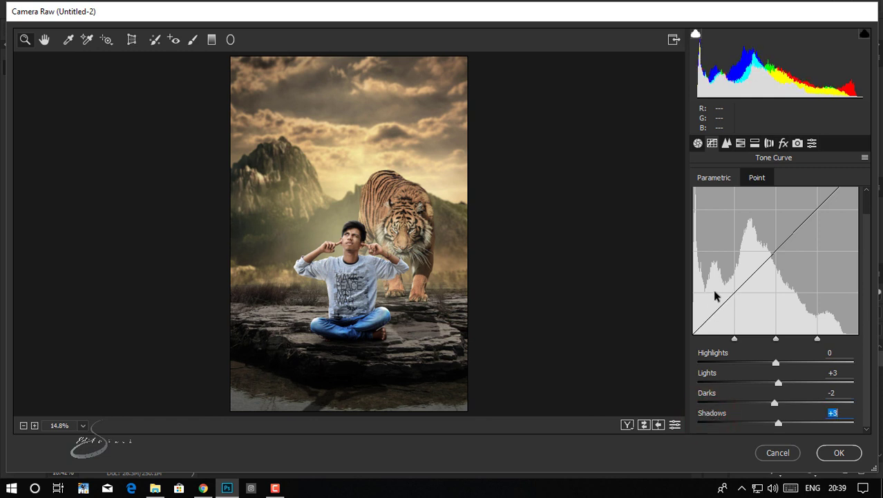
# Step: Set Luminance 16, sharpening Amount 43, Radius 1.3, Masking 13, and desaturate Blue Primary
pyautogui.click(726, 143)
pyautogui.moveTo(698, 304); pyautogui.dragTo(731, 304)
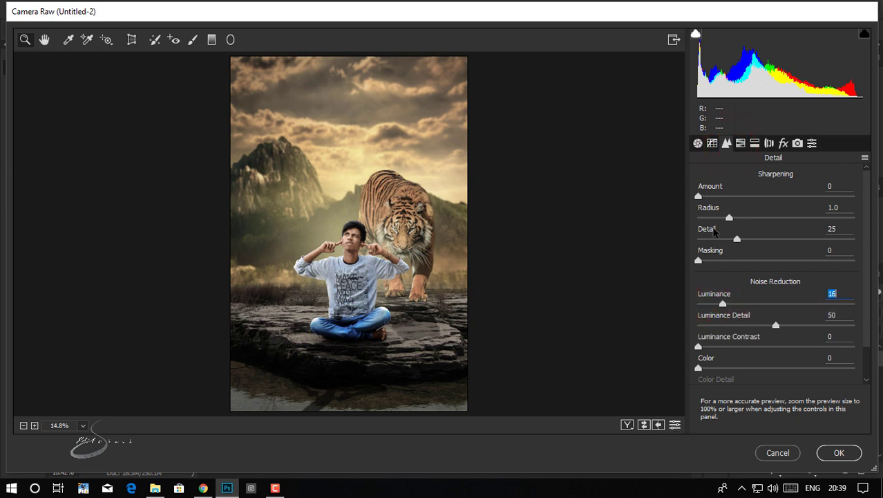
pyautogui.moveTo(728, 196); pyautogui.dragTo(748, 218)
pyautogui.moveTo(698, 260); pyautogui.dragTo(718, 260)
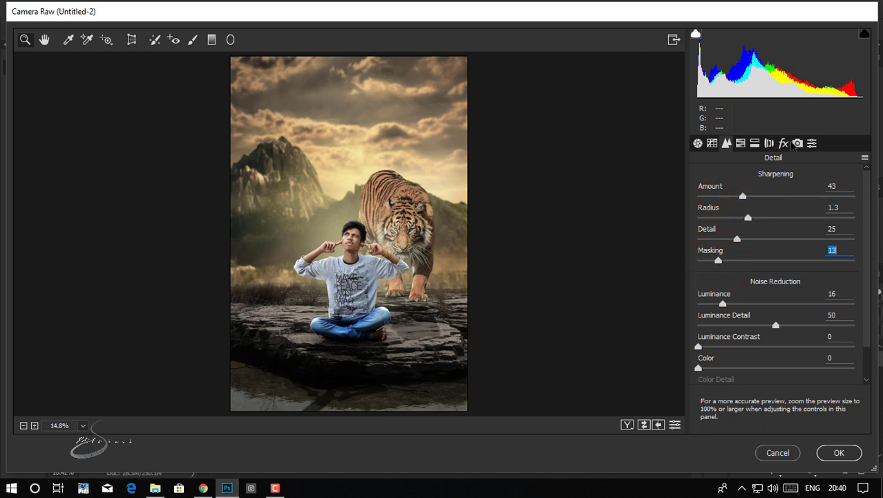
pyautogui.click(797, 144)
pyautogui.moveTo(726, 405); pyautogui.dragTo(613, 395)
# Step: Desaturate Blue Primary and push Green and Red Primary Hue to +100
pyautogui.moveTo(722, 404); pyautogui.dragTo(698, 408)
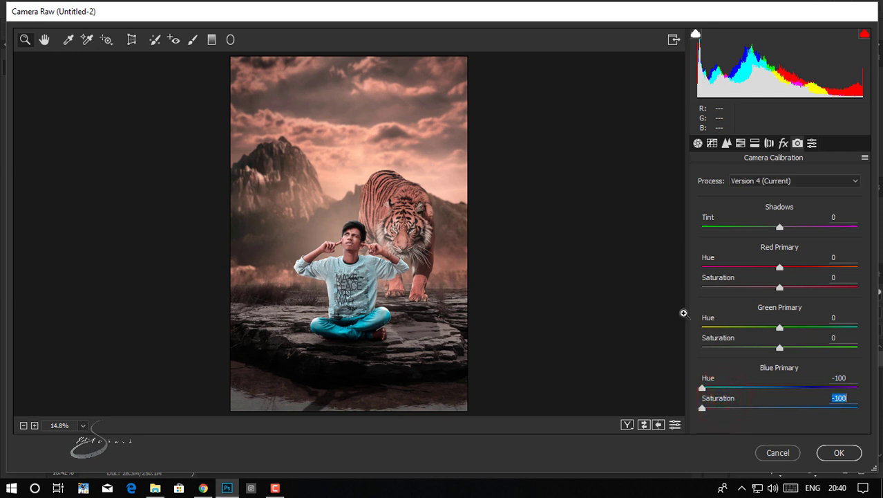
pyautogui.moveTo(722, 343); pyautogui.dragTo(774, 346)
pyautogui.moveTo(712, 318); pyautogui.dragTo(822, 321)
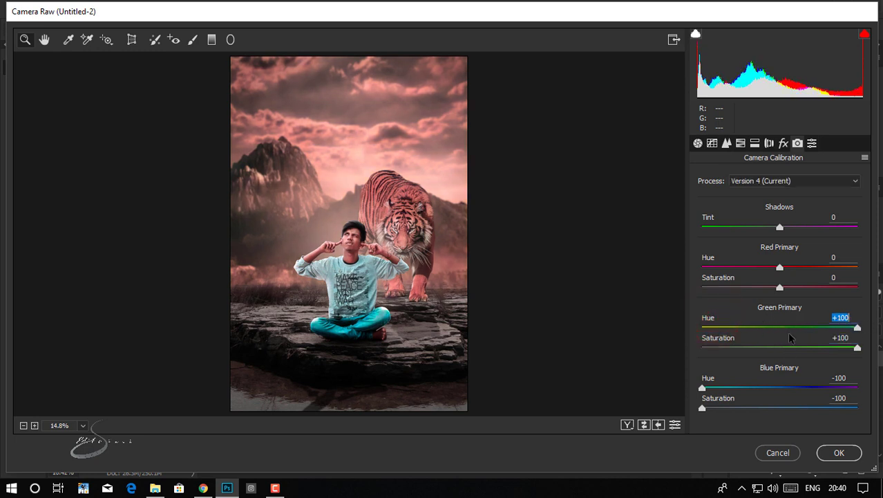
pyautogui.moveTo(725, 344)
pyautogui.mouseDown()
pyautogui.moveTo(693, 343)
pyautogui.moveTo(723, 345)
pyautogui.mouseUp()
pyautogui.moveTo(715, 257); pyautogui.dragTo(818, 267)
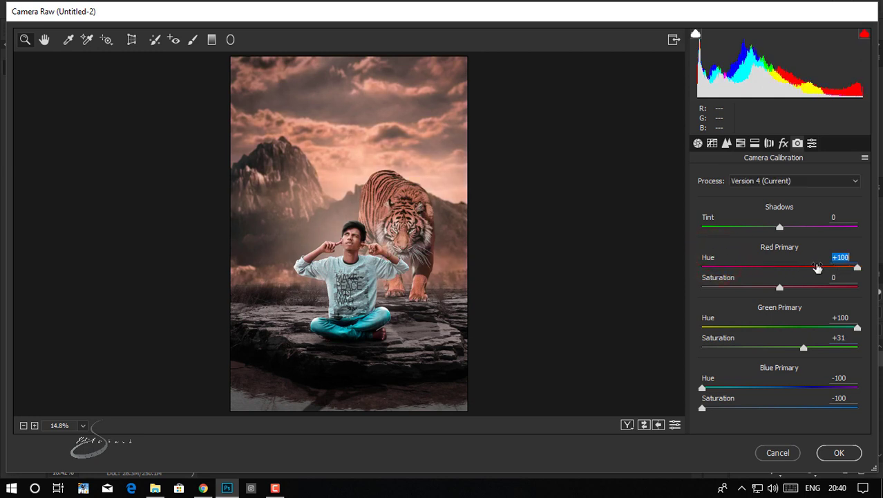
pyautogui.moveTo(738, 276); pyautogui.dragTo(728, 280)
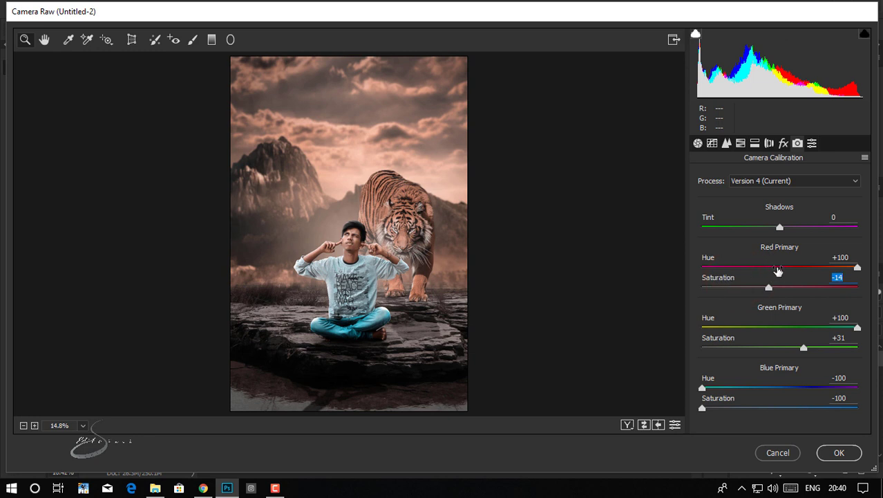
# Step: Settle Blue Primary Hue -77, Red Saturation -41 and Green Saturation +80
pyautogui.moveTo(748, 342)
pyautogui.mouseDown()
pyautogui.moveTo(736, 337)
pyautogui.moveTo(810, 337)
pyautogui.moveTo(790, 343)
pyautogui.mouseUp()
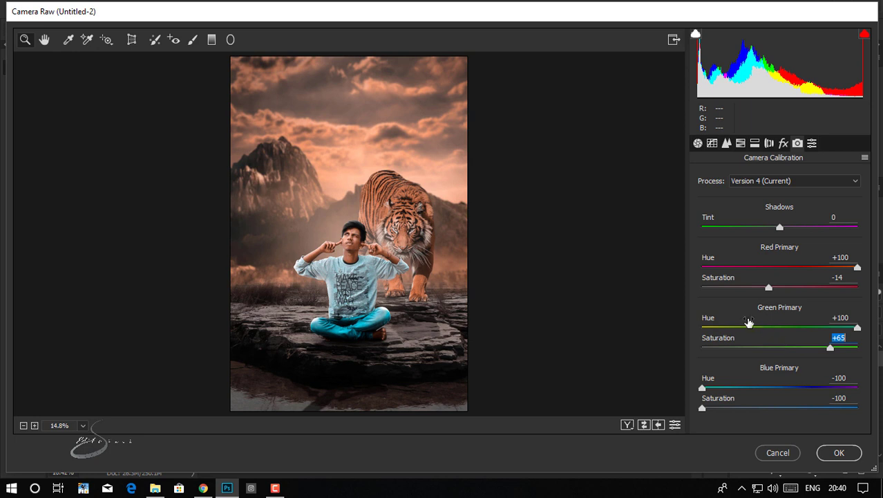
pyautogui.moveTo(711, 318)
pyautogui.mouseDown()
pyautogui.moveTo(674, 323)
pyautogui.moveTo(719, 327)
pyautogui.moveTo(705, 343)
pyautogui.moveTo(776, 349)
pyautogui.mouseUp()
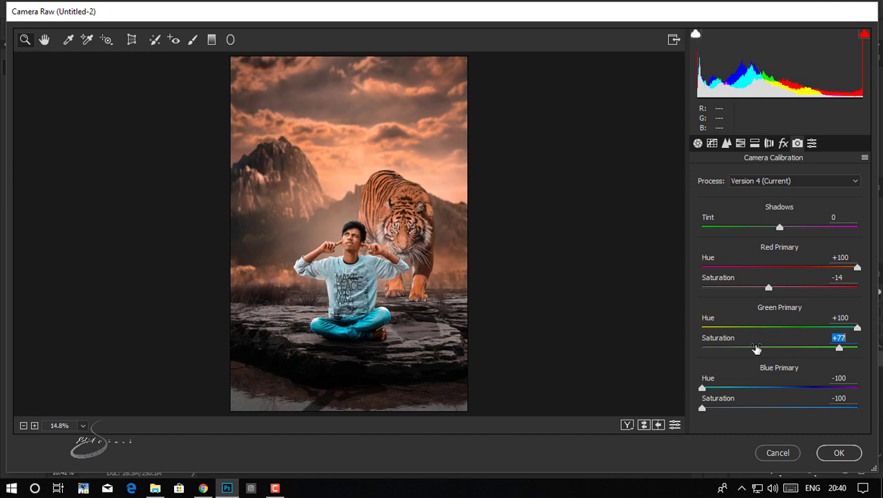
pyautogui.moveTo(776, 349); pyautogui.dragTo(729, 351)
pyautogui.moveTo(703, 387)
pyautogui.mouseDown()
pyautogui.moveTo(738, 388)
pyautogui.moveTo(738, 408)
pyautogui.moveTo(757, 408)
pyautogui.moveTo(738, 409)
pyautogui.mouseUp()
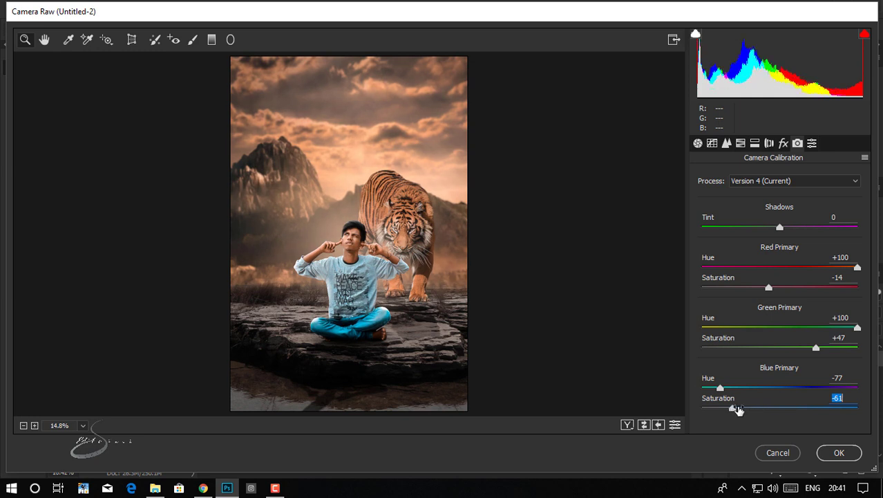
pyautogui.click(650, 424)
pyautogui.moveTo(737, 280)
pyautogui.mouseDown()
pyautogui.moveTo(713, 288)
pyautogui.moveTo(728, 287)
pyautogui.moveTo(696, 267)
pyautogui.moveTo(730, 267)
pyautogui.mouseUp()
pyautogui.moveTo(720, 339)
pyautogui.mouseDown()
pyautogui.moveTo(755, 340)
pyautogui.moveTo(742, 342)
pyautogui.mouseUp()
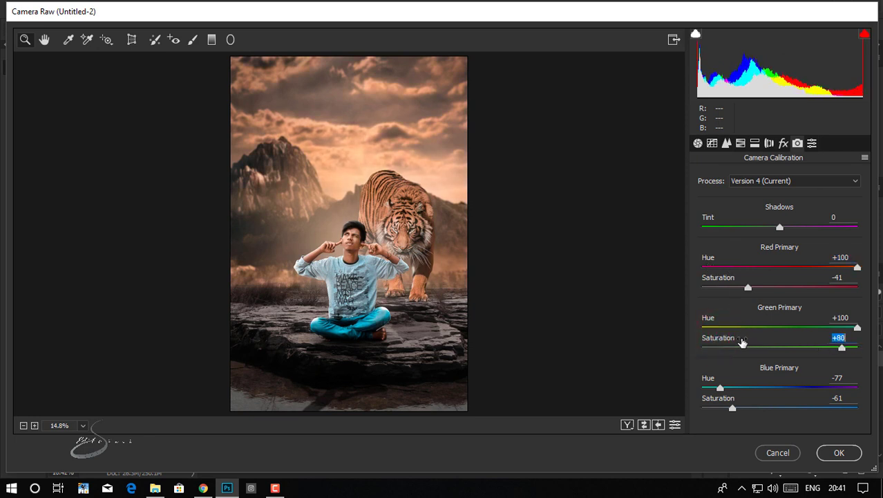
# Step: In HSL, lower Oranges saturation to -16 and set Reds hue to +10
pyautogui.click(745, 142)
pyautogui.click(745, 199)
pyautogui.moveTo(726, 262); pyautogui.dragTo(703, 257)
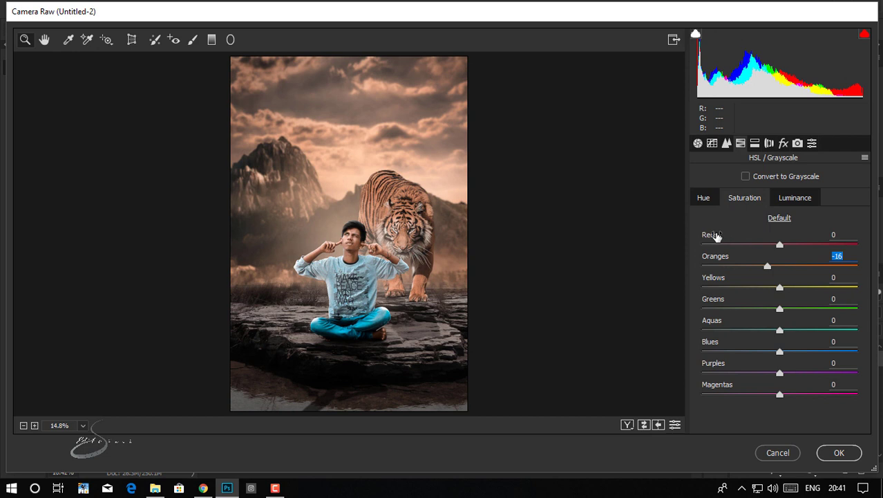
pyautogui.click(703, 198)
pyautogui.moveTo(715, 236); pyautogui.dragTo(753, 238)
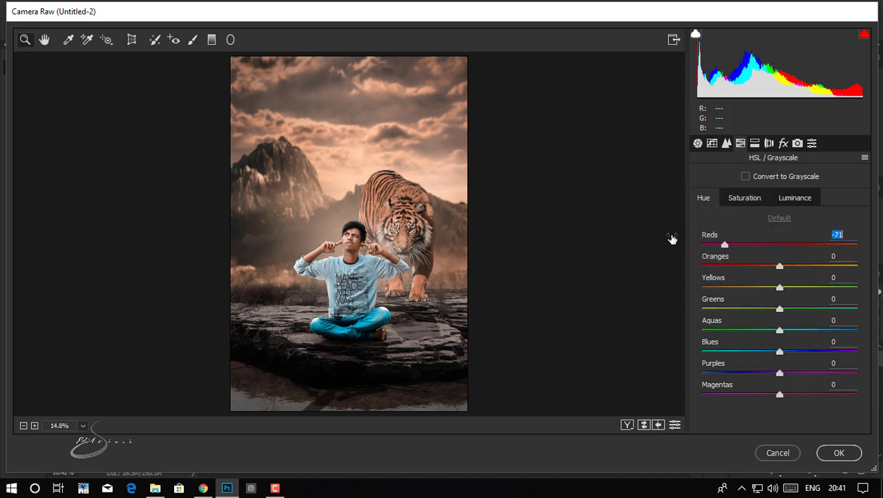
pyautogui.moveTo(753, 239)
pyautogui.mouseDown()
pyautogui.moveTo(720, 242)
pyautogui.moveTo(717, 261)
pyautogui.mouseUp()
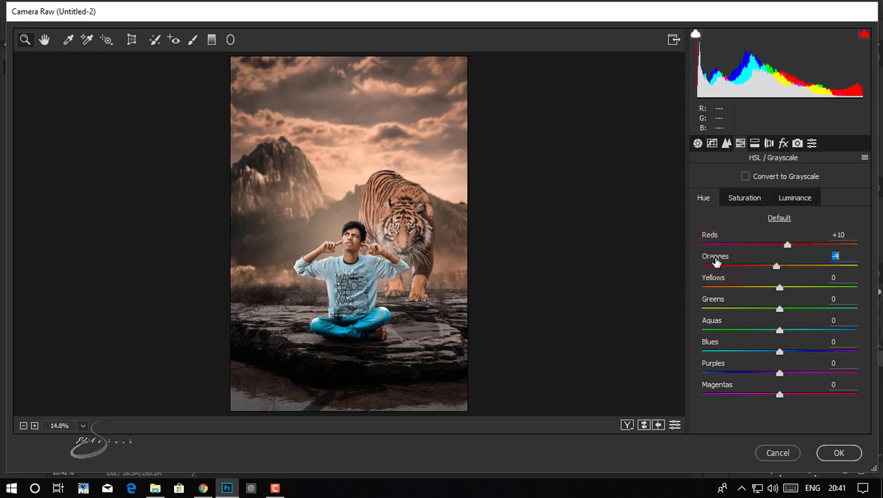
# Step: Set Blues hue to +9 and compare before/after zoomed on the boy and tiger
pyautogui.click(744, 197)
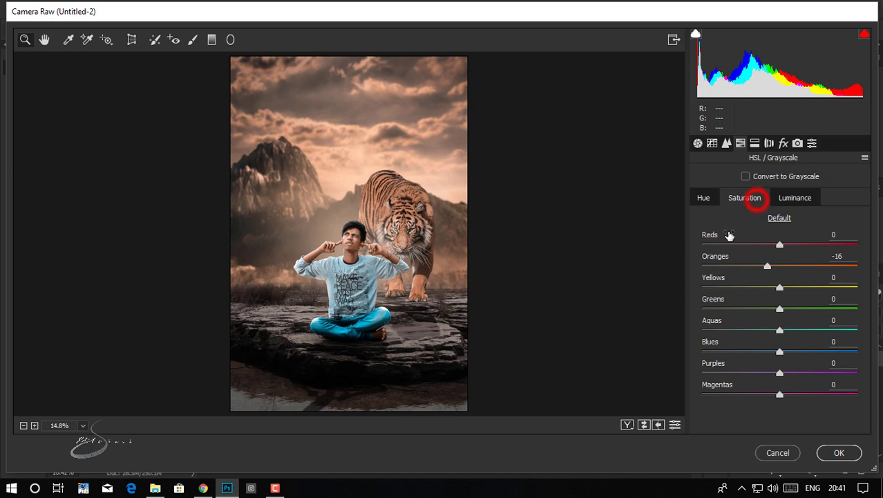
pyautogui.moveTo(714, 238)
pyautogui.mouseDown()
pyautogui.moveTo(724, 239)
pyautogui.moveTo(716, 258)
pyautogui.moveTo(732, 265)
pyautogui.mouseUp()
pyautogui.click(795, 197)
pyautogui.click(704, 198)
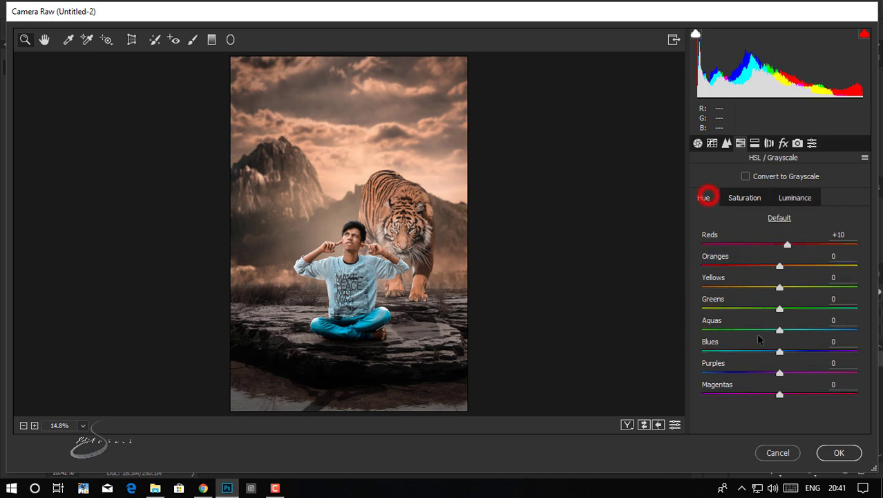
pyautogui.moveTo(726, 343)
pyautogui.mouseDown()
pyautogui.moveTo(714, 347)
pyautogui.moveTo(732, 347)
pyautogui.mouseUp()
pyautogui.click(389, 312)
pyautogui.scroll(3, 366, 208)
pyautogui.scroll(-3, 369, 203)
pyautogui.click(644, 424)
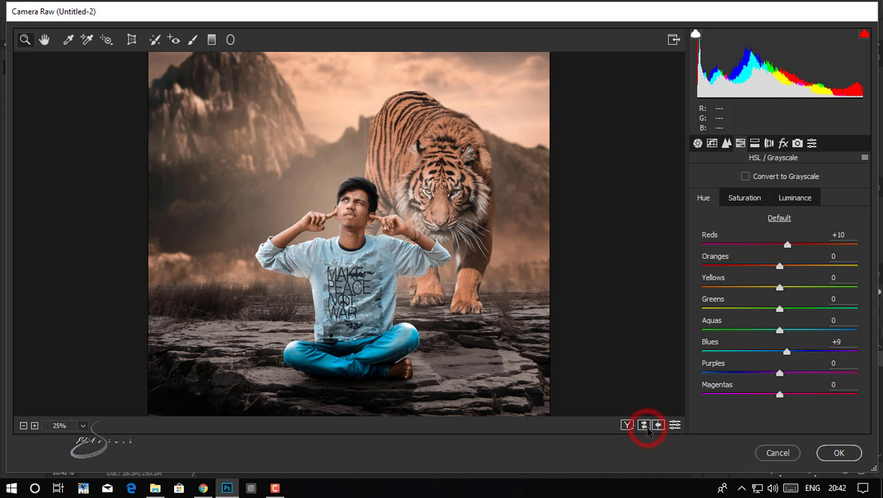
pyautogui.click(643, 425)
pyautogui.keyDown('alt'); pyautogui.click(462, 202); pyautogui.keyUp('alt')
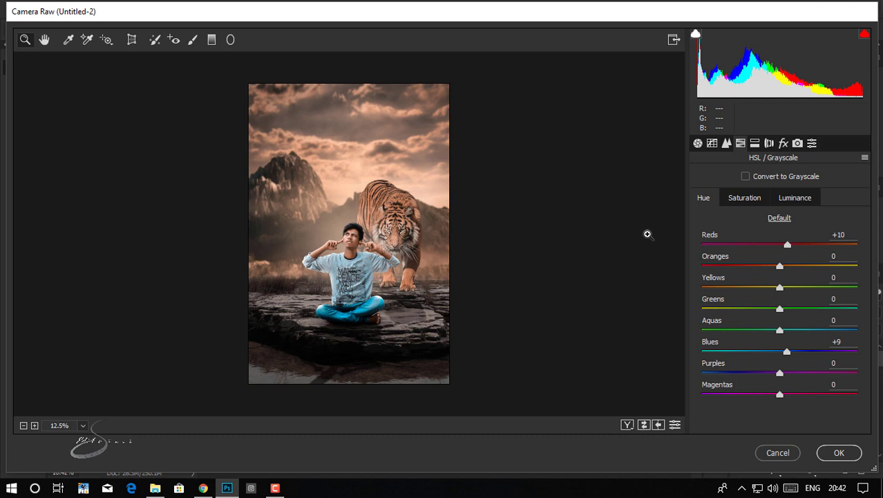
# Step: Push the Camera Calibration Blue Primary Hue to -100
pyautogui.click(794, 199)
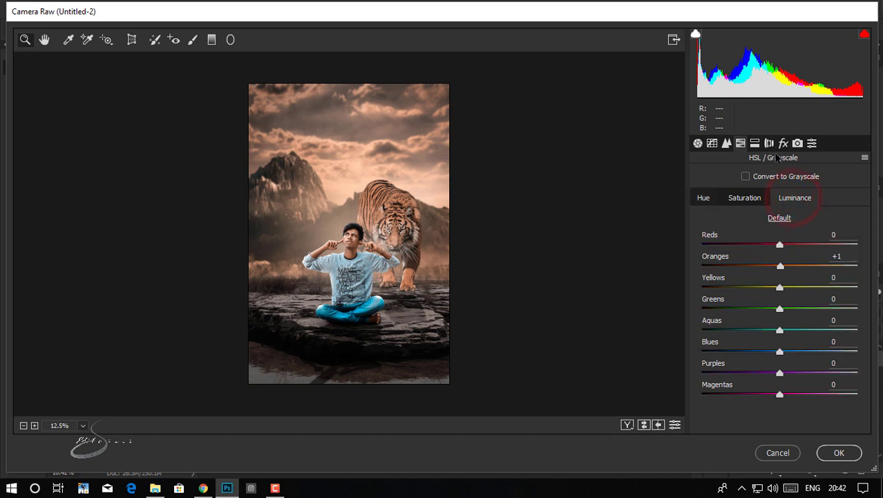
pyautogui.click(798, 143)
pyautogui.click(713, 382)
pyautogui.moveTo(713, 382); pyautogui.dragTo(684, 383)
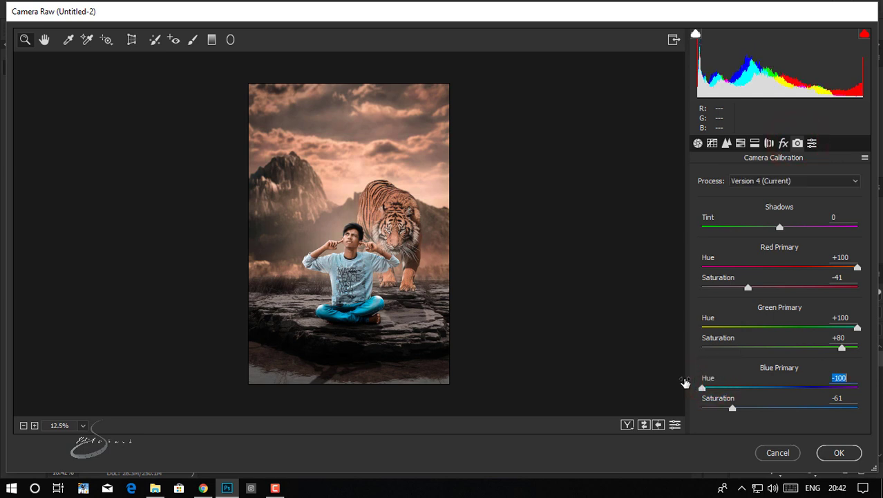
# Step: Fully desaturate the Blue Primary and fit the whole image in the preview
pyautogui.moveTo(722, 399); pyautogui.dragTo(698, 405)
pyautogui.click(324, 246)
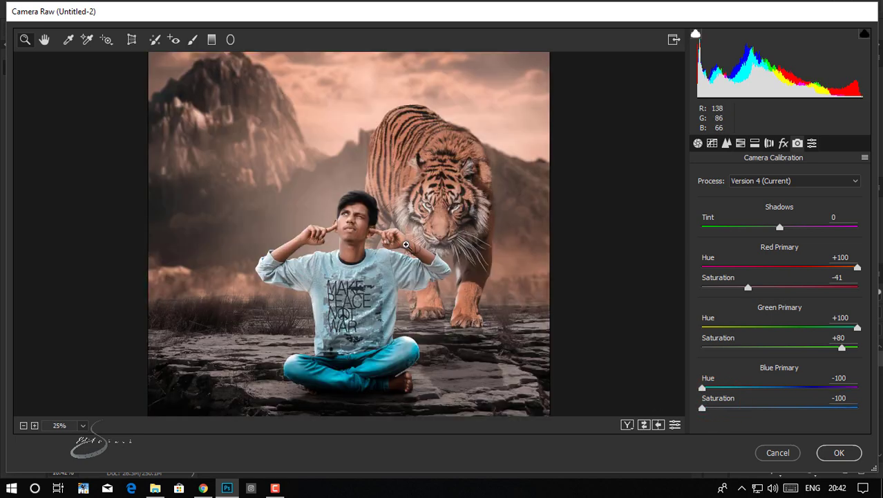
pyautogui.keyDown('alt'); pyautogui.click(411, 244); pyautogui.keyUp('alt')
pyautogui.hotkey('ctrl', '0')
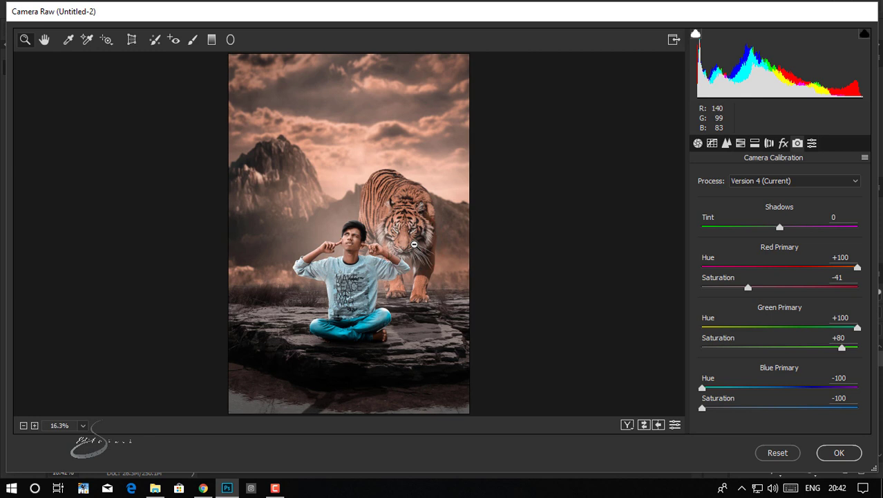
# Step: Set Tint to -30 and Temperature to +3, then add Dehaze +11
pyautogui.click(697, 143)
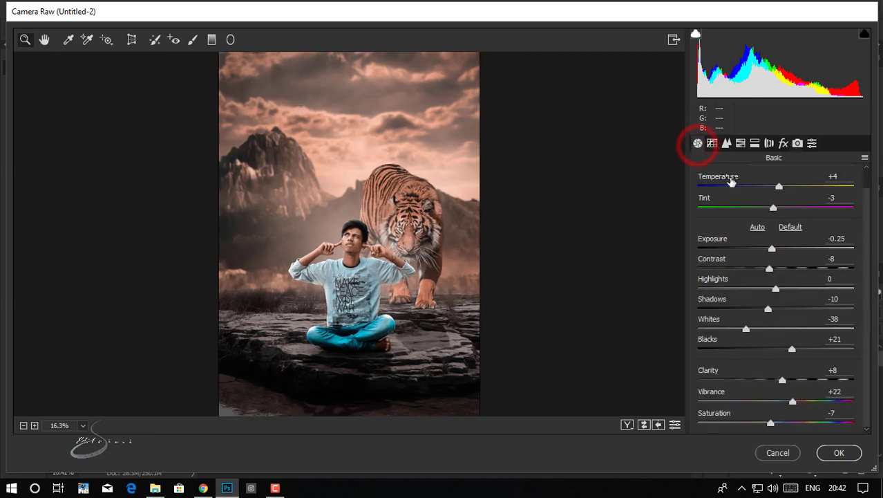
pyautogui.moveTo(729, 173); pyautogui.dragTo(726, 178)
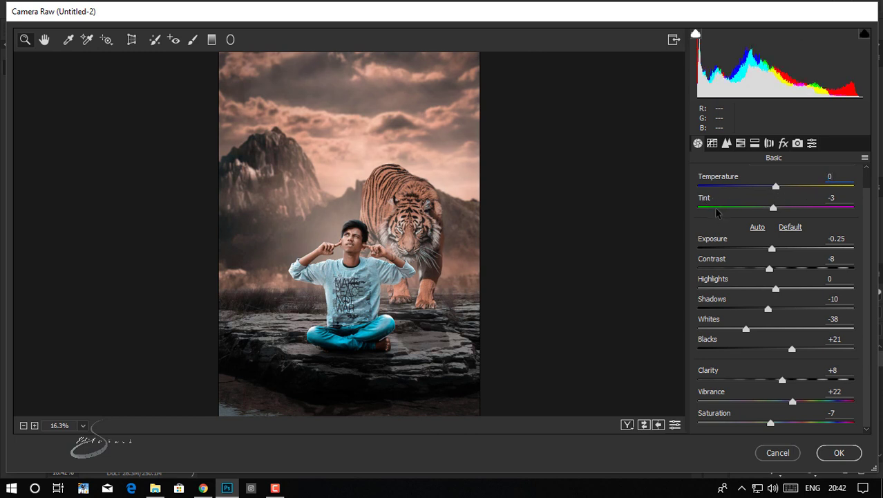
pyautogui.moveTo(705, 200)
pyautogui.mouseDown()
pyautogui.moveTo(716, 202)
pyautogui.moveTo(704, 202)
pyautogui.mouseUp()
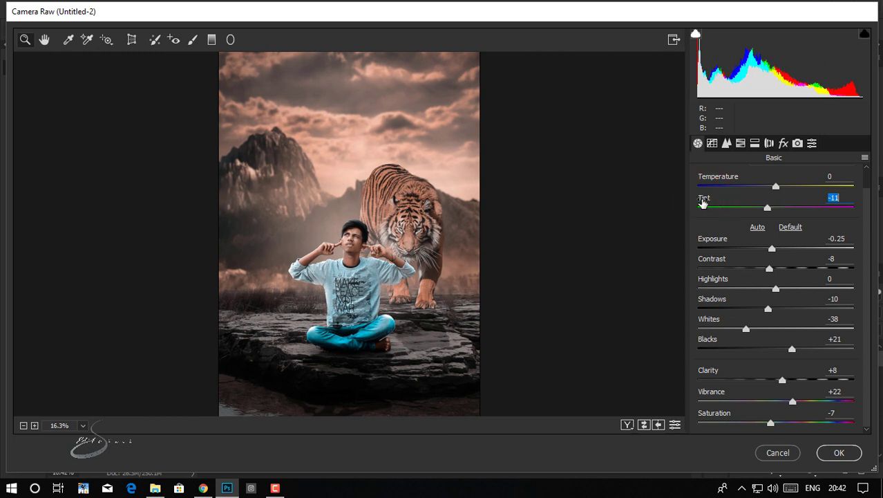
pyautogui.moveTo(766, 210); pyautogui.dragTo(758, 212)
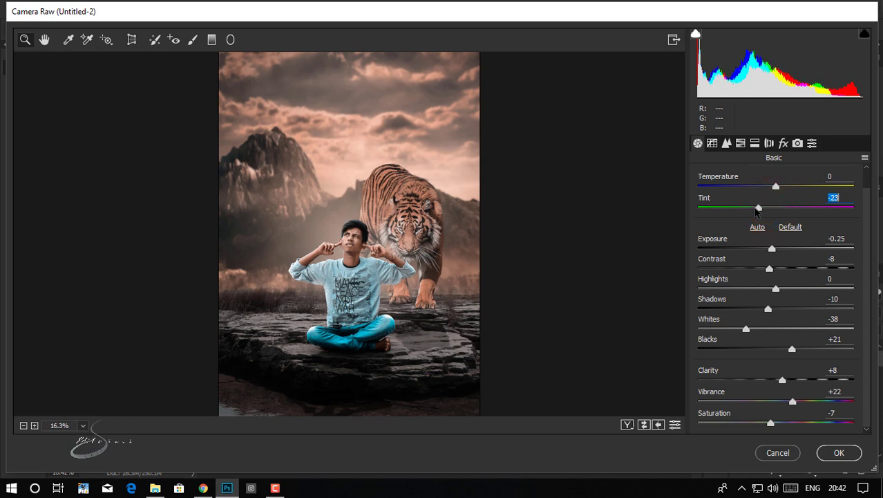
pyautogui.click(754, 211)
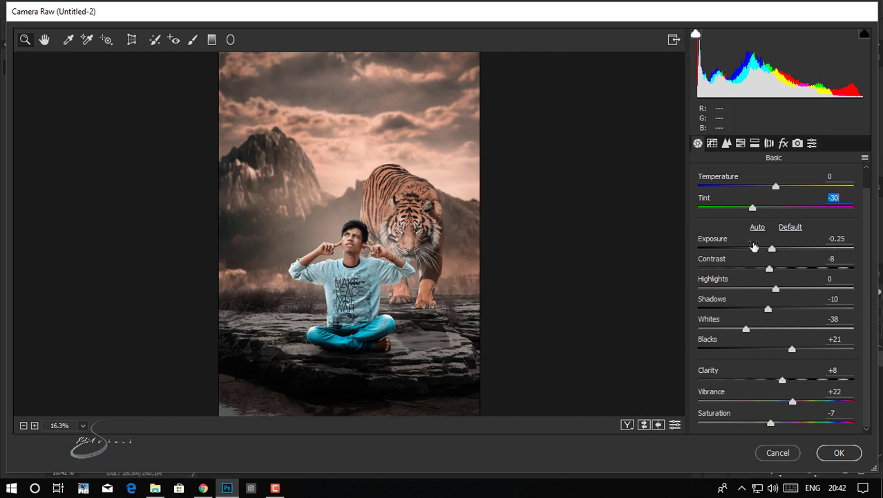
pyautogui.click(785, 187)
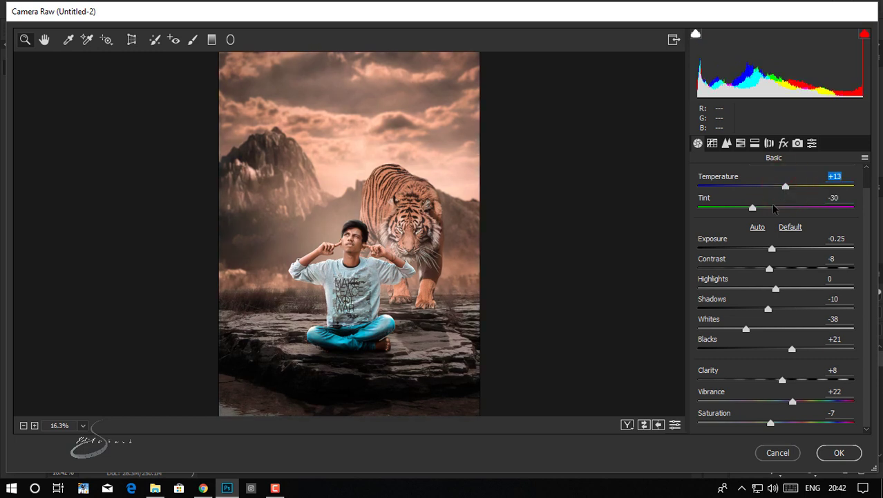
pyautogui.click(779, 187)
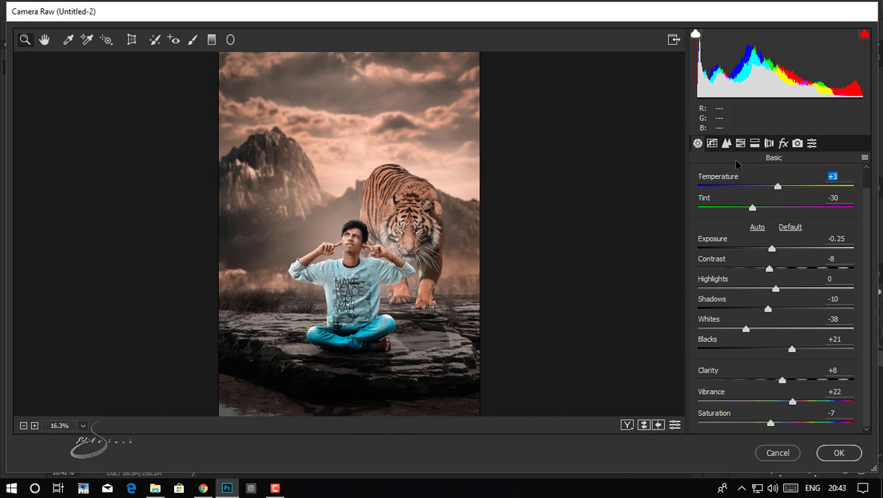
pyautogui.click(783, 144)
pyautogui.moveTo(711, 189); pyautogui.dragTo(721, 193)
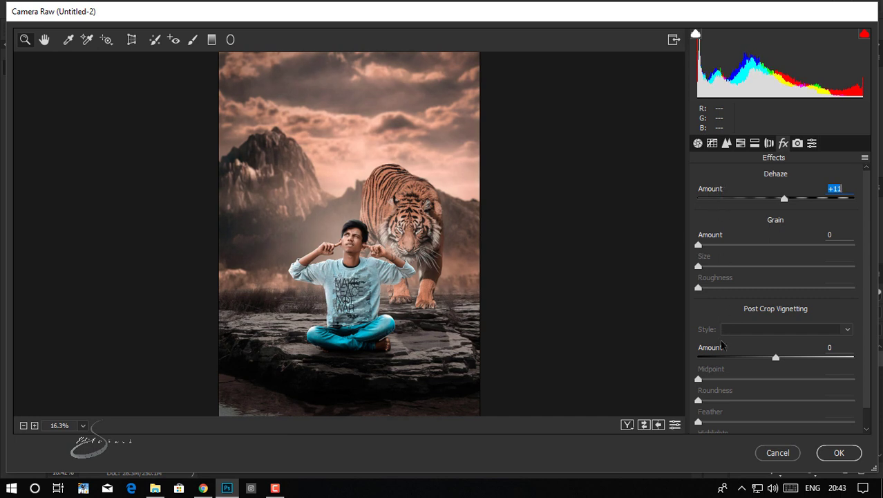
# Step: Add a -8 Highlight Priority vignette and set Temperature back to 0
pyautogui.moveTo(724, 352); pyautogui.dragTo(718, 352)
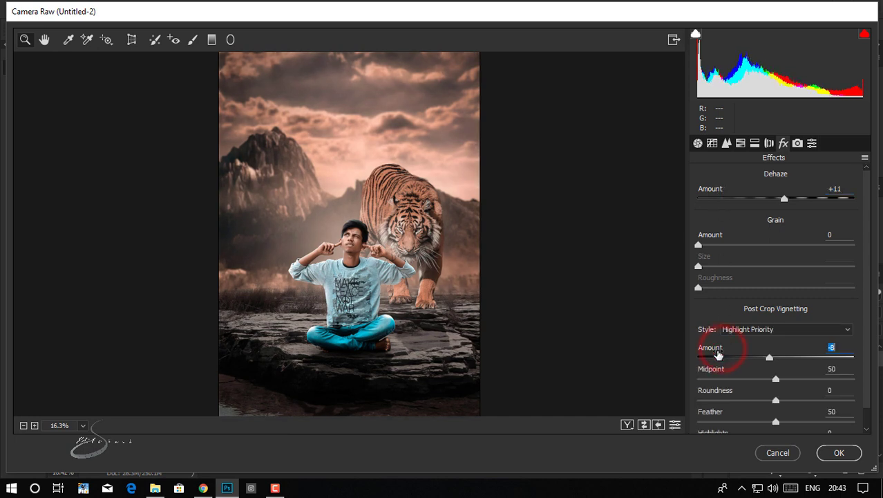
pyautogui.click(698, 143)
pyautogui.click(833, 177)
pyautogui.write('0')
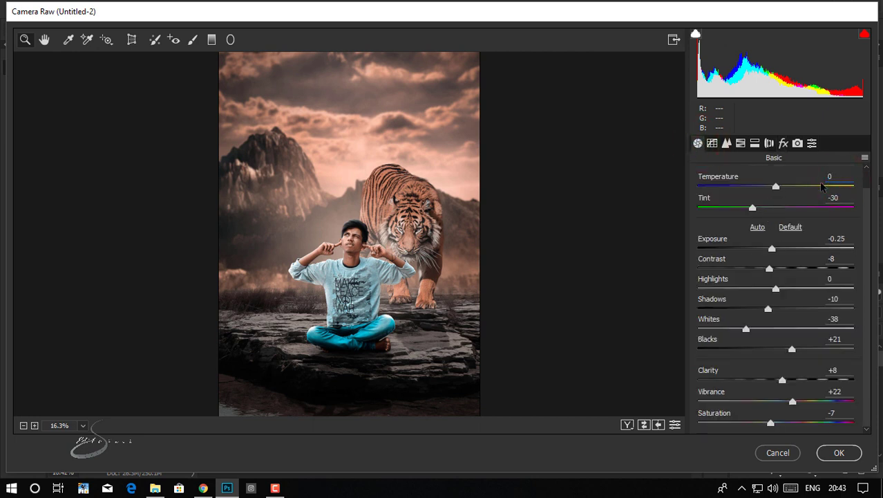
# Step: Reset Tint to 0, try Blue Primary Hue near -82, and lower Dehaze to +8
pyautogui.click(845, 200)
pyautogui.press('BackSpace')
pyautogui.write('0')
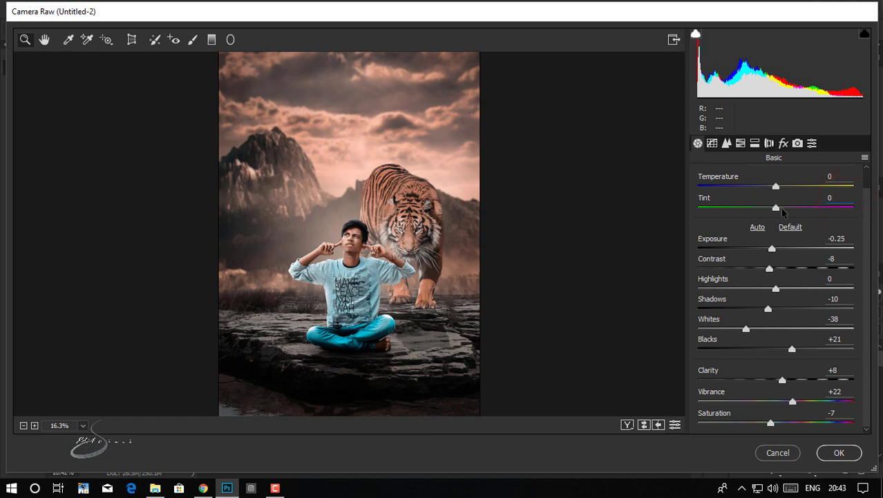
pyautogui.click(798, 143)
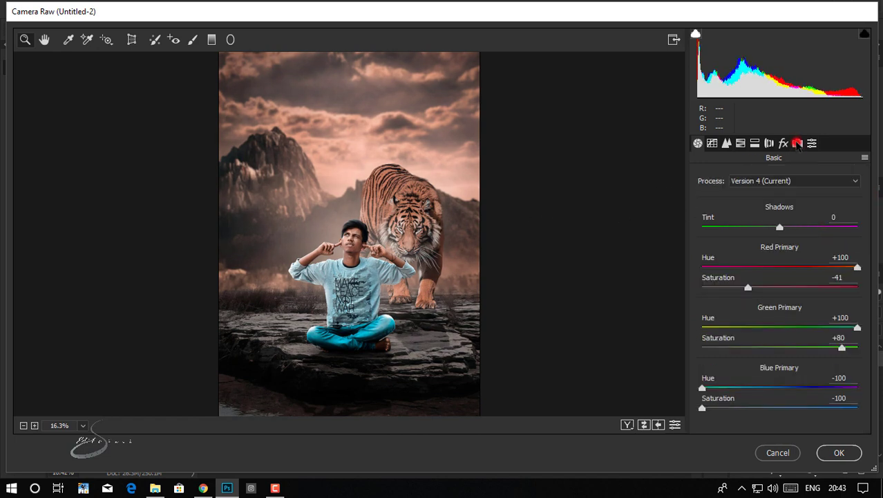
pyautogui.click(715, 404)
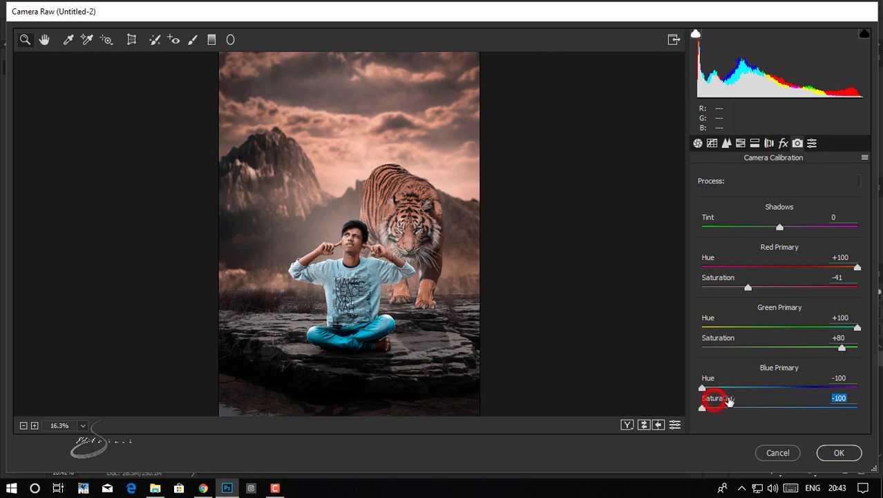
pyautogui.moveTo(708, 382)
pyautogui.mouseDown()
pyautogui.moveTo(770, 388)
pyautogui.moveTo(751, 391)
pyautogui.mouseUp()
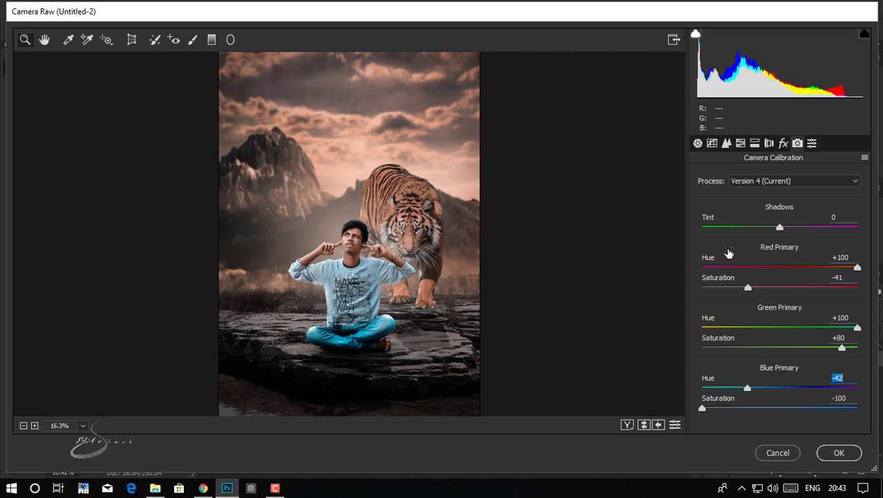
pyautogui.click(783, 143)
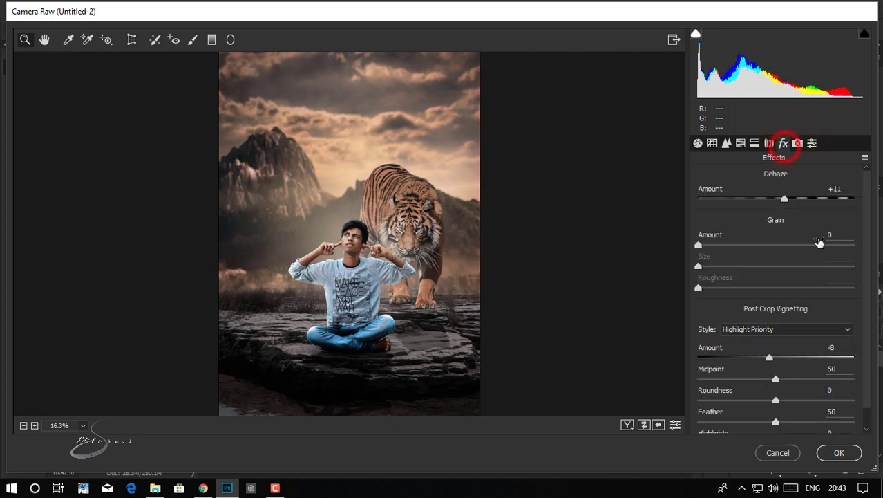
pyautogui.moveTo(783, 196); pyautogui.dragTo(781, 198)
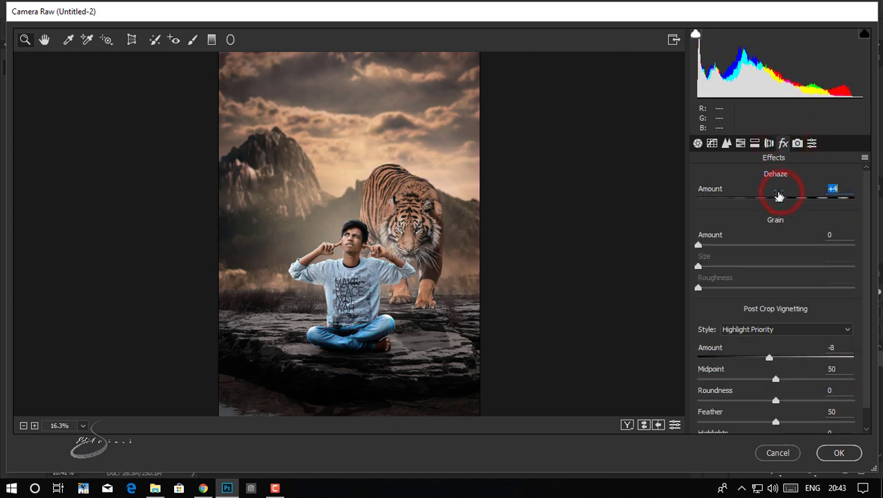
# Step: Settle the Blue Primary Hue at -88
pyautogui.click(797, 143)
pyautogui.click(708, 378)
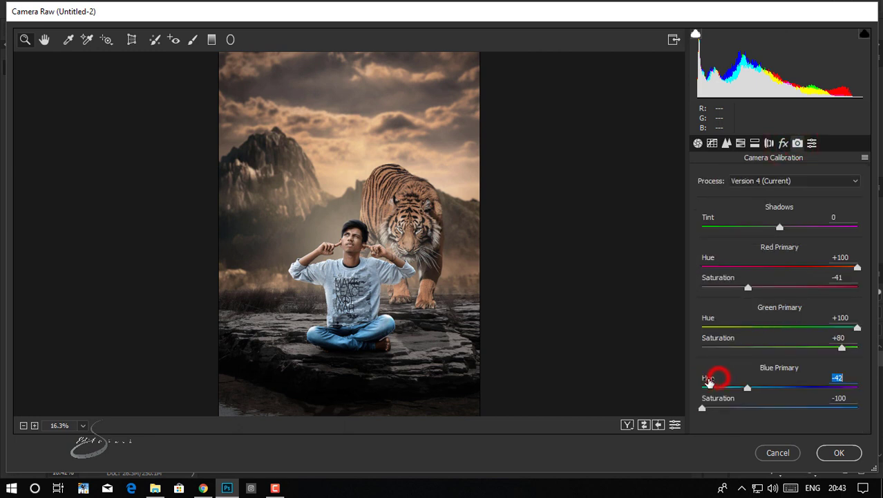
pyautogui.moveTo(708, 380); pyautogui.dragTo(675, 383)
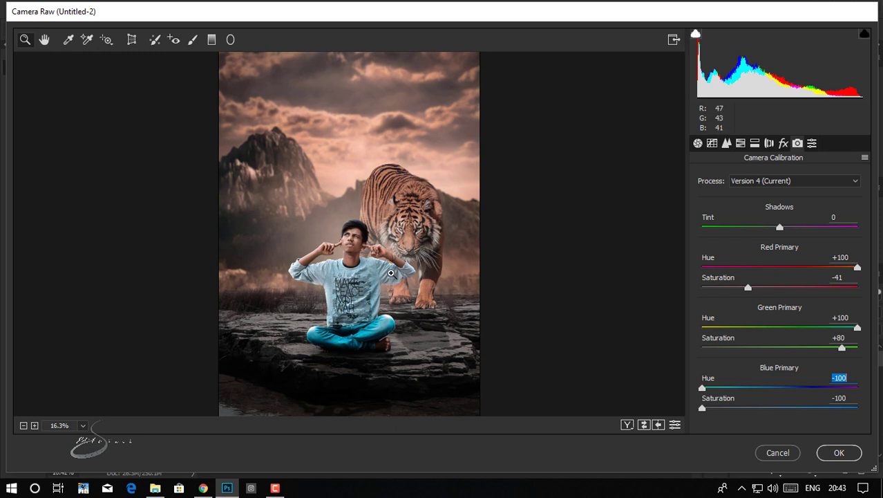
pyautogui.moveTo(702, 388); pyautogui.dragTo(711, 387)
pyautogui.click(755, 142)
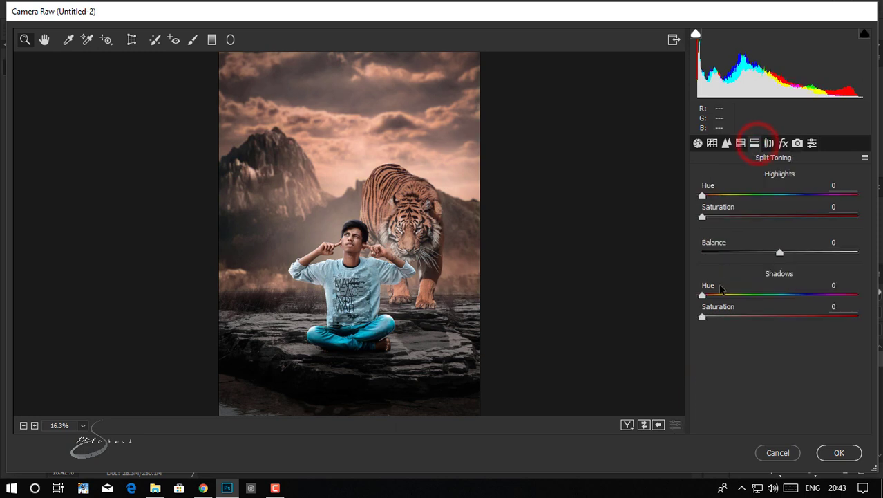
# Step: Tint the shadows teal with Hue 198 and Saturation 13, checking before/after
pyautogui.click(712, 317)
pyautogui.moveTo(711, 295); pyautogui.dragTo(843, 298)
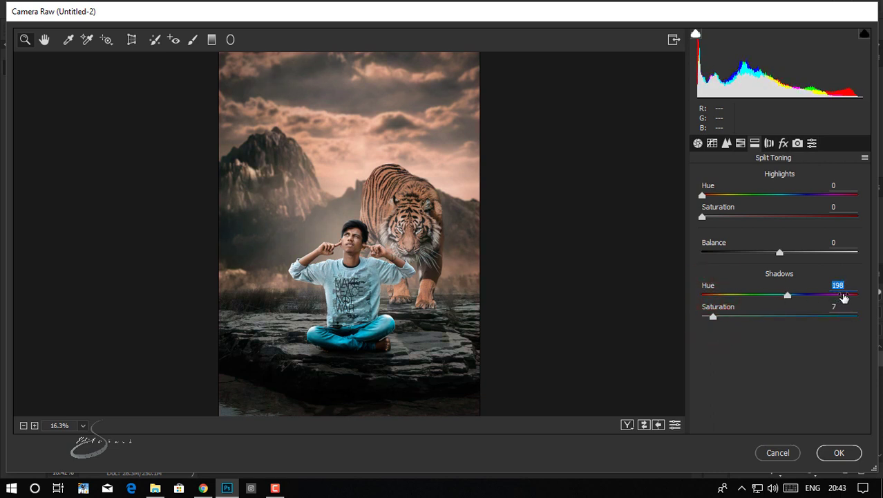
pyautogui.moveTo(727, 315); pyautogui.dragTo(731, 313)
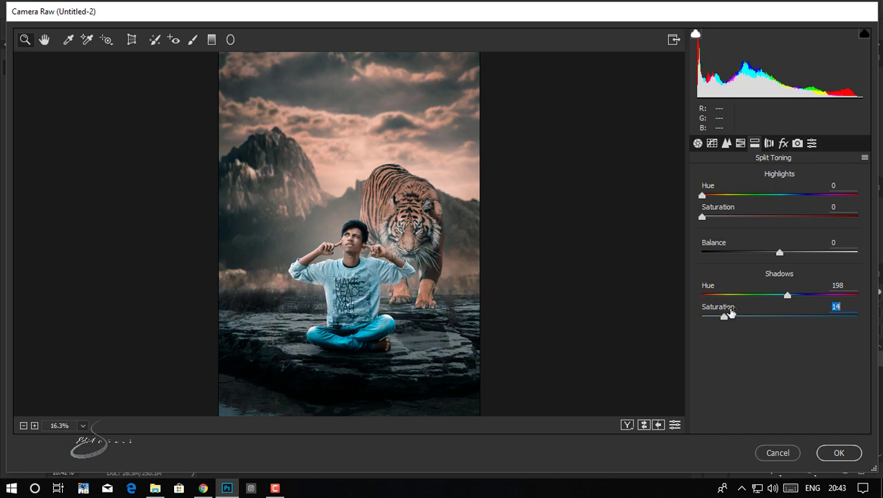
pyautogui.click(644, 425)
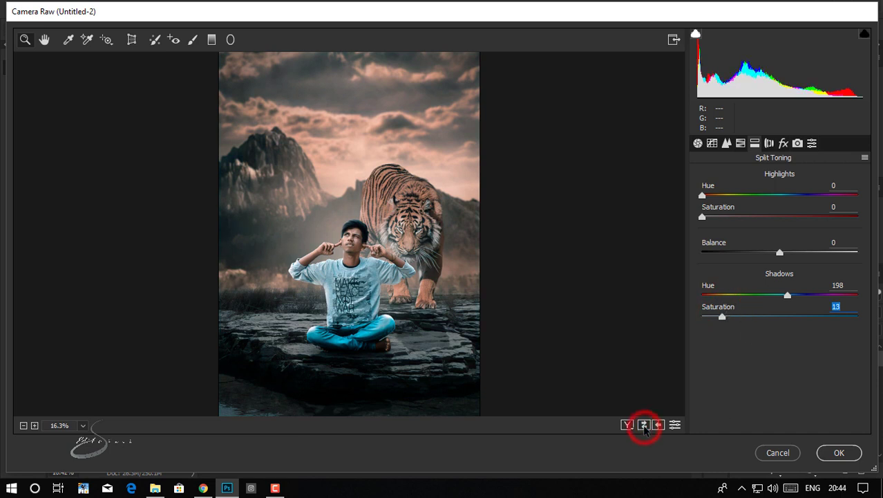
pyautogui.click(644, 425)
pyautogui.click(644, 425)
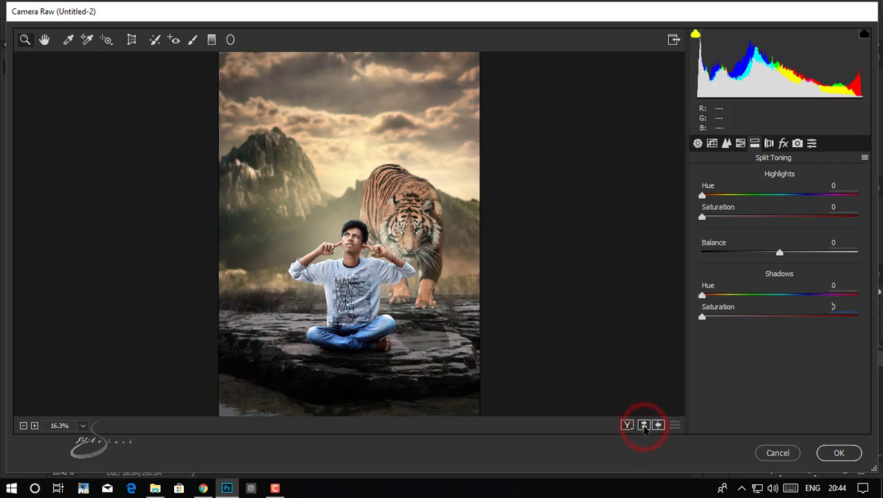
pyautogui.click(644, 425)
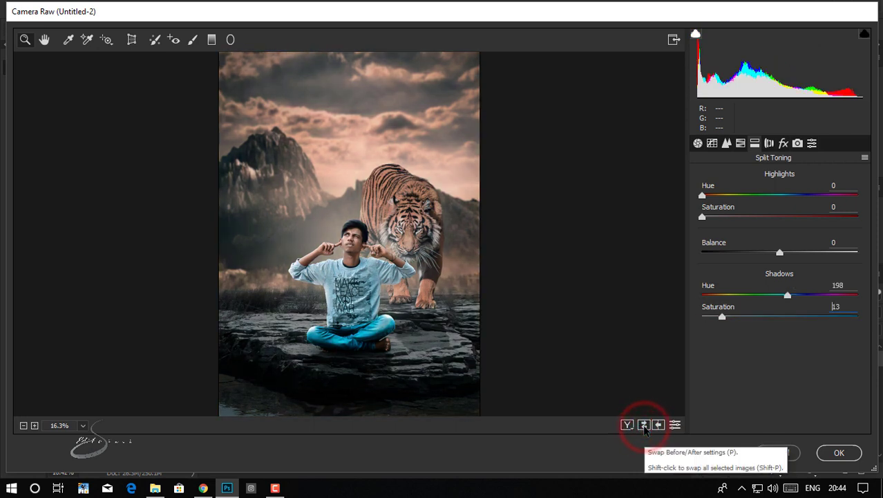
# Step: Warm the highlights with Hue 44 and Saturation 17, then compare with the original
pyautogui.moveTo(723, 210)
pyautogui.mouseDown()
pyautogui.moveTo(730, 214)
pyautogui.moveTo(737, 190)
pyautogui.mouseUp()
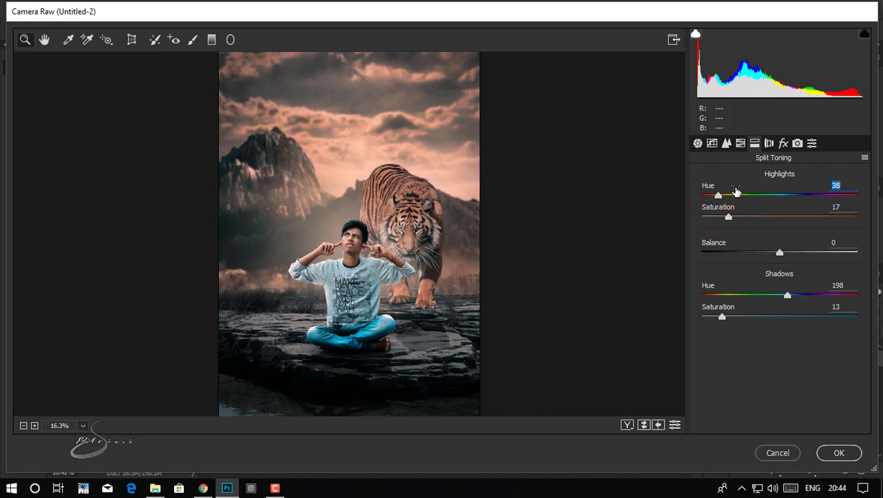
pyautogui.moveTo(737, 191); pyautogui.dragTo(740, 191)
pyautogui.click(642, 425)
pyautogui.click(642, 425)
# Step: Raise Luminance Detail to 29 and slightly darken the tone curve Darks
pyautogui.click(726, 143)
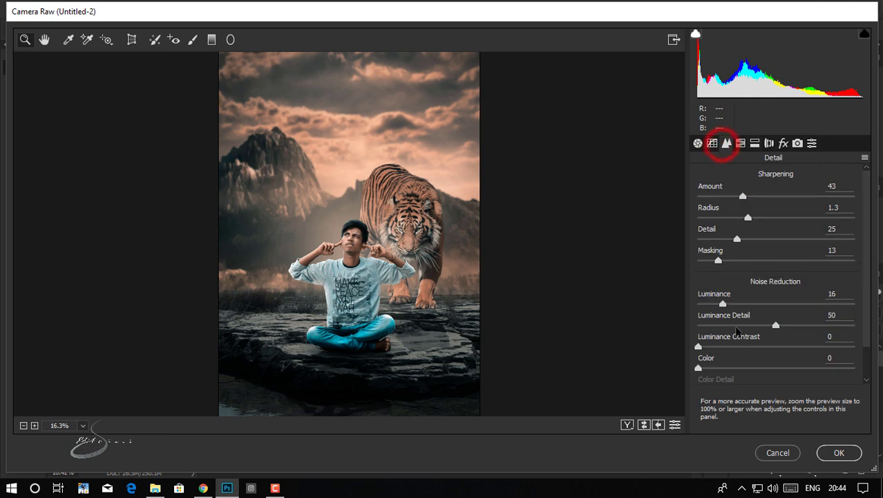
pyautogui.click(728, 324)
pyautogui.moveTo(735, 327); pyautogui.dragTo(750, 325)
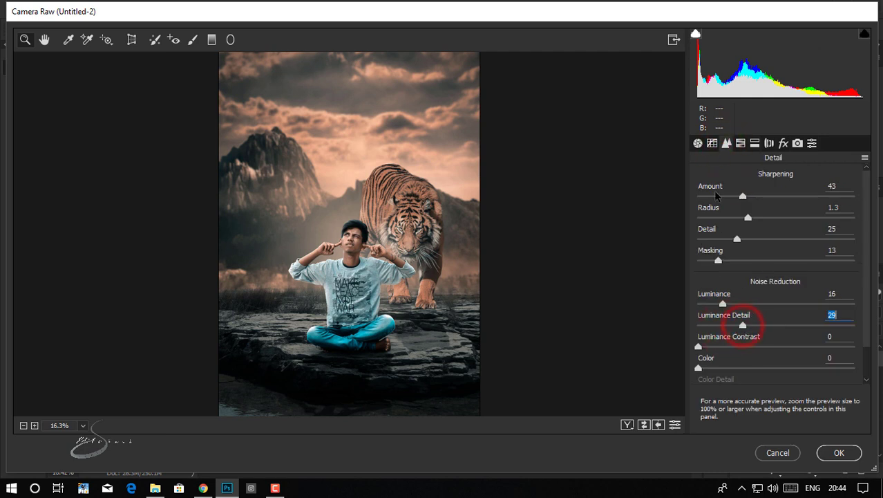
pyautogui.click(712, 143)
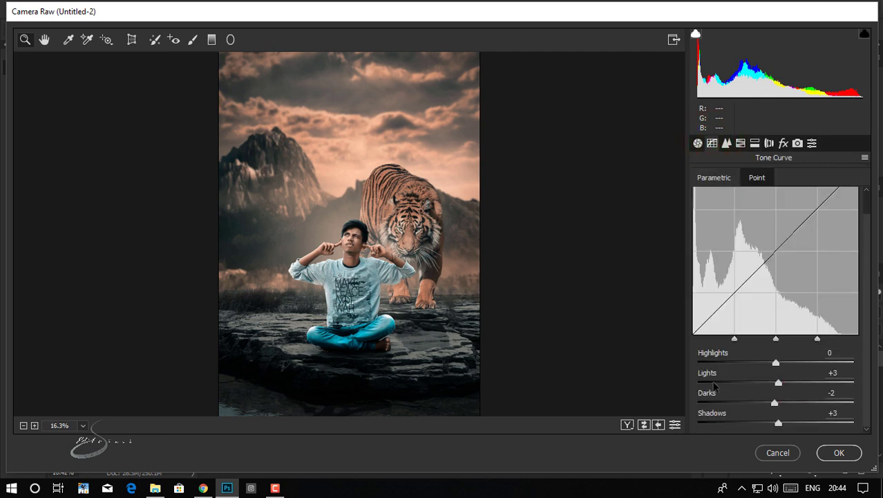
pyautogui.moveTo(710, 396); pyautogui.dragTo(713, 399)
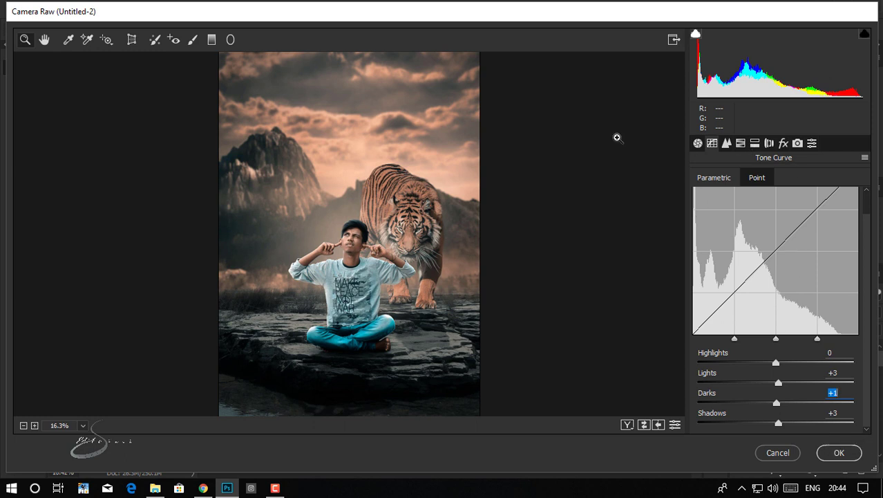
# Step: Deepen the post-crop vignette to -20 and apply the Camera Raw filter
pyautogui.click(783, 143)
pyautogui.moveTo(793, 352); pyautogui.dragTo(783, 353)
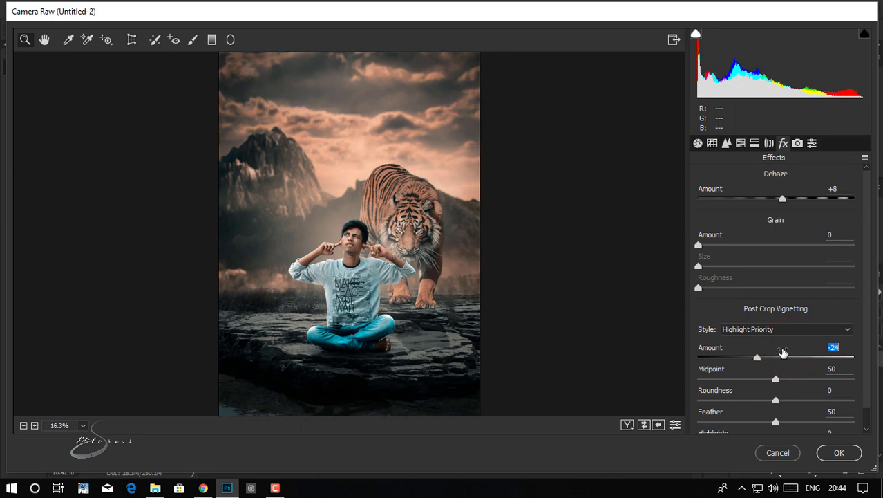
pyautogui.moveTo(787, 353)
pyautogui.mouseDown()
pyautogui.moveTo(764, 349)
pyautogui.moveTo(761, 357)
pyautogui.mouseUp()
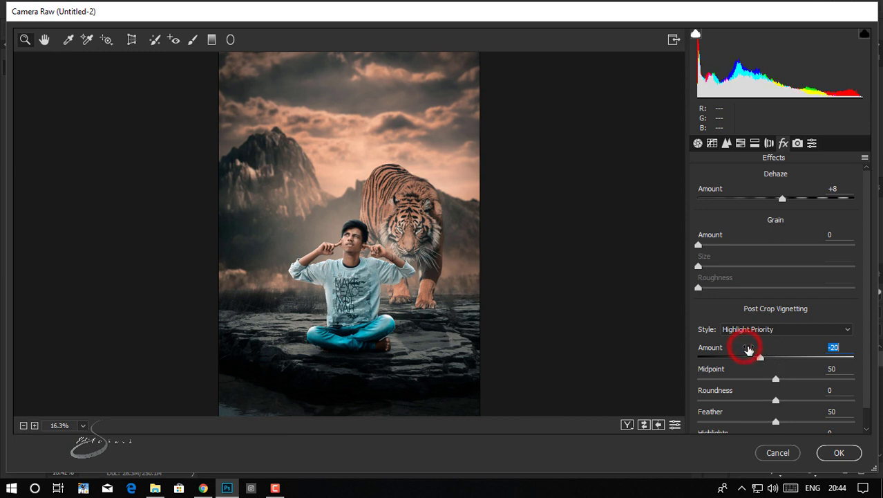
pyautogui.click(643, 425)
pyautogui.click(643, 425)
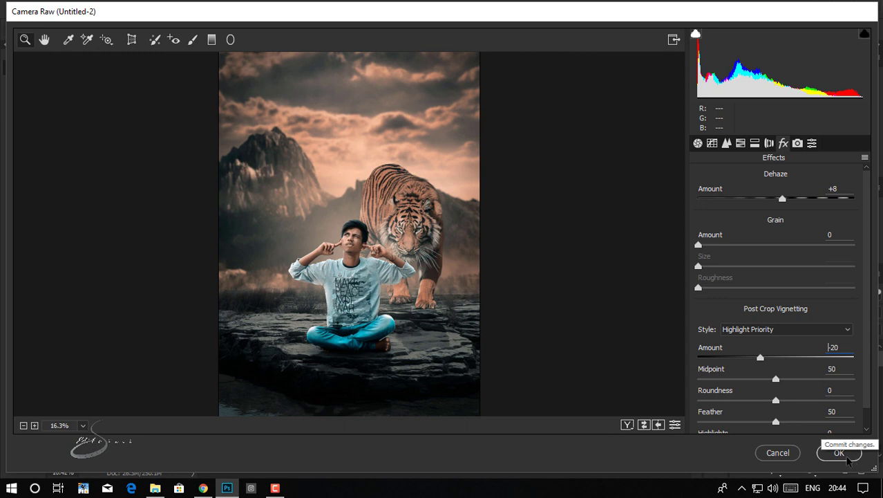
pyautogui.click(847, 459)
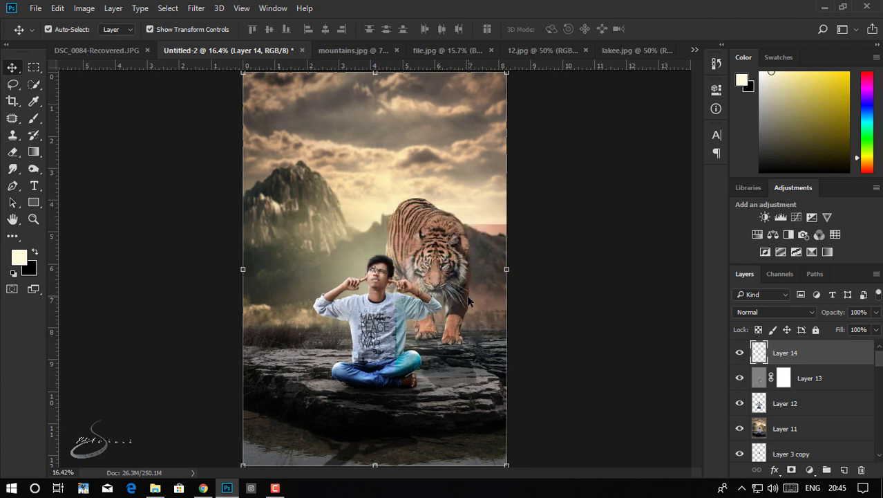
pyautogui.click(530, 246)
pyautogui.click(401, 265)
pyautogui.click(568, 251)
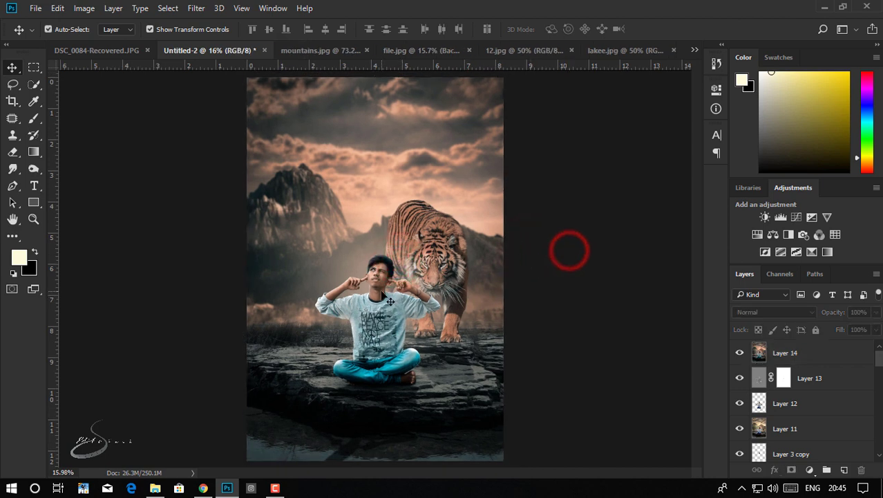
pyautogui.click(381, 269)
pyautogui.moveTo(381, 269); pyautogui.dragTo(419, 263)
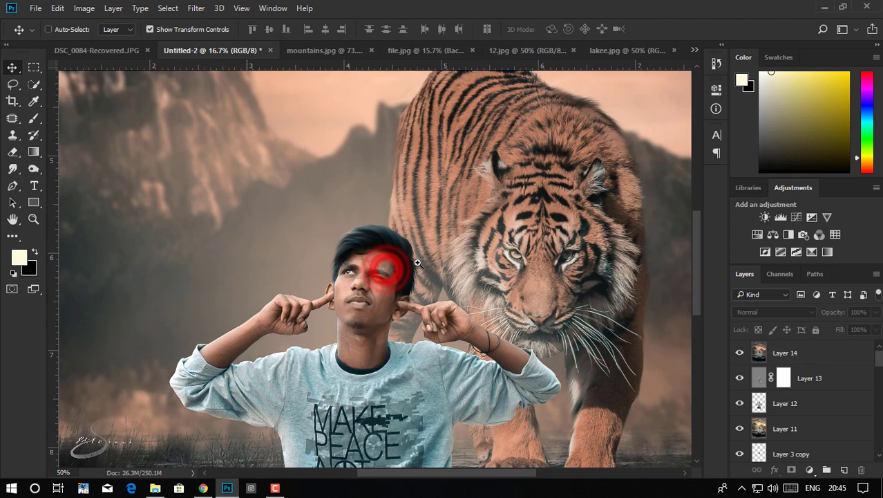
pyautogui.keyDown('ctrl'); pyautogui.keyDown('alt'); pyautogui.click(420, 262); pyautogui.keyUp('alt'); pyautogui.keyUp('ctrl')
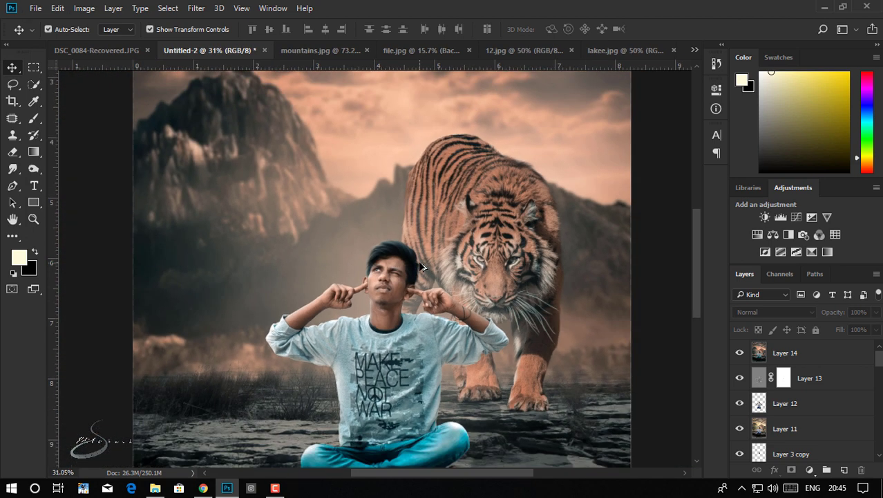
pyautogui.keyDown('ctrl'); pyautogui.keyDown('alt'); pyautogui.click(420, 264); pyautogui.keyUp('alt'); pyautogui.keyUp('ctrl')
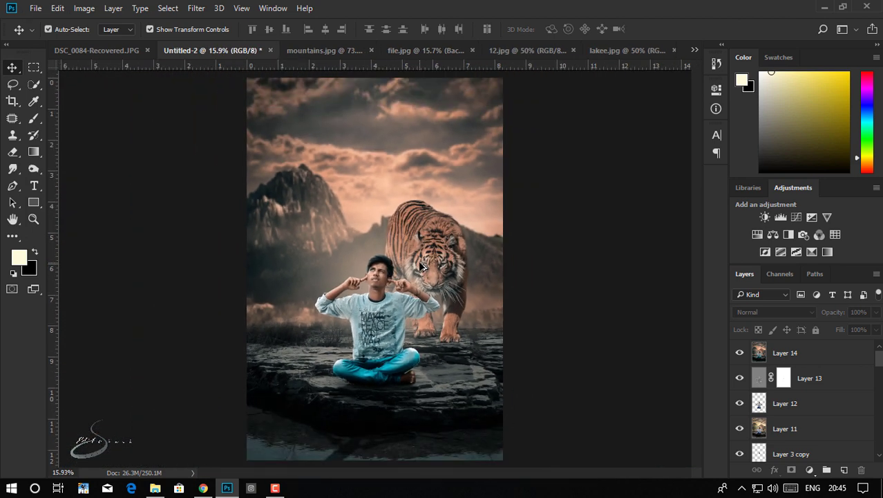
pyautogui.keyDown('ctrl'); pyautogui.click(421, 265); pyautogui.keyUp('ctrl')
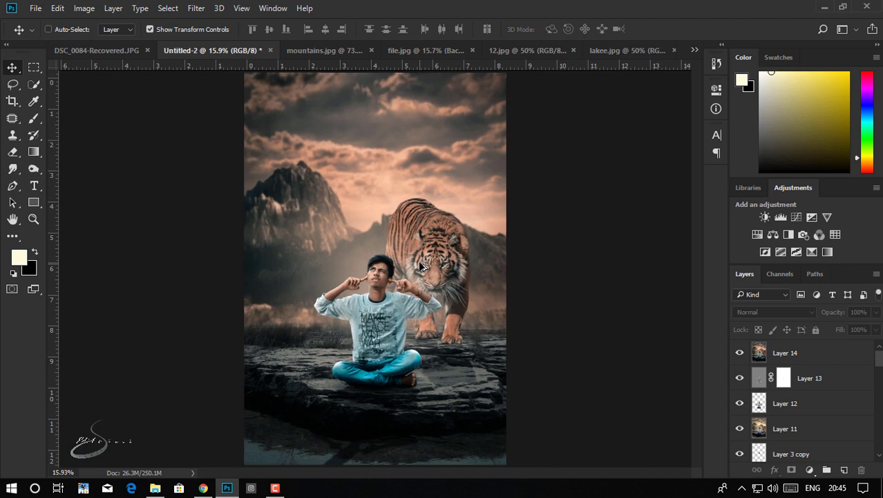
pyautogui.click(833, 353)
# Step: Add a Curves adjustment layer, lifting the RGB black point and raising the highlights
pyautogui.click(809, 470)
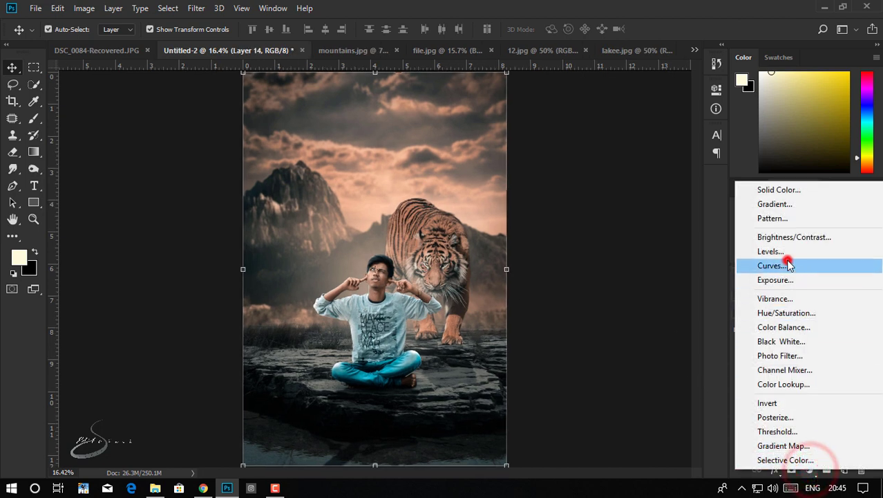
pyautogui.click(790, 266)
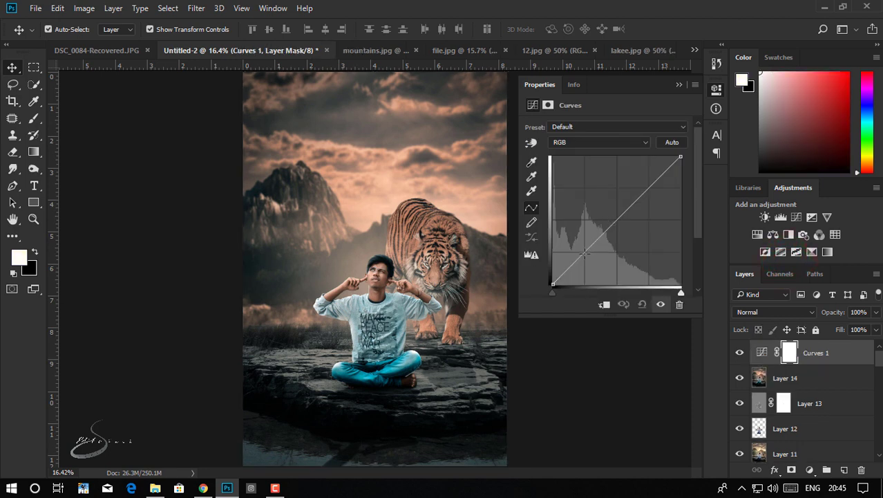
pyautogui.click(584, 253)
pyautogui.click(553, 284)
pyautogui.moveTo(553, 284); pyautogui.dragTo(553, 280)
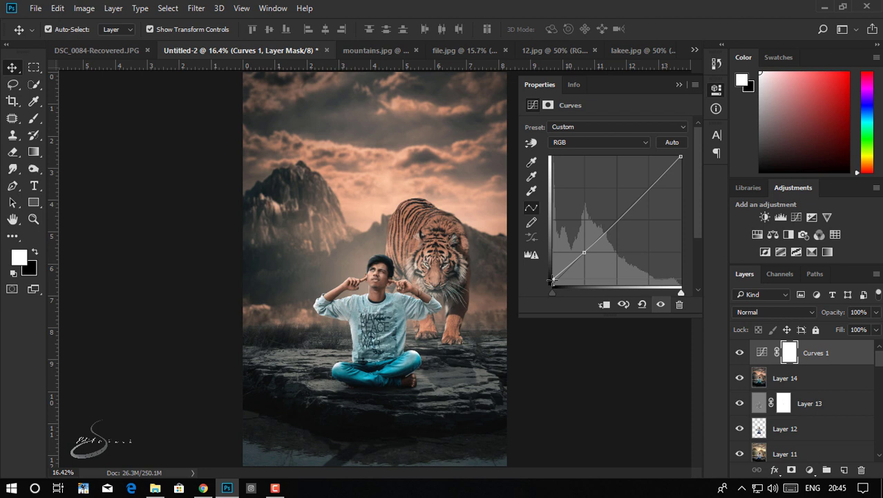
pyautogui.click(648, 187)
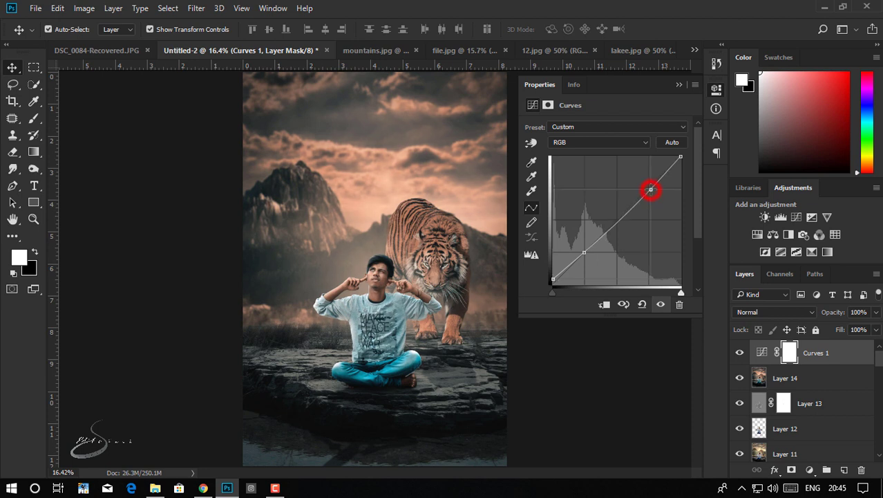
pyautogui.moveTo(648, 188); pyautogui.dragTo(646, 182)
# Step: Compare with Curves off, then lift the Blue channel black point
pyautogui.click(662, 304)
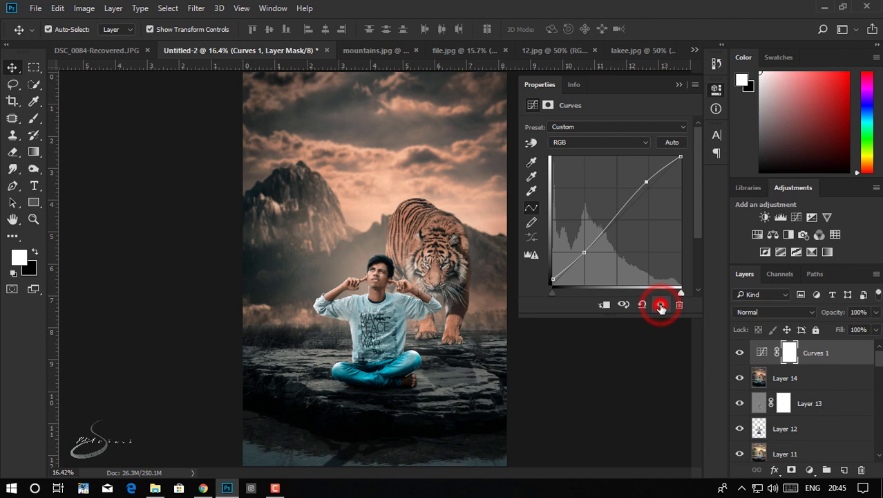
pyautogui.click(661, 306)
pyautogui.click(661, 306)
pyautogui.click(661, 307)
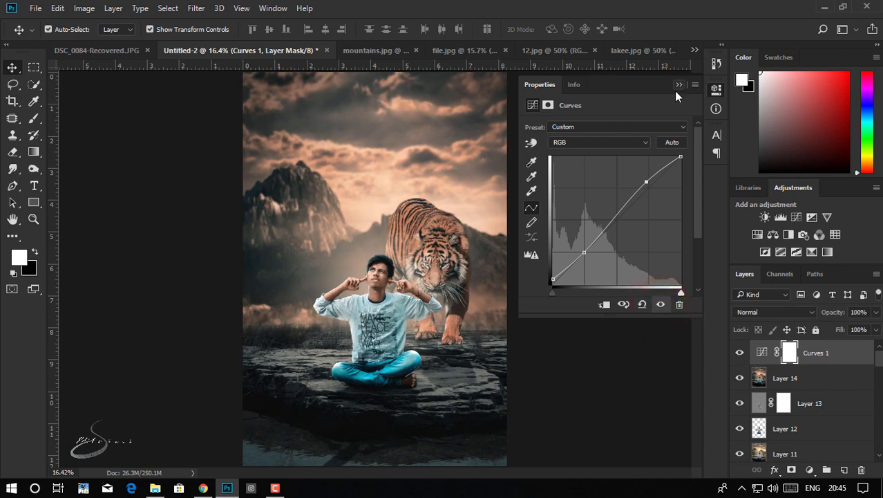
pyautogui.click(603, 142)
pyautogui.click(575, 173)
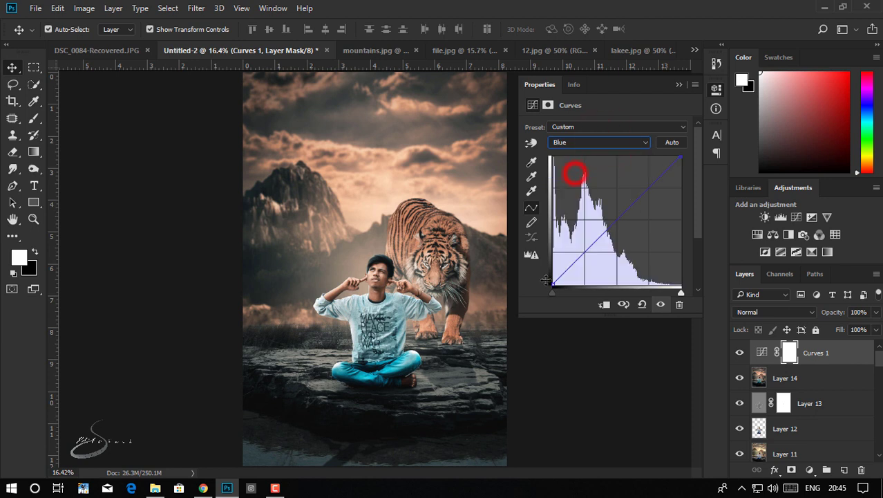
pyautogui.moveTo(552, 284); pyautogui.dragTo(552, 283)
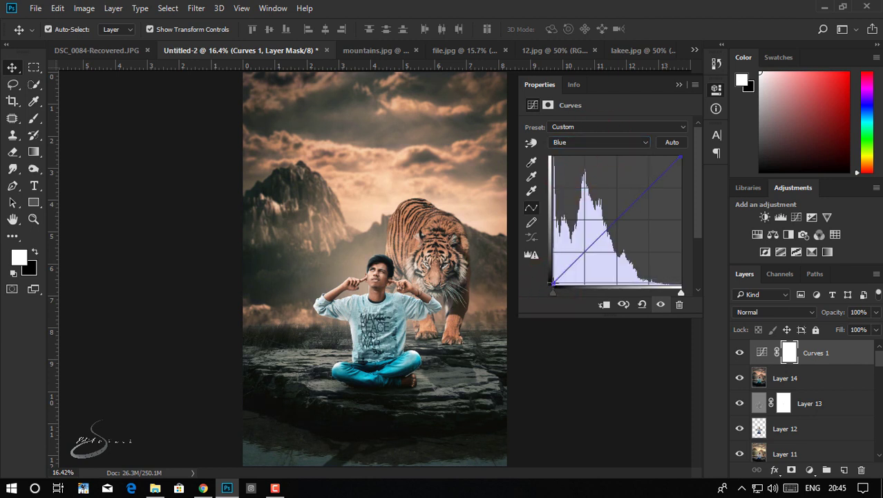
# Step: Pull in the Red channel white point to trim red highlights, then collapse Properties
pyautogui.click(599, 141)
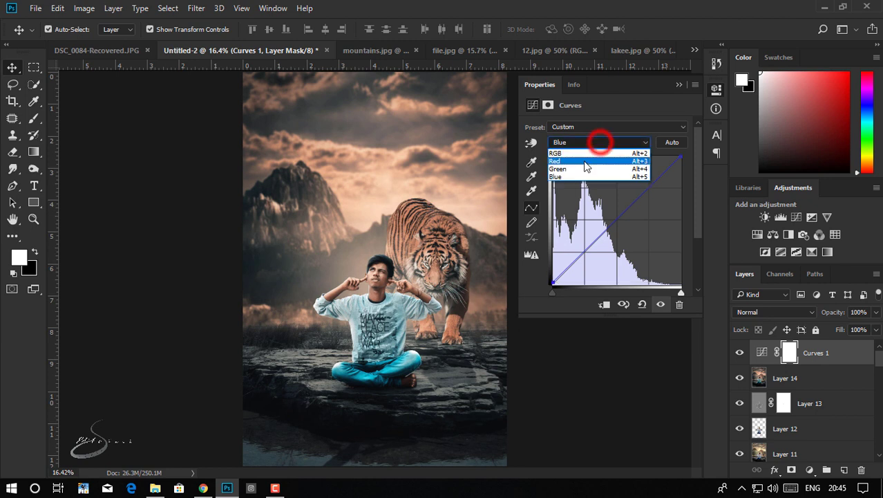
pyautogui.click(584, 158)
pyautogui.click(554, 283)
pyautogui.moveTo(553, 291); pyautogui.dragTo(555, 291)
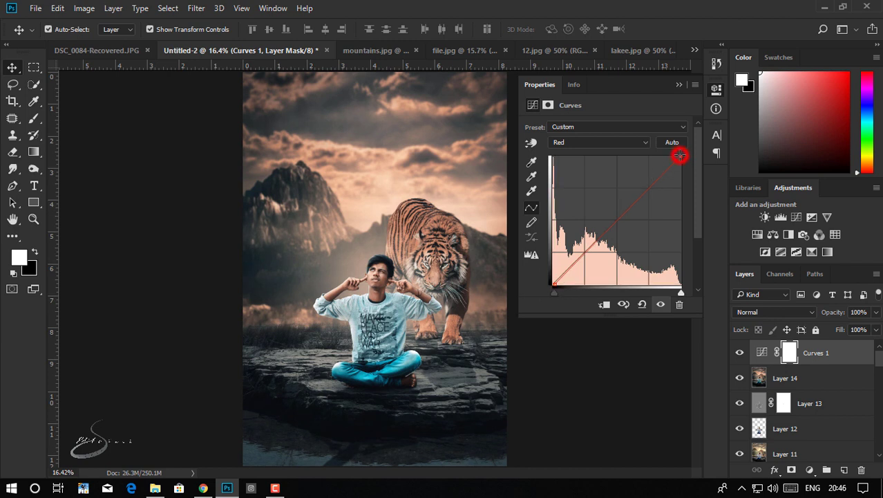
pyautogui.moveTo(680, 155)
pyautogui.mouseDown()
pyautogui.moveTo(681, 164)
pyautogui.moveTo(678, 155)
pyautogui.mouseUp()
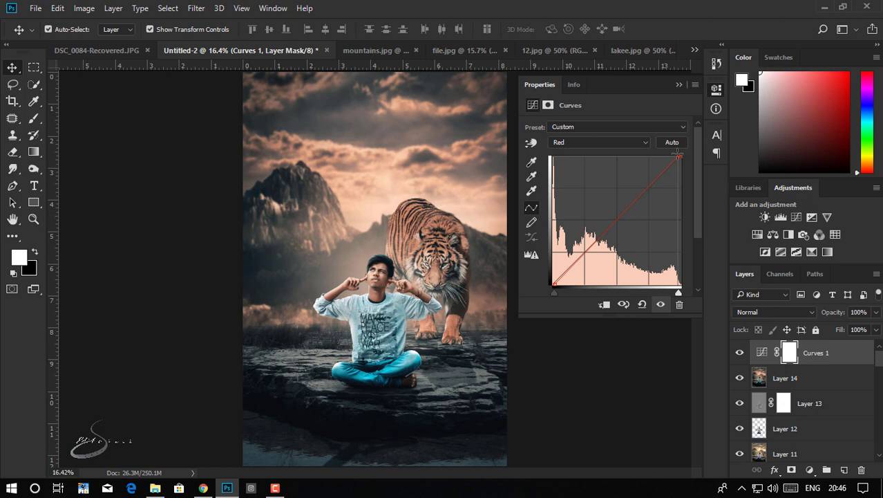
pyautogui.moveTo(676, 153); pyautogui.dragTo(672, 151)
pyautogui.click(660, 305)
pyautogui.click(660, 304)
pyautogui.doubleClick(659, 305)
pyautogui.moveTo(675, 156); pyautogui.dragTo(677, 155)
pyautogui.click(679, 85)
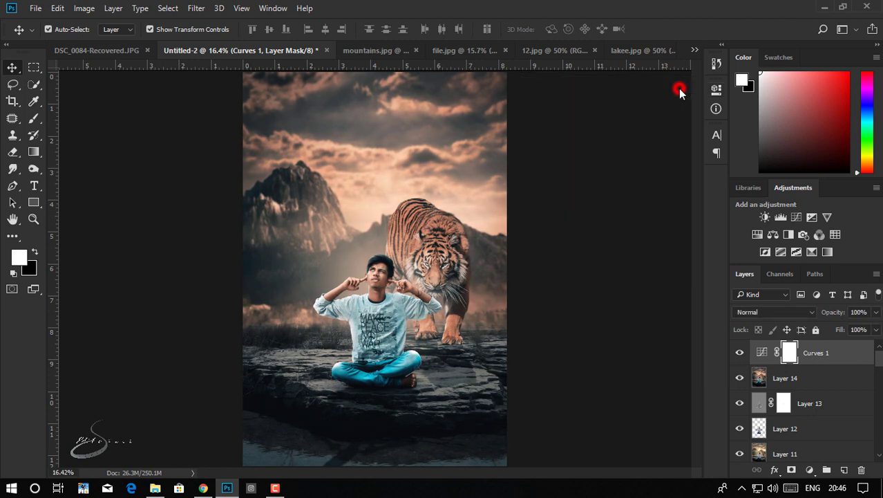
# Step: Add a Black, White Gradient Map set to Luminosity blending at 10% opacity
pyautogui.click(810, 469)
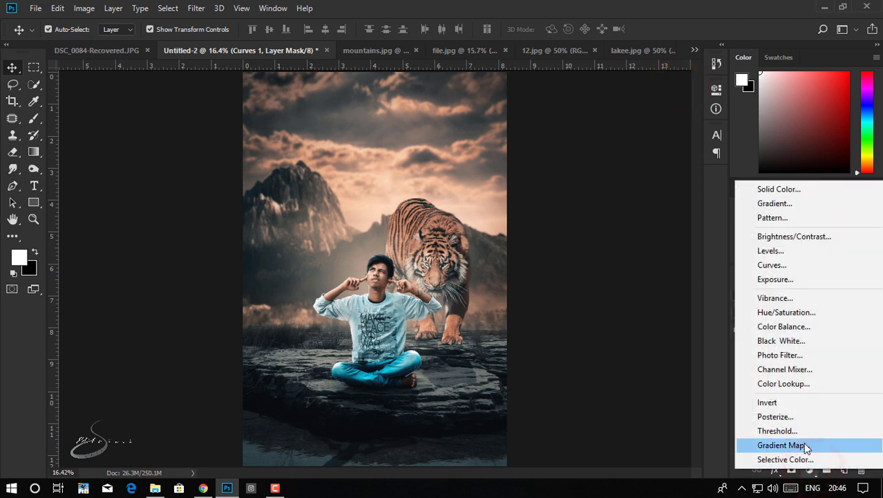
pyautogui.click(805, 446)
pyautogui.click(580, 139)
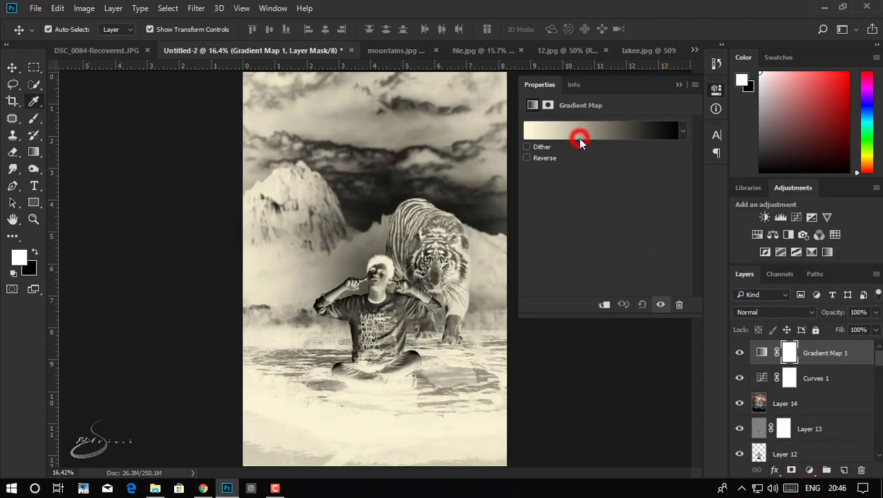
pyautogui.click(617, 127)
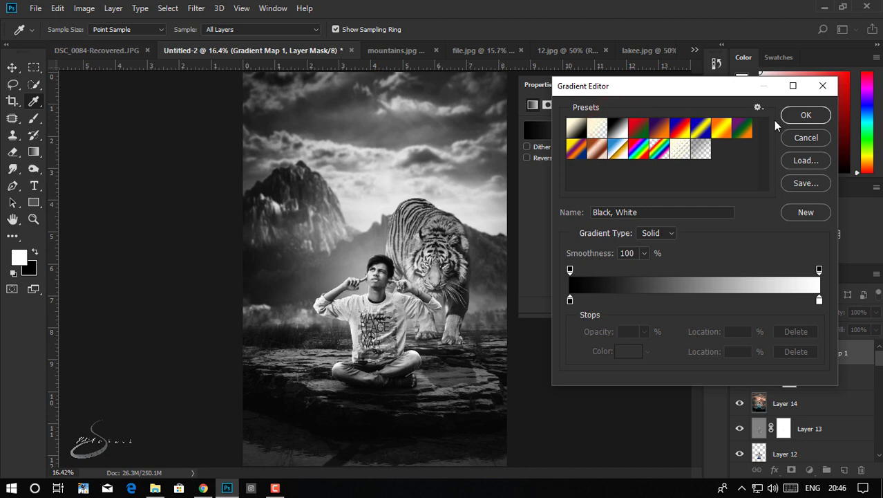
pyautogui.click(806, 115)
pyautogui.click(774, 311)
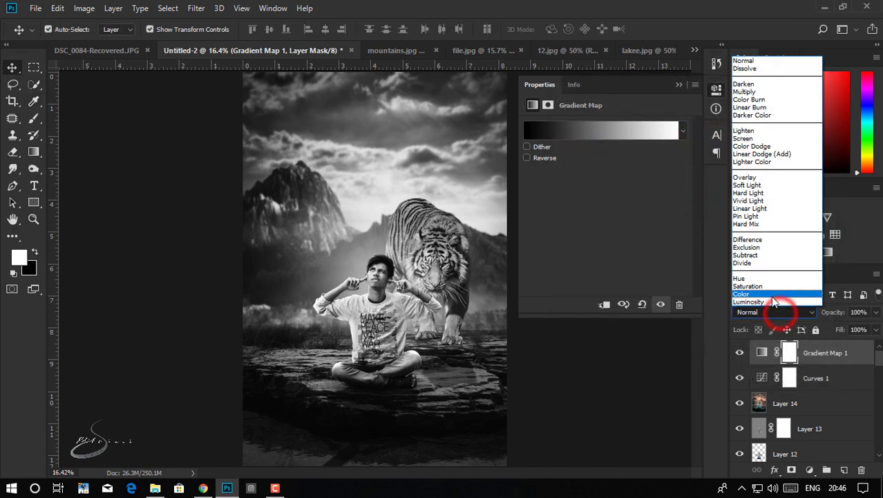
pyautogui.click(772, 296)
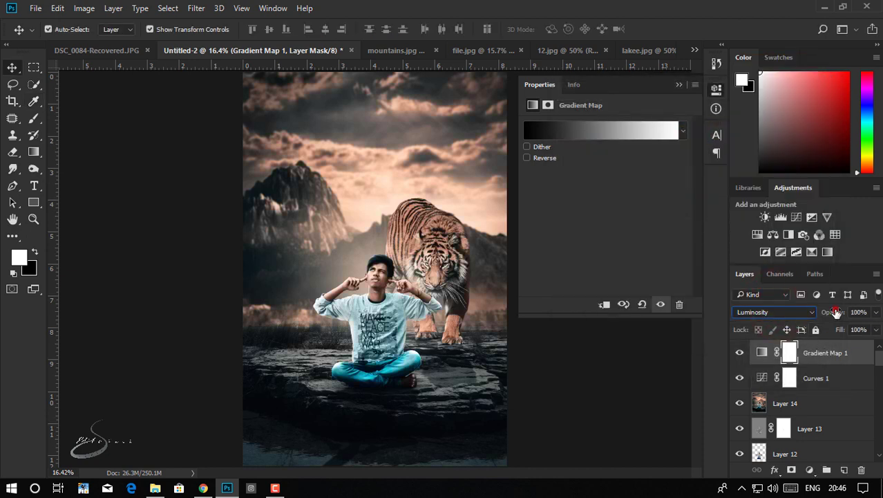
pyautogui.moveTo(836, 312); pyautogui.dragTo(646, 327)
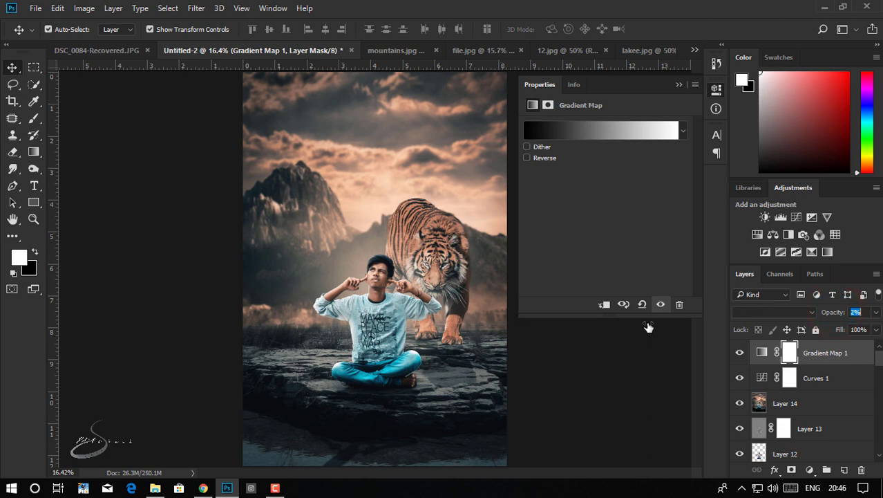
# Step: Move Gradient Map 1 beneath Curves 1 and compare the image with and without it
pyautogui.moveTo(826, 352)
pyautogui.mouseDown()
pyautogui.moveTo(819, 378)
pyautogui.moveTo(815, 367)
pyautogui.mouseUp()
pyautogui.moveTo(823, 309); pyautogui.dragTo(842, 313)
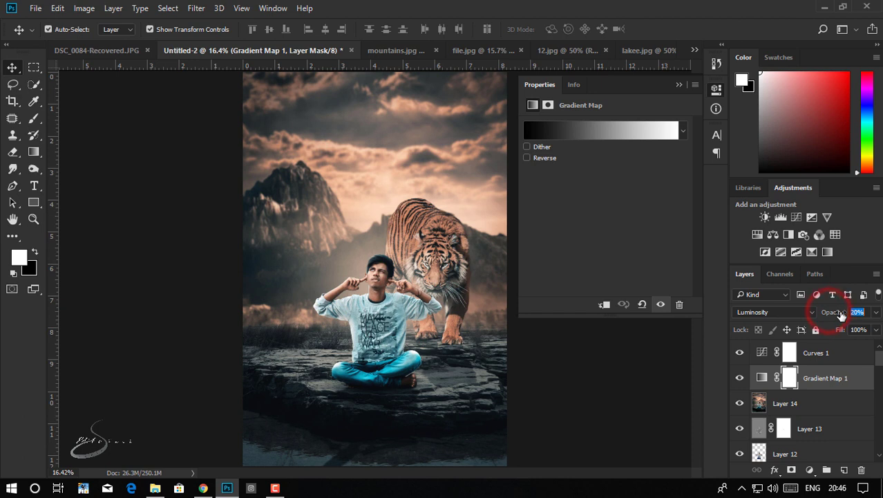
pyautogui.click(739, 377)
pyautogui.click(739, 377)
pyautogui.moveTo(380, 275); pyautogui.dragTo(406, 278)
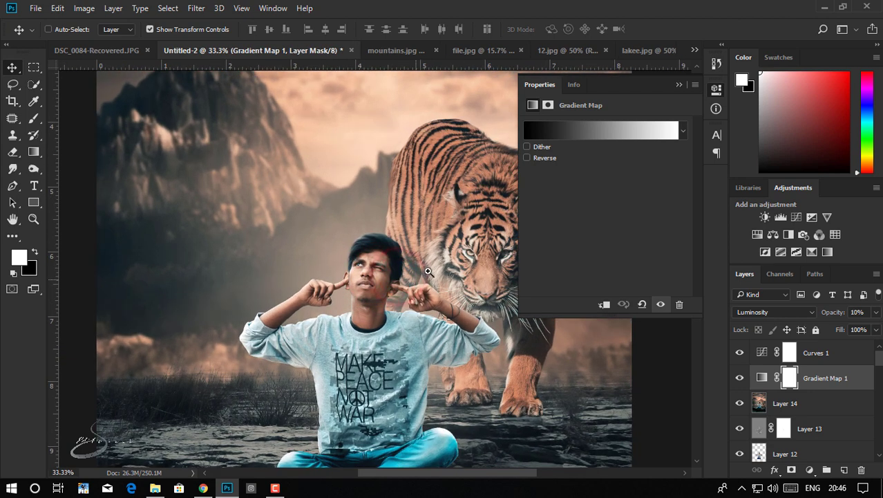
pyautogui.hotkey('ctrl', '0')
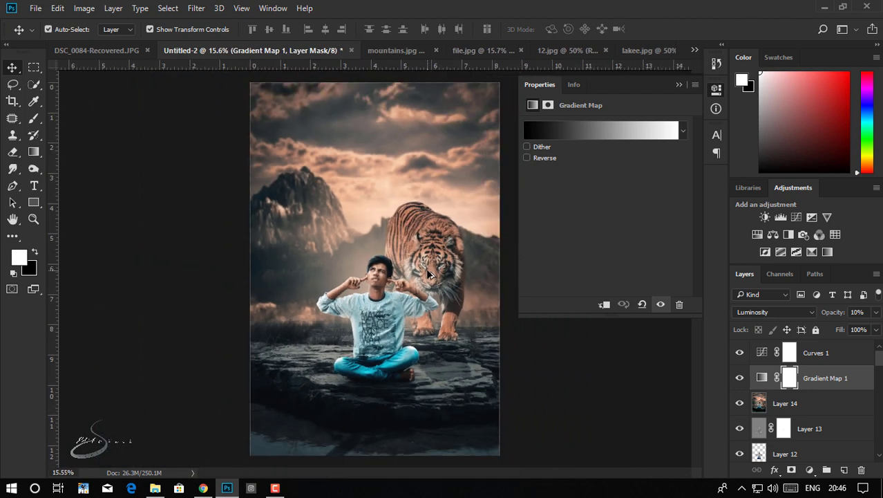
pyautogui.hotkey('ctrl', '0')
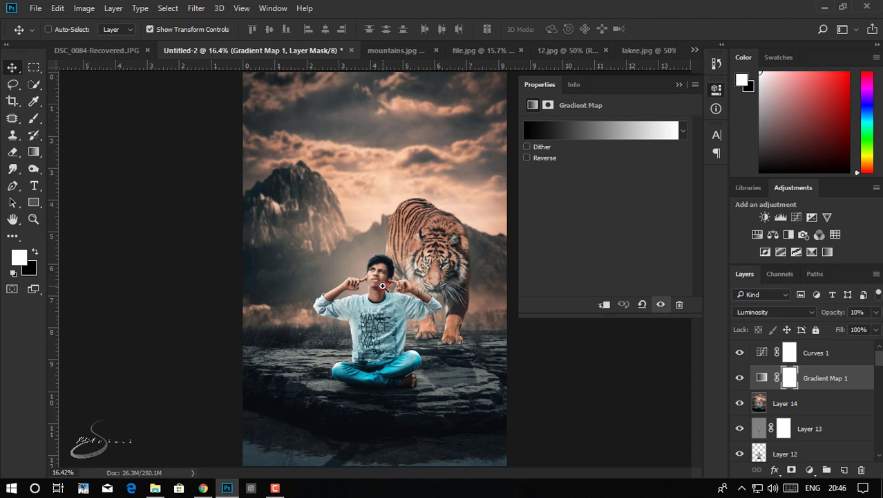
pyautogui.hotkey('ctrl', '0')
# Step: Close the Gradient Map properties and select the Curves 1 layer
pyautogui.click(679, 83)
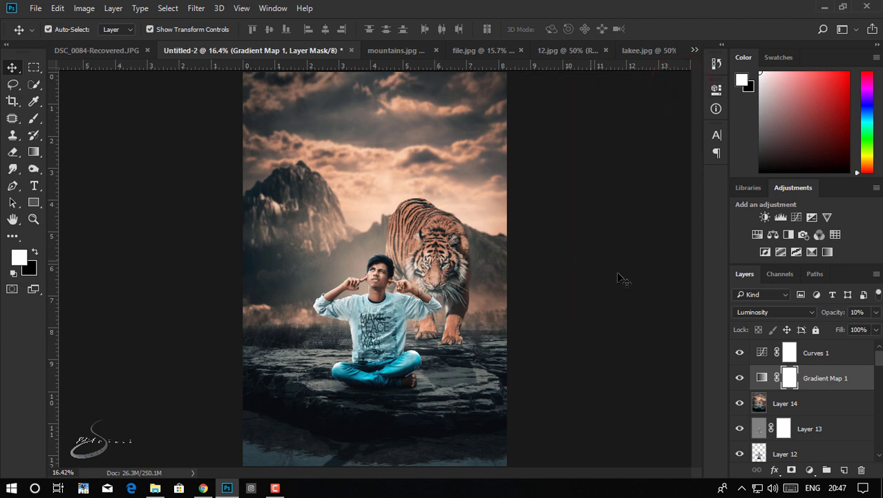
pyautogui.click(847, 357)
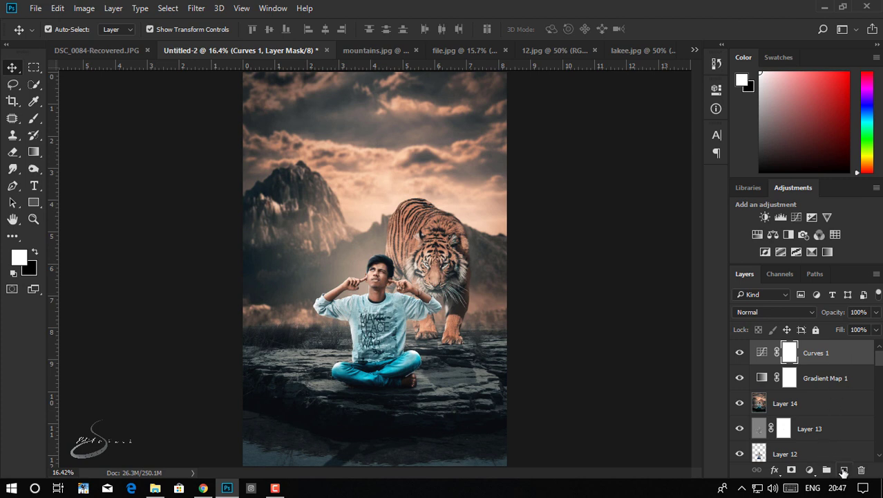
# Step: Add a Color Lookup layer loading filmstock_50.3dl, faded to 11% opacity
pyautogui.click(774, 471)
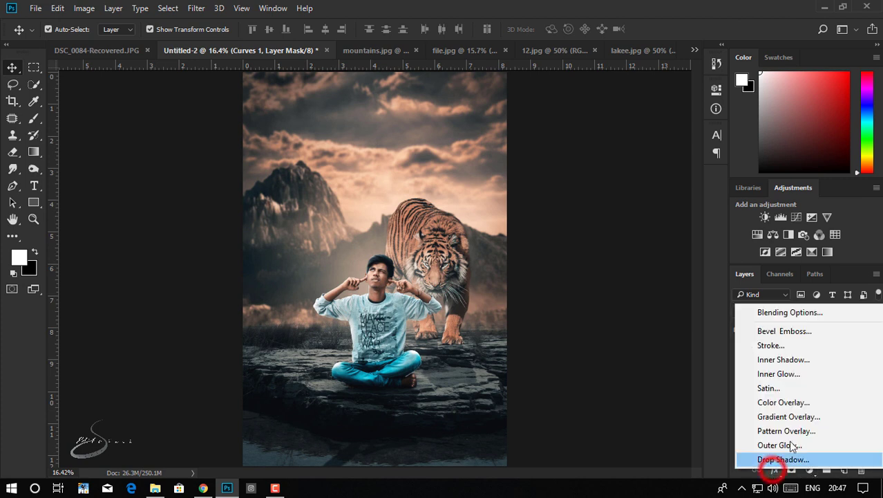
pyautogui.click(673, 483)
pyautogui.click(808, 469)
pyautogui.click(804, 384)
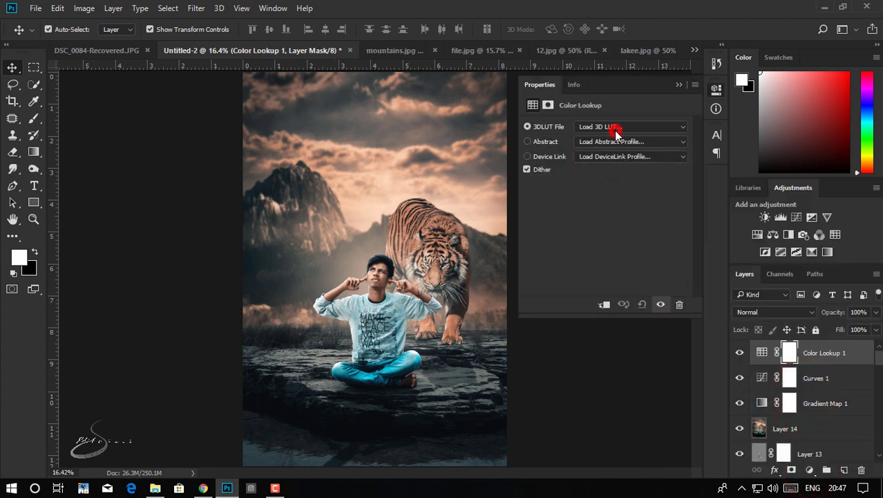
pyautogui.click(616, 130)
pyautogui.click(617, 289)
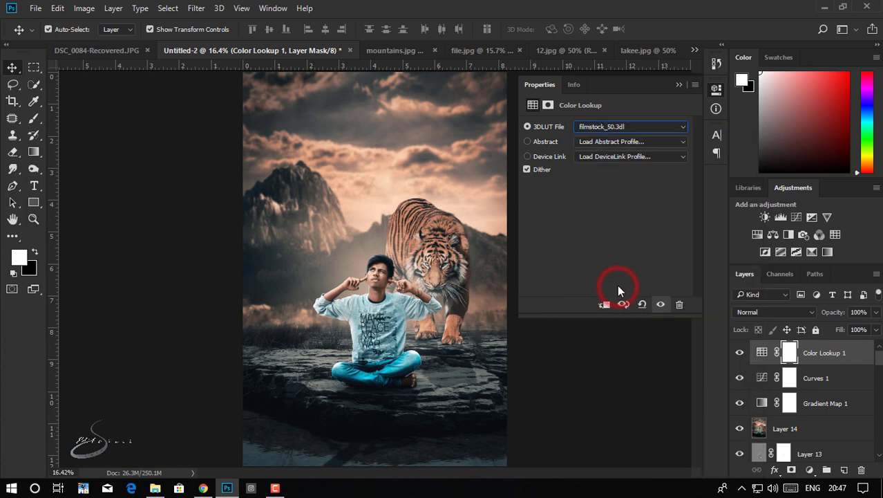
pyautogui.moveTo(834, 312)
pyautogui.mouseDown()
pyautogui.moveTo(703, 333)
pyautogui.moveTo(711, 336)
pyautogui.mouseUp()
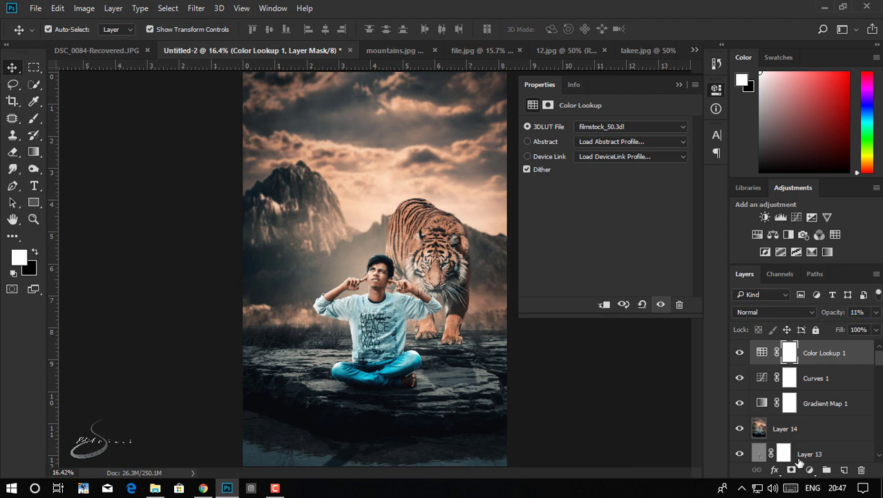
pyautogui.click(809, 469)
# Step: Add a second Color Lookup layer with the FoggyNight.3DL look at 34% opacity
pyautogui.click(807, 387)
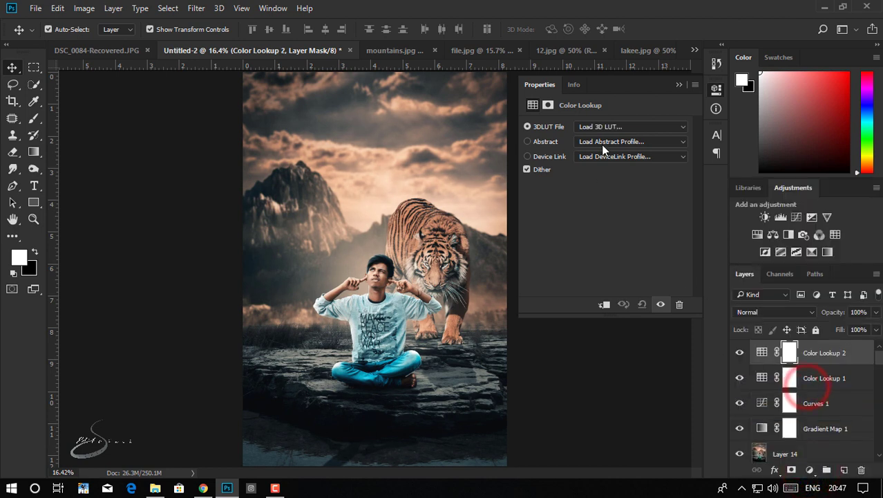
pyautogui.click(601, 126)
pyautogui.click(623, 304)
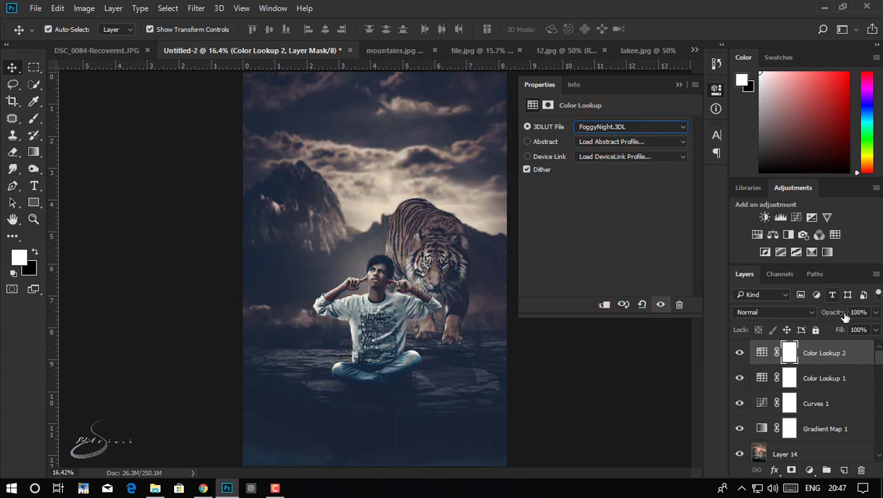
pyautogui.moveTo(841, 315); pyautogui.dragTo(800, 331)
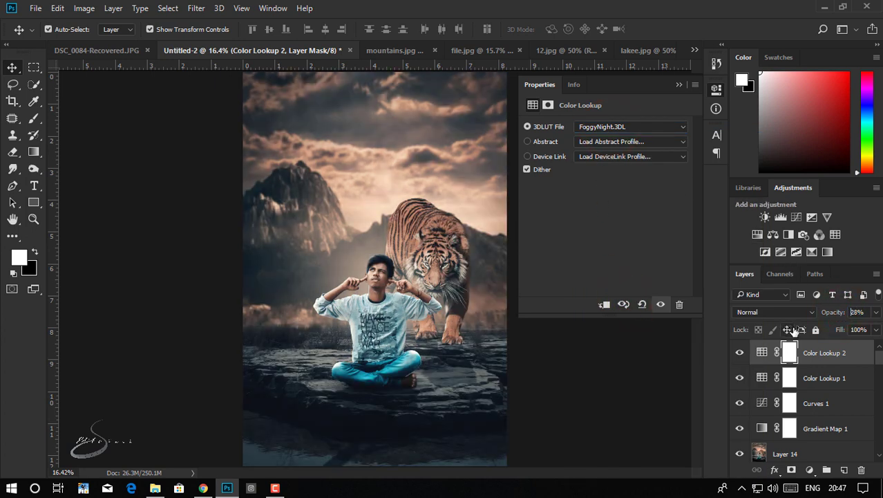
pyautogui.write('34')
pyautogui.press('Return')
# Step: Switch the second grade to the Fuji ETERNA 250D Kodak 2395 look
pyautogui.click(622, 127)
pyautogui.click(612, 298)
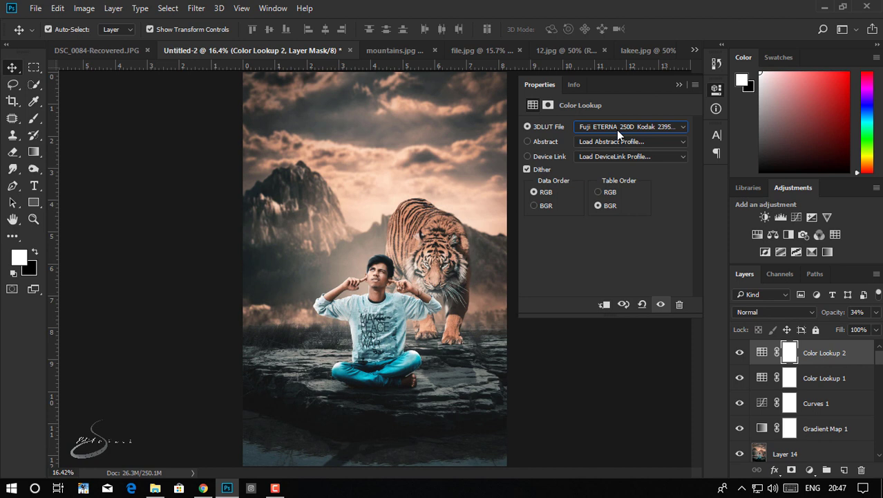
pyautogui.scroll(-1, 617, 130)
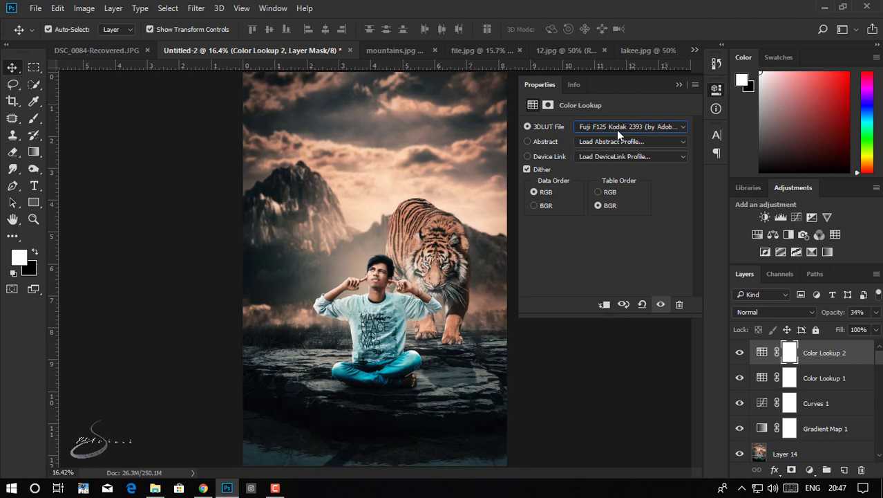
pyautogui.scroll(-1, 617, 130)
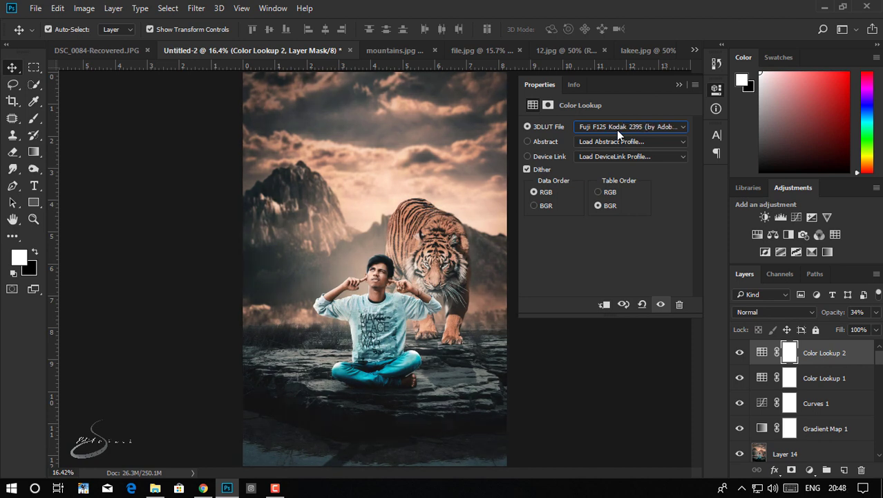
pyautogui.scroll(-1, 616, 130)
pyautogui.scroll(-1, 616, 130)
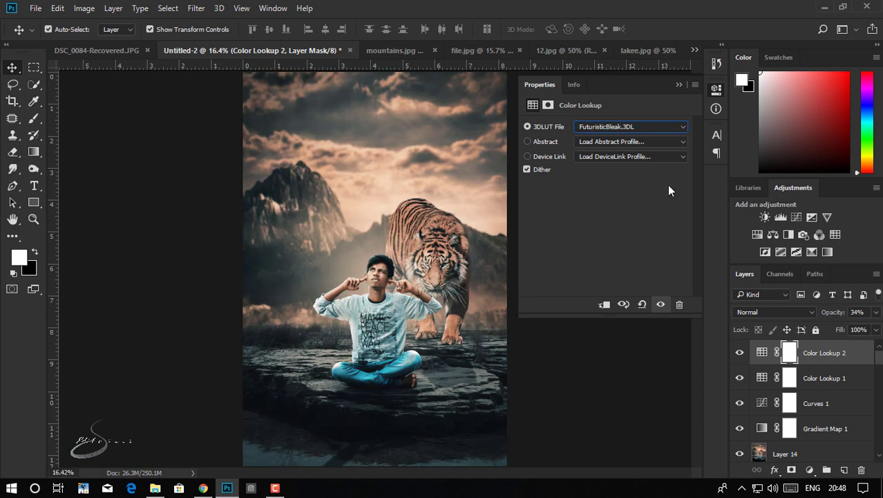
# Step: Compare the second grade on and off, then lower its opacity to 12%
pyautogui.click(739, 353)
pyautogui.click(740, 353)
pyautogui.click(740, 353)
pyautogui.click(739, 353)
pyautogui.scroll(-1, 406, 299)
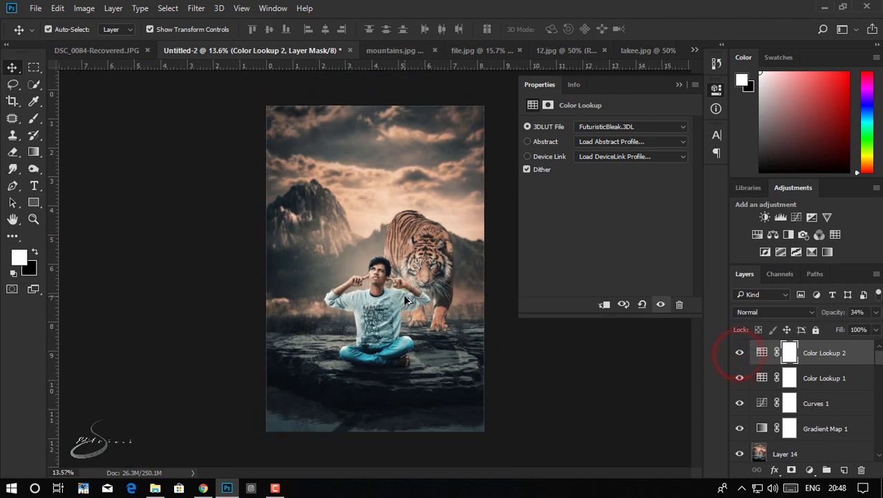
pyautogui.keyDown('ctrl'); pyautogui.click(420, 282); pyautogui.keyUp('ctrl')
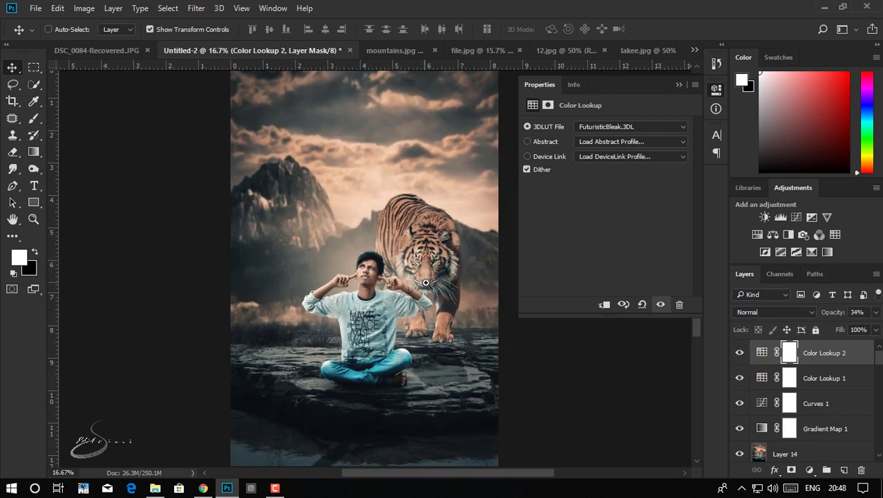
pyautogui.moveTo(834, 315)
pyautogui.mouseDown()
pyautogui.moveTo(786, 322)
pyautogui.moveTo(846, 322)
pyautogui.mouseUp()
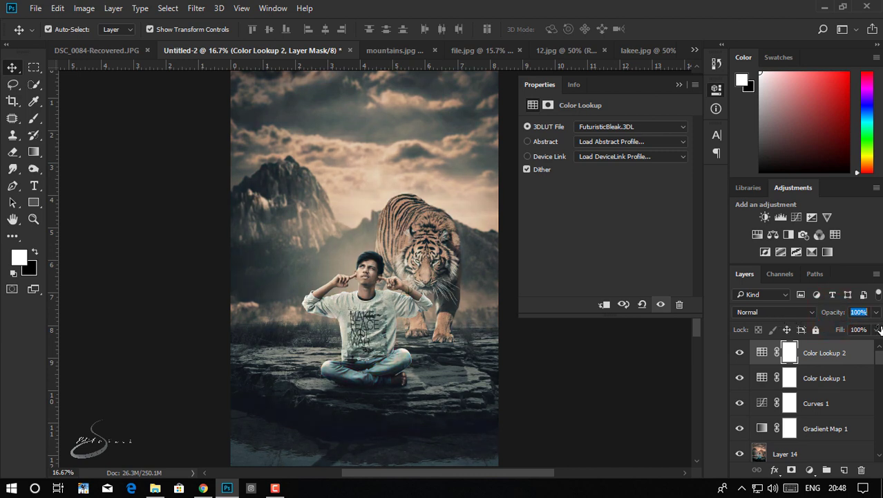
# Step: Cycle through 3DLUT looks like Kodak 5218 and Moonlight to reach TensionGreen.3DL
pyautogui.click(613, 125)
pyautogui.press('Down')
pyautogui.press('Return')
pyautogui.press('Down')
pyautogui.press('Down')
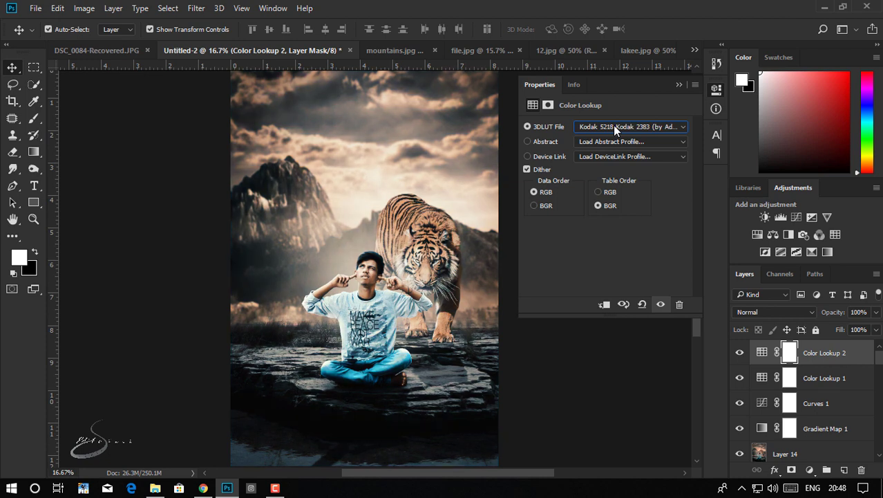
pyautogui.press('Down')
pyautogui.press('Down')
pyautogui.press('Down')
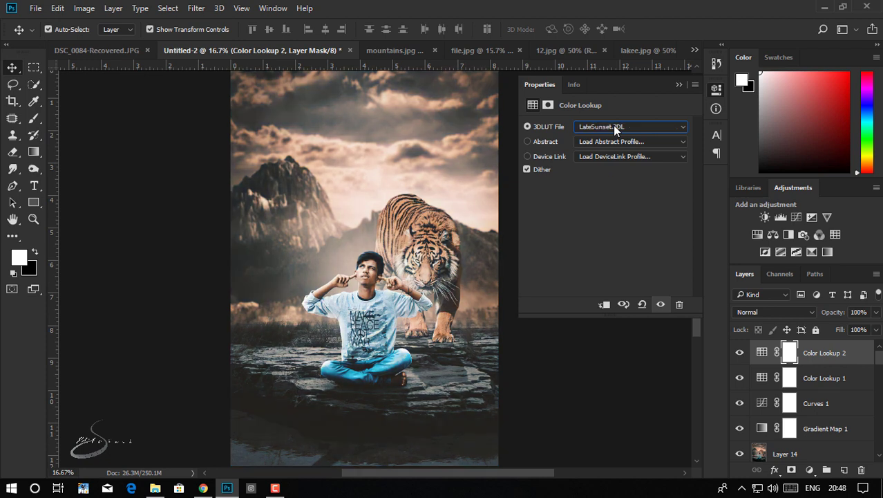
pyautogui.press('Down')
pyautogui.press('Down')
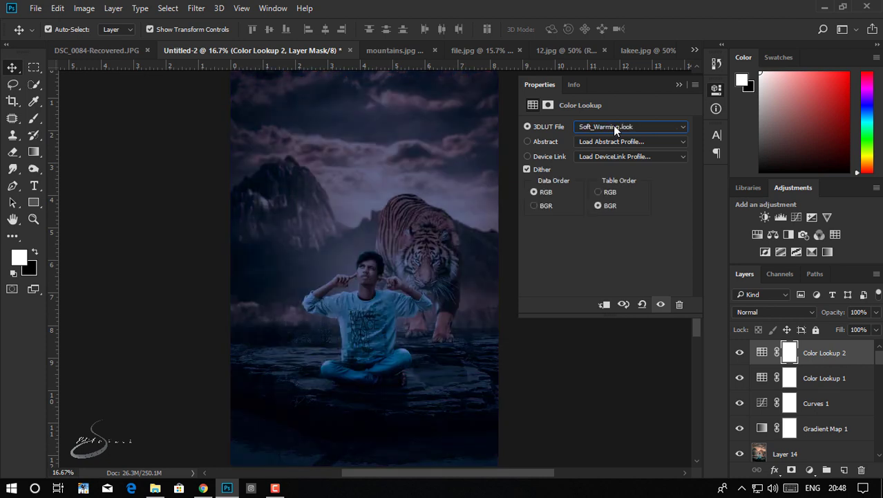
pyautogui.press('Down')
pyautogui.press('Down')
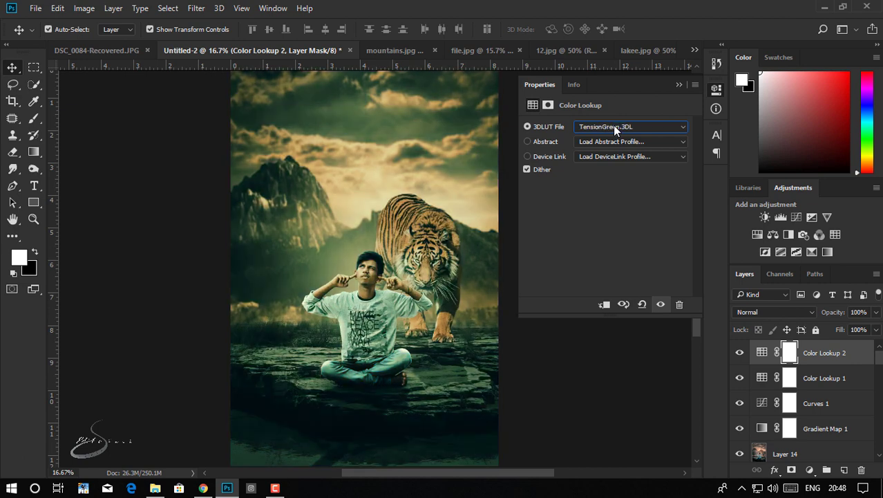
# Step: Set the second grade's opacity to 12% and compare it on and off
pyautogui.click(855, 312)
pyautogui.write('5')
pyautogui.press('Return')
pyautogui.moveTo(779, 323)
pyautogui.mouseDown()
pyautogui.moveTo(789, 324)
pyautogui.moveTo(780, 324)
pyautogui.mouseUp()
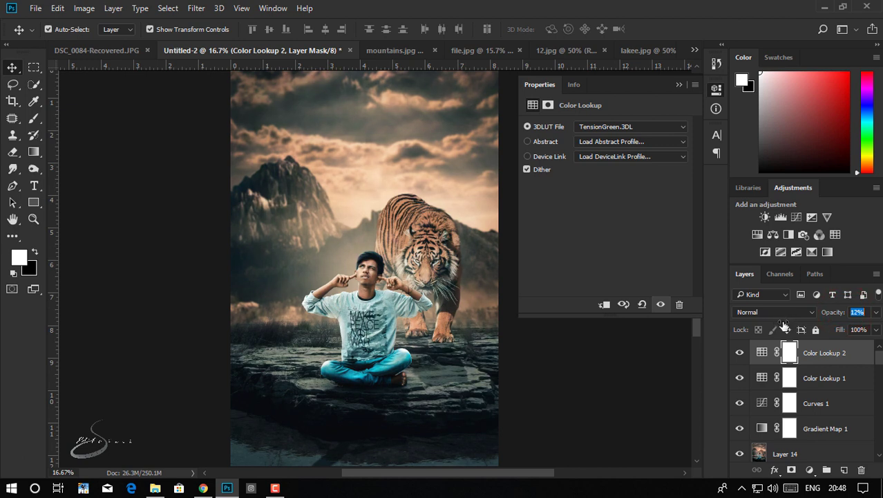
pyautogui.click(740, 353)
pyautogui.click(740, 353)
pyautogui.click(682, 85)
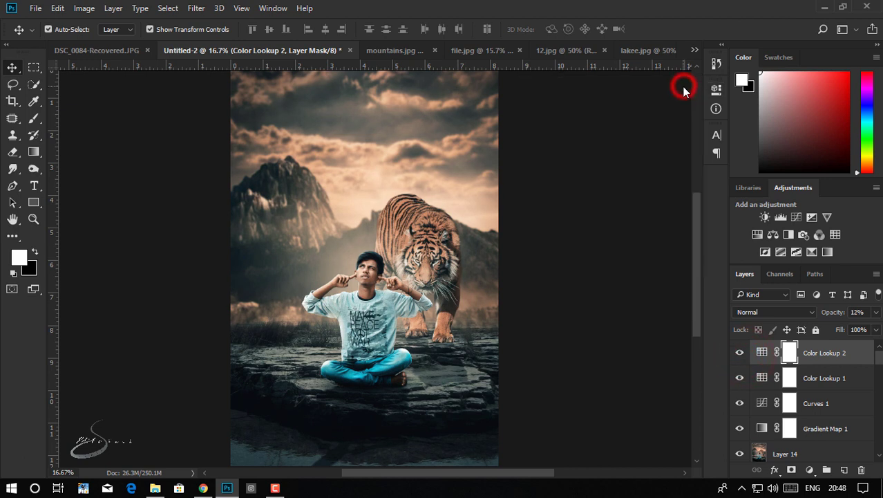
pyautogui.hotkey('ctrl', '0')
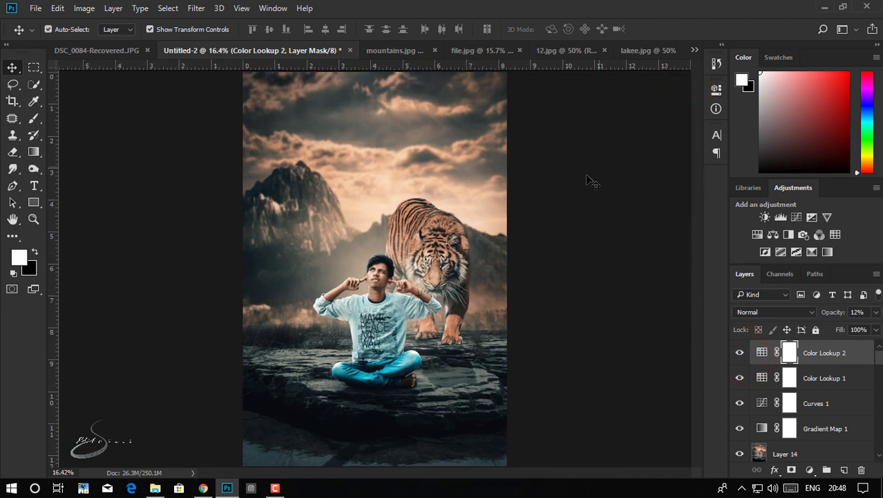
pyautogui.keyDown('ctrl'); pyautogui.click(381, 271); pyautogui.keyUp('ctrl')
pyautogui.moveTo(381, 271); pyautogui.dragTo(450, 281)
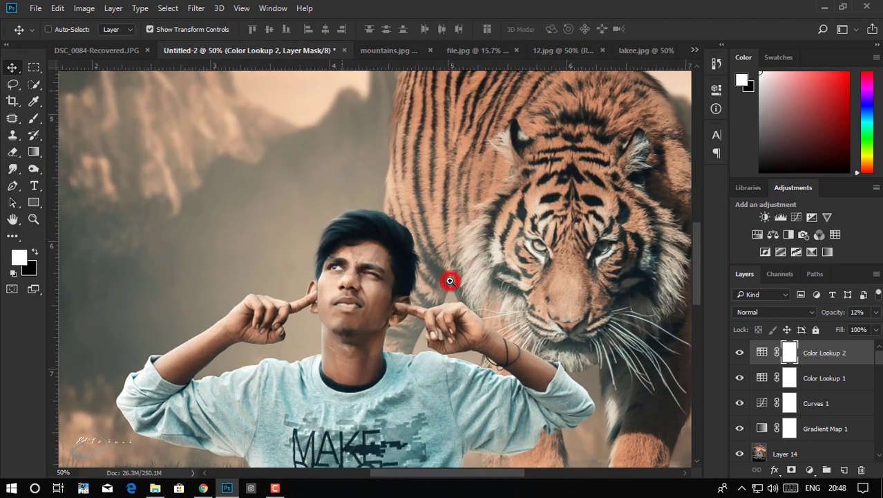
pyautogui.keyDown('ctrl'); pyautogui.click(450, 280); pyautogui.keyUp('ctrl')
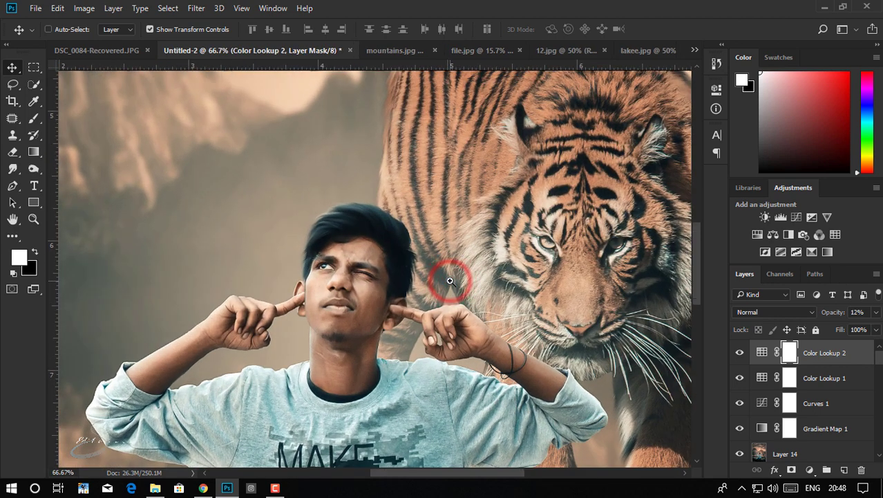
pyautogui.press('ctrl')
pyautogui.hotkey('ctrl', '0')
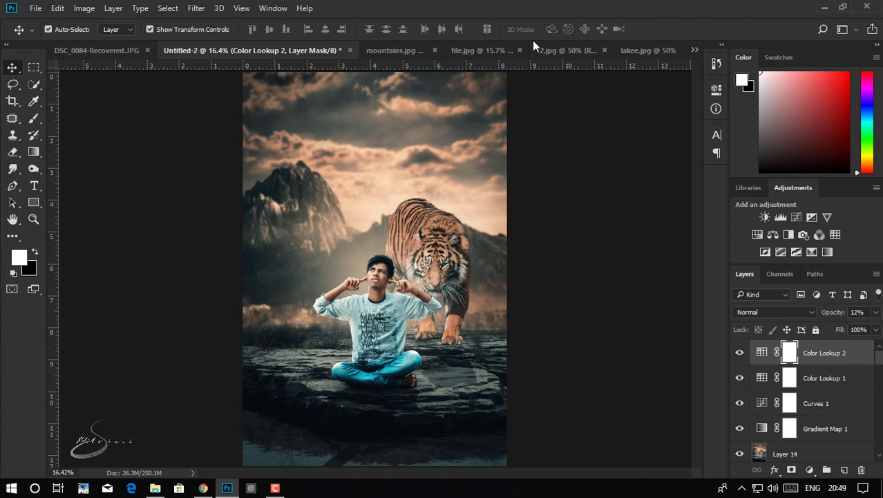
pyautogui.click(280, 488)
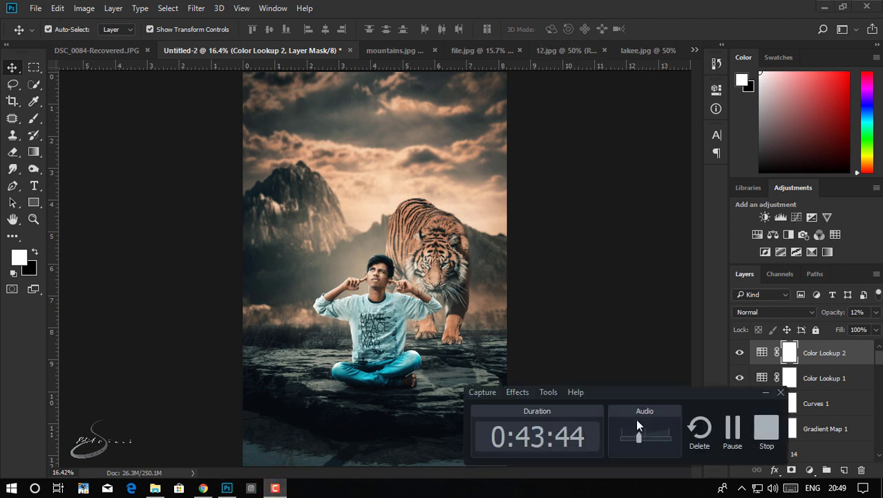
pyautogui.click(774, 437)
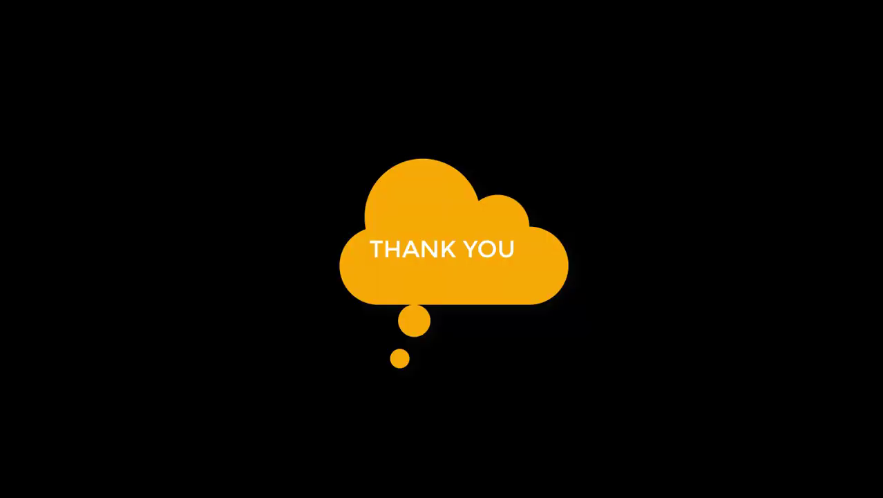